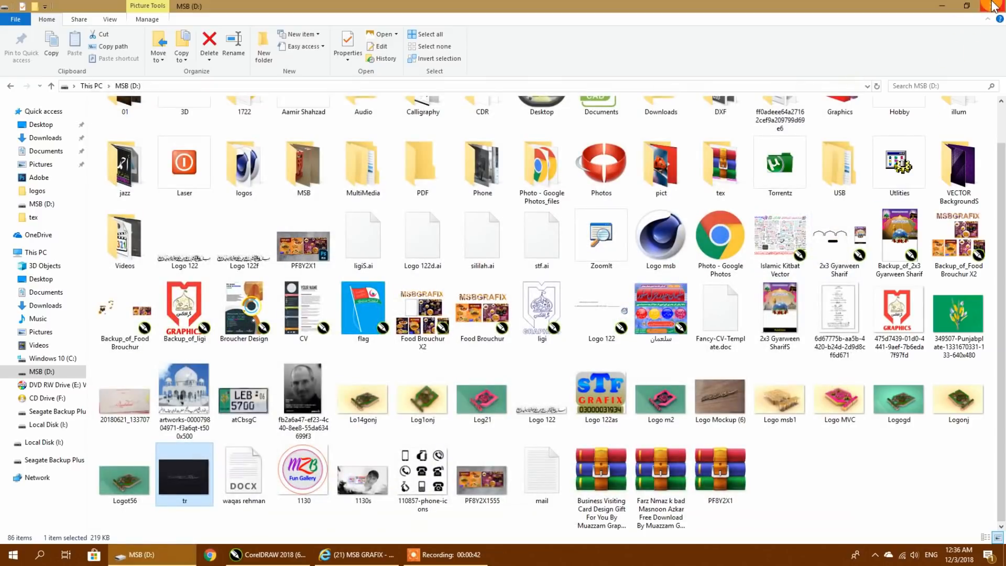
- Switch to CorelDRAW and examine the calligraphy above the page and the Urdu text line on the page of Logo 122.cdr
left_click(942, 6)
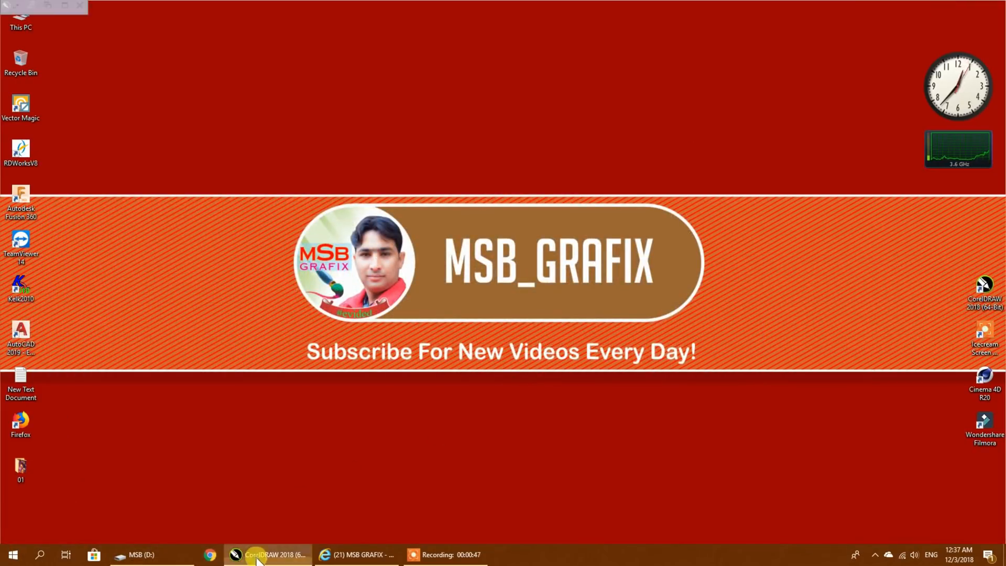
left_click(252, 554)
scroll(587, 350, "down", 2)
left_click_drag(572, 334, 123, 340)
left_click_drag(181, 414, 749, 260)
left_click_drag(691, 192, 531, 250)
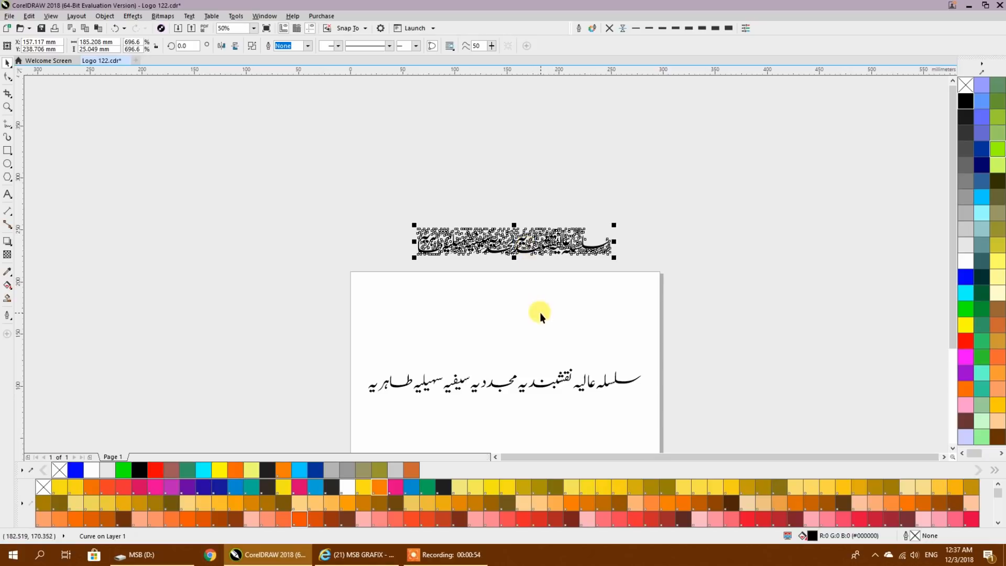
left_click_drag(541, 326, 531, 281)
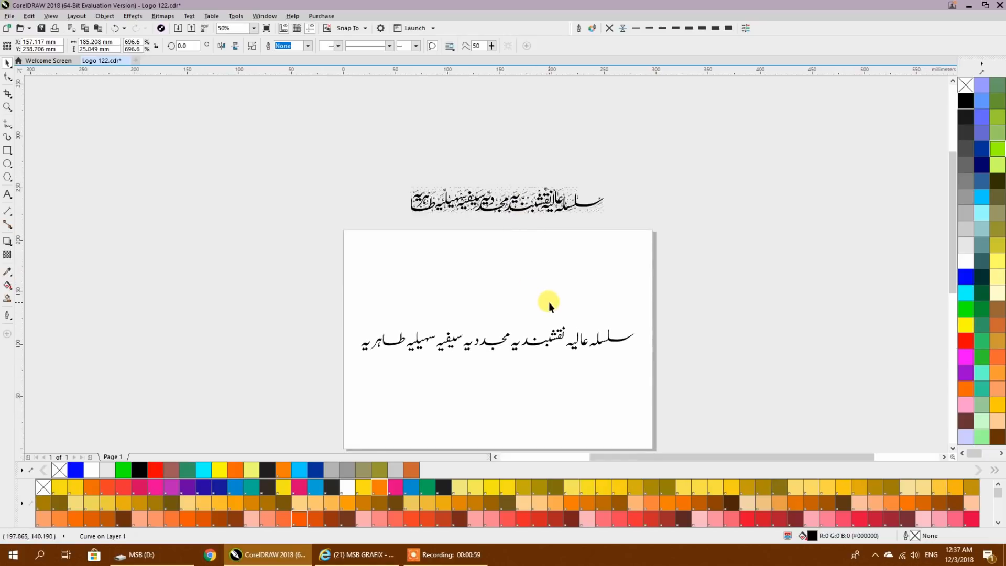
scroll(548, 302, "up", 2)
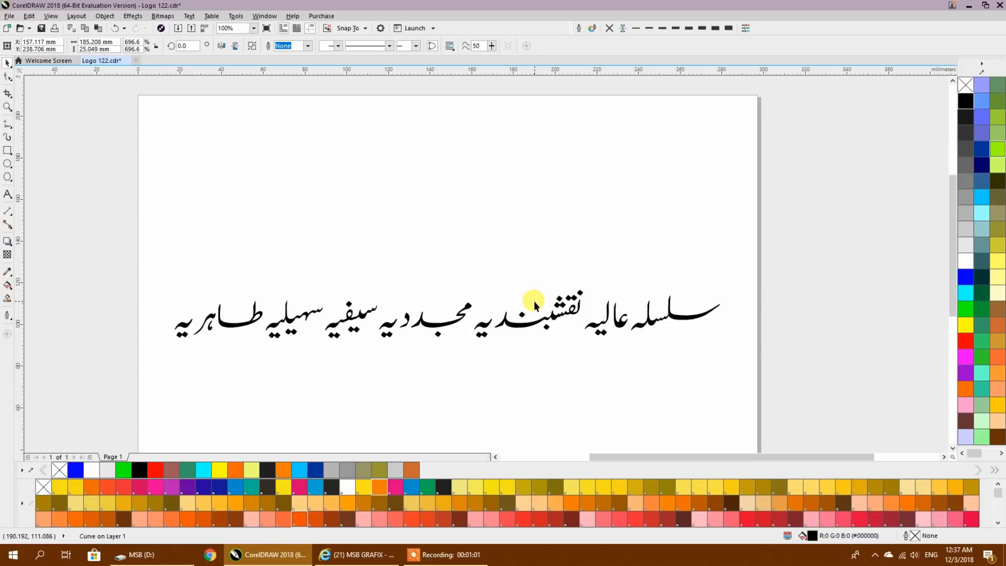
- Inspect the Urdu line on the page as editable text by highlighting its full content, and leave it deselected
left_click(538, 324)
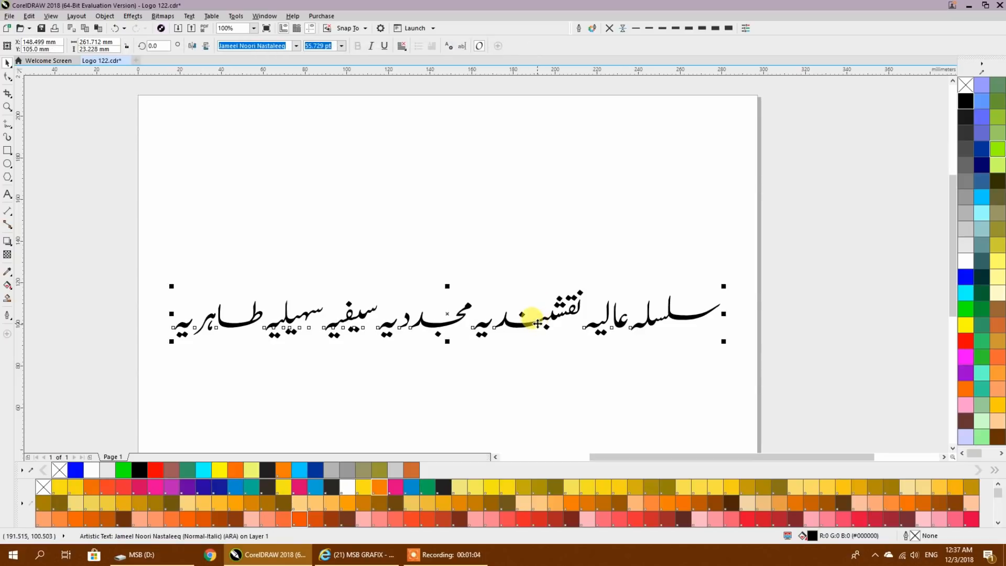
double_click(538, 324)
key("ctrl+a")
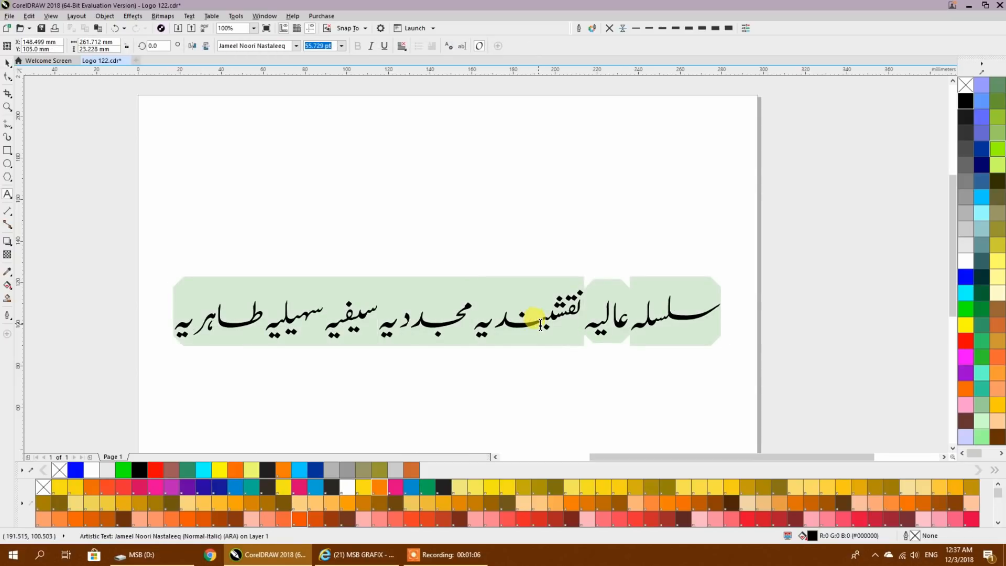
left_click(541, 323)
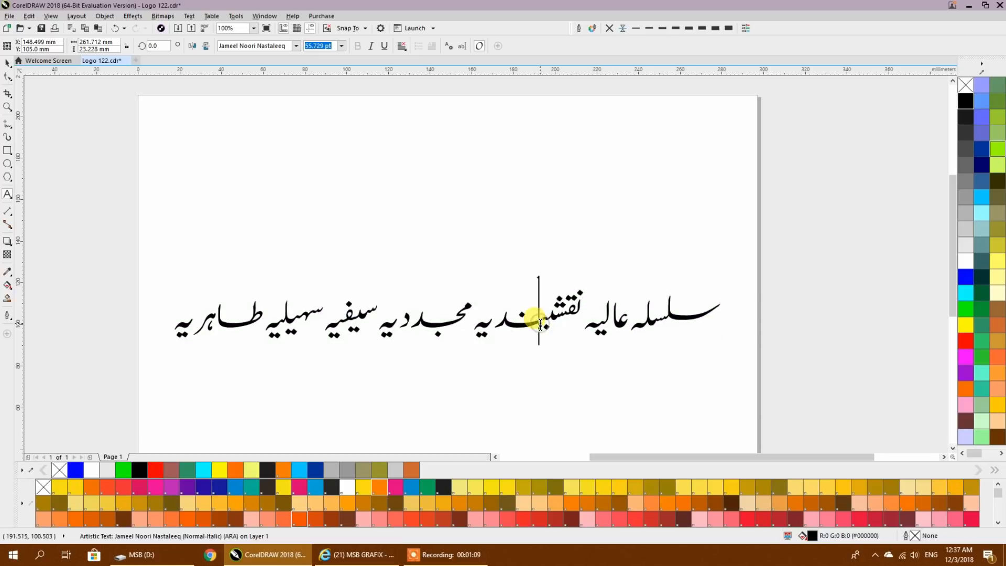
left_click_drag(168, 332, 810, 305)
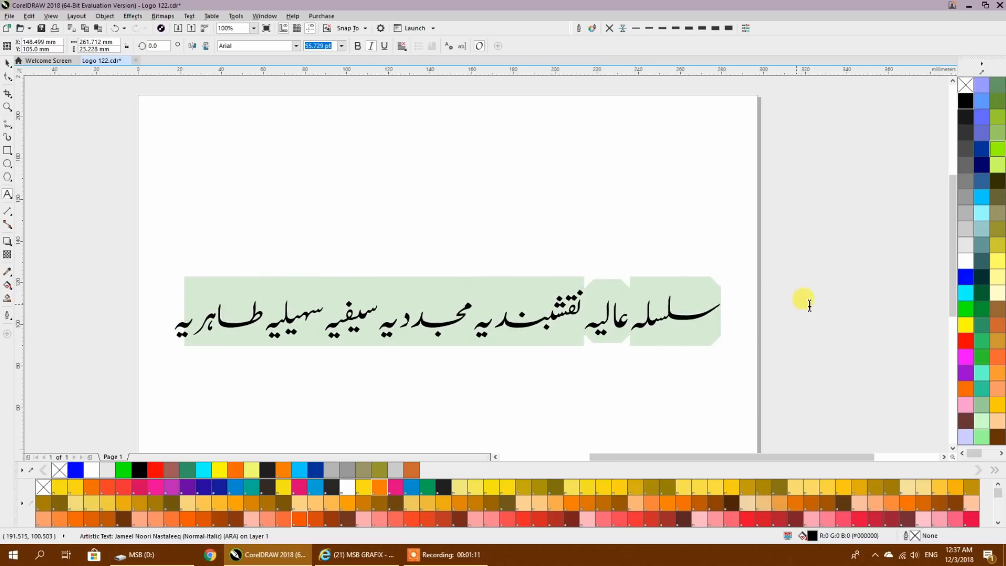
left_click(7, 63)
left_click(242, 167)
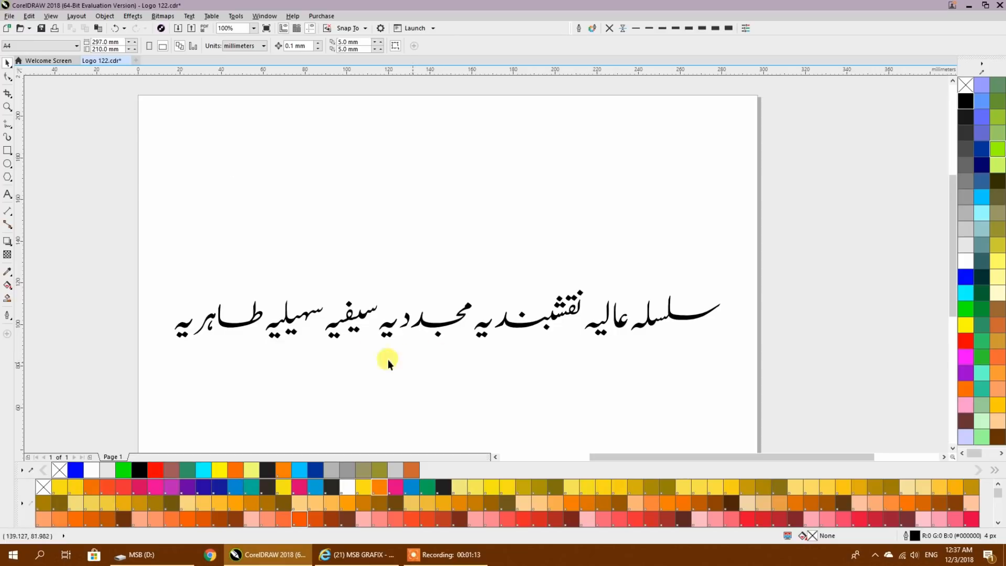
left_click_drag(502, 297, 552, 260)
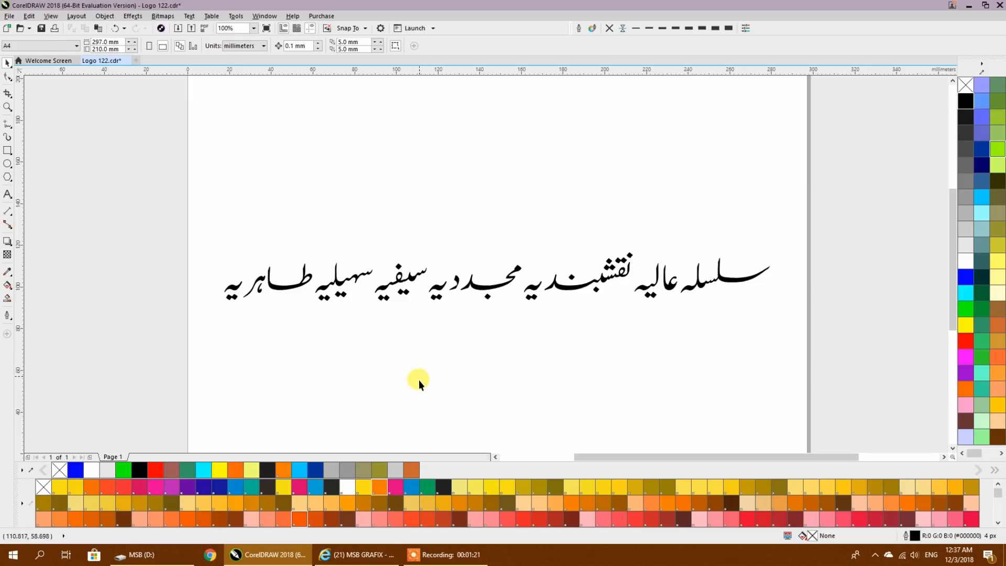
- Switch to the YouTube page in the browser, subscribe to the MSB GRAFIX channel and save its notifications as All
left_click(356, 554)
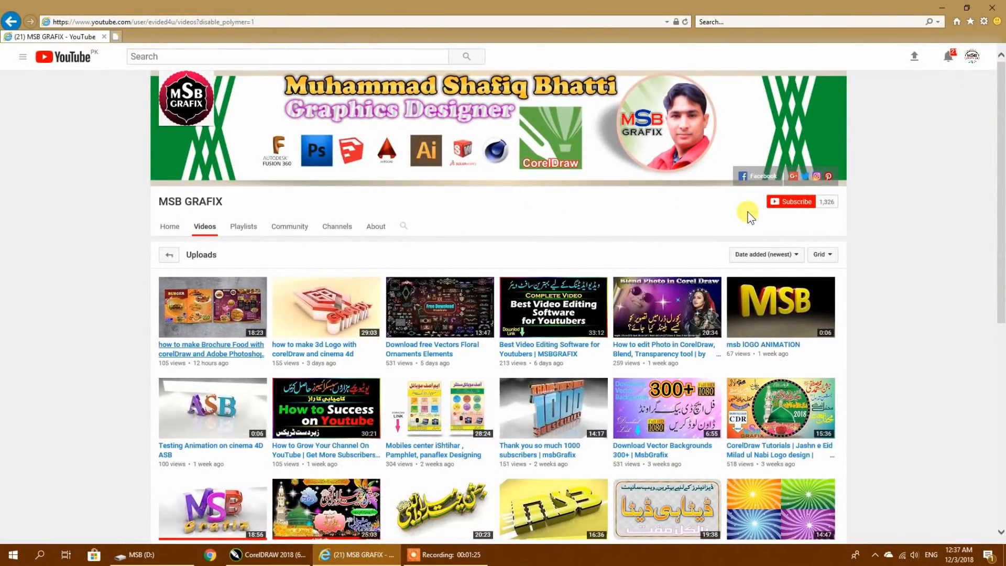
left_click(793, 207)
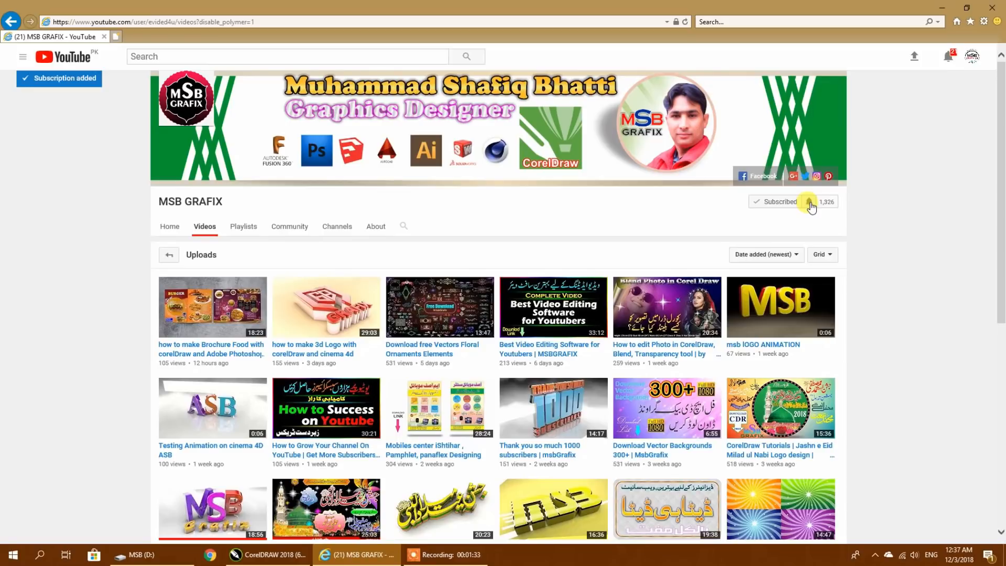
left_click(810, 203)
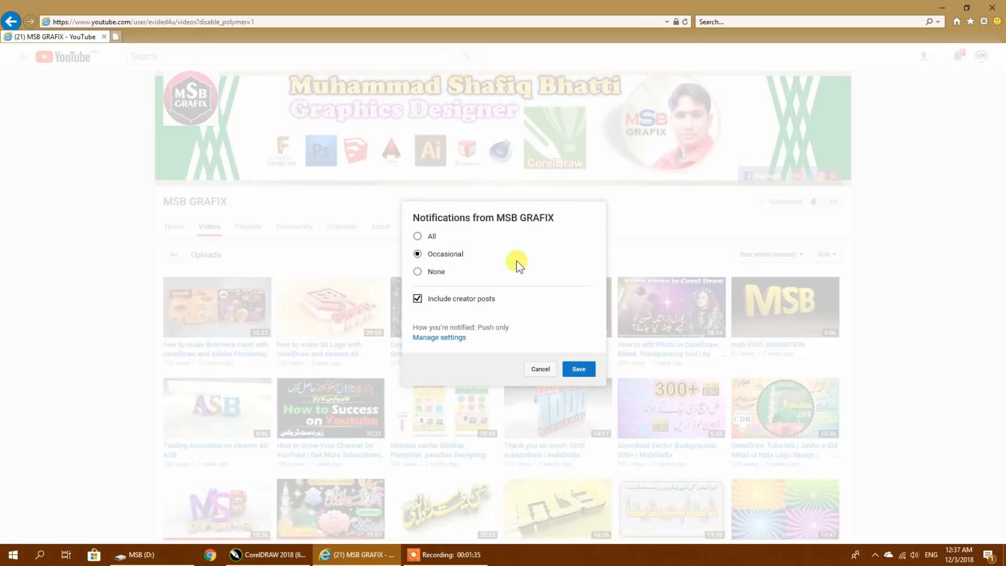
left_click(424, 236)
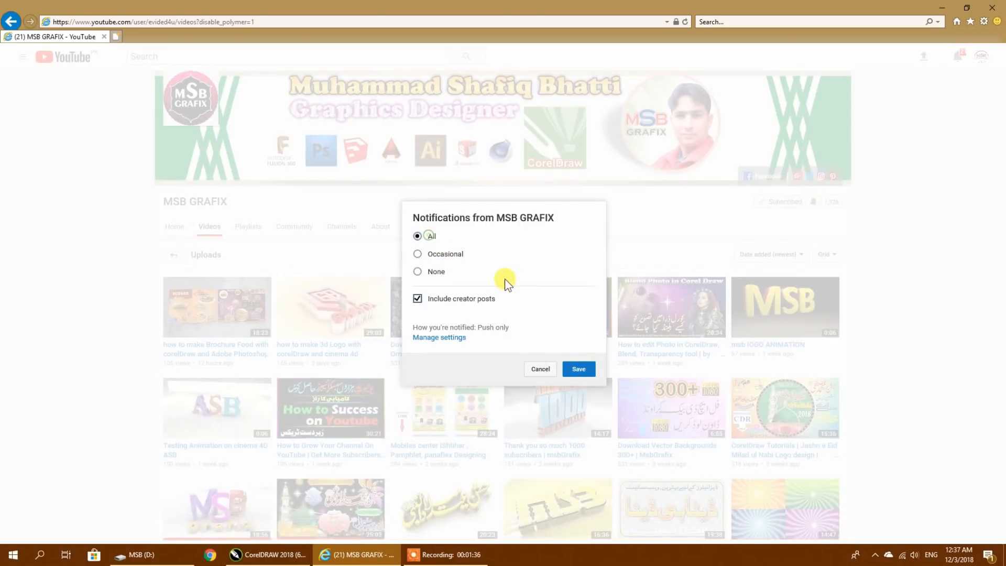
left_click(574, 370)
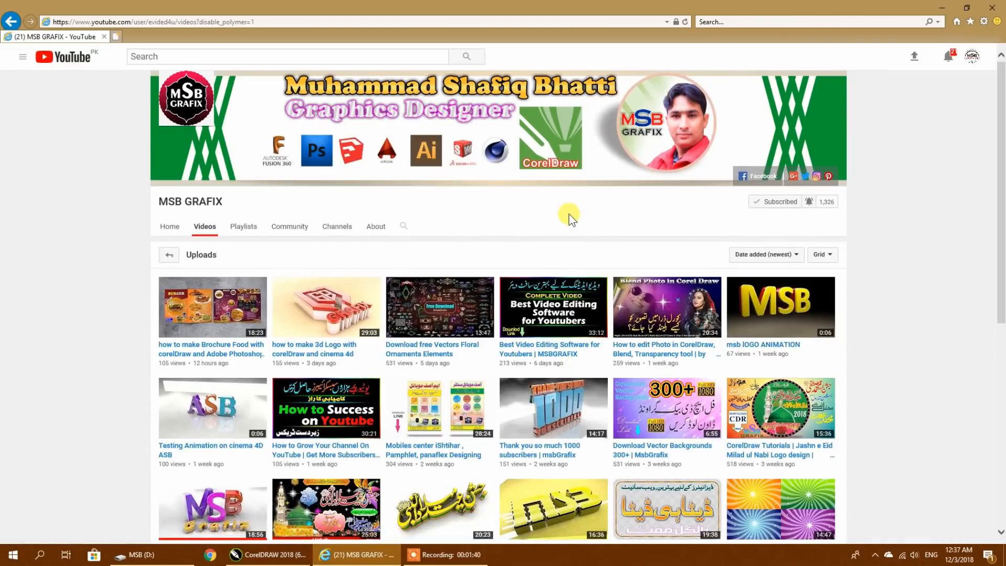
- Browse the MSB GRAFIX channel's uploads, loading more of the older videos and returning to the newest ones
scroll(571, 219, "down", 3)
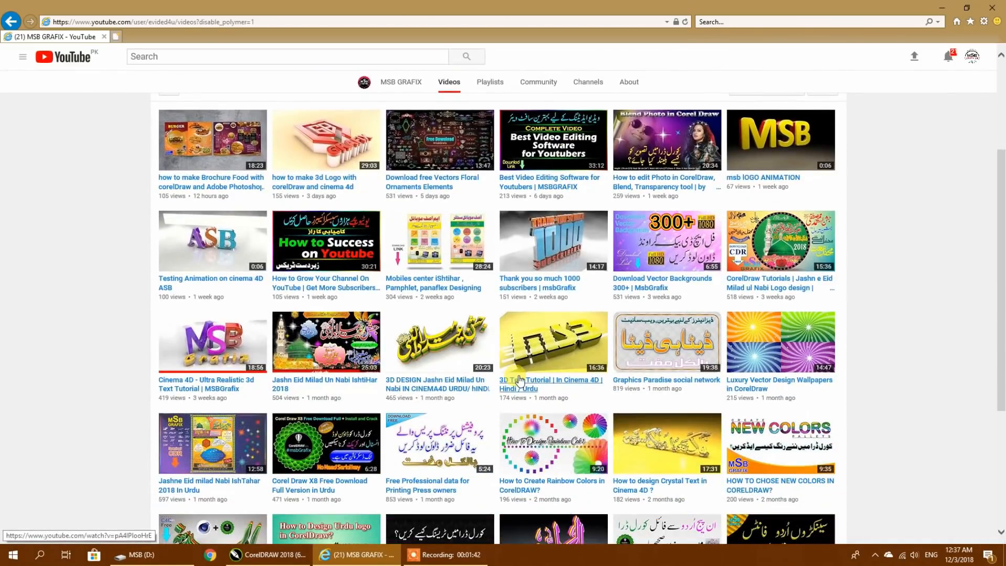
scroll(519, 378, "down", 4)
scroll(519, 379, "up", 4)
scroll(519, 379, "down", 5)
left_click(498, 416)
scroll(506, 393, "down", 5)
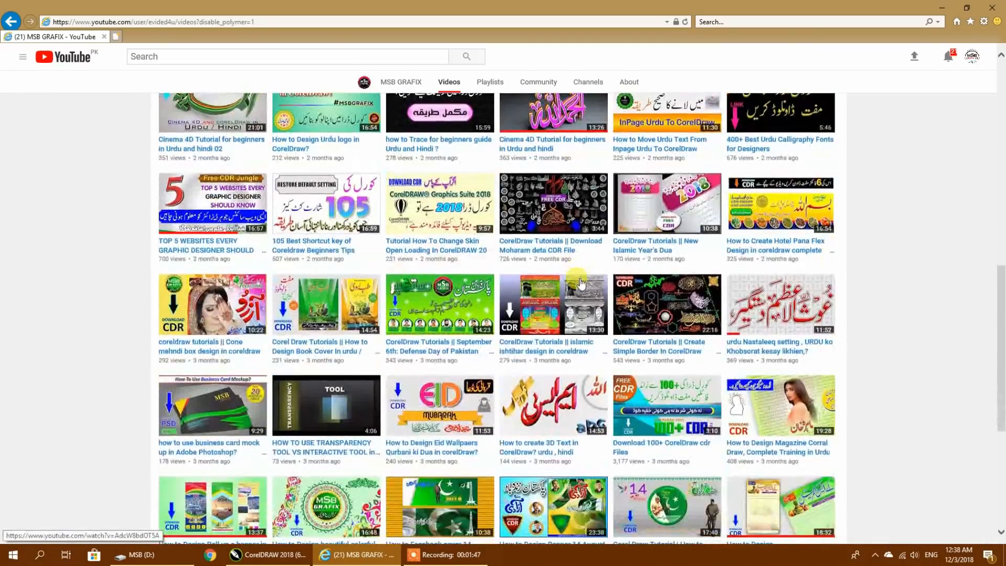
left_click(499, 416)
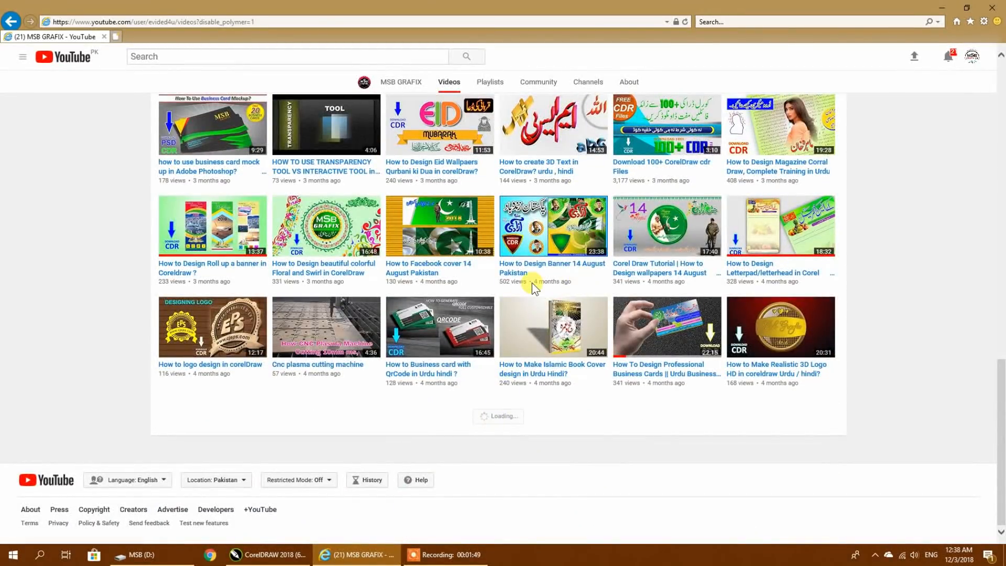
scroll(533, 283, "down", 3)
scroll(532, 285, "down", 7)
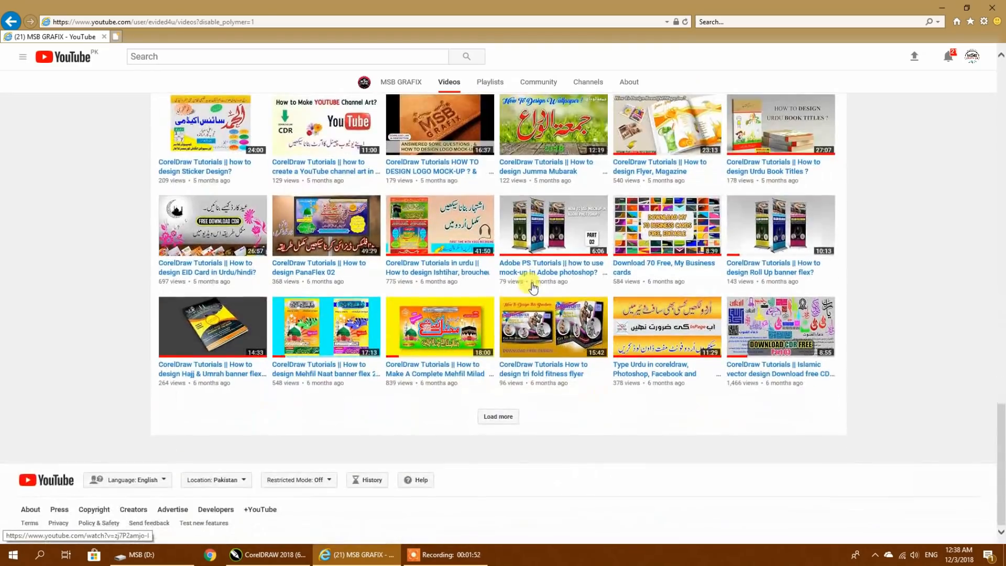
left_click(500, 416)
scroll(512, 273, "down", 3)
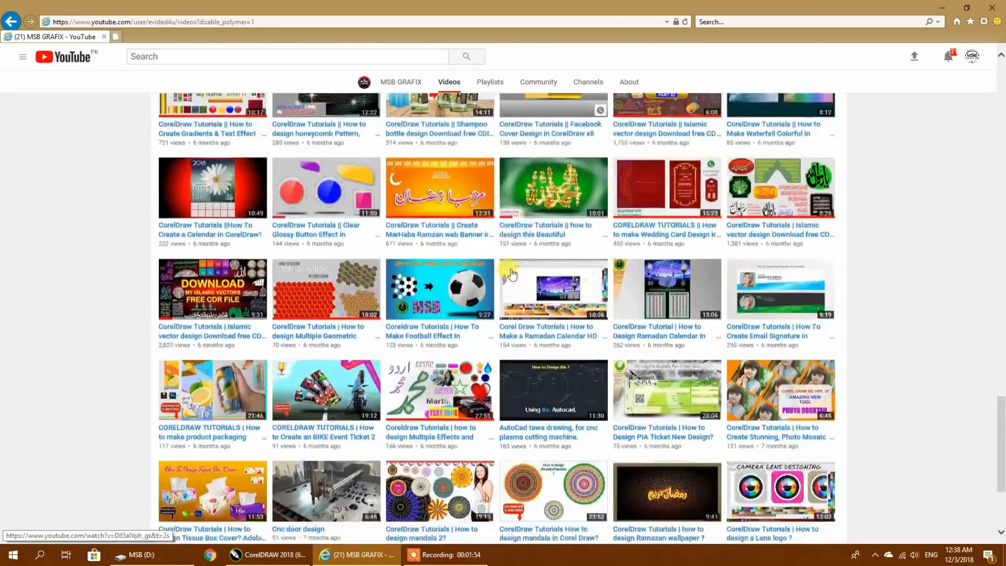
scroll(513, 273, "up", 20)
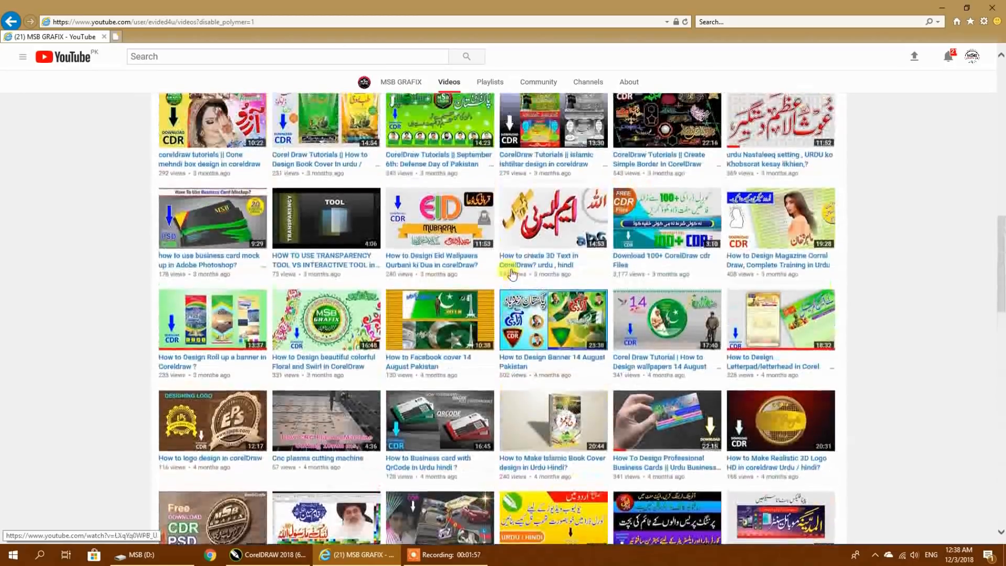
scroll(511, 269, "down", 4)
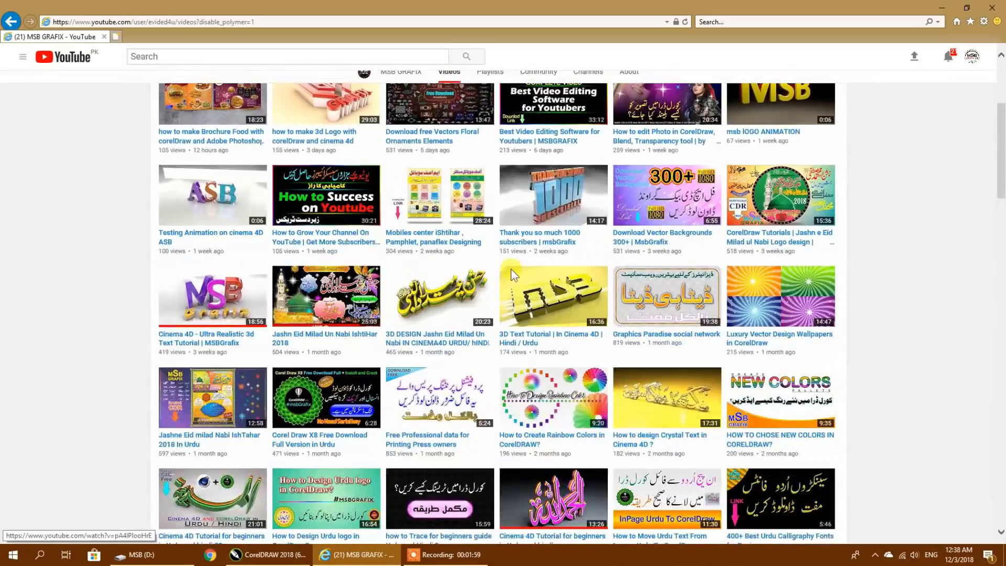
scroll(338, 247, "up", 2)
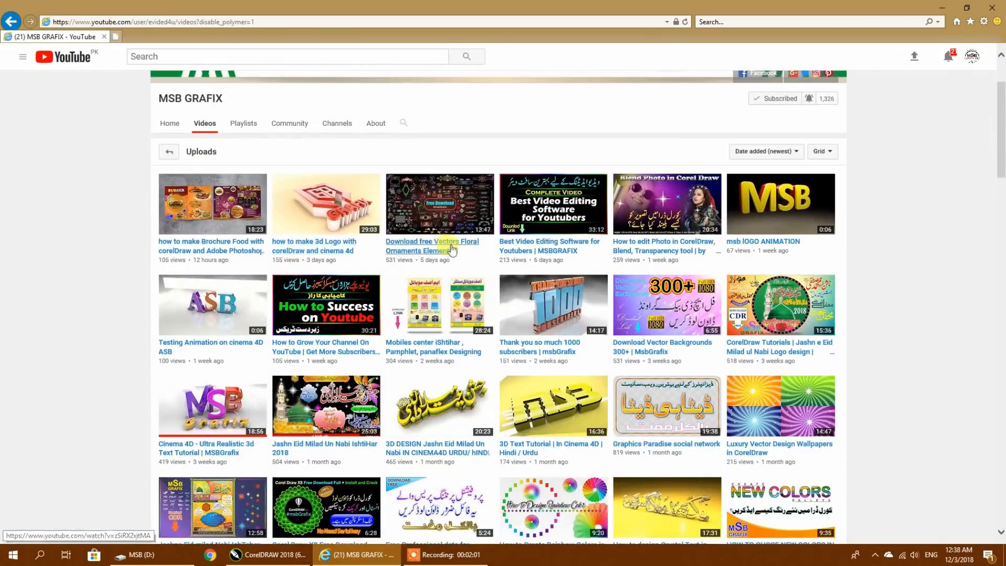
- Open the paused video "Download free Vectors Floral Ornaments Elements" and examine its full description with the download links
left_click(447, 316)
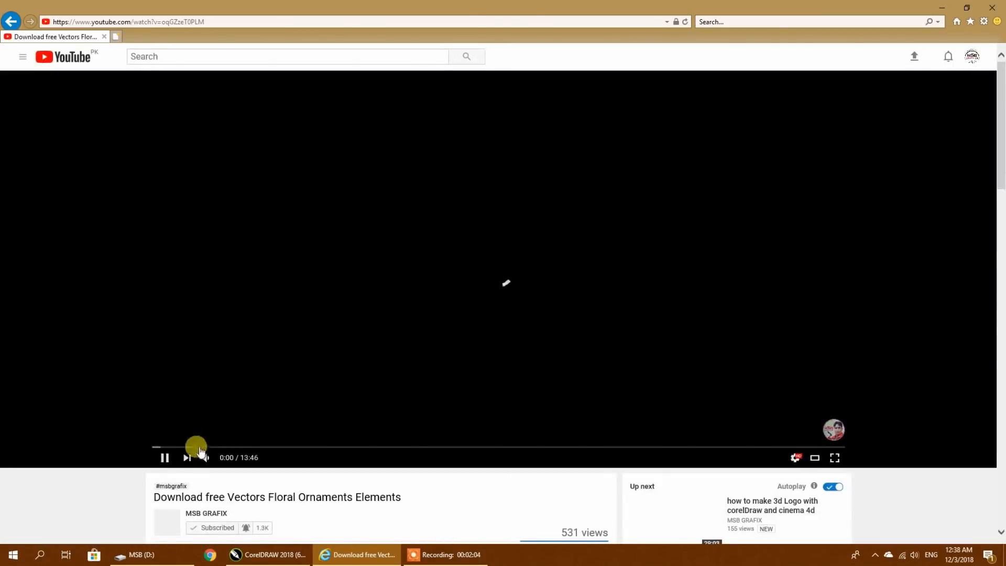
left_click(166, 458)
scroll(422, 305, "down", 2)
scroll(422, 306, "down", 7)
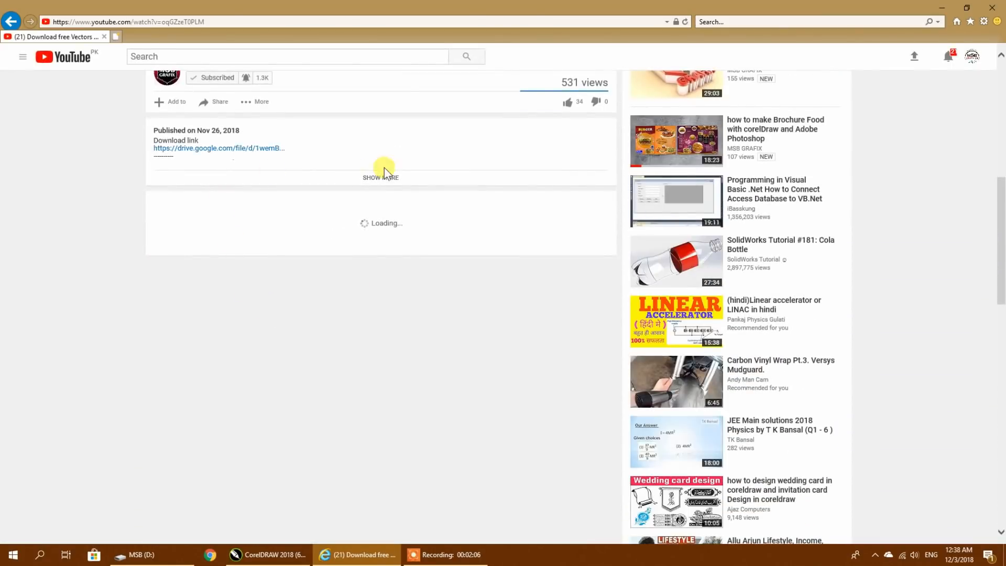
left_click(386, 178)
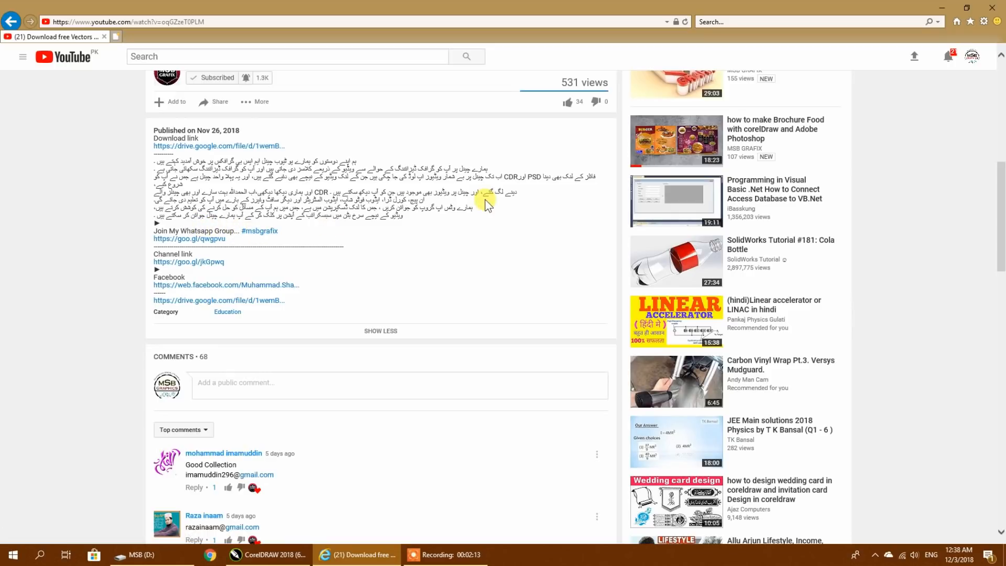
scroll(487, 204, "up", 3)
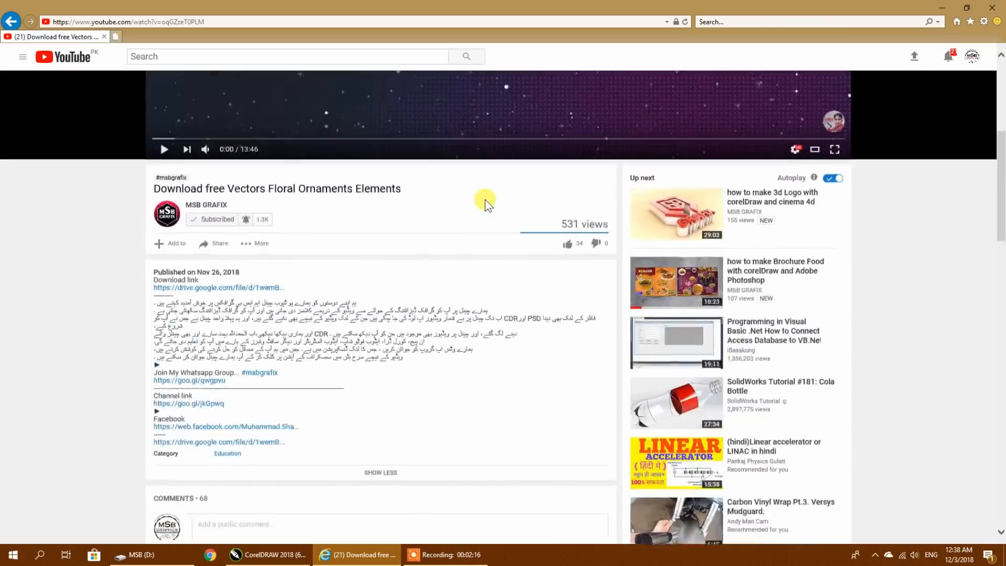
scroll(487, 204, "up", 6)
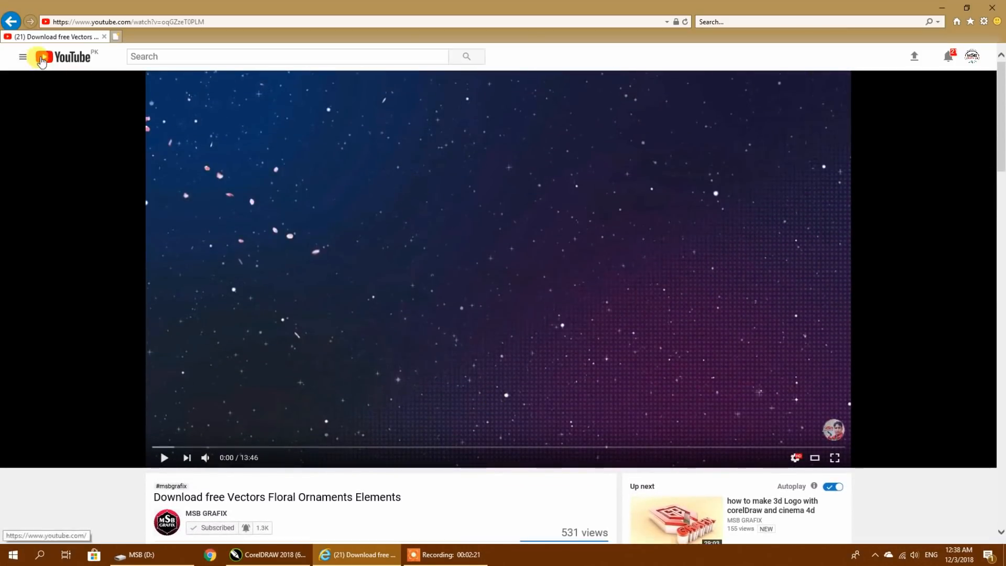
scroll(379, 234, "down", 6)
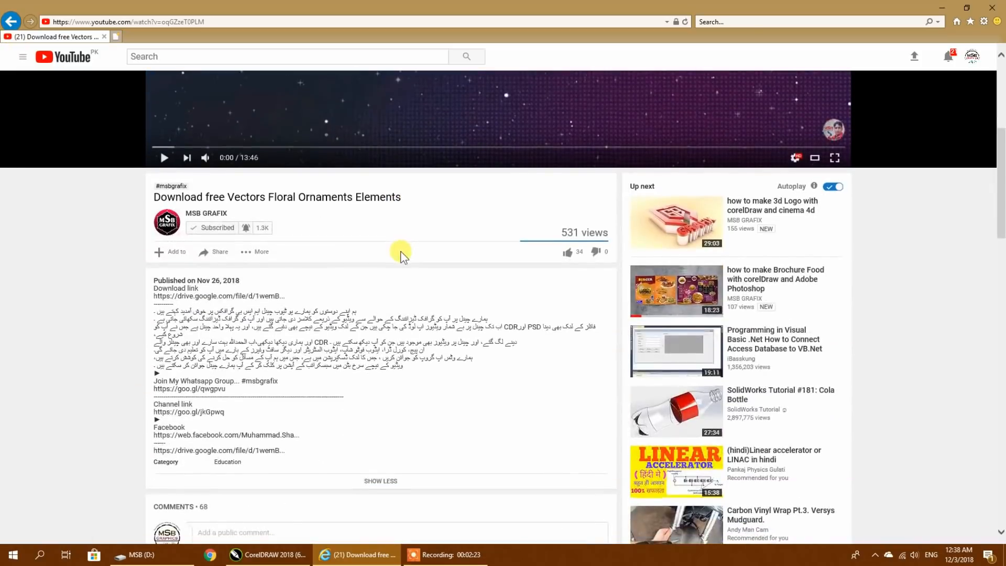
- Return to the MSB GRAFIX video list, look through more uploads and put the browser away
left_click(10, 22)
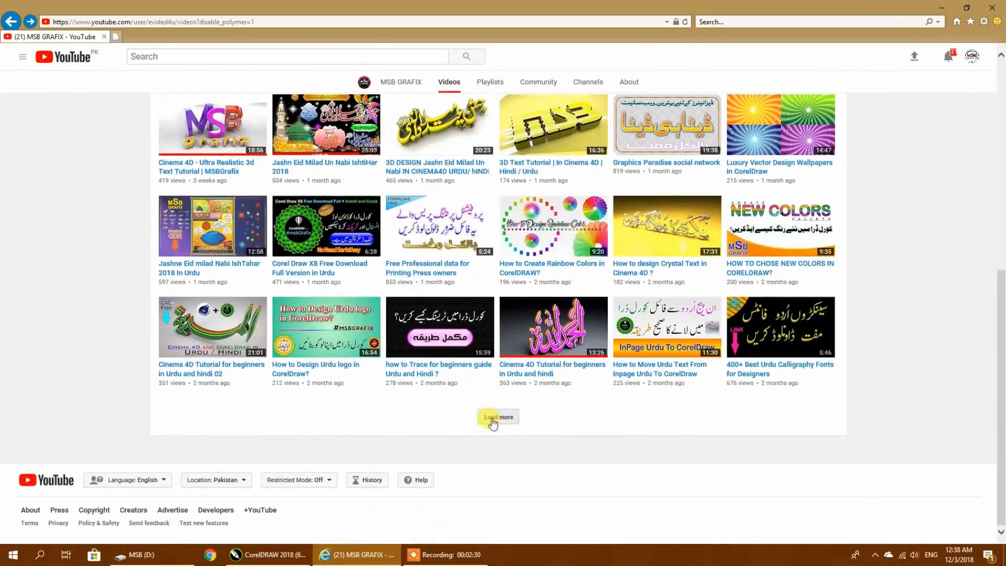
left_click(493, 417)
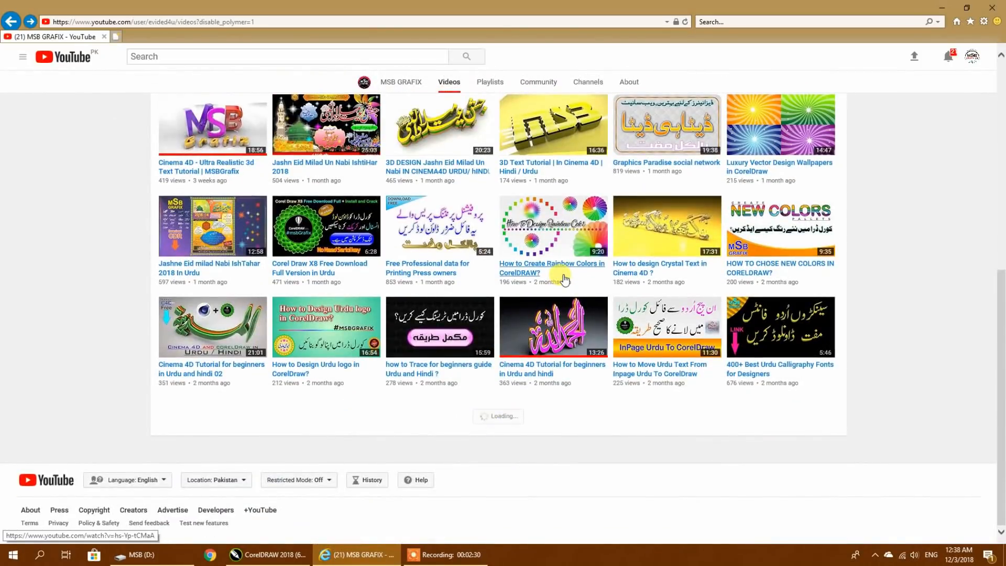
scroll(565, 280, "up", 2)
scroll(563, 278, "up", 2)
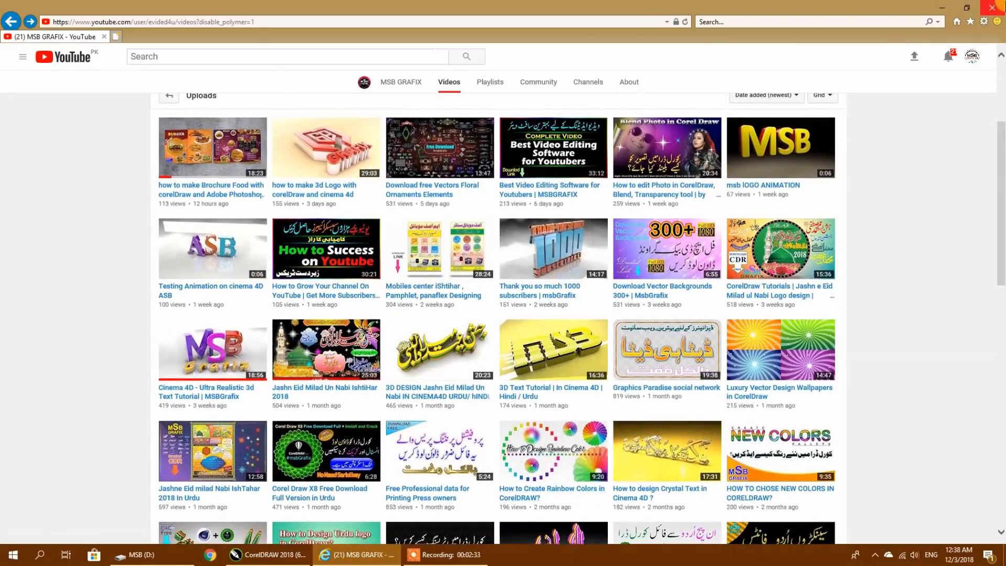
left_click(941, 8)
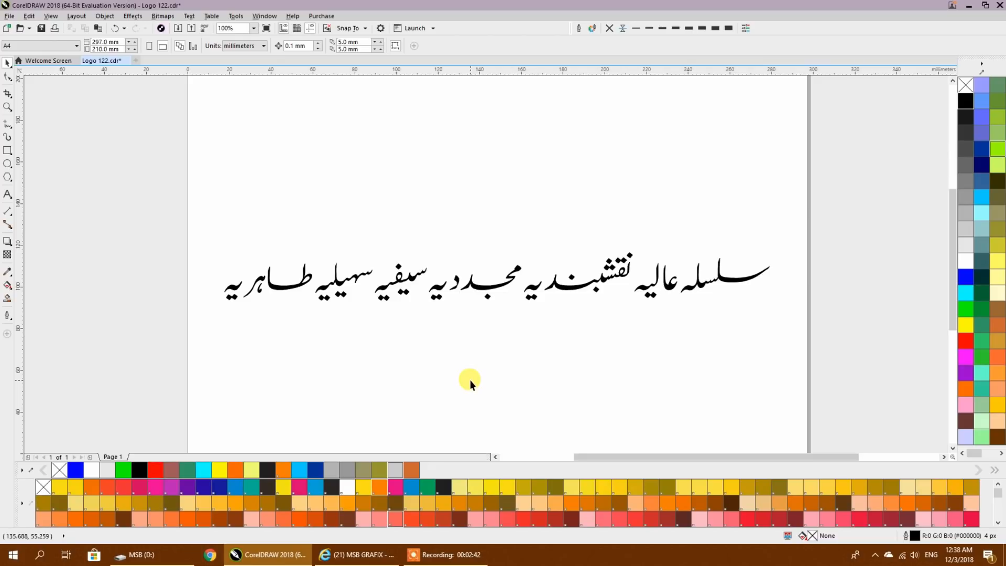
- Switch to File Explorer and open the logo image 475d7439-01d0-4441-9aef-7b6eda7f97fd from the MSB (D:) drive
left_click(132, 553)
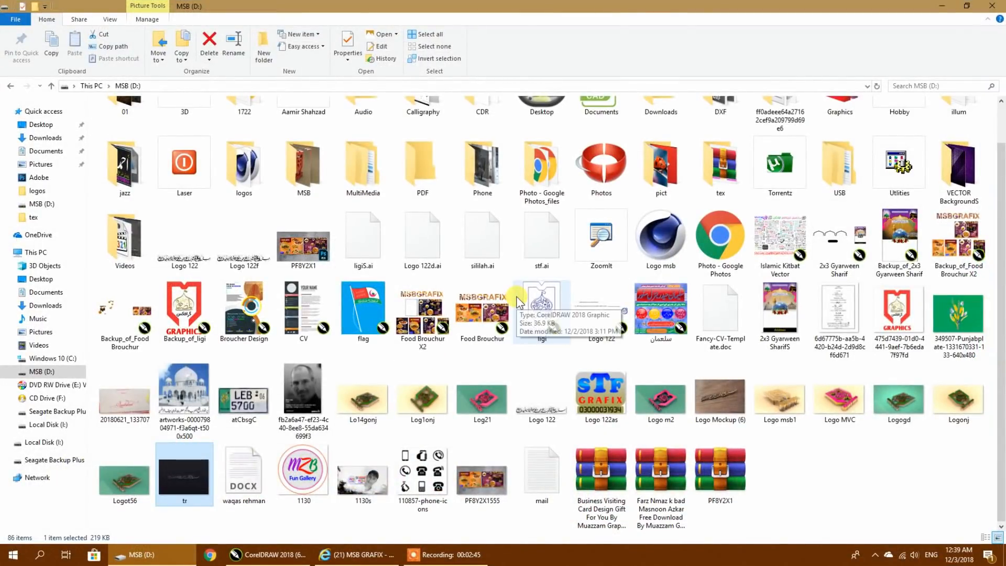
double_click(899, 315)
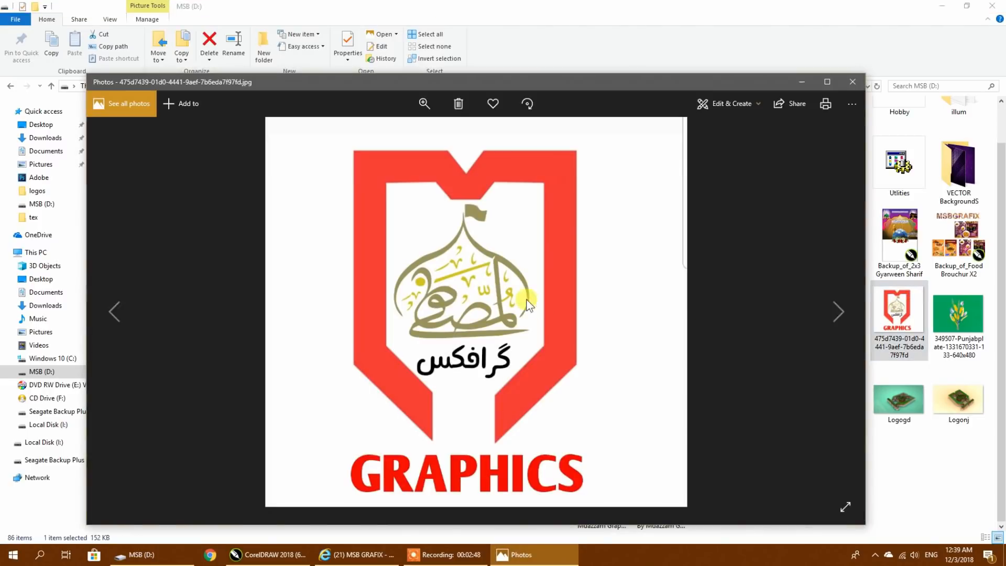
- Open the Logo 122as image, look through the 3D logo renders that follow up to Logonj, and close the viewer
left_click(852, 82)
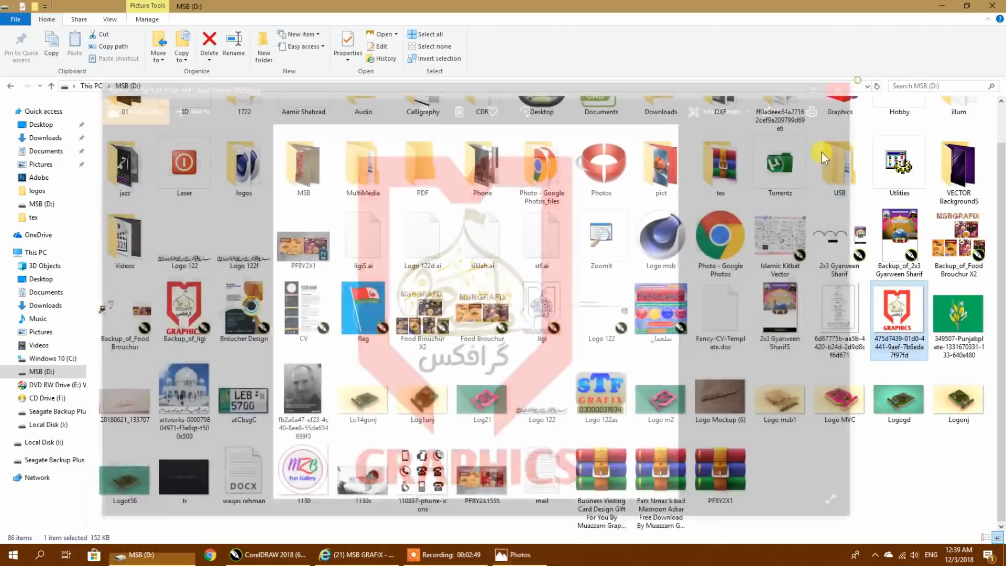
double_click(589, 403)
left_click(836, 310)
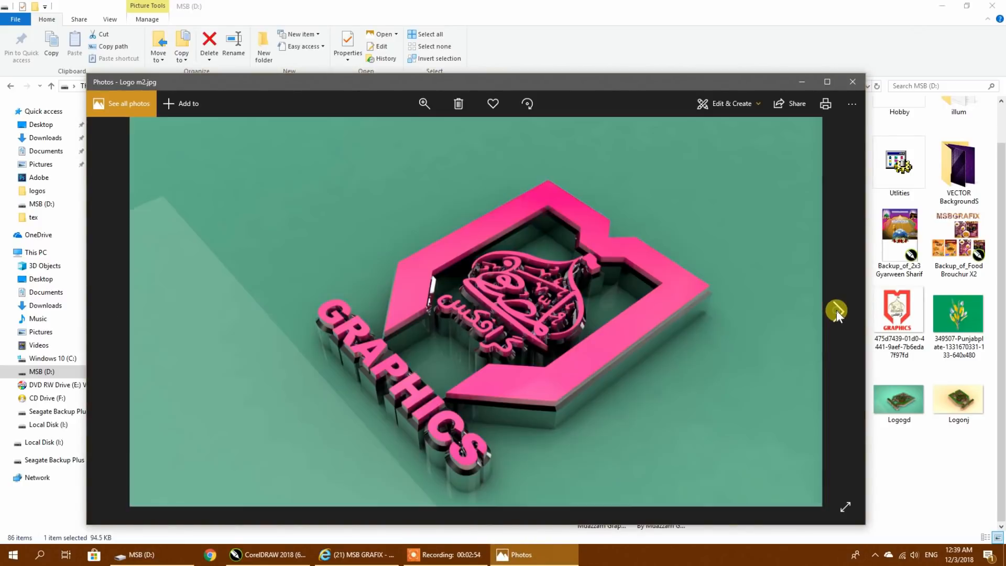
left_click(836, 310)
left_click(838, 310)
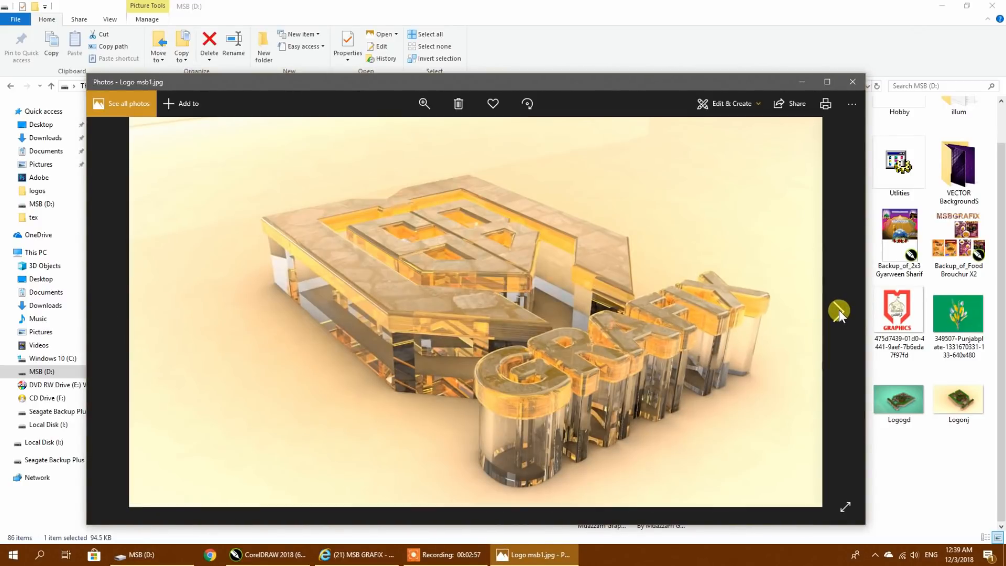
left_click(838, 310)
left_click(840, 310)
left_click(840, 309)
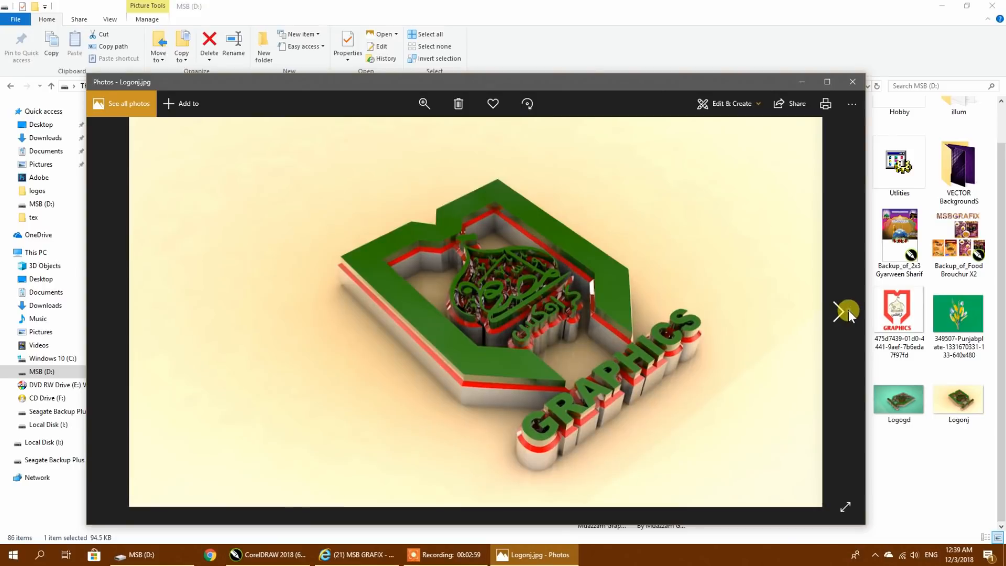
left_click(847, 309)
left_click(854, 84)
- View the 1130 logo image, put File Explorer and the browser away, and switch back to CorelDRAW
double_click(314, 477)
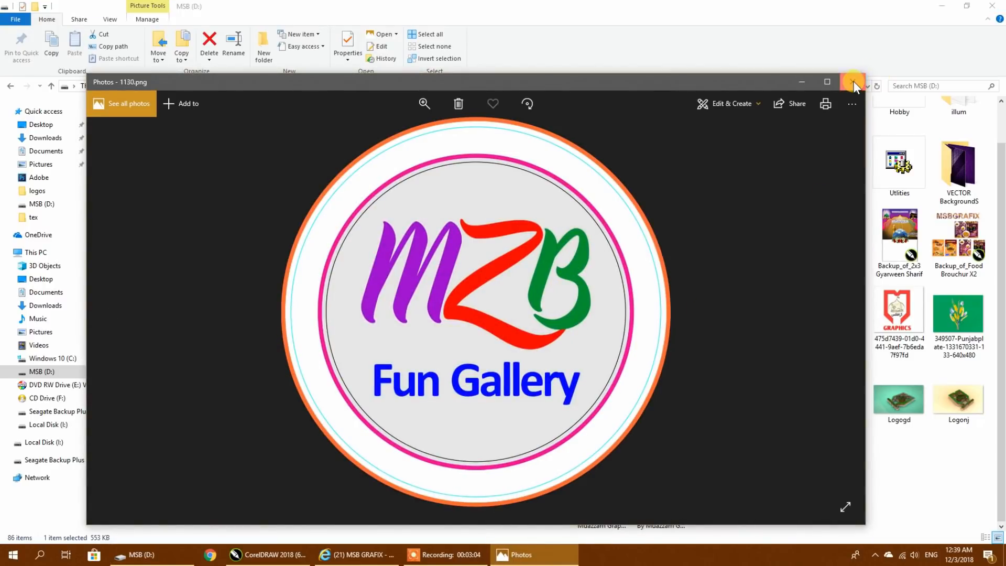
left_click(854, 83)
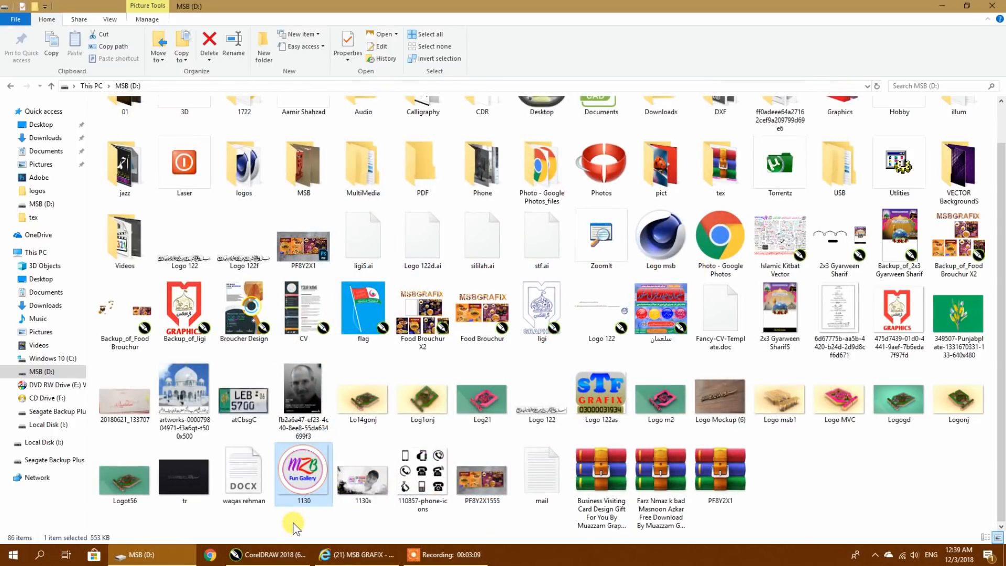
left_click(940, 7)
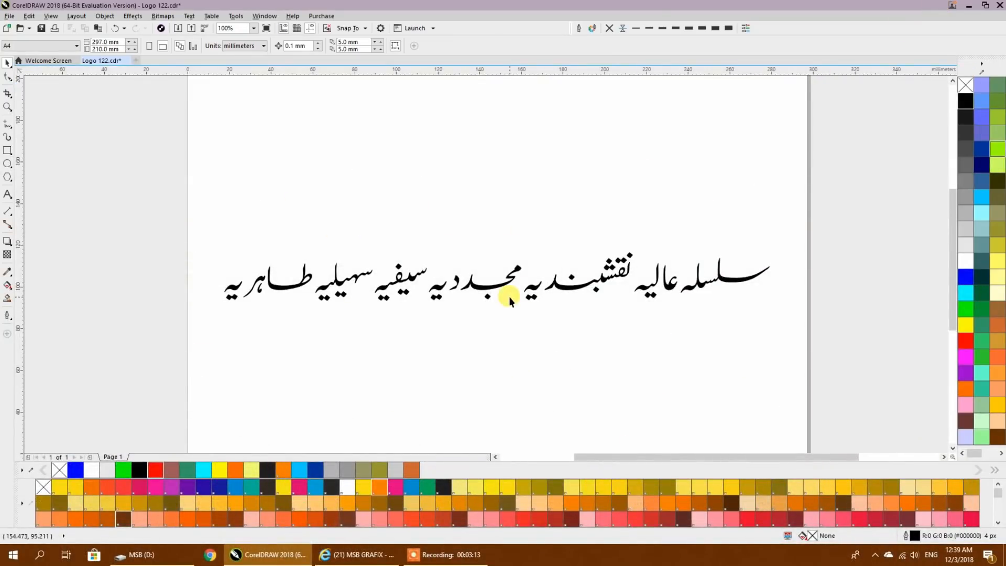
left_click(358, 555)
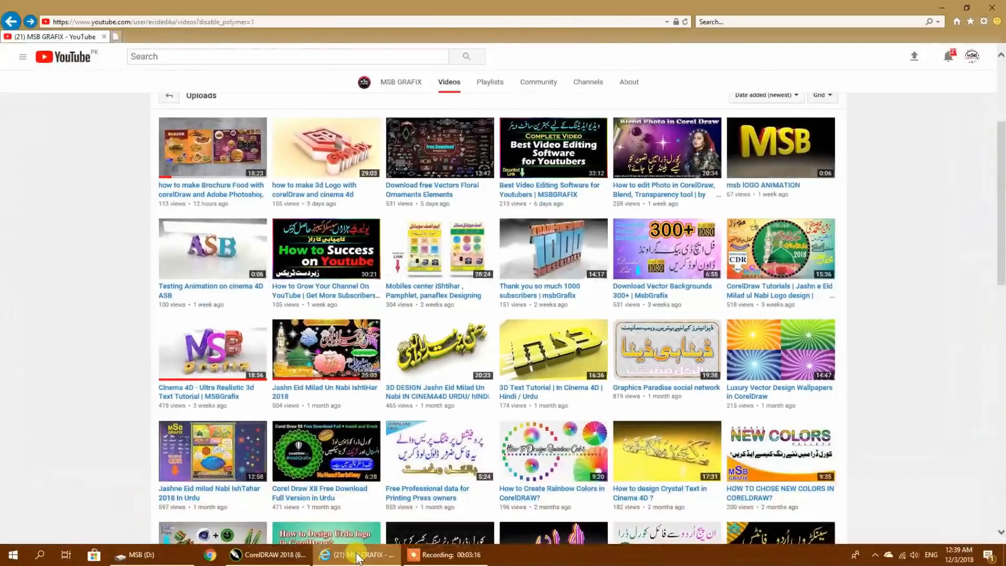
left_click(357, 556)
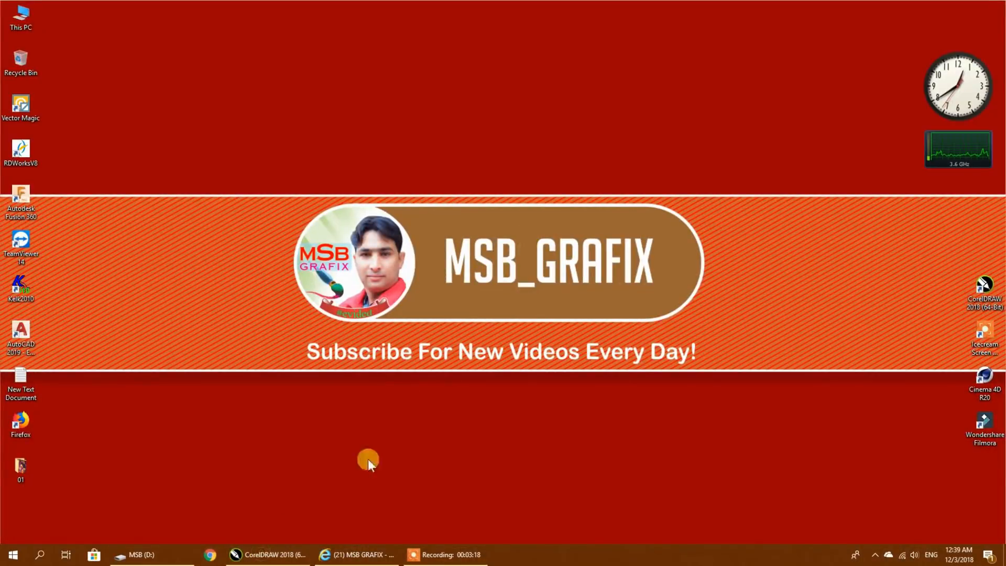
left_click(284, 550)
- Place a copy of the Urdu text line above the original and fill the original line with blue
left_click(702, 284)
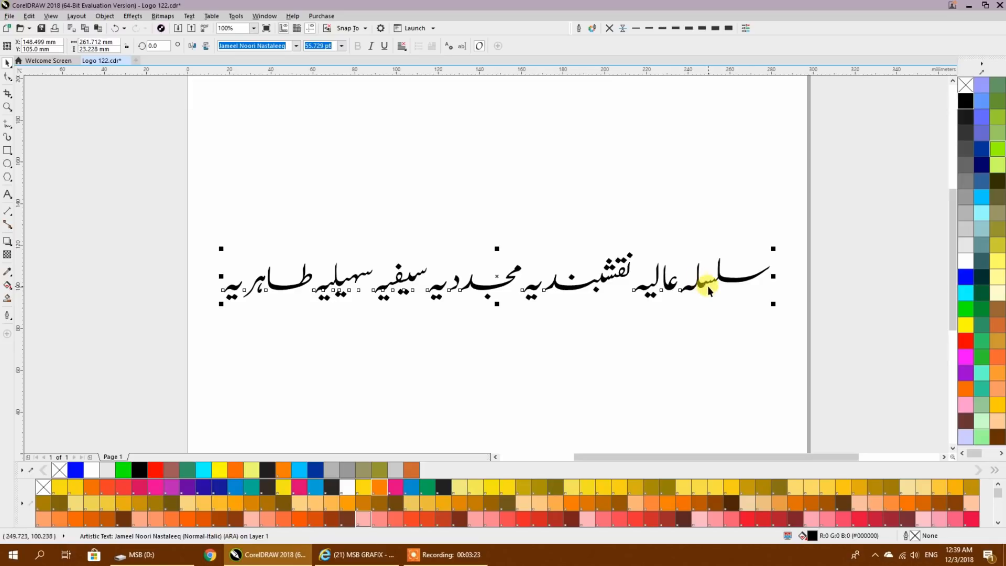
left_click_drag(560, 286, 573, 118)
right_click(573, 118)
left_click(562, 287)
left_click(966, 276)
left_click(722, 332)
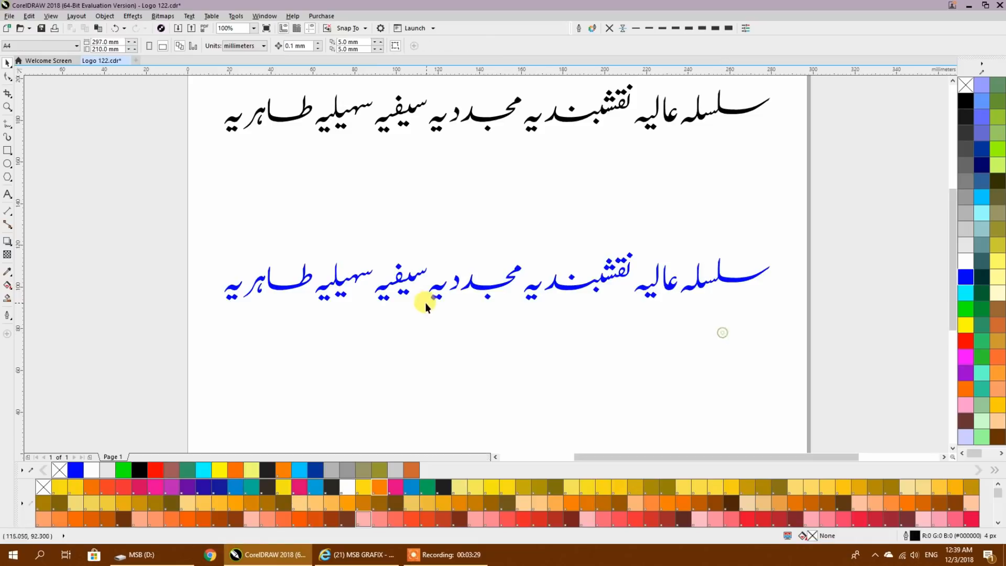
- Convert the blue text line to curves, ungroup it and break it apart into separate letter shapes
left_click(330, 287)
key("ctrl+q")
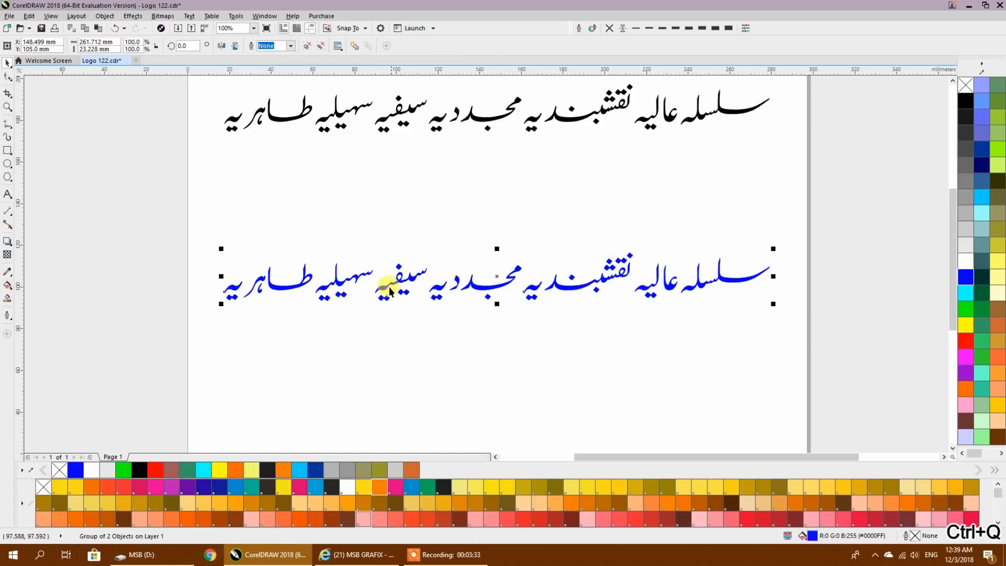
left_click(340, 172)
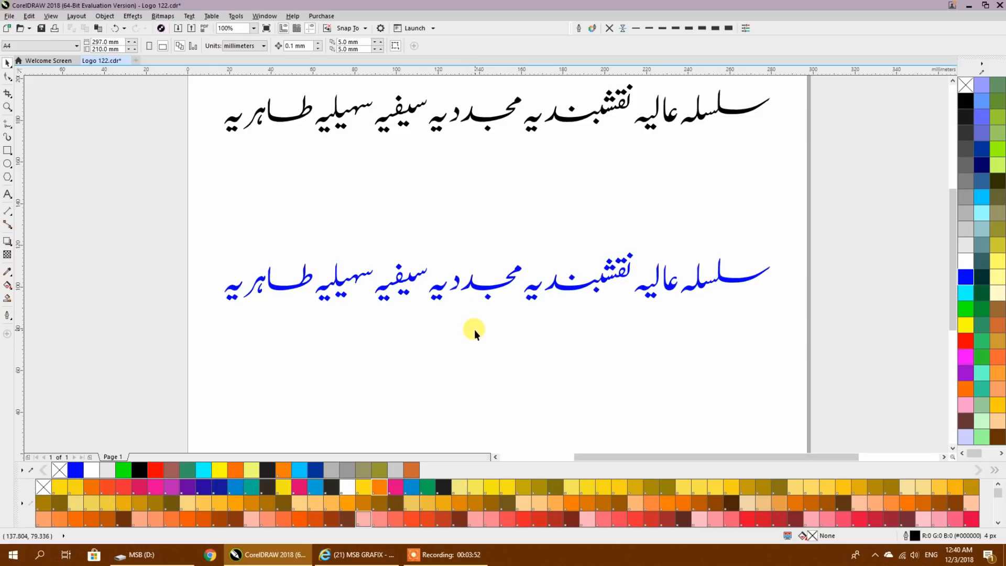
left_click(476, 294)
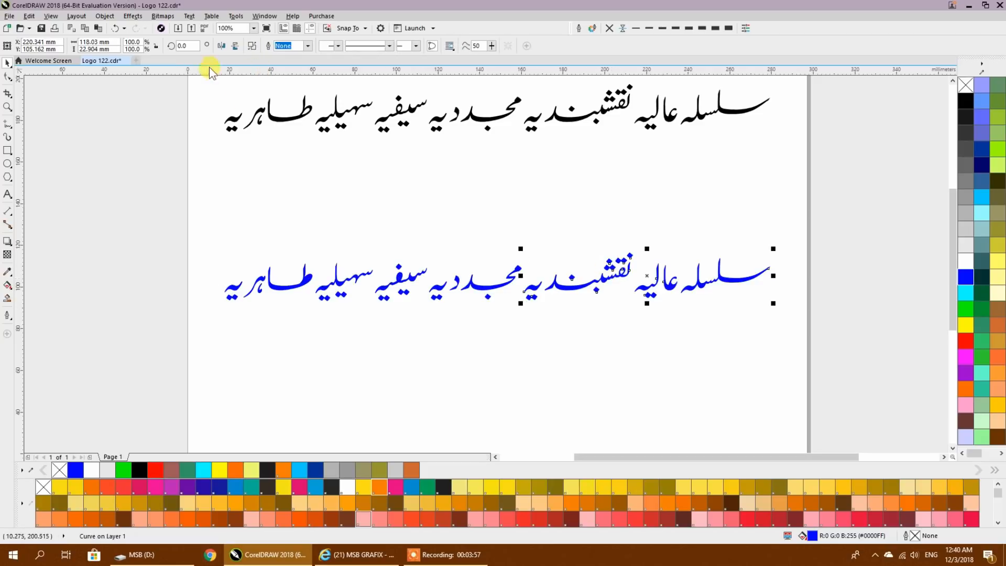
left_click(335, 193)
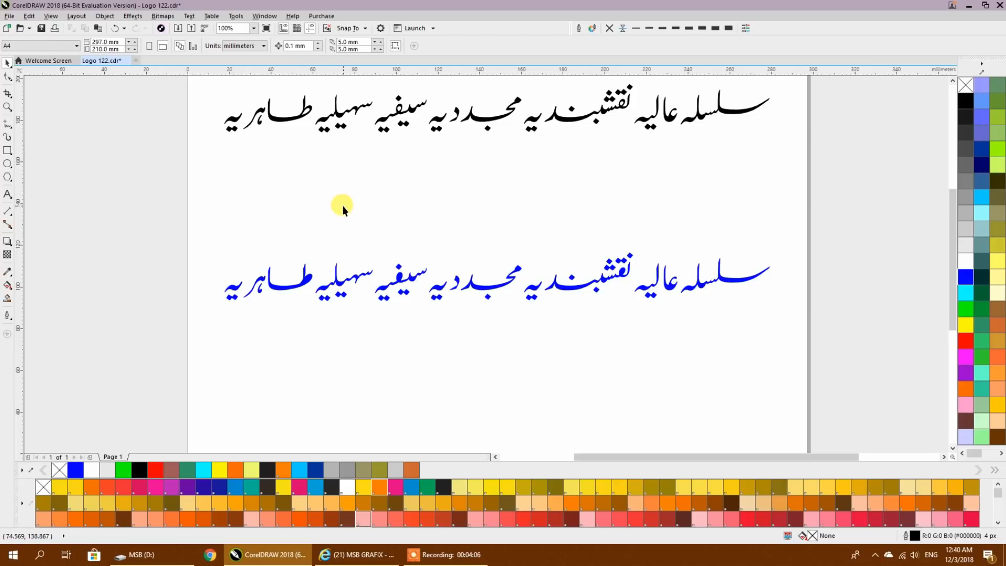
- Move the letter shapes and dots of عالیہ over the end of سلسلہ so the two words interlock
left_click_drag(604, 341, 449, 364)
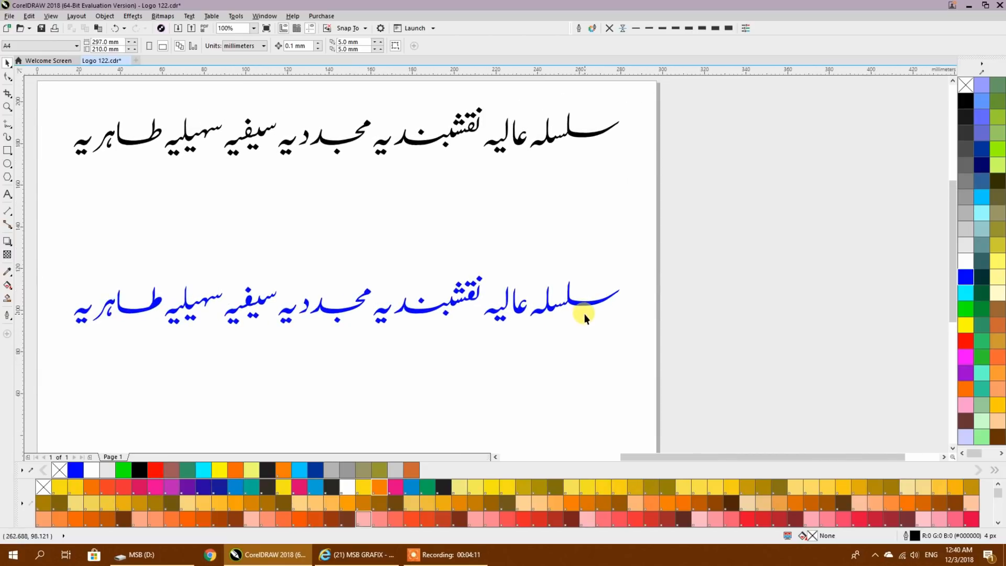
scroll(585, 319, "up", 3)
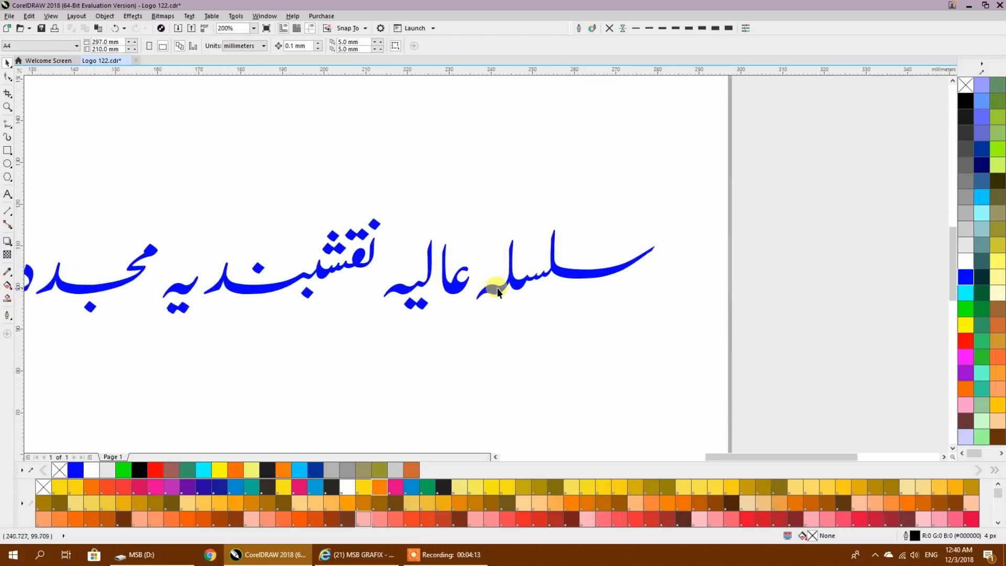
scroll(519, 281, "up", 1)
scroll(425, 276, "up", 1)
scroll(425, 277, "down", 1)
left_click(390, 298)
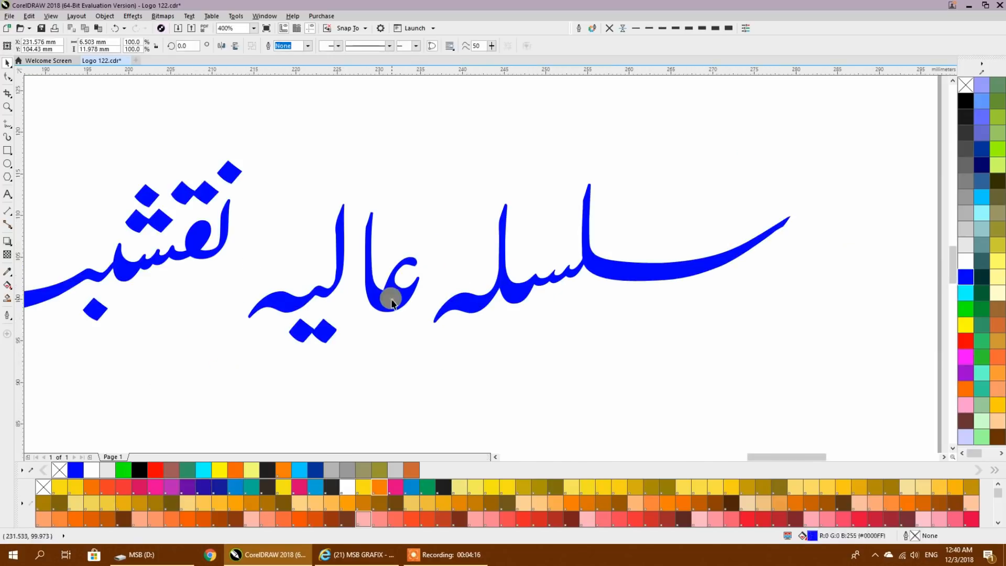
left_click_drag(381, 299, 454, 257)
left_click_drag(366, 183, 234, 404)
left_click_drag(281, 304, 367, 287)
left_click(473, 261)
left_click(483, 348)
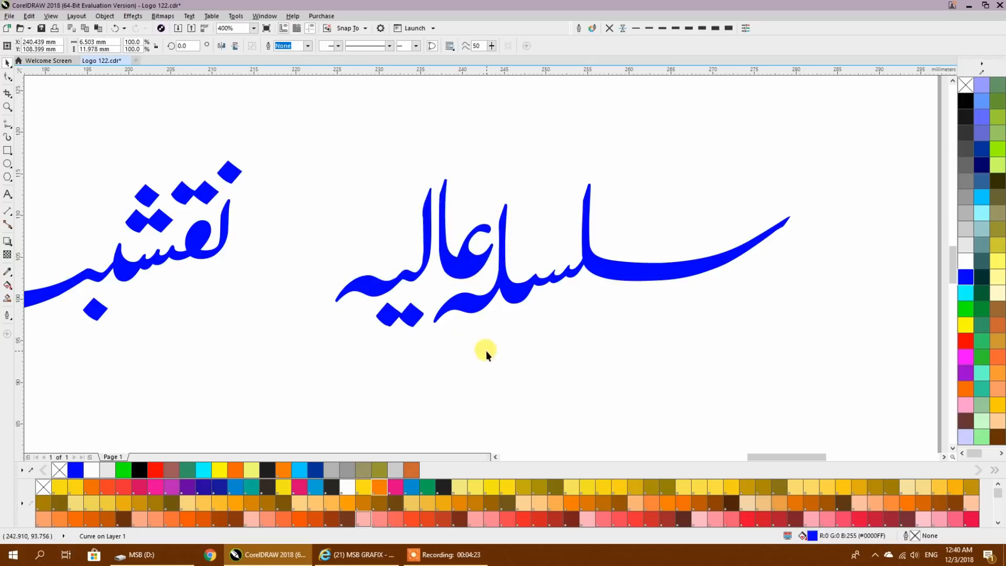
- Add a horizontal guideline near the top of the blue lettering and enable snapping to guidelines, objects and page
scroll(378, 322, "down", 1)
scroll(379, 322, "left", 2)
left_click_drag(474, 72, 639, 244)
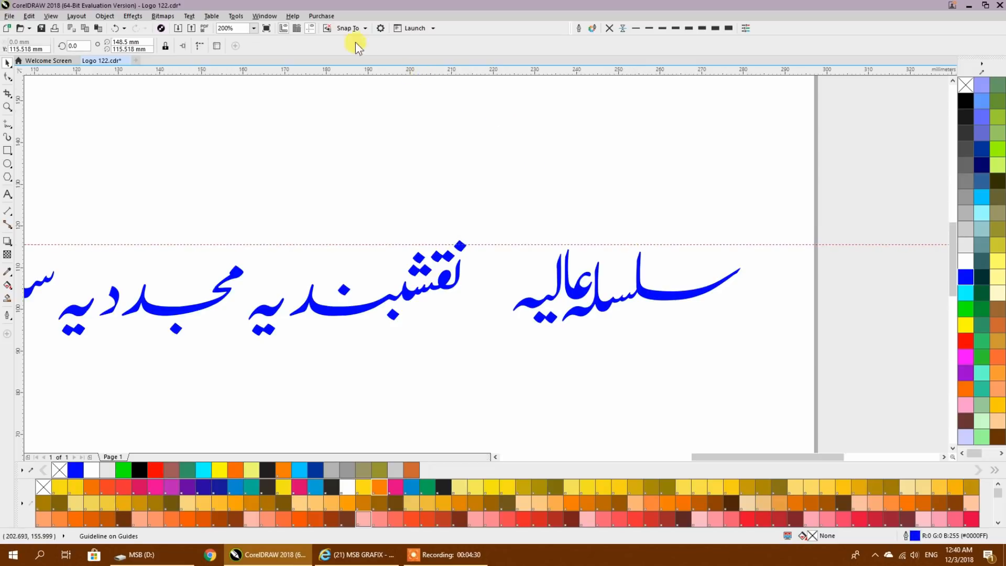
left_click(350, 29)
left_click(360, 70)
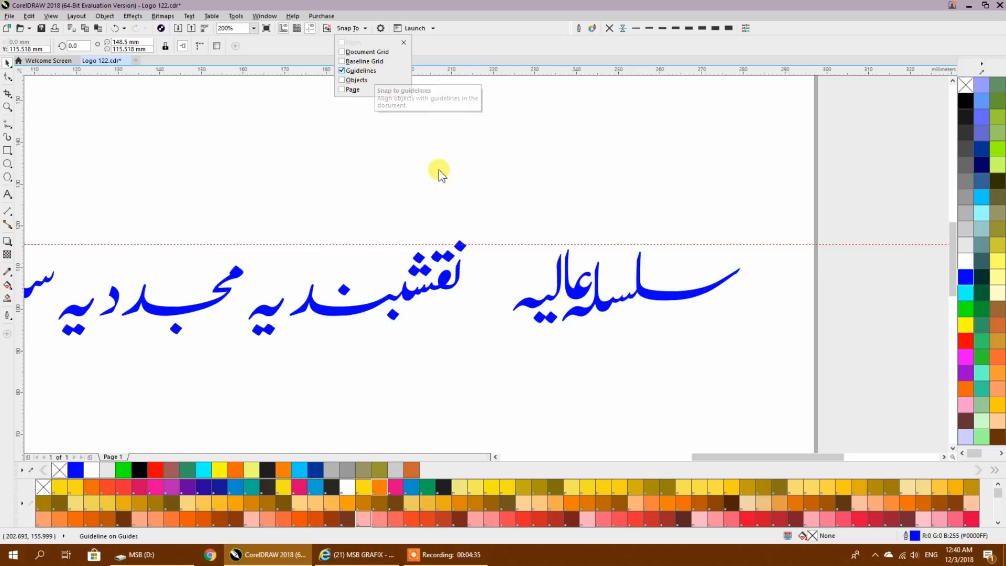
left_click(352, 80)
left_click(350, 89)
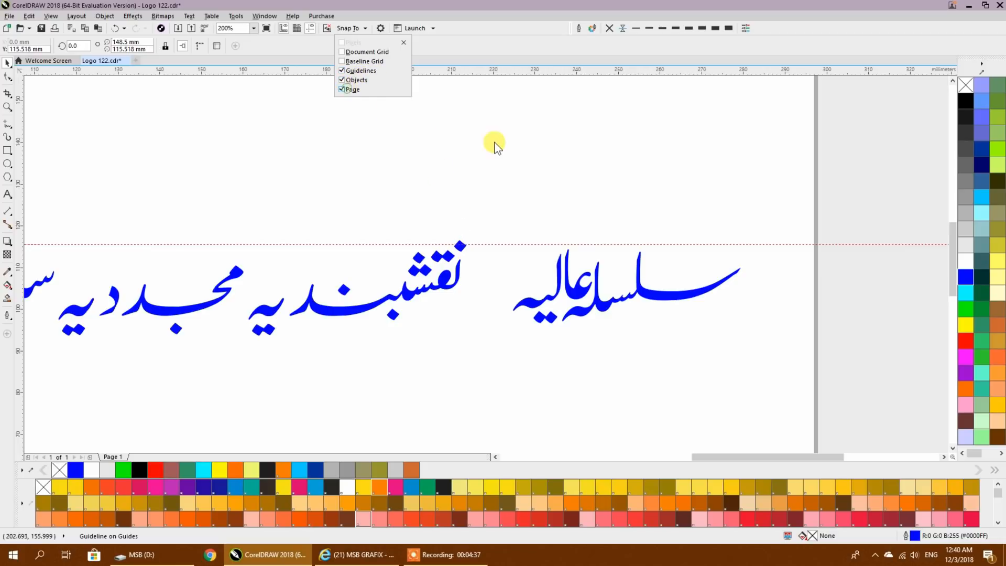
left_click(463, 118)
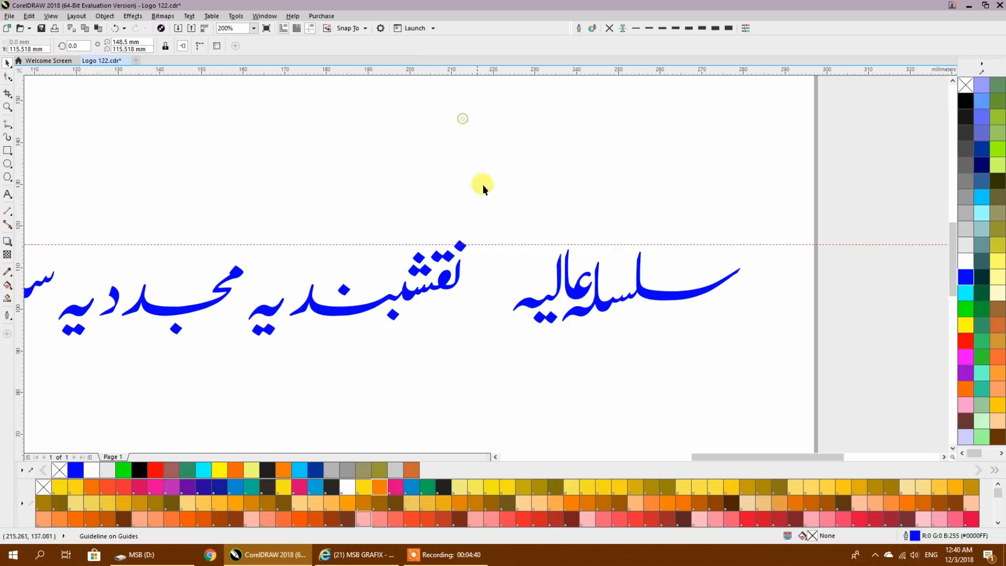
- Align the guideline with the lettering's top at about 116.6 mm and add a second guideline below the lowest dots
scroll(495, 290, "up", 1)
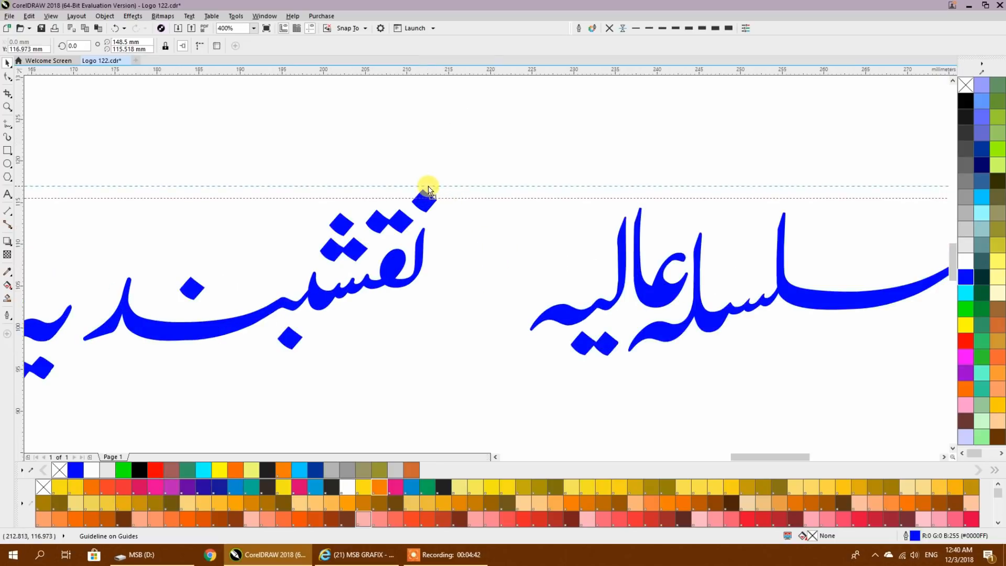
scroll(513, 226, "down", 4)
scroll(233, 271, "up", 2)
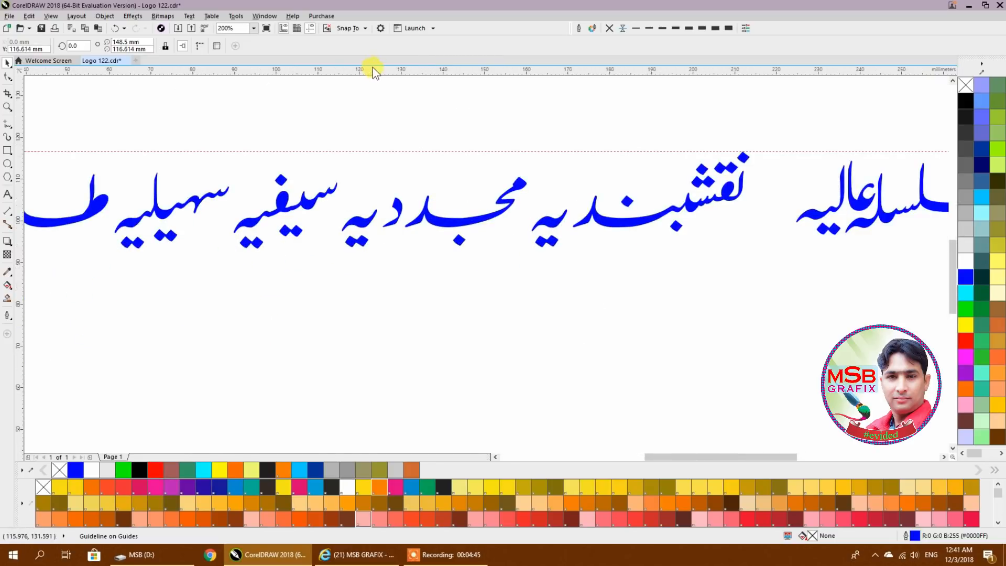
left_click_drag(360, 202, 342, 254)
scroll(460, 272, "down", 2)
left_click(716, 182)
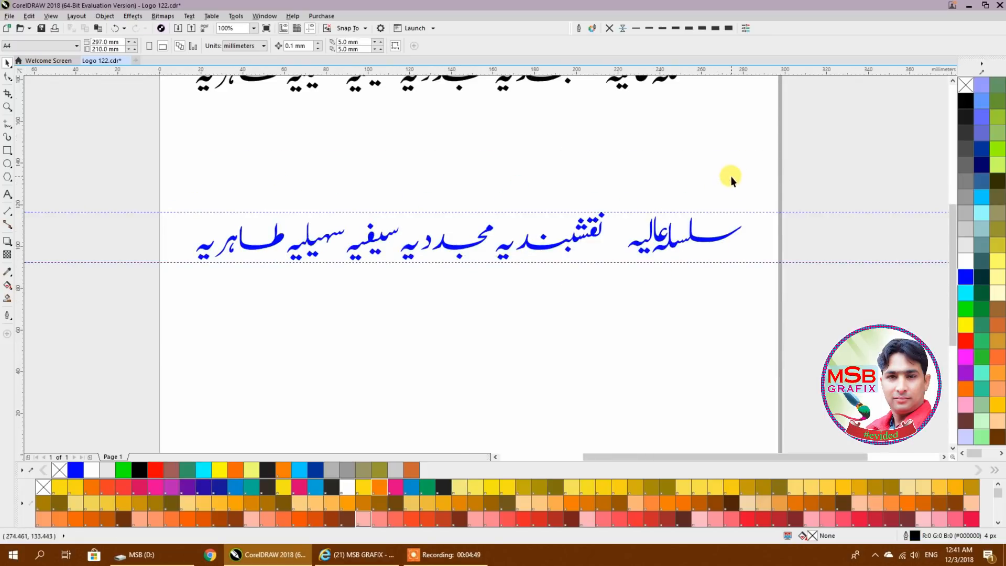
- Stack the یہ ending of نقشبندیہ above the word's د, with its two dots tucked underneath
scroll(713, 245, "up", 1)
left_click_drag(504, 255, 389, 283)
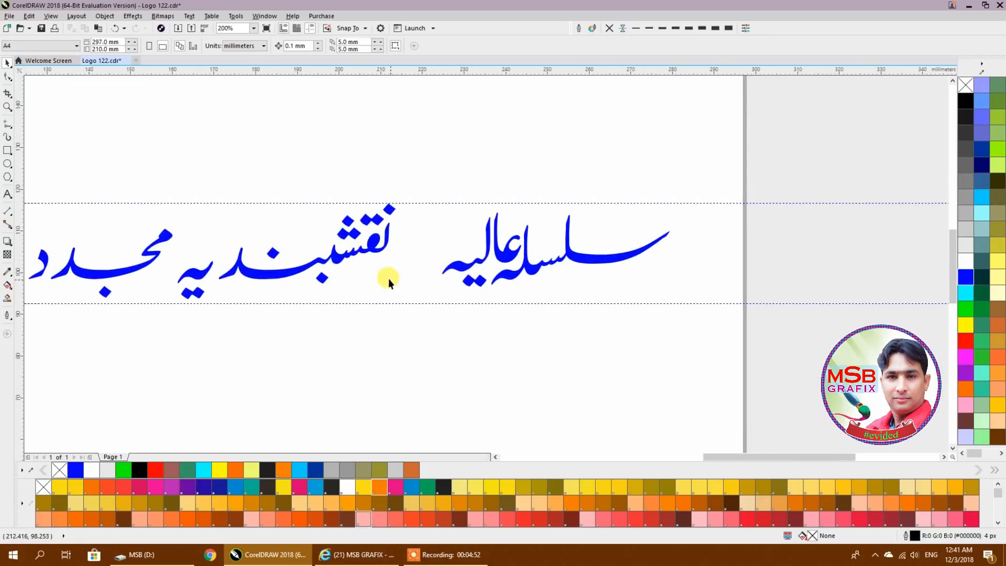
left_click_drag(173, 317, 172, 318)
left_click_drag(190, 269, 370, 240)
scroll(265, 261, "up", 2)
left_click_drag(294, 247, 394, 296)
left_click_drag(340, 248, 352, 273)
left_click_drag(469, 287, 484, 300)
left_click_drag(354, 271, 351, 229)
mouse_move(352, 184)
left_mouse_down()
mouse_move(348, 215)
mouse_move(365, 215)
mouse_move(360, 202)
mouse_move(367, 250)
left_mouse_up()
left_click(420, 225)
- Move the whole rearranged word نقشبندیہ to the right so it interlocks with the end of عالیہ
scroll(420, 225, "down", 2)
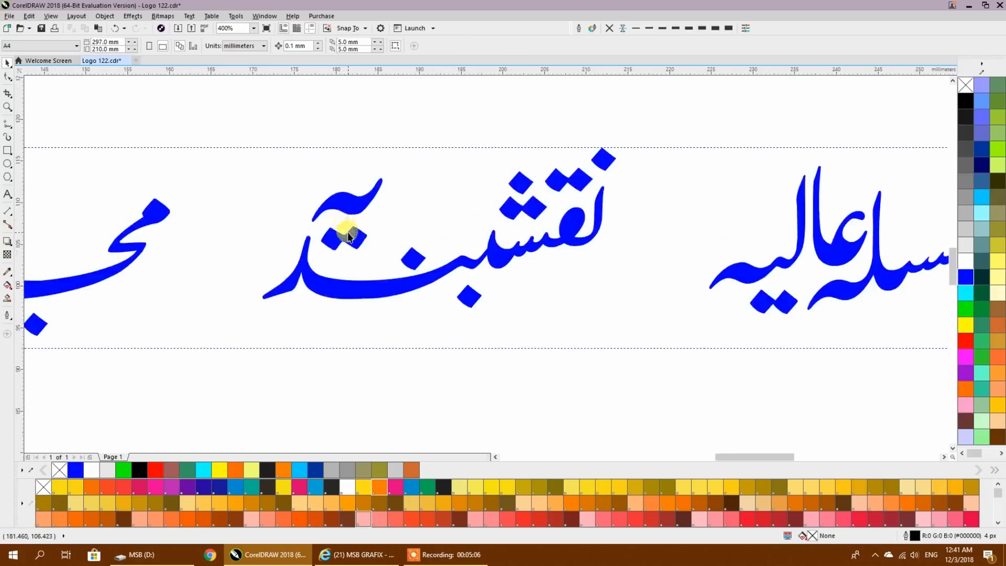
left_click_drag(294, 300, 294, 300)
left_click_drag(343, 256, 426, 259)
left_click(413, 313)
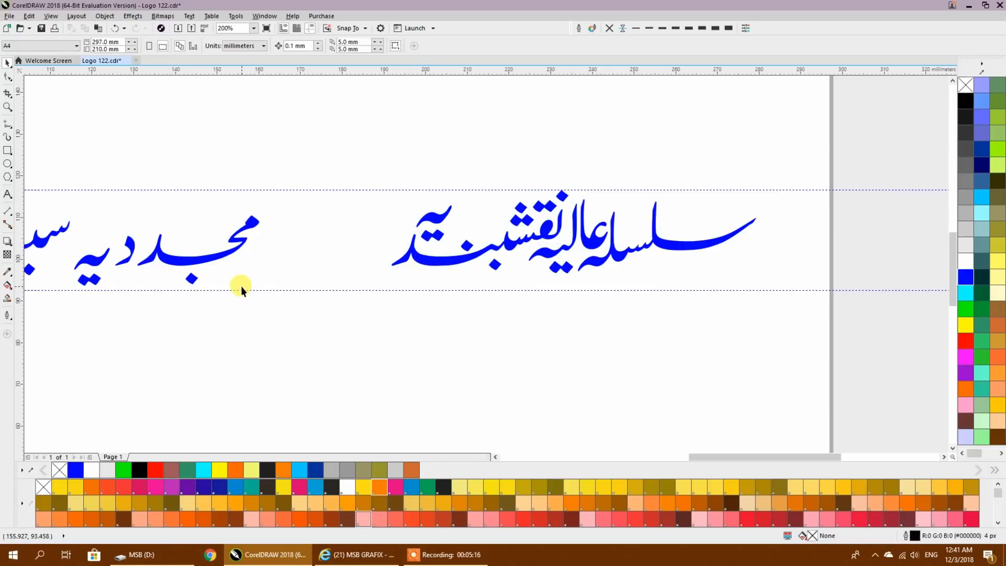
left_click_drag(275, 281, 473, 290)
scroll(342, 244, "up", 2)
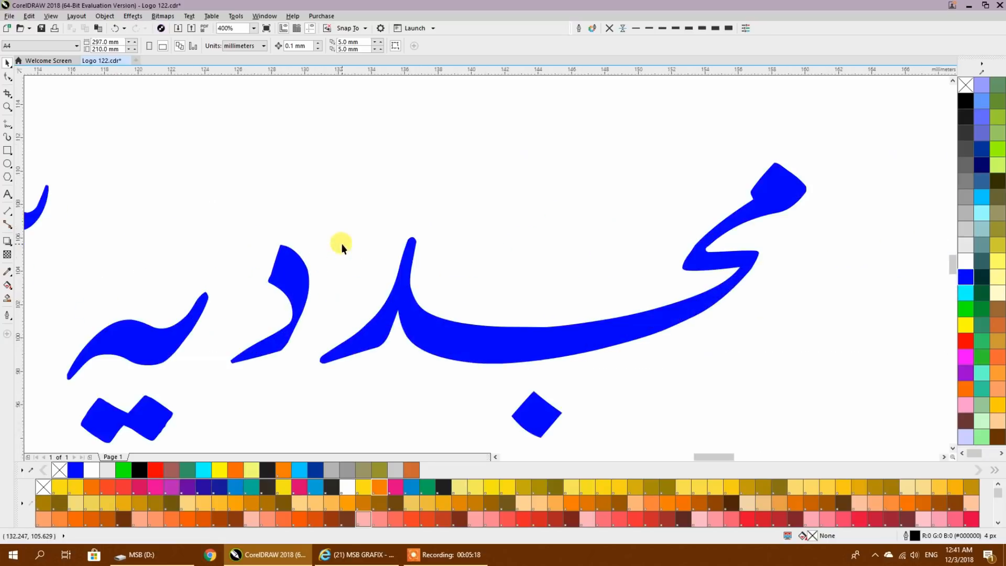
scroll(311, 242, "down", 1)
left_click_drag(313, 231, 194, 353)
left_click_drag(207, 331, 384, 262)
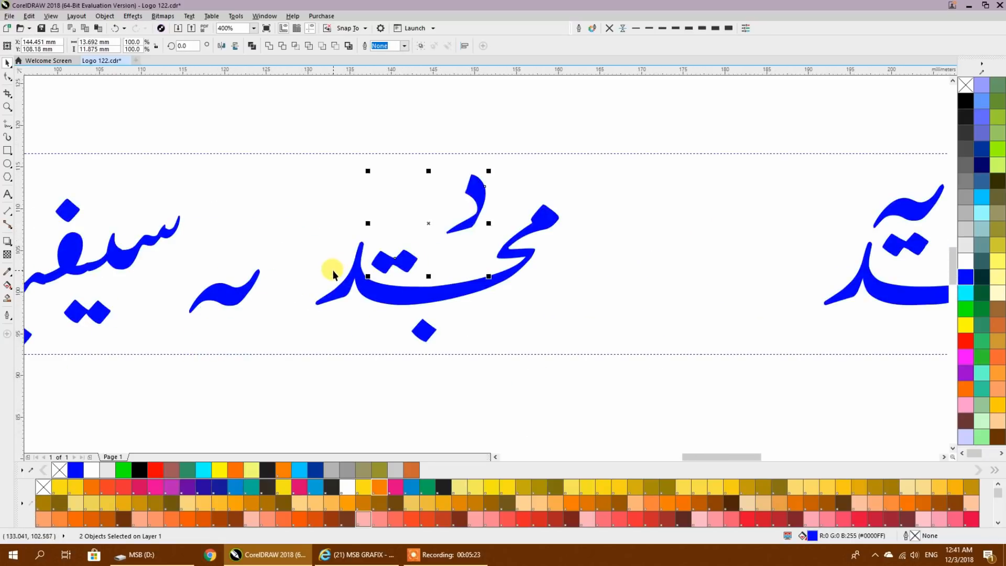
left_click(113, 29)
left_click(241, 224)
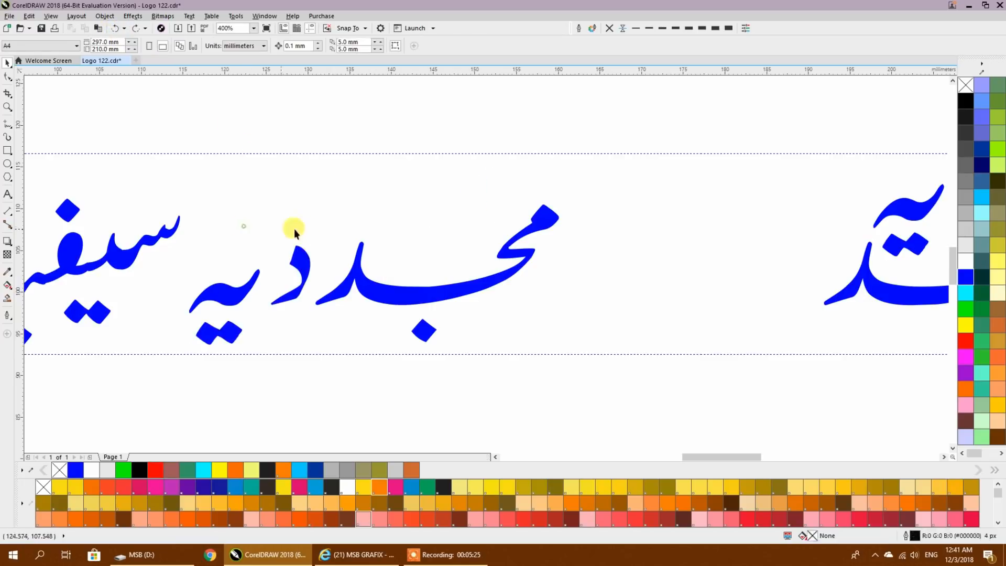
- Stack the دیہ ending of مجددیہ above the word's long stroke and shift the lower dot right and closer to it
left_click_drag(320, 230, 182, 382)
left_click_drag(218, 287, 399, 225)
left_click(461, 224)
left_click_drag(461, 223, 444, 242)
scroll(403, 261, "up", 2)
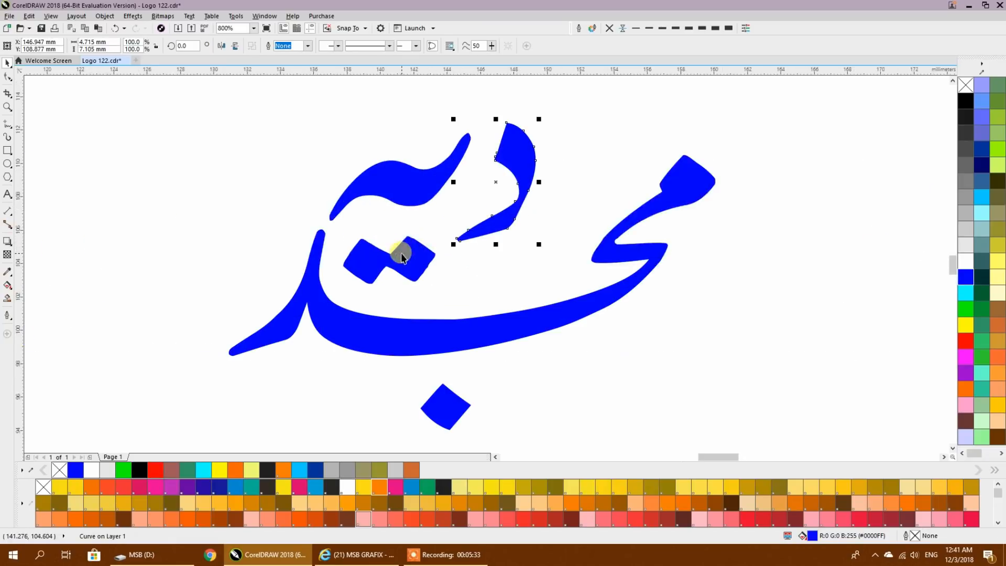
left_click(405, 251)
scroll(399, 231, "down", 3)
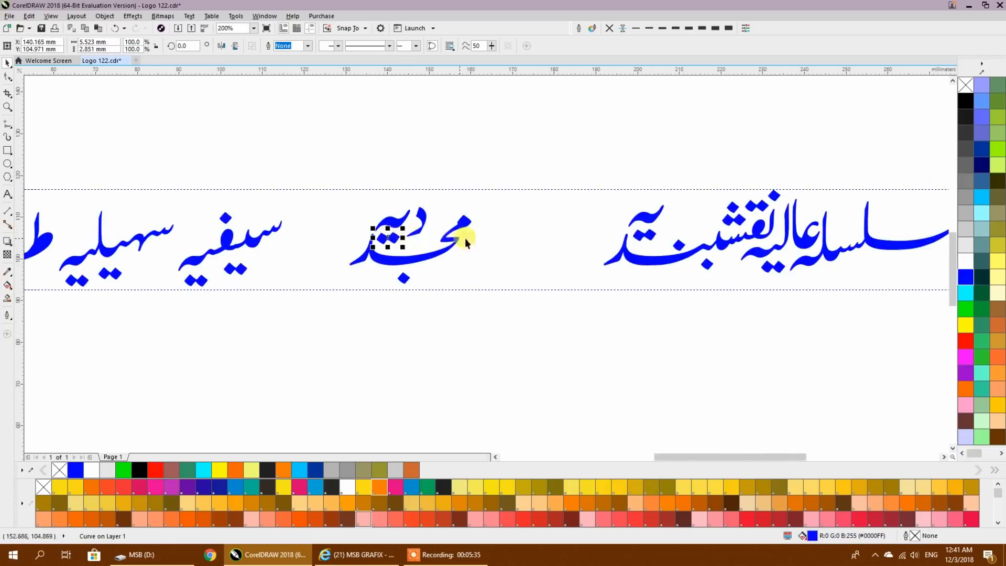
scroll(445, 236, "up", 3)
left_click_drag(286, 331, 316, 316)
- Move the whole rearranged word مجددیہ to the right so it interlocks with the end of نقشبندیہ
scroll(424, 275, "down", 2)
left_click_drag(384, 248, 265, 296)
left_click_drag(336, 272, 498, 260)
scroll(487, 298, "up", 2)
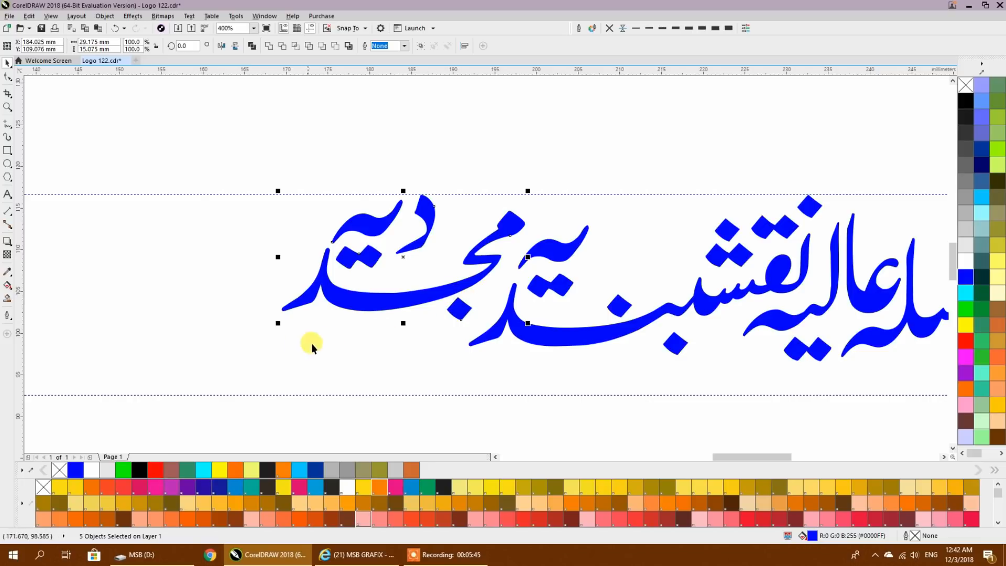
- Nudge the word مجددیہ down slightly and shift the dot above the long stroke of نقشبندیہ up and right
key("Down")
key("Down")
key("Down")
key("Down")
key("Down")
key("Down")
key("Down")
key("Down")
key("Down")
key("Down")
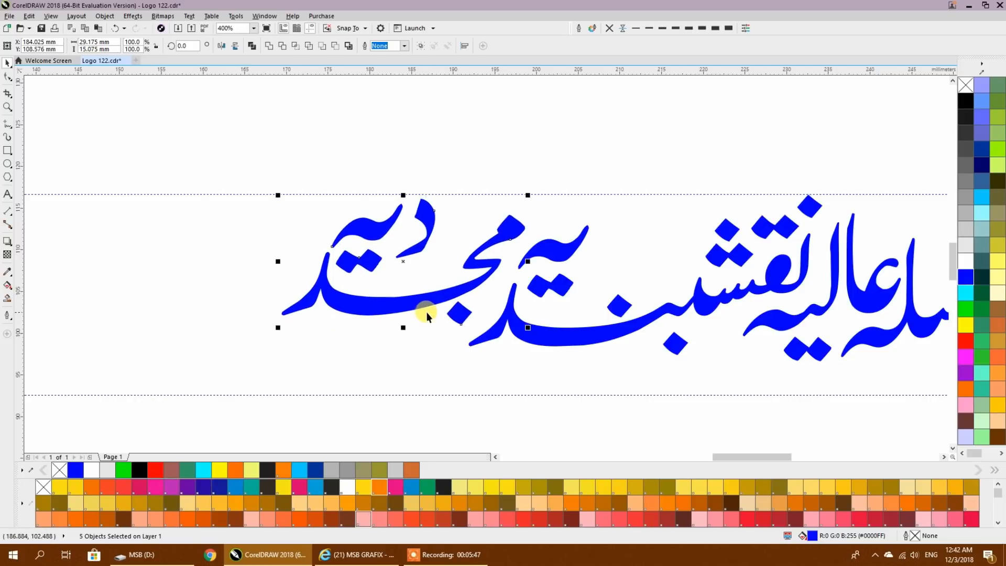
left_click(542, 361)
left_click(621, 300)
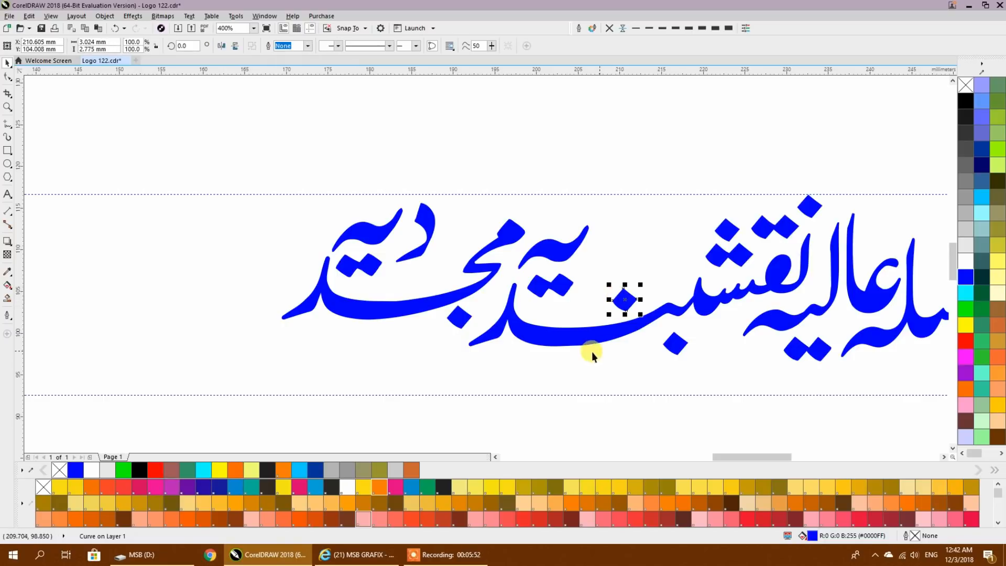
left_click(535, 370)
- Move the word سیفیہ to the right so it interlocks with the end of مجددیہ
scroll(570, 338, "down", 1)
left_click_drag(405, 346, 685, 343)
left_click_drag(558, 232, 408, 381)
left_click_drag(472, 322, 521, 294)
left_click(363, 330)
scroll(524, 328, "up", 2)
left_click_drag(333, 369, 369, 343)
- Rotate the tail pieces of سیفیہ very slightly and nudge them so they join the preceding letter smoothly
left_click_drag(204, 212, 392, 334)
left_click(277, 282, "shift")
left_click(276, 278)
left_click_drag(238, 335, 235, 331)
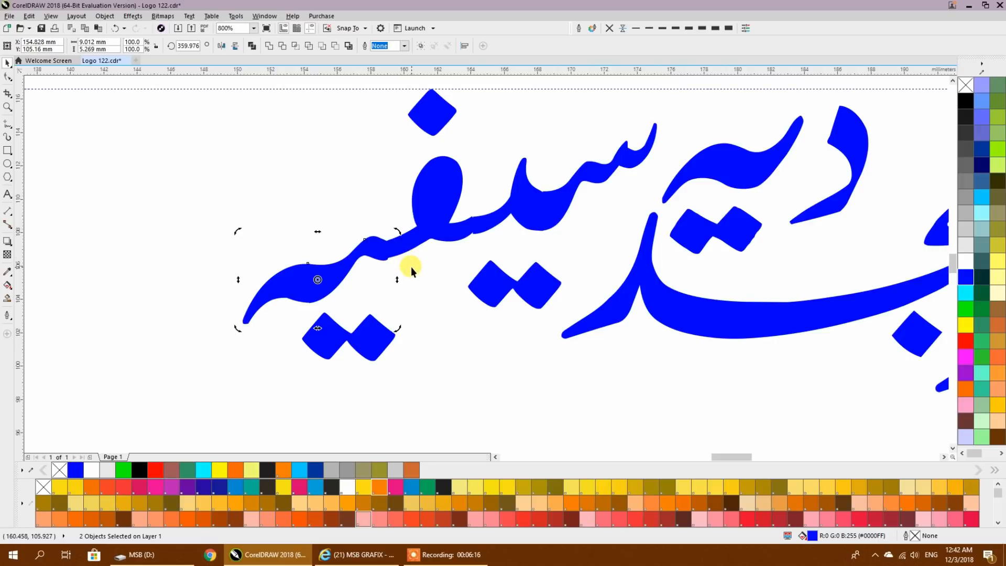
scroll(390, 244, "up", 2)
left_click_drag(357, 240, 360, 240)
scroll(428, 261, "down", 2)
- Combine all the letter pieces and dots of سیفیہ into one curve
left_click_drag(172, 87, 674, 404)
left_click(249, 47)
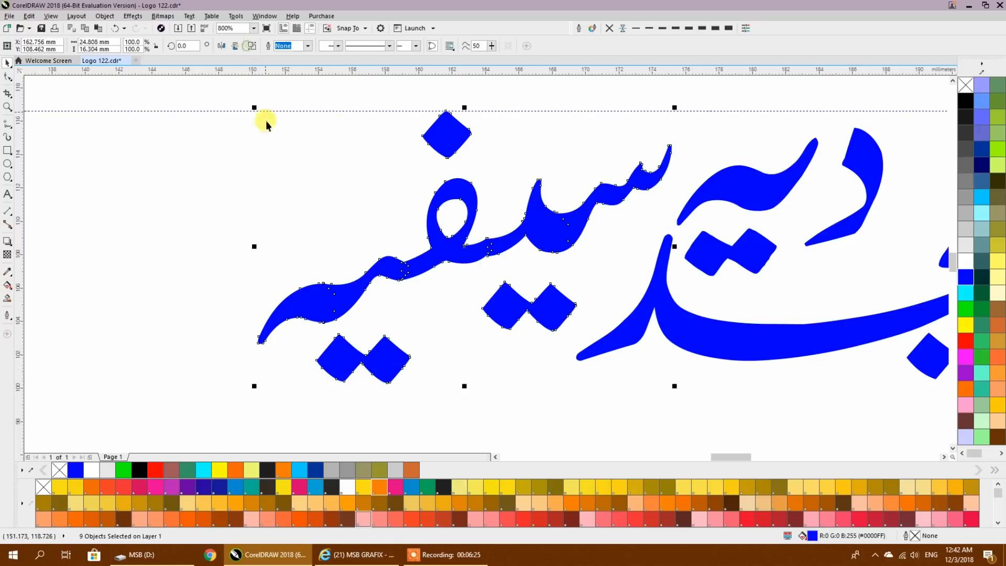
left_click(278, 167)
- Switch the display to Wireframe view to expose the overlapping letter pieces of سہیلیہ
scroll(703, 259, "down", 3)
scroll(420, 285, "down", 3)
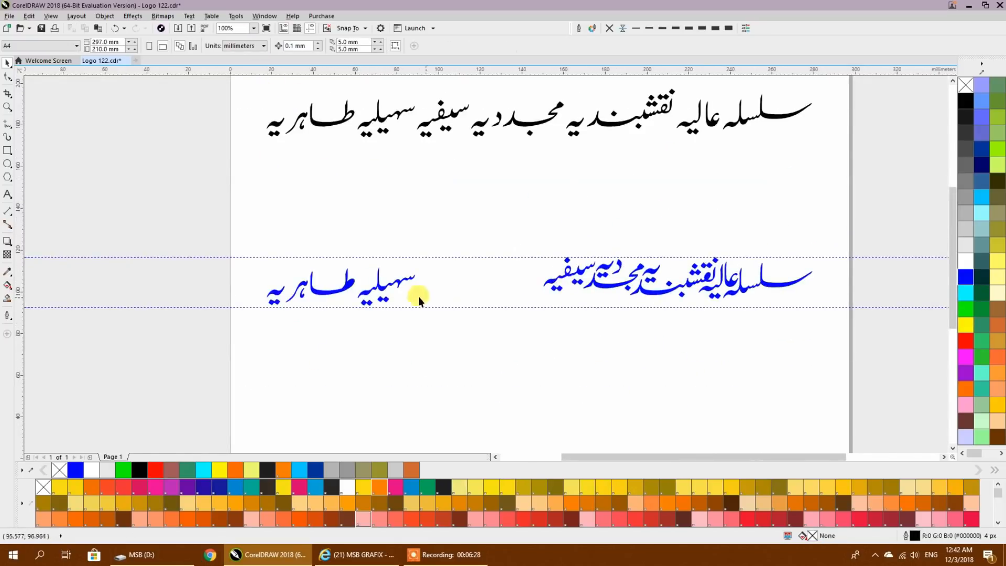
scroll(391, 290, "up", 5)
left_click(481, 206)
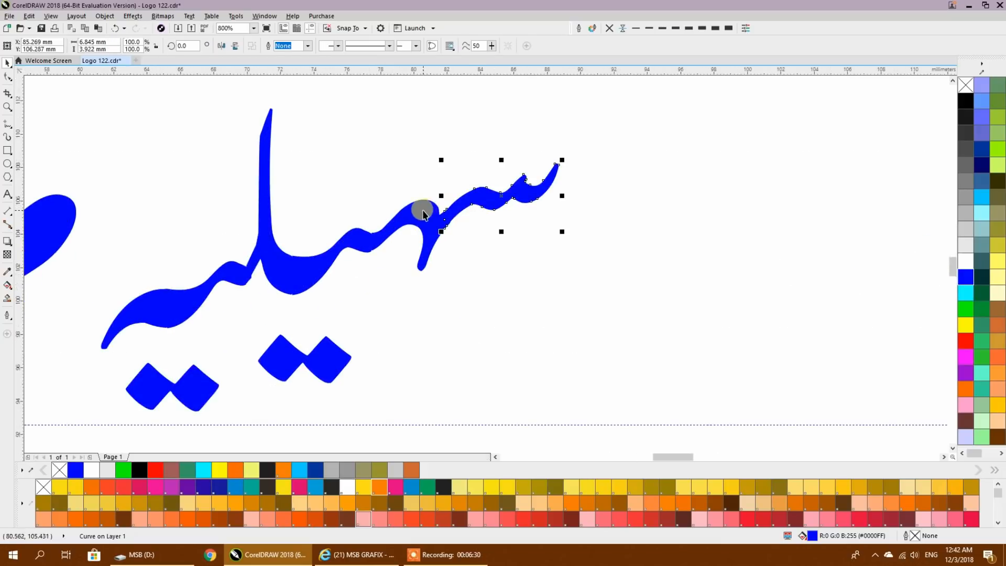
left_click(349, 238, "shift")
left_click(52, 17)
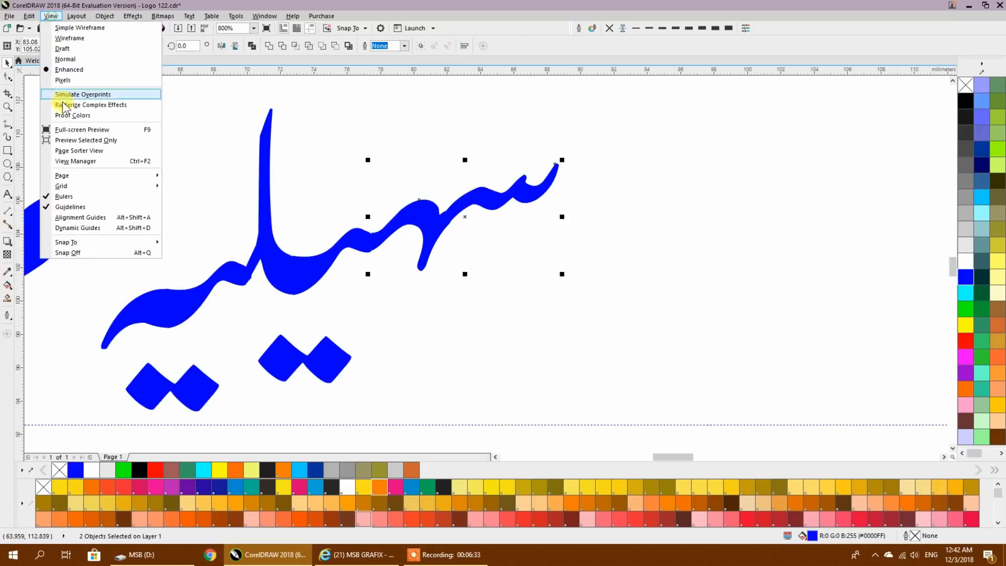
left_click(62, 39)
left_click(675, 206)
left_click_drag(464, 206, 525, 199)
left_click_drag(411, 223, 406, 171)
left_click_drag(362, 249, 394, 288)
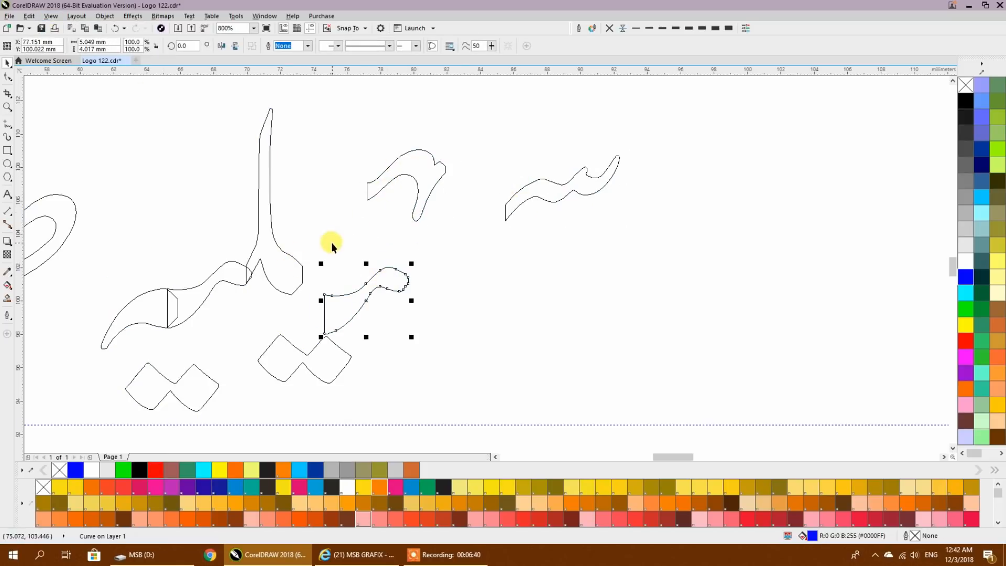
key("ctrl+z")
key("ctrl+z")
key("ctrl+z")
- Weld the six connected letter pieces of سہیلیہ into a single outline, leaving out its dots
left_click(468, 196)
left_click(366, 219, "shift")
left_click(292, 265, "shift")
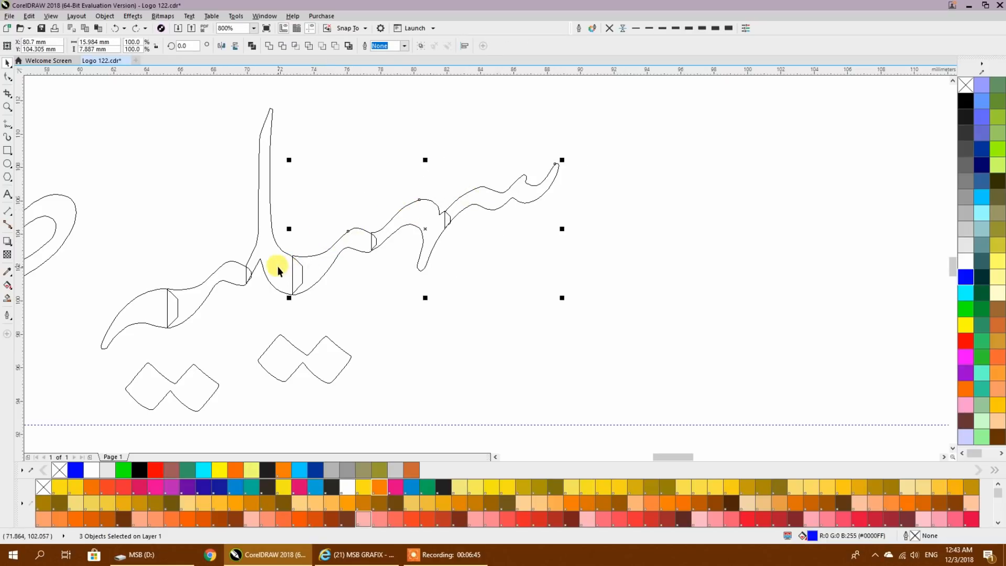
left_click(278, 266, "shift")
left_click(227, 271, "shift")
left_click(152, 311, "shift")
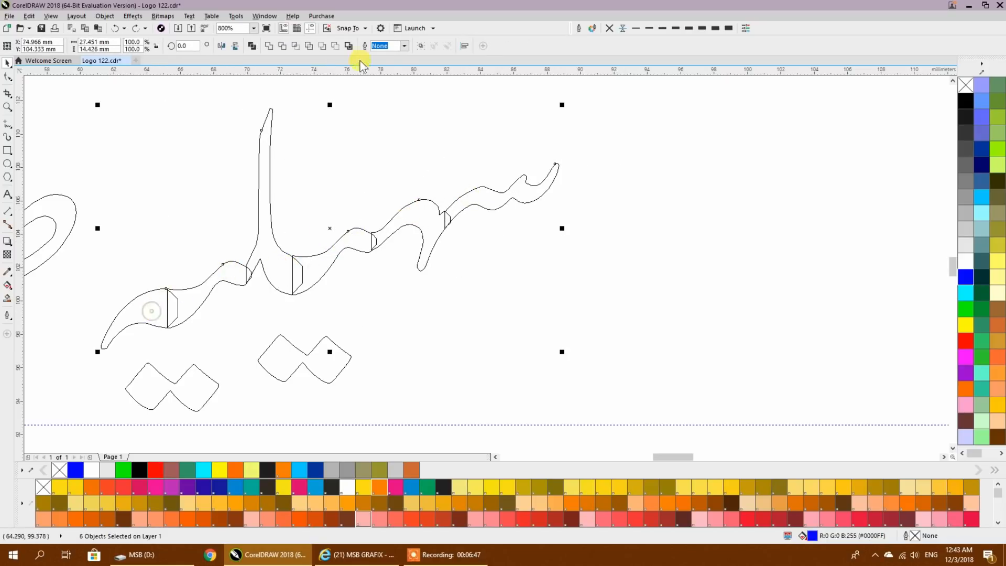
left_click(268, 46)
- Move both dot pairs of سہیلیہ up closer to the letters, shifting the pair under the ل to the right
scroll(463, 291, "down", 1)
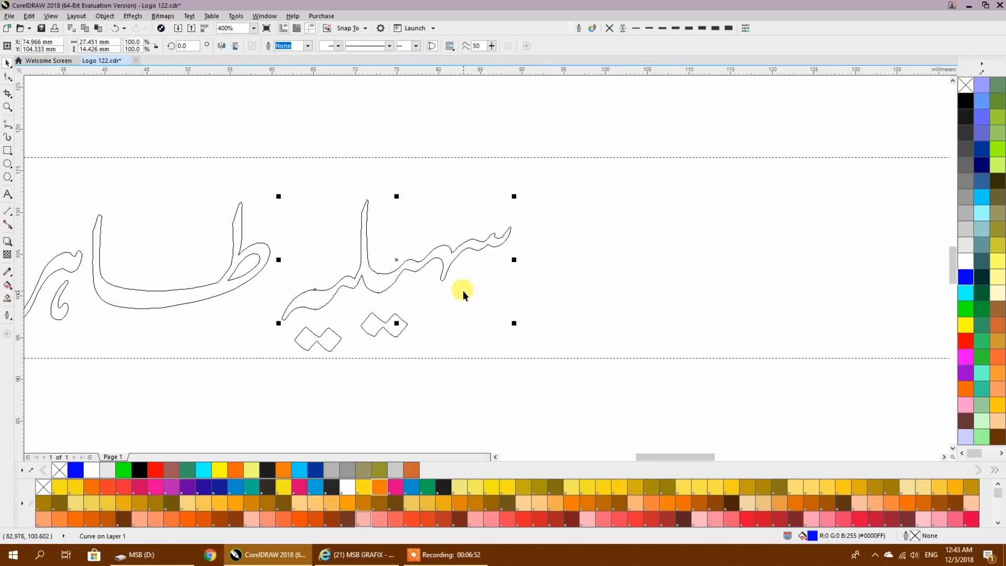
mouse_move(325, 341)
left_mouse_down()
mouse_move(327, 326)
mouse_move(258, 338)
mouse_move(265, 317)
left_mouse_up()
scroll(350, 313, "up", 1)
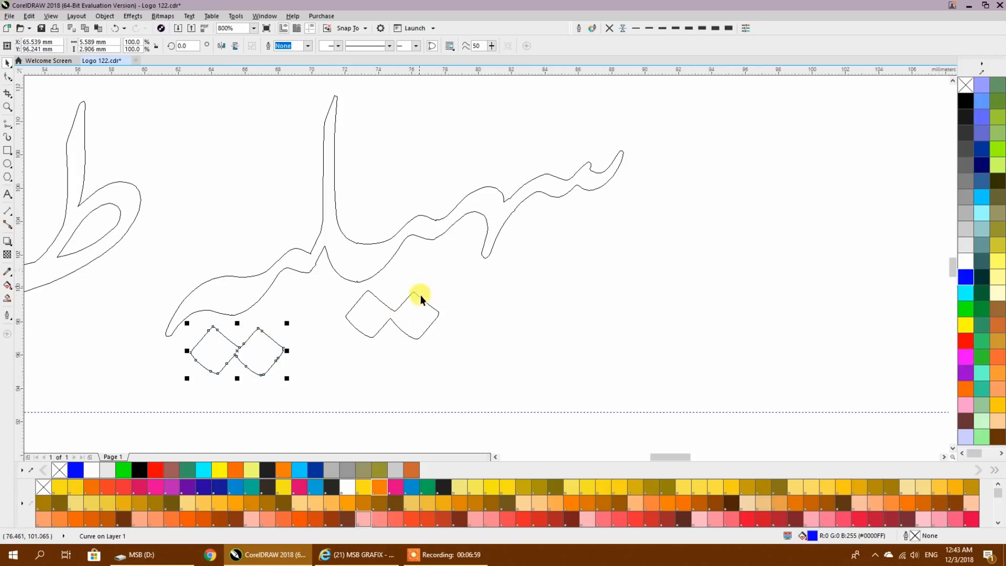
scroll(478, 273, "down", 3)
scroll(417, 269, "up", 2)
- Move the whole word سہیلیہ to the right so it interlocks with سیفیہ, with its ل touching the upper guideline
left_click_drag(584, 128, 327, 353)
left_click_drag(337, 298, 759, 259)
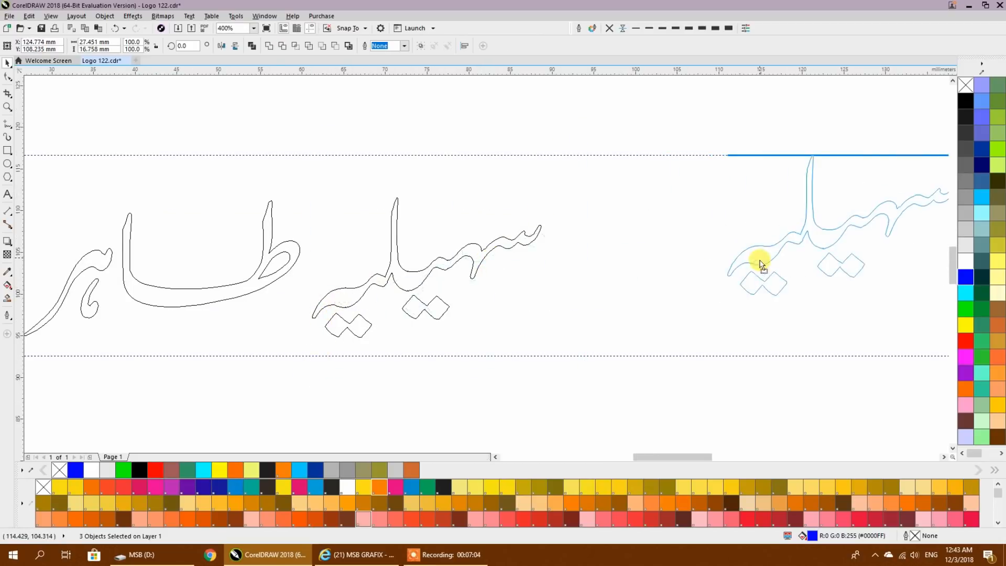
scroll(759, 258, "right", 5)
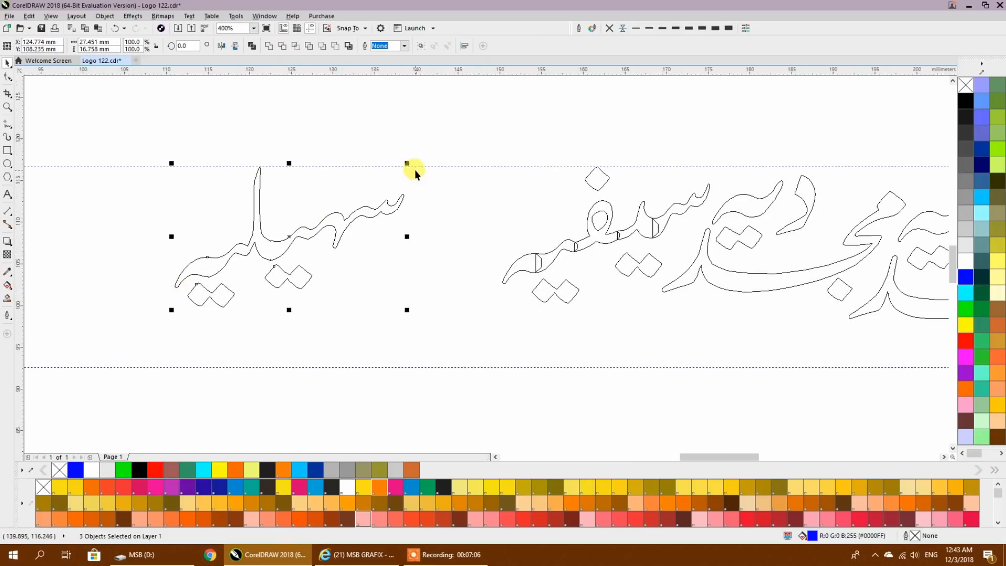
left_click_drag(357, 216, 521, 231)
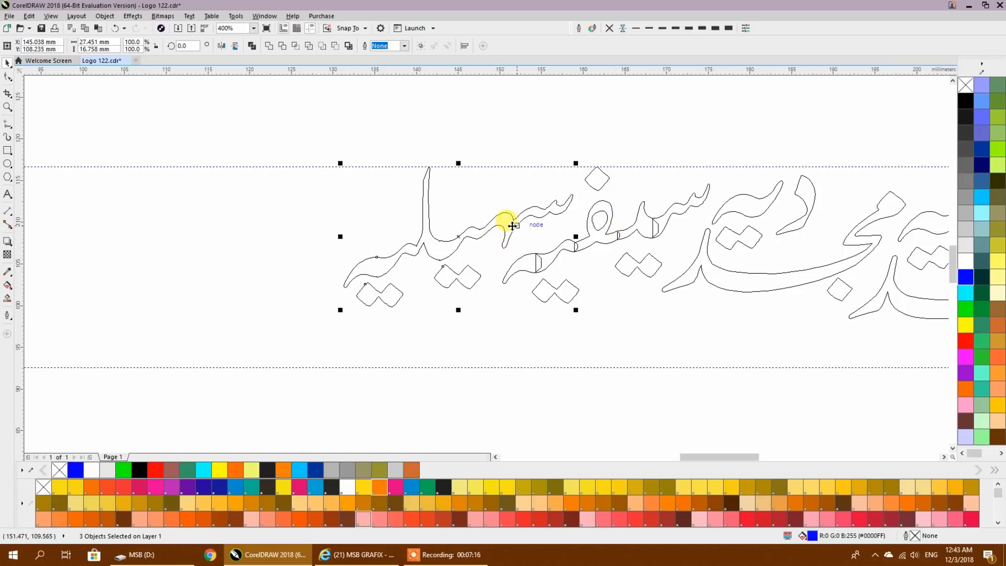
left_click(328, 237)
- Break the combined curve of سیفیہ apart into its separate pieces
scroll(695, 212, "up", 1)
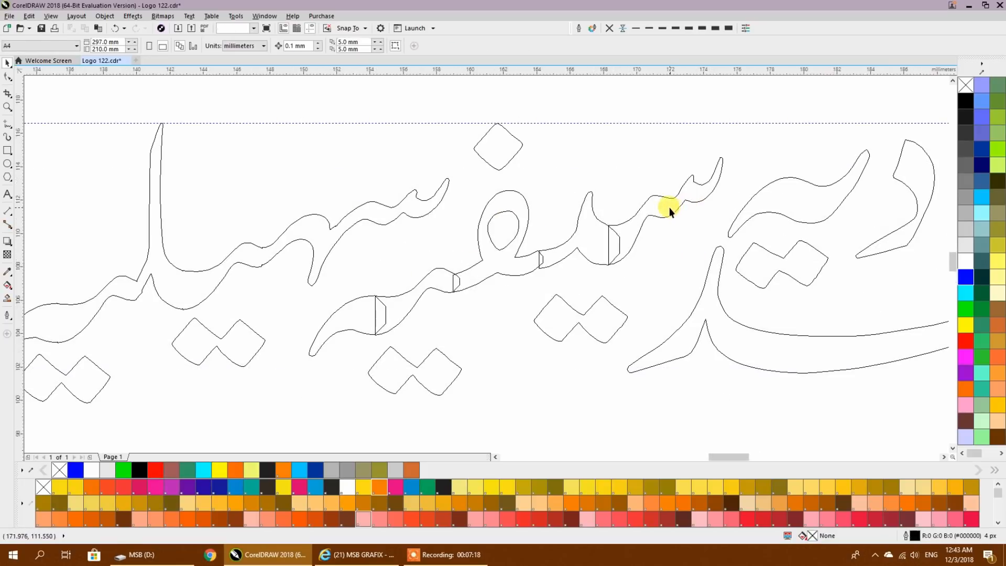
left_click(668, 207)
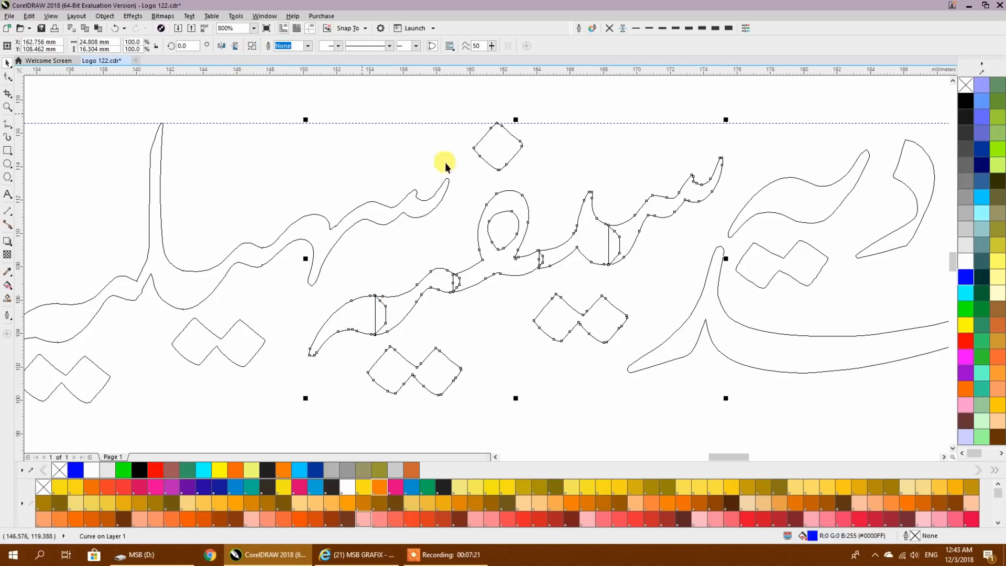
left_click(253, 45)
left_click(690, 308)
- Weld the five connected letter pieces of سیفیہ into one outline
left_click(640, 226)
left_click(596, 232, "shift")
left_click(522, 263, "shift")
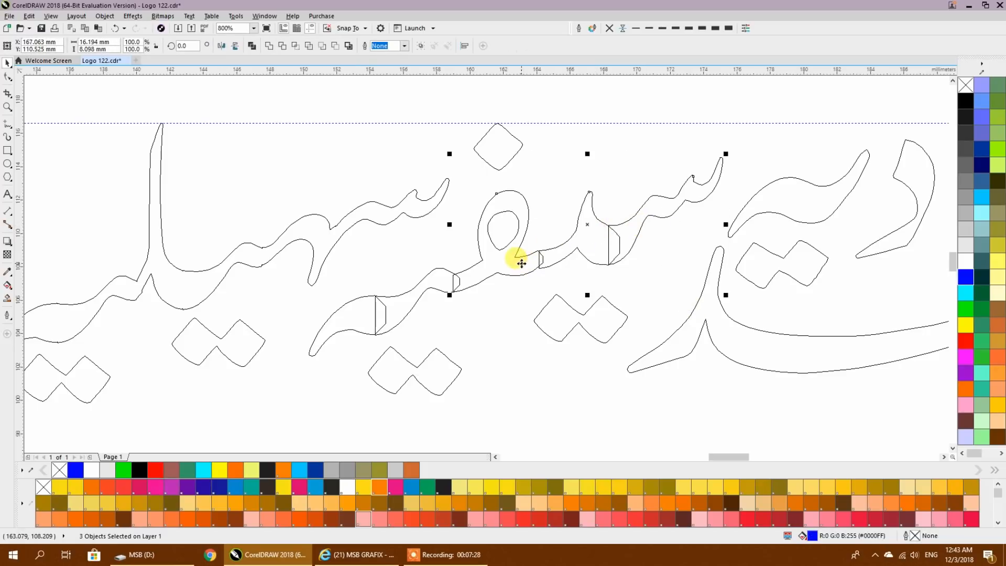
left_click(436, 290, "shift")
left_click(377, 317, "shift")
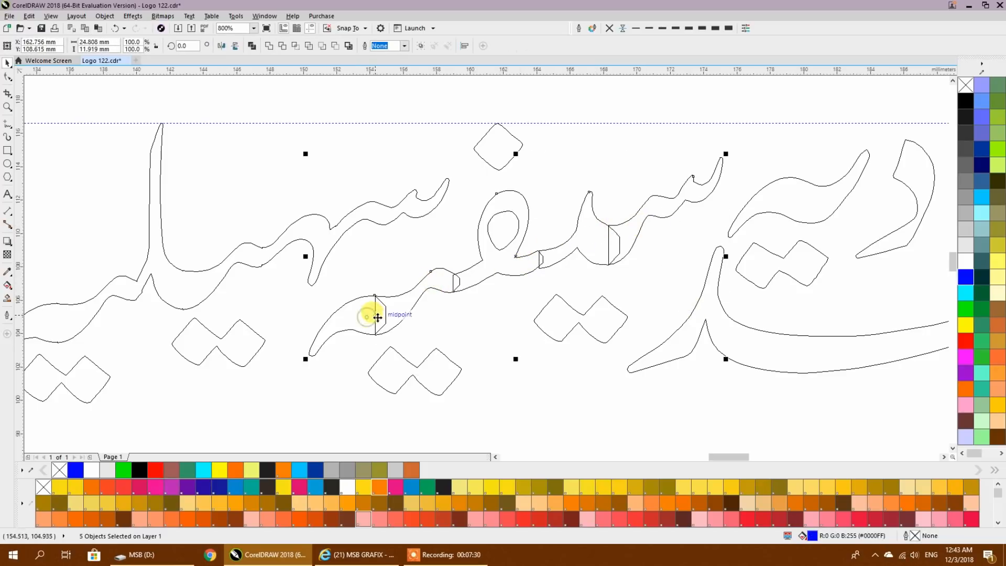
left_click(269, 46)
- Combine the welded outline of سیفیہ with the inner loop of its ف and its dots
scroll(404, 118, "down", 2)
scroll(511, 165, "up", 1)
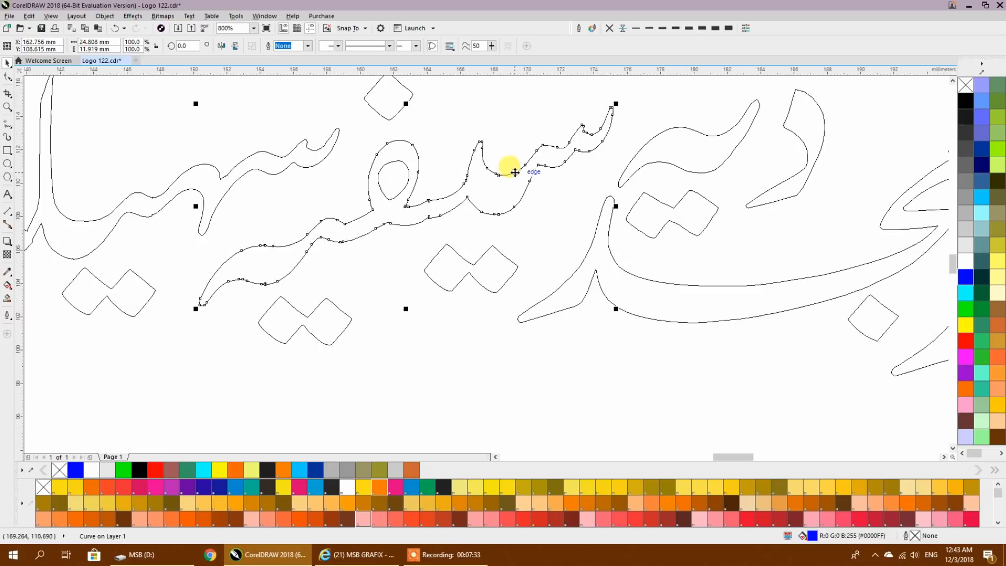
scroll(505, 204, "down", 1)
left_click(498, 240, "shift")
left_click(411, 253, "shift")
left_click(447, 150, "shift")
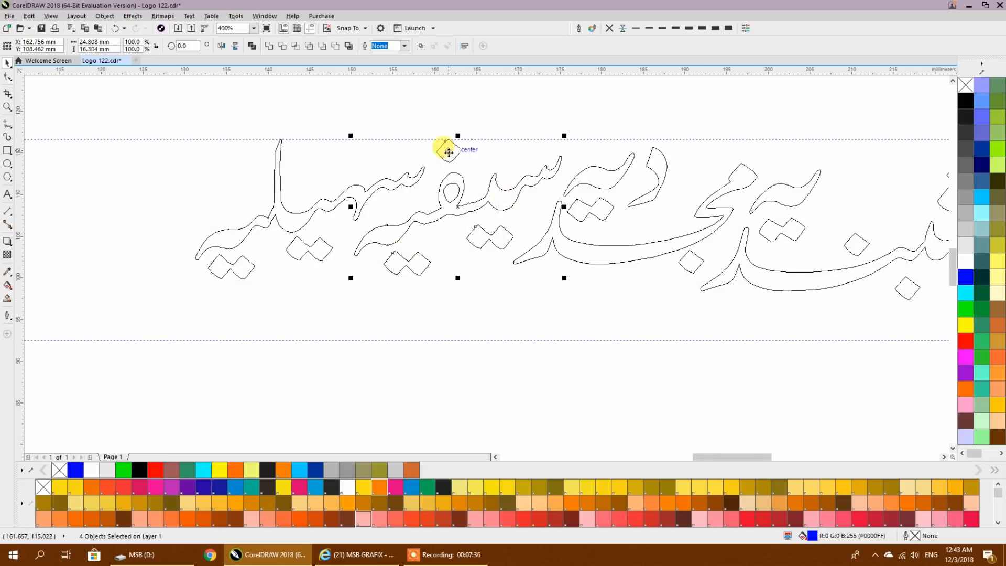
left_click(252, 46)
- Nest the ہر letters of طاہریہ and its یہ ending with the two dots inside the bowl of طا
scroll(321, 206, "down", 1)
scroll(609, 231, "left", 3)
scroll(513, 230, "down", 1)
scroll(430, 245, "up", 2)
mouse_move(273, 220)
left_mouse_down()
mouse_move(386, 162)
mouse_move(422, 158)
mouse_move(406, 151)
left_mouse_up()
left_click_drag(258, 258, 389, 205)
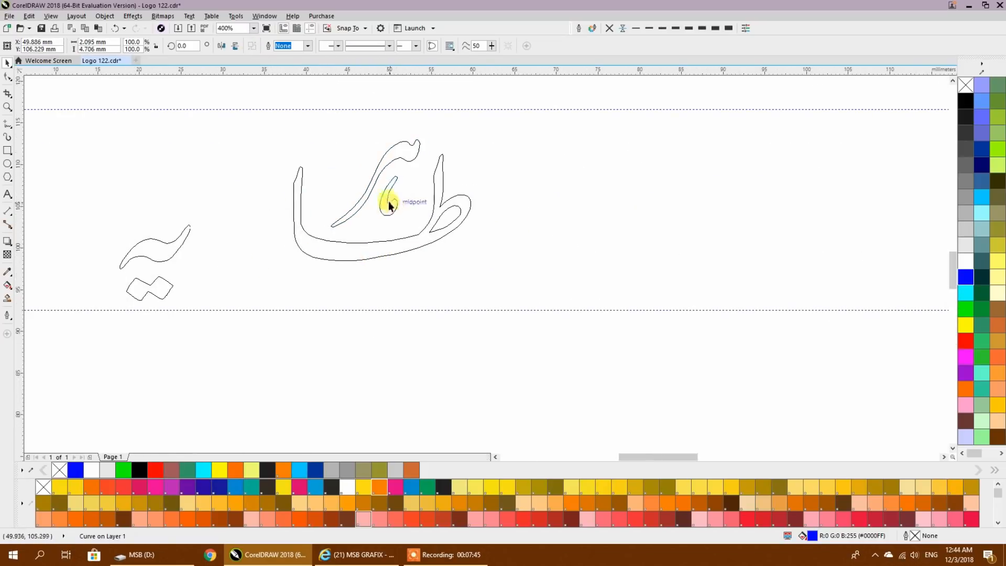
mouse_move(155, 256)
left_mouse_down()
mouse_move(333, 172)
mouse_move(342, 154)
left_mouse_up()
left_click_drag(160, 287, 344, 197)
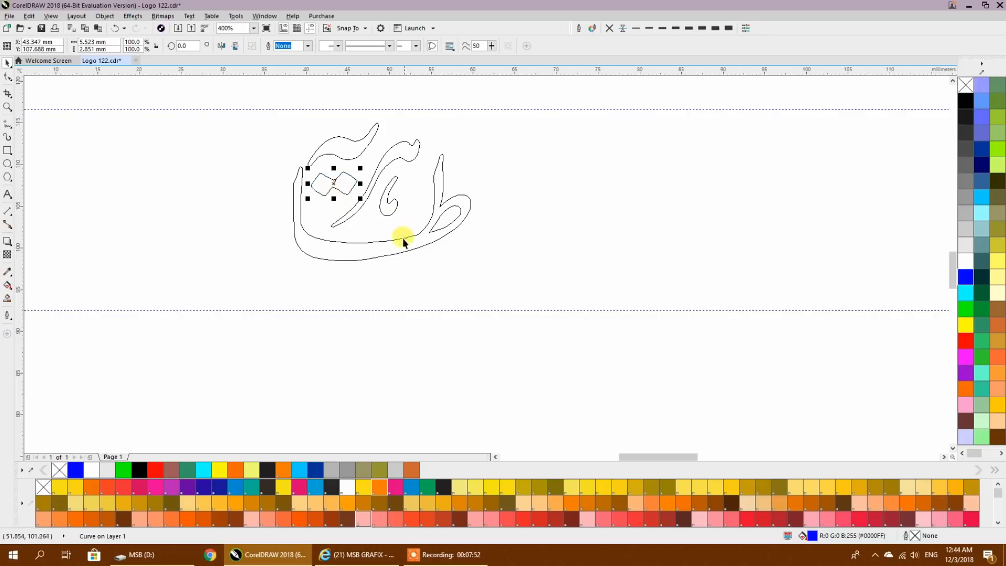
- Move the whole rearranged word طاہریہ to the right so it interlocks with the end of سہیلیہ
scroll(400, 234, "up", 1)
scroll(262, 303, "down", 3)
left_click_drag(261, 299, 221, 291)
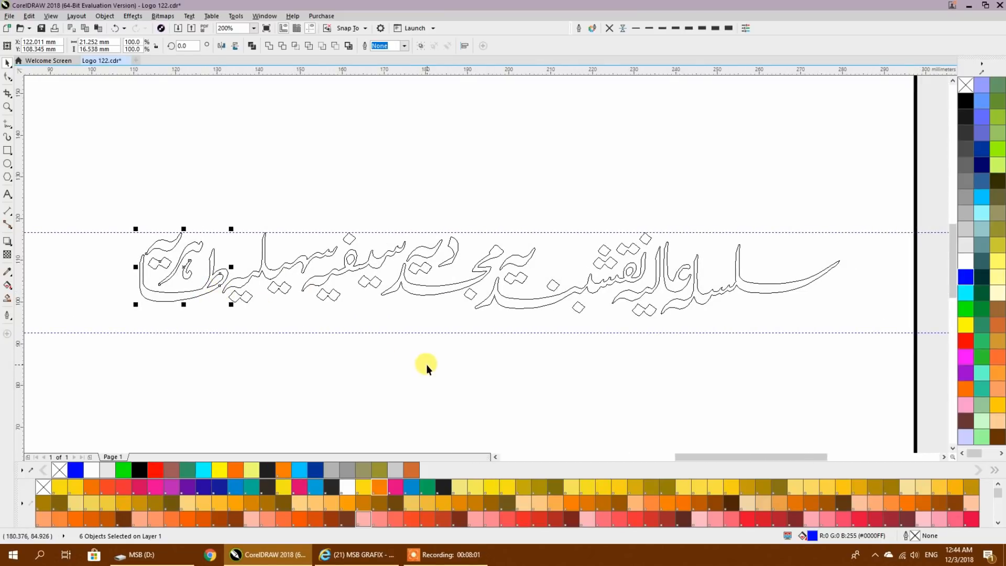
- Move the dot above the long stroke of نقشبندیہ up and to the left
scroll(577, 296, "up", 2)
scroll(576, 296, "up", 2)
left_click(480, 233)
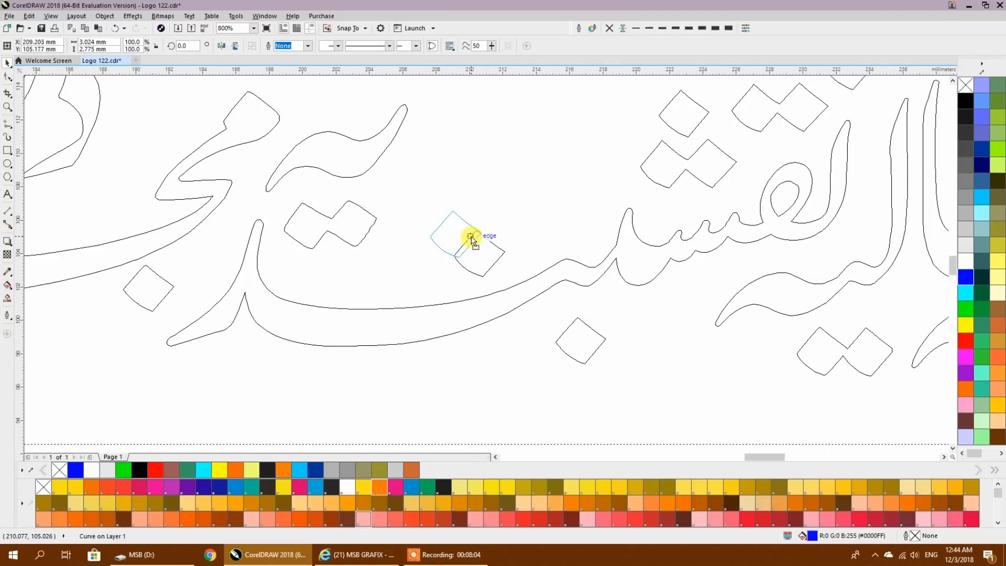
key("Escape")
scroll(481, 230, "down", 3)
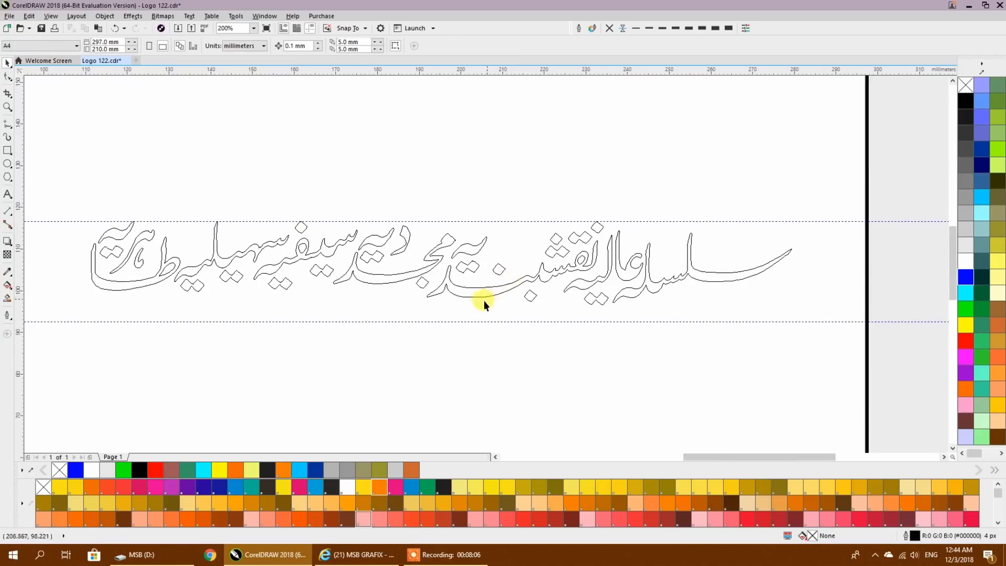
- Nudge the word سلسلہ slightly to the right, away from عالیہ
scroll(482, 302, "up", 2)
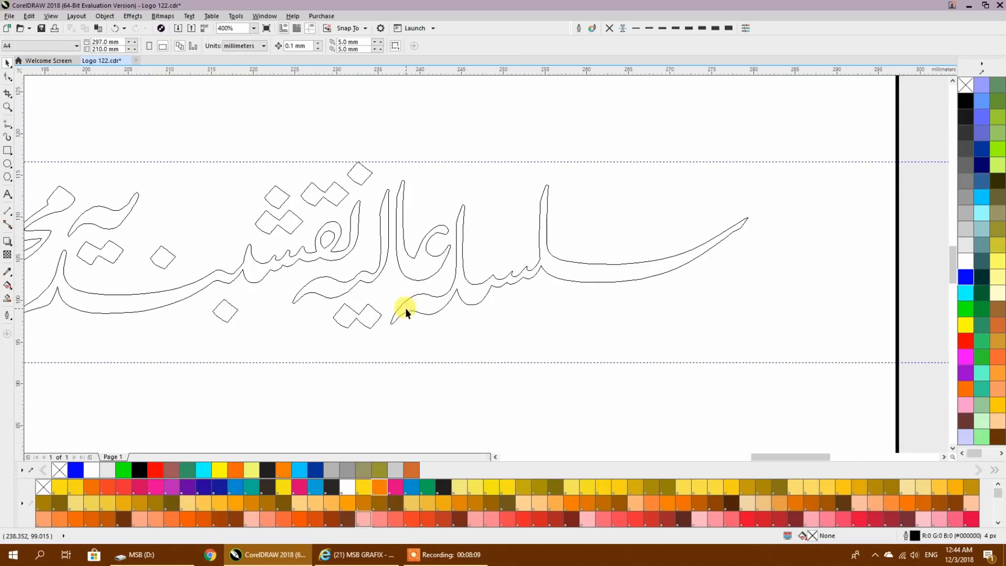
left_click(471, 297)
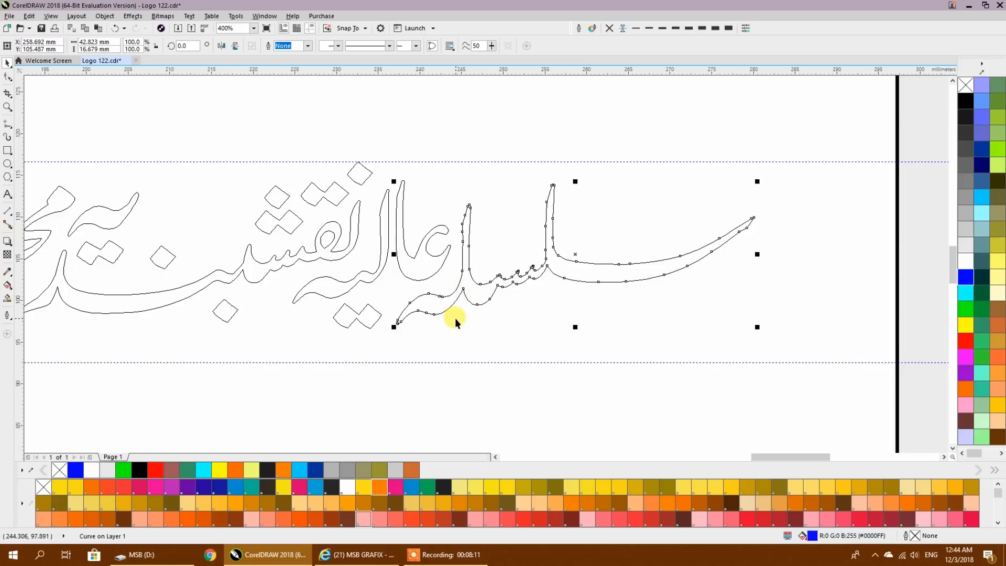
key("Right")
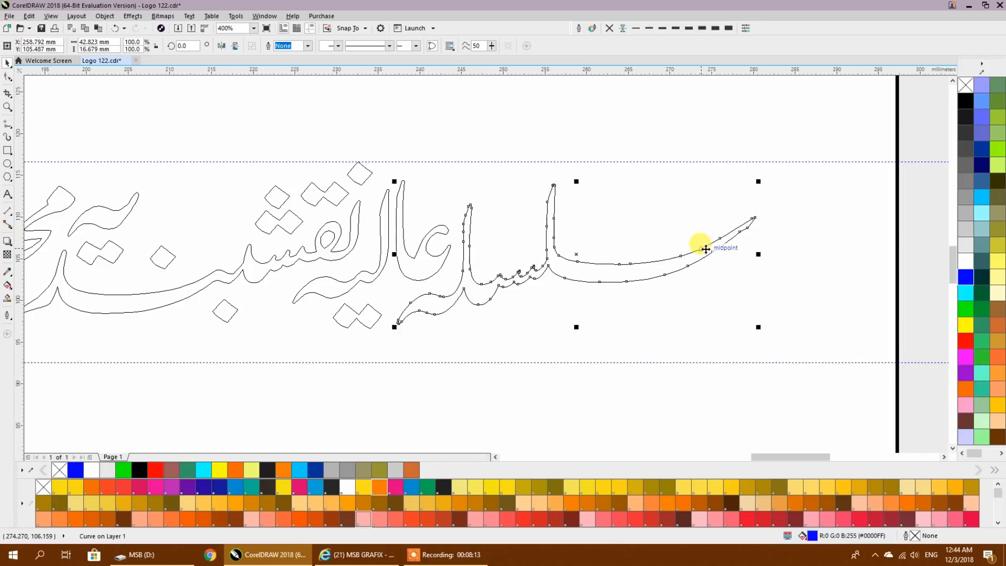
key("Right")
key("Right")
key("Right")
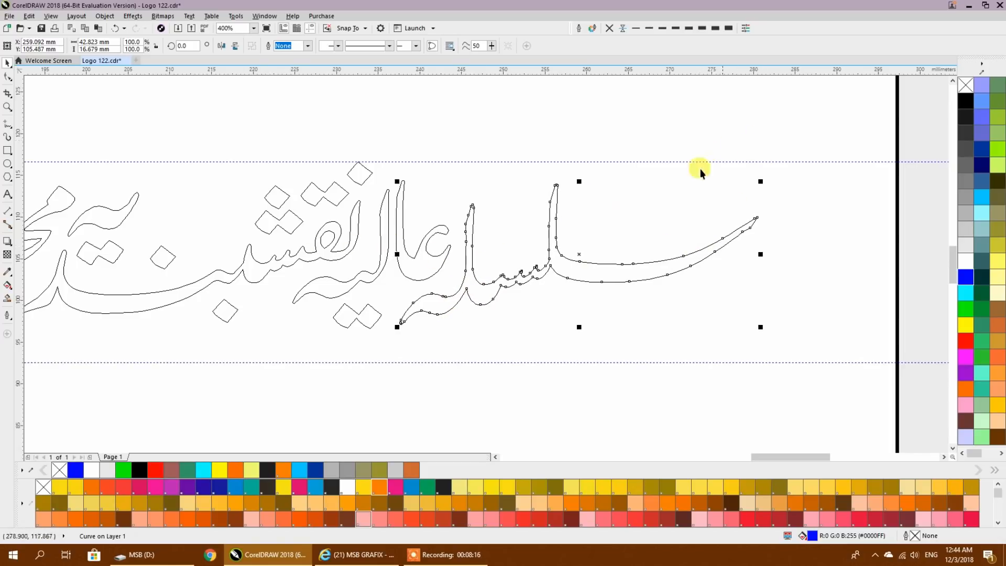
- Add the pieces and dots of عالیہ to the selection and nudge both words slightly to the right
left_click(425, 261, "shift")
left_click(365, 320, "shift")
left_click(389, 321, "shift")
key("Right")
key("Right")
key("Right")
key("Right")
key("Right")
key("Right")
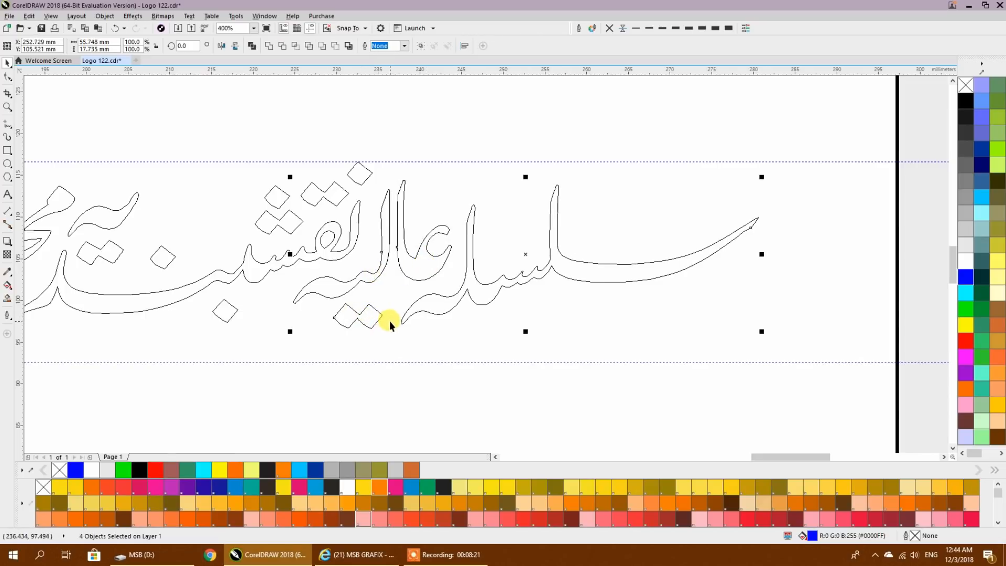
left_click(442, 333)
- Raise the word سلسلہ slightly towards the upper guideline
scroll(504, 311, "down", 4)
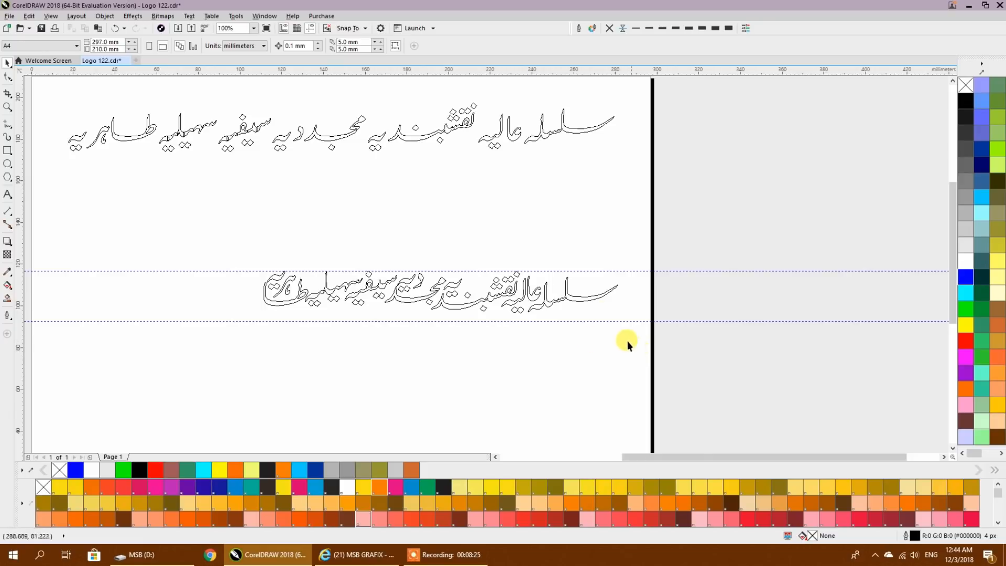
scroll(627, 340, "up", 4)
left_click(576, 300)
left_click_drag(577, 297, 574, 287)
left_click(567, 330)
- Raise the lower guideline to 96.713 mm so it touches the dots beneath عالیہ
scroll(580, 328, "down", 1)
scroll(312, 340, "up", 1)
left_click_drag(316, 382, 567, 350)
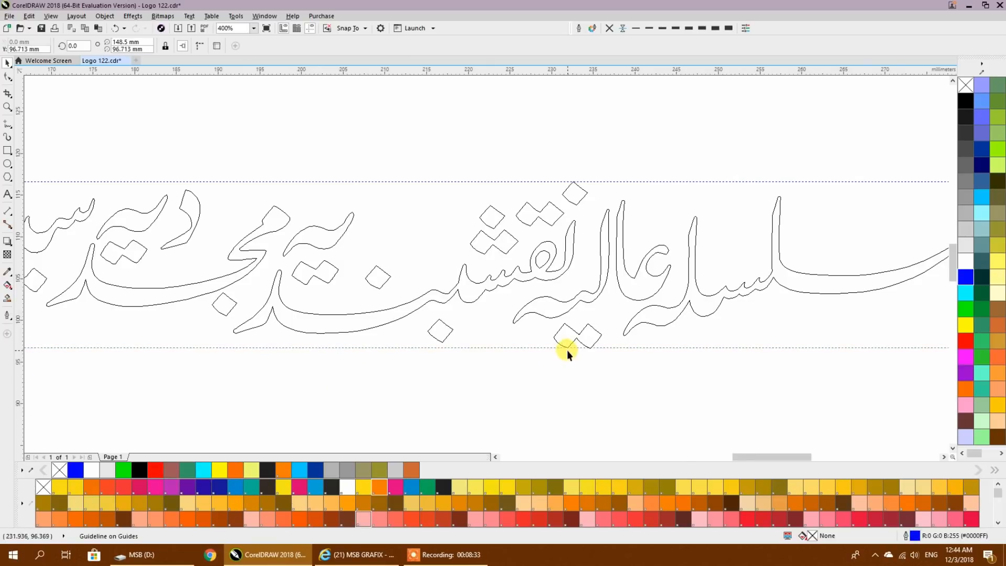
- Move the مجد stroke of مجددیہ together with its lower dot down and slightly to the left
scroll(567, 350, "down", 2)
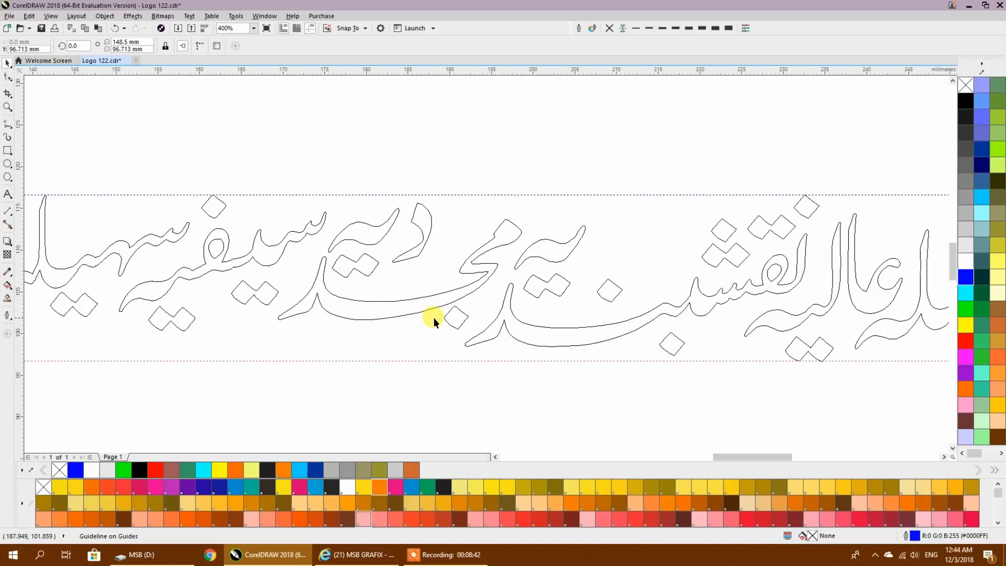
left_click(455, 316)
left_click(400, 303, "shift")
left_click_drag(400, 303, 388, 331)
- Move the stacked دیہ ending of مجددیہ with its dots down closer to the word's long stroke
left_click(368, 274)
left_click(409, 222)
left_click(366, 228, "shift")
left_click(355, 262, "shift")
left_click_drag(380, 240, 376, 255)
left_click_drag(313, 305, 548, 301)
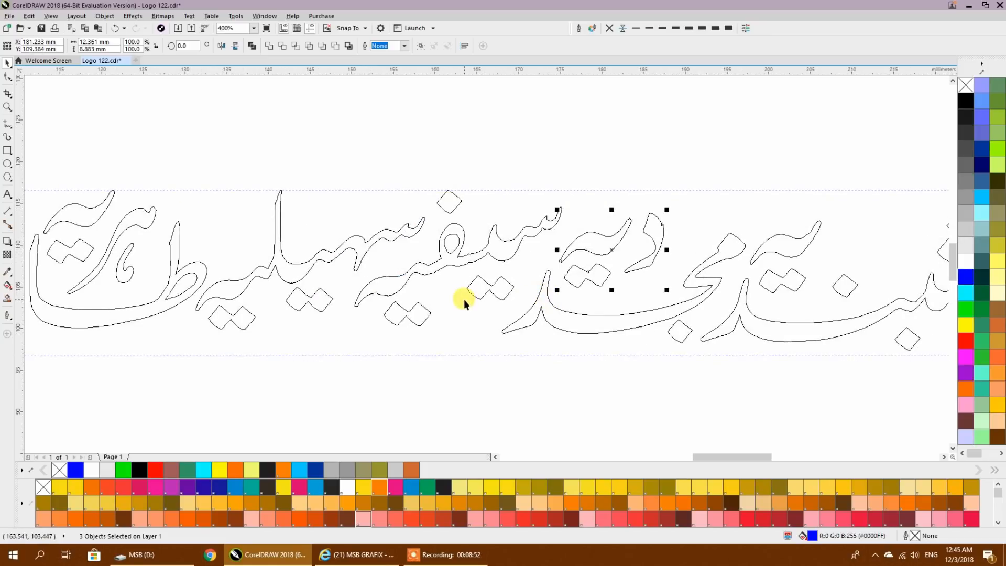
- Move the word سیفیہ with its dots down and slightly to the left, closer to سہیلیہ
left_click(498, 287)
left_click_drag(487, 298, 475, 316)
left_click_drag(367, 318, 519, 331)
- Move the word طاہریہ with its dots down and slightly to the left between the guidelines
left_click_drag(119, 180, 305, 320)
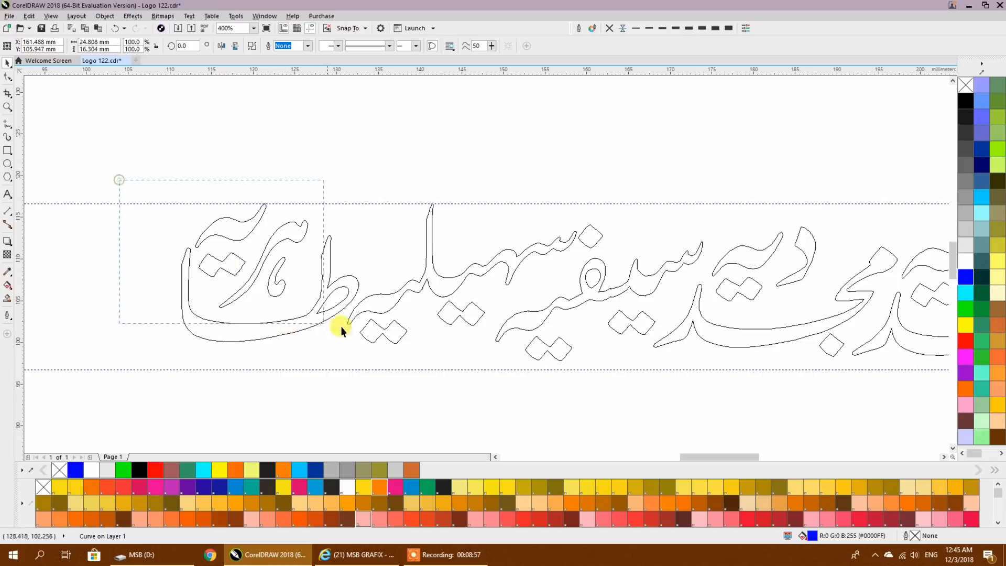
left_click_drag(369, 356, 369, 357)
left_click_drag(322, 308, 309, 327)
mouse_move(393, 292)
left_mouse_down()
mouse_move(397, 305)
mouse_move(393, 292)
left_mouse_up()
key("ctrl+z")
- Move the word سہیلیہ with its dots down and slightly left so it sits lower between the guidelines
left_click(407, 325)
left_click(467, 316, "shift")
left_click(449, 269, "shift")
left_click_drag(448, 285, 442, 305)
left_click(408, 180)
- Select the whole compact line and compare its interlocked words with the original text line above
scroll(440, 169, "down", 2)
left_click_drag(446, 270, 362, 306)
scroll(459, 304, "up", 2)
scroll(458, 303, "down", 2)
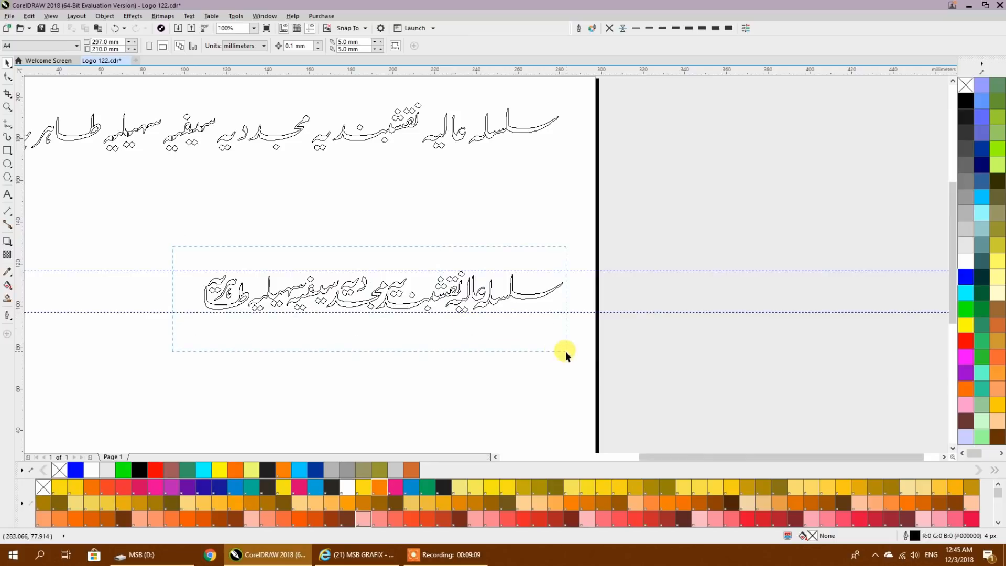
left_click_drag(565, 351, 564, 351)
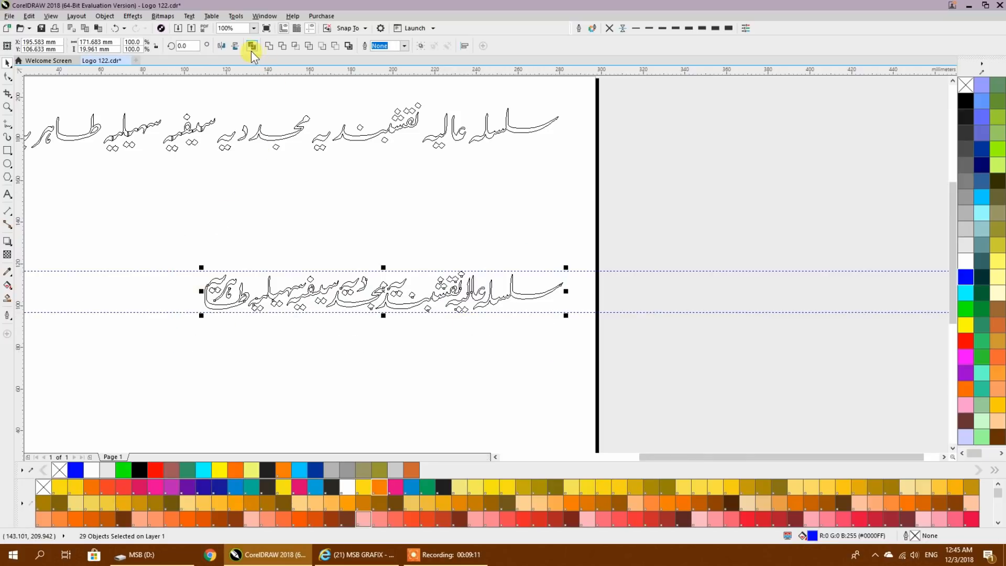
scroll(411, 272, "up", 4)
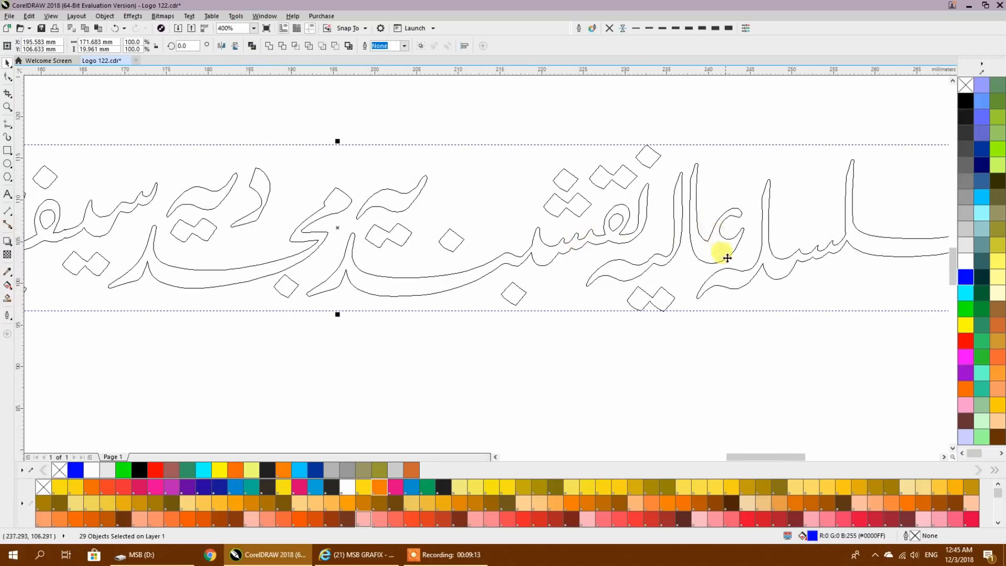
scroll(152, 308, "down", 2)
scroll(483, 316, "up", 1)
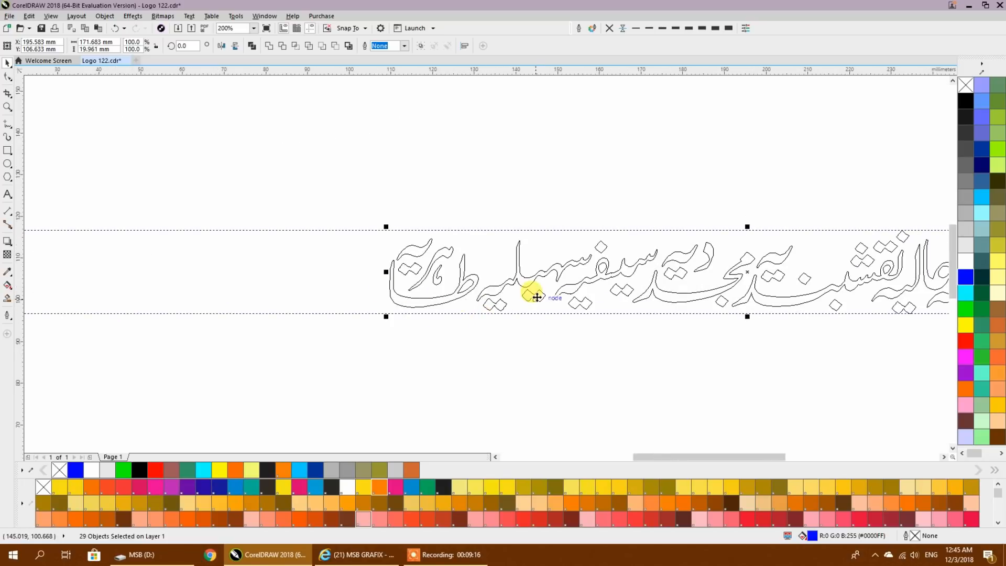
scroll(427, 291, "down", 3)
scroll(417, 294, "up", 4)
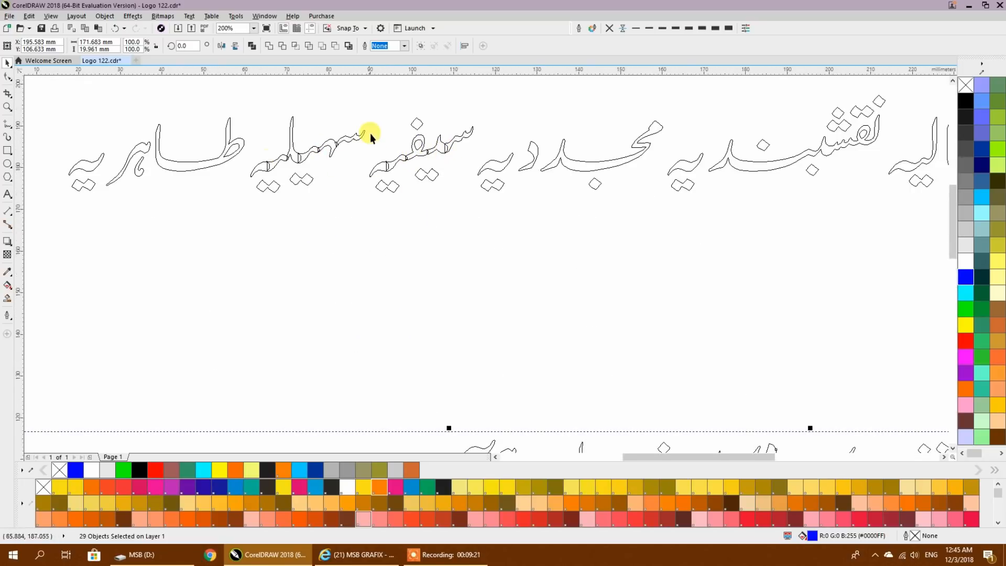
scroll(428, 228, "down", 3)
- Duplicate the original artistic text line just below itself and set the copy's font to Jameel Unicode
left_click_drag(481, 266, 411, 272)
left_click_drag(436, 217, 453, 251)
right_click(453, 251)
left_click(299, 48)
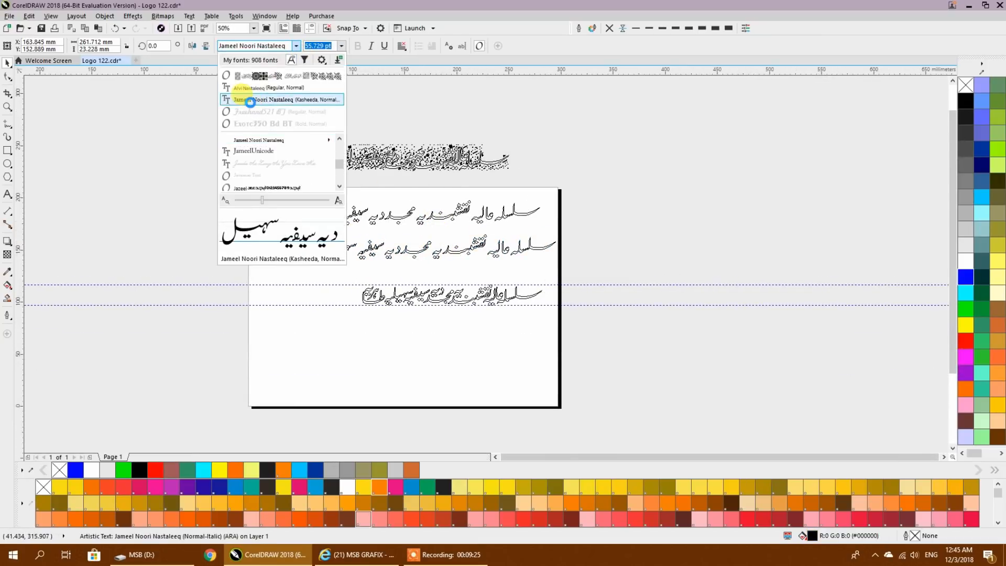
left_click(254, 151)
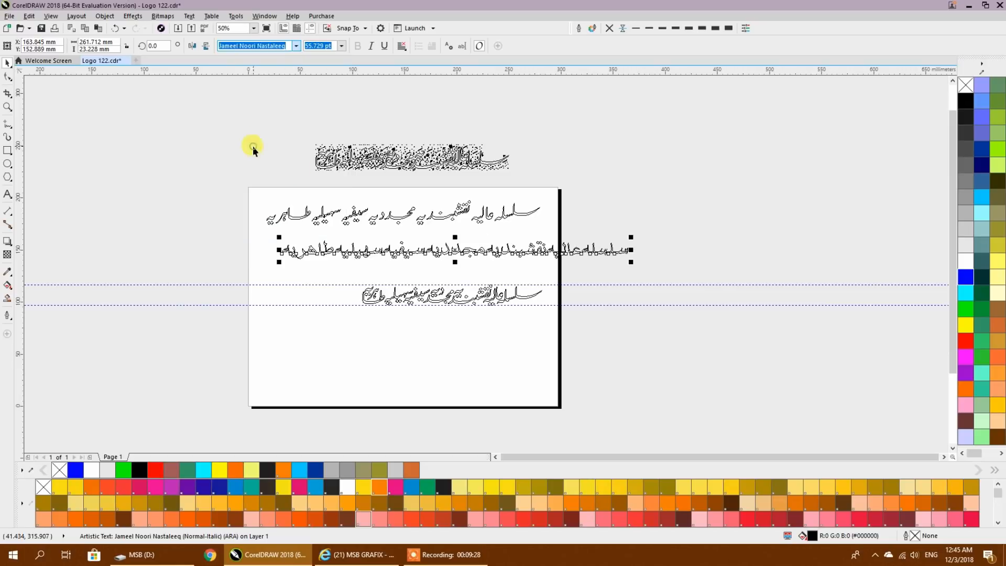
- Check the letter joins of the Jameel Unicode line and move the line off the page to the right
scroll(479, 257, "up", 5)
scroll(340, 231, "right", 5)
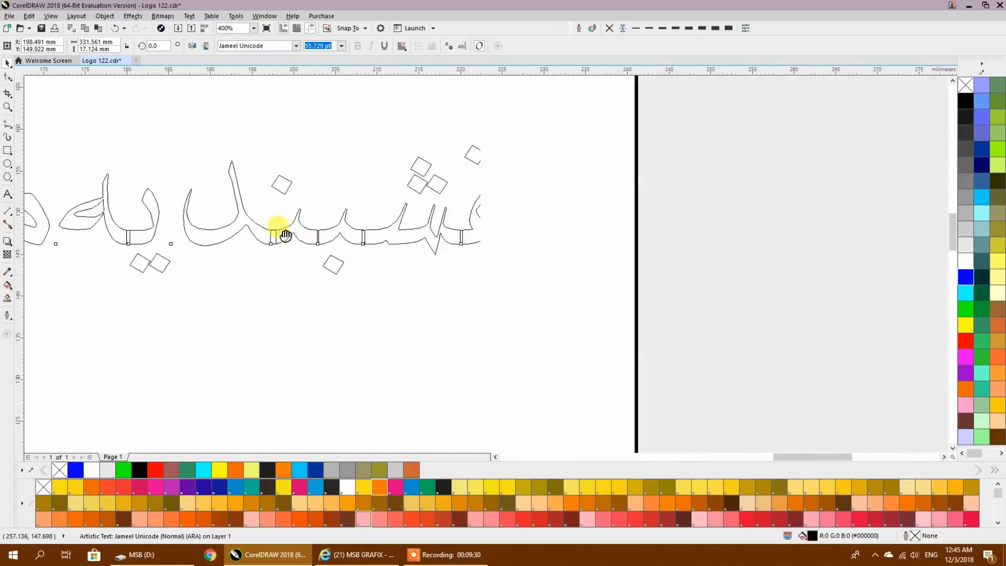
mouse_move(632, 234)
left_mouse_down()
mouse_move(522, 260)
mouse_move(324, 270)
left_mouse_up()
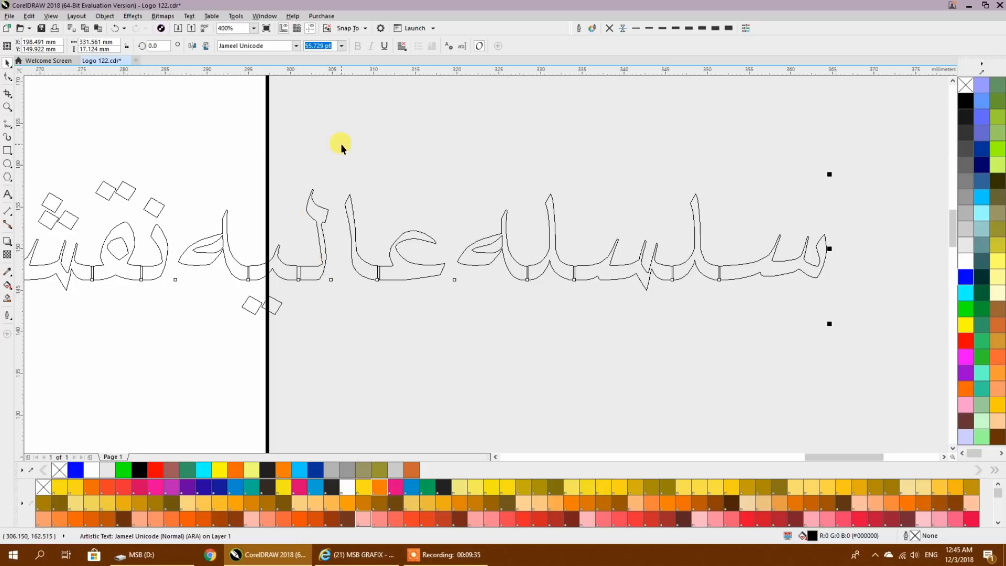
scroll(341, 144, "down", 4)
left_click_drag(274, 164, 415, 195)
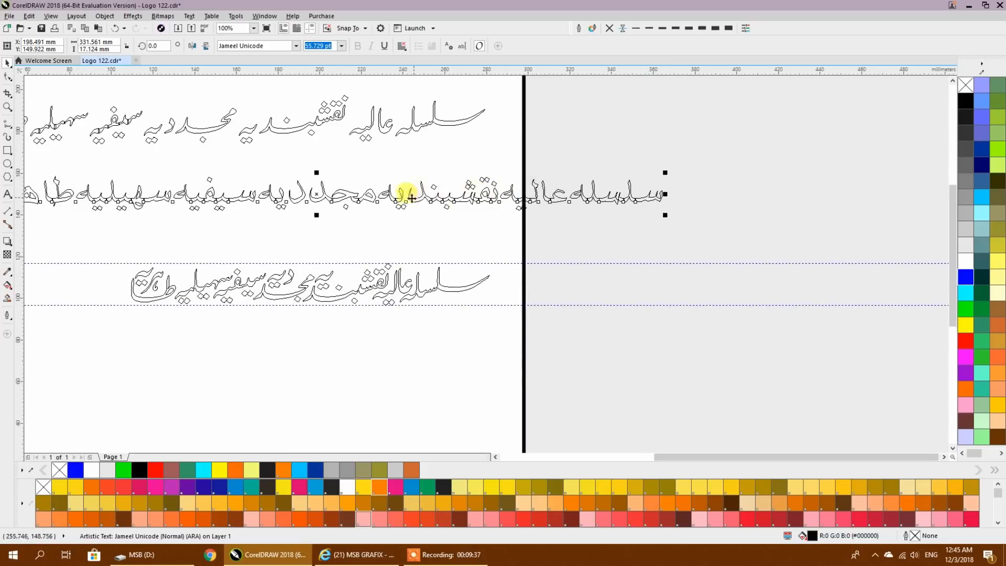
left_click_drag(135, 199, 798, 209)
left_click_drag(735, 232, 282, 324)
- Convert the Jameel Unicode line to curves and ungroup the result
scroll(413, 313, "up", 1)
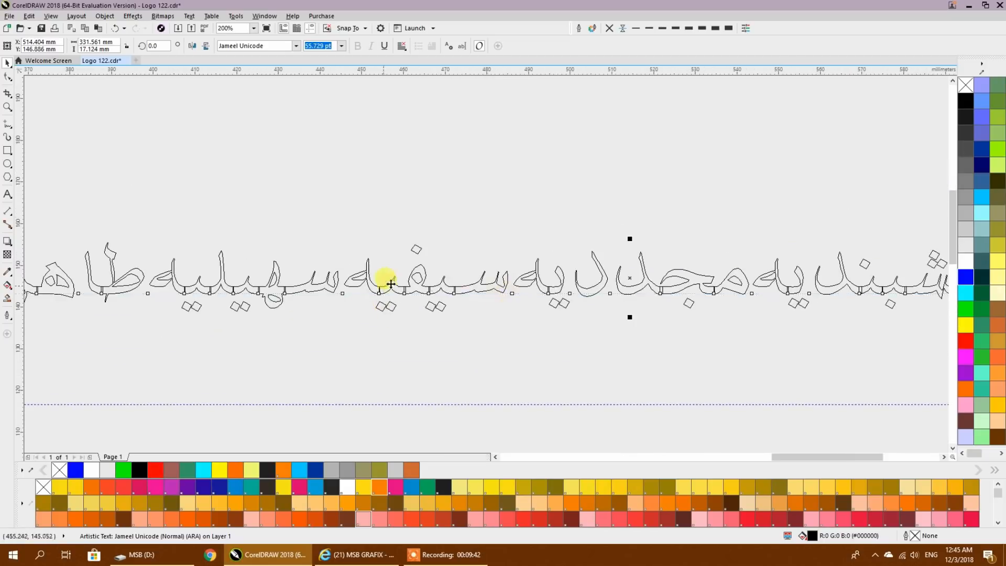
key("ctrl+q")
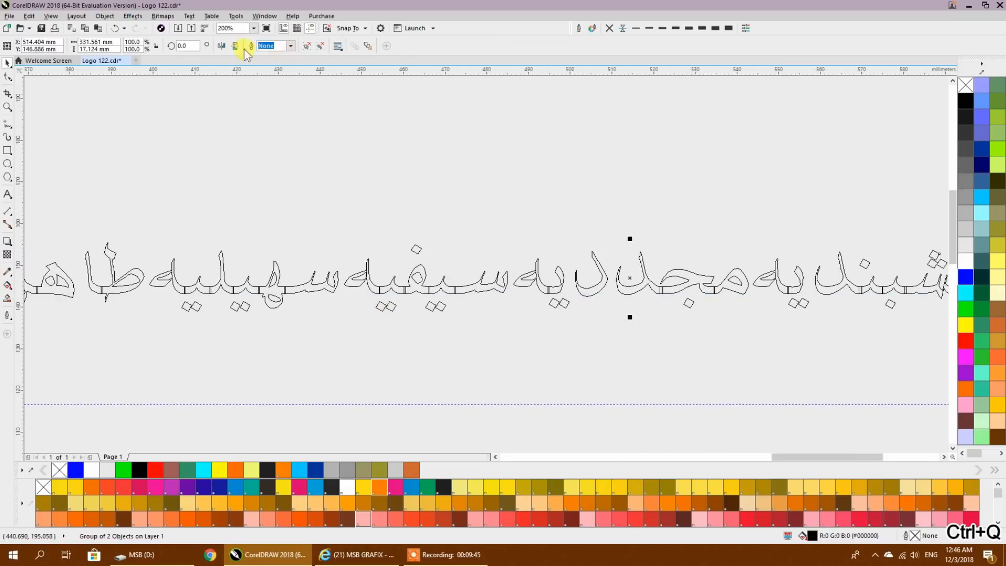
left_click(307, 48)
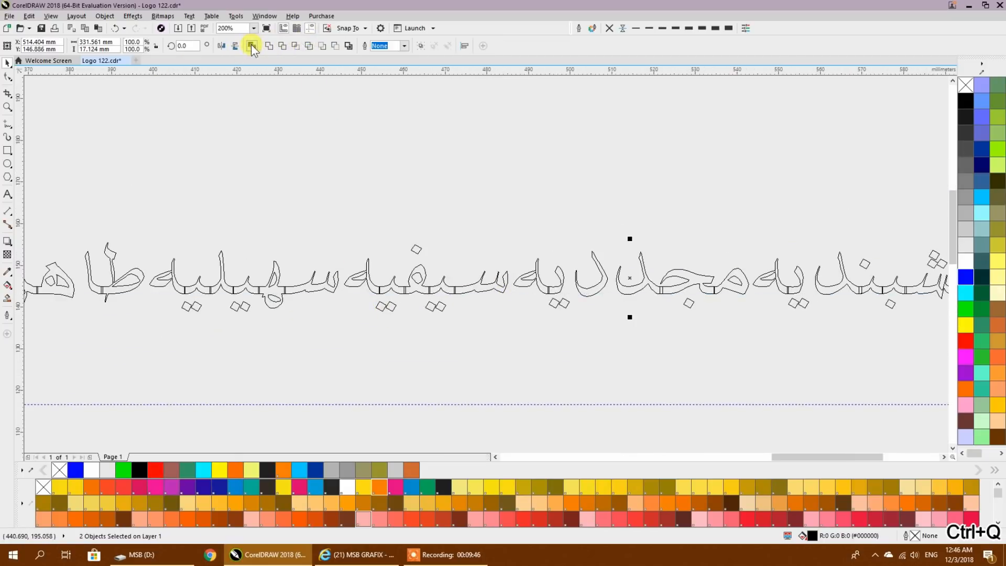
left_click(326, 133)
- Break apart the curve covering the left part of the line into separate letter pieces
left_click_drag(559, 265, 436, 239)
left_click(423, 268)
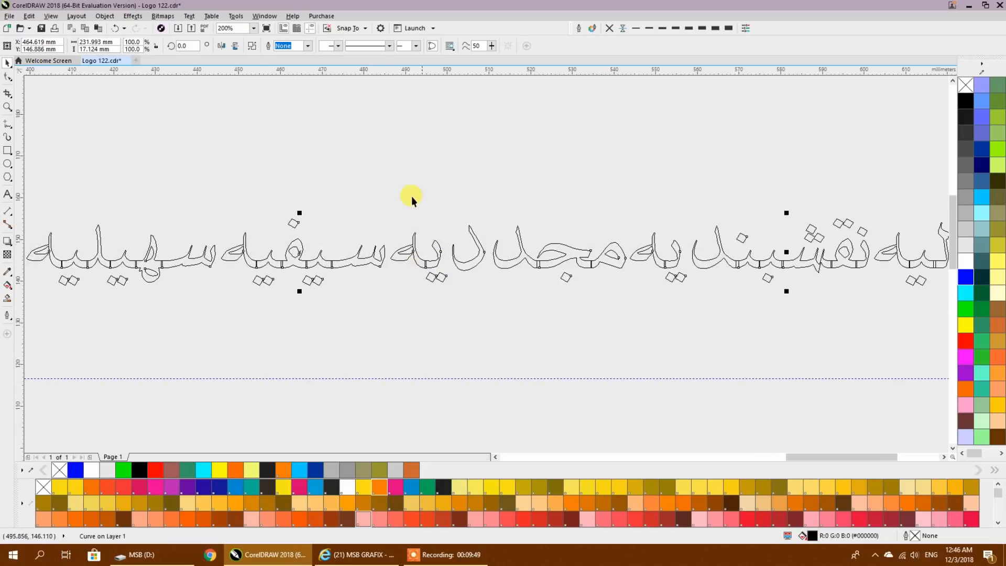
left_click(251, 45)
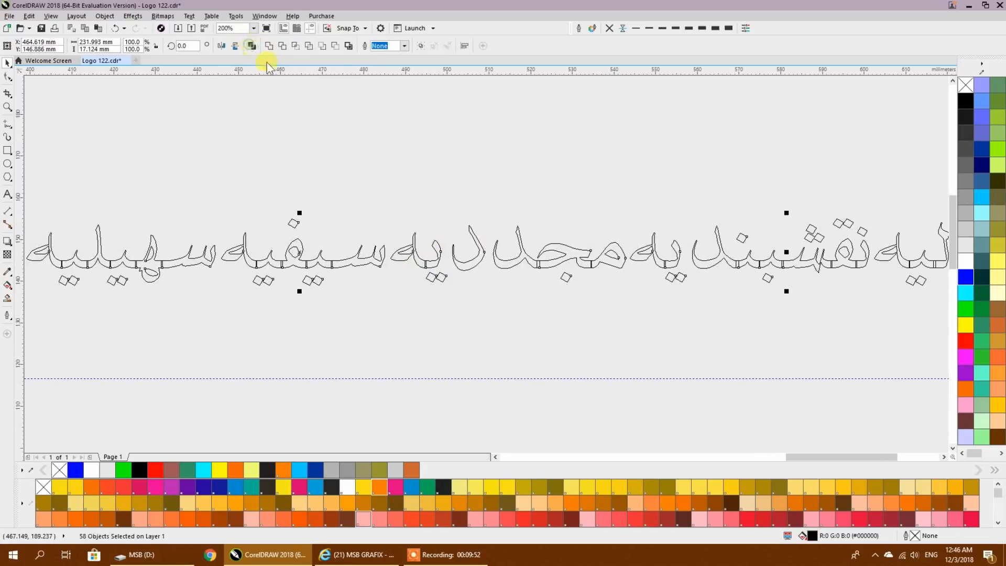
left_click(317, 126)
- Switch the display to Enhanced view at the مجد pieces of مجددیہ
scroll(599, 265, "up", 2)
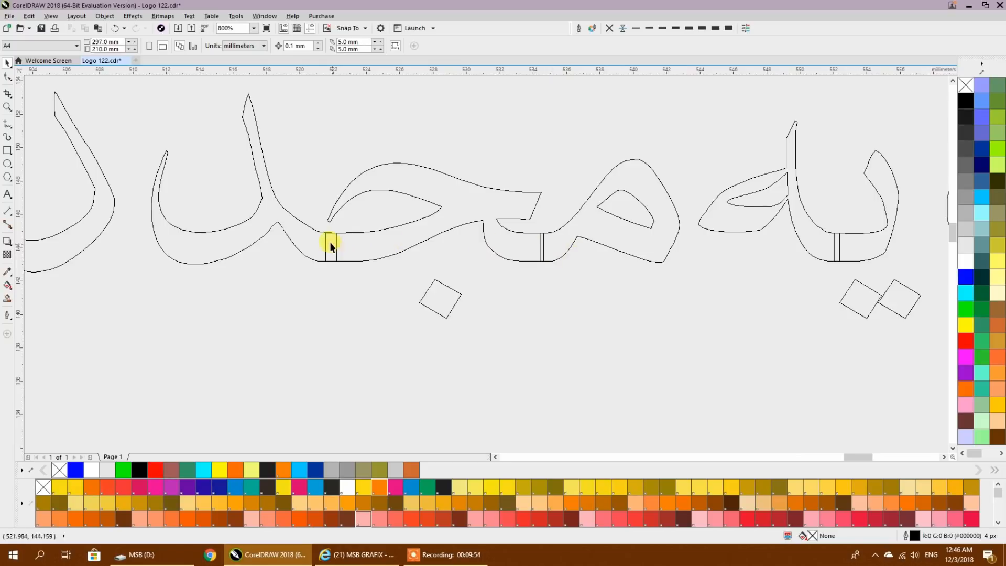
left_click(52, 15)
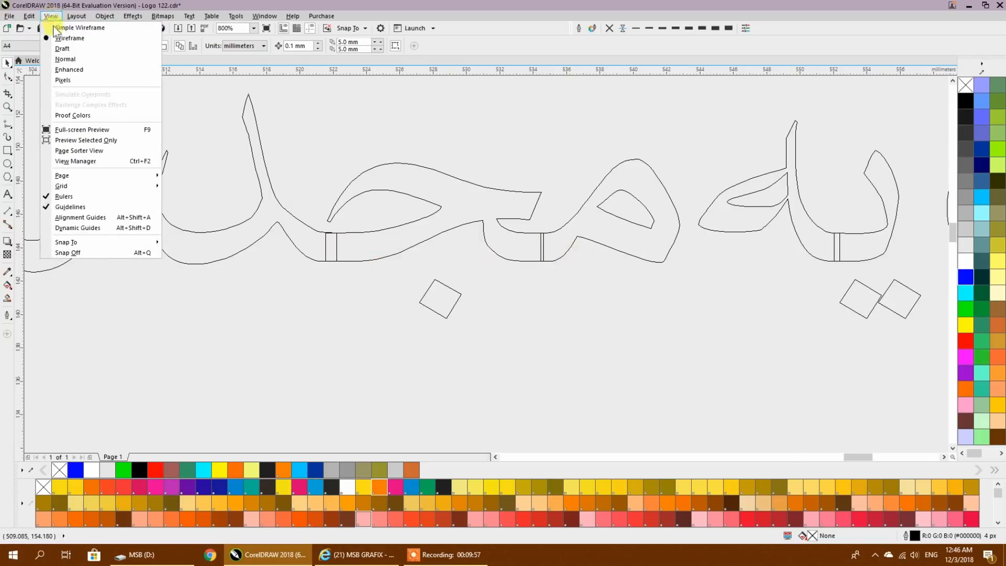
left_click(69, 70)
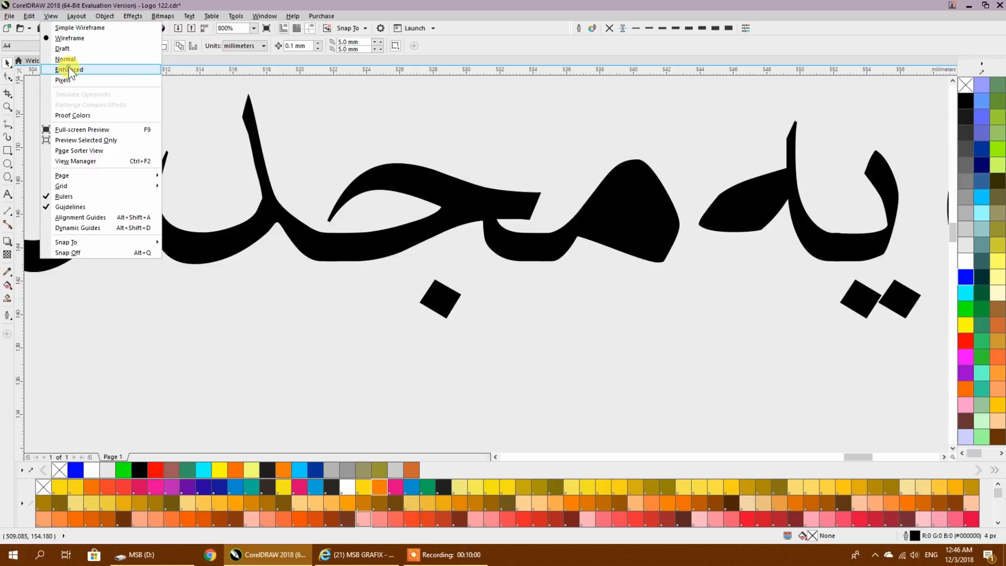
- Fill the three pieces of مجد with different colours: ج green, د red brown (#CC6633) and م turquoise
left_click(404, 239)
left_click(981, 357)
left_click(305, 251)
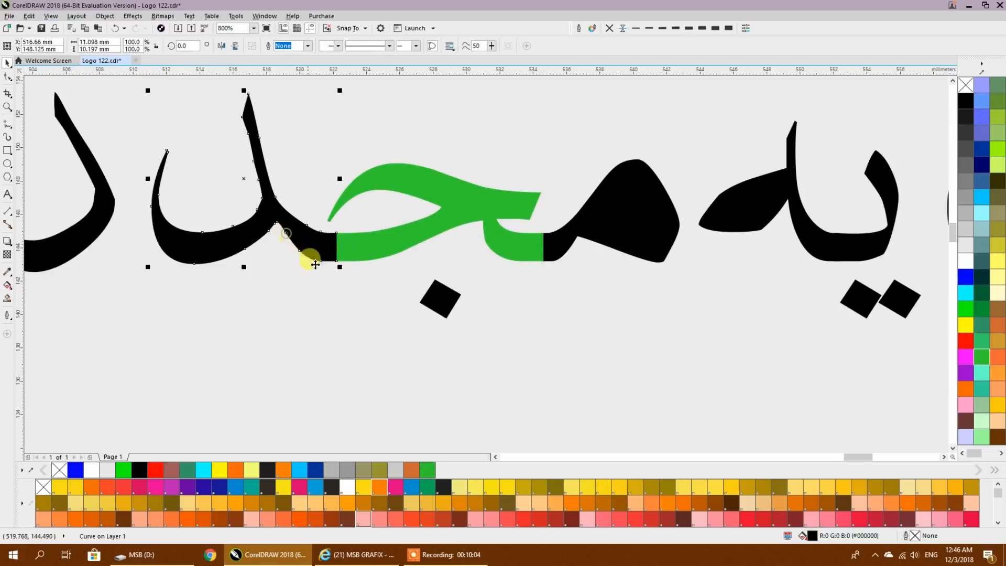
left_click(421, 478)
left_click(580, 225)
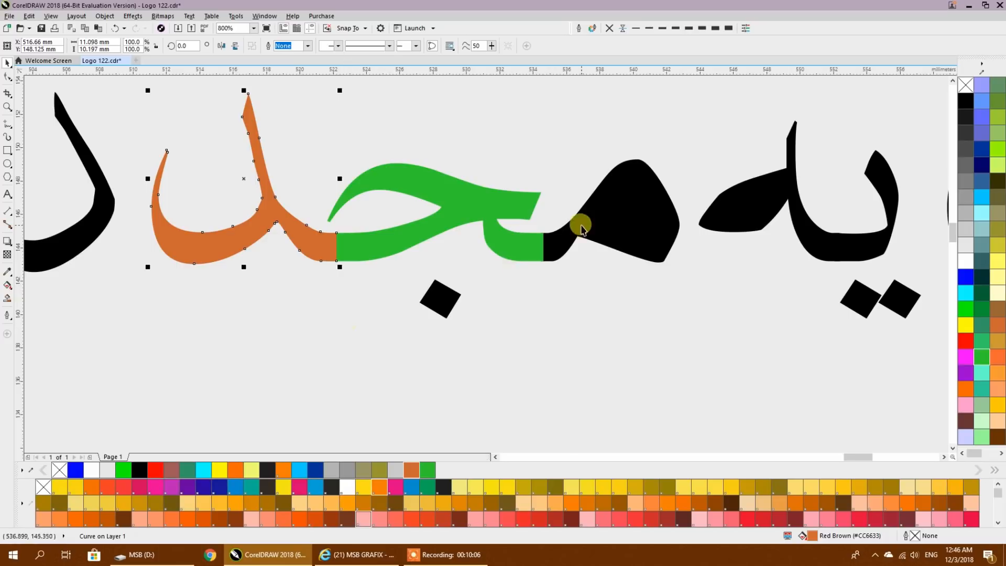
left_click(982, 372)
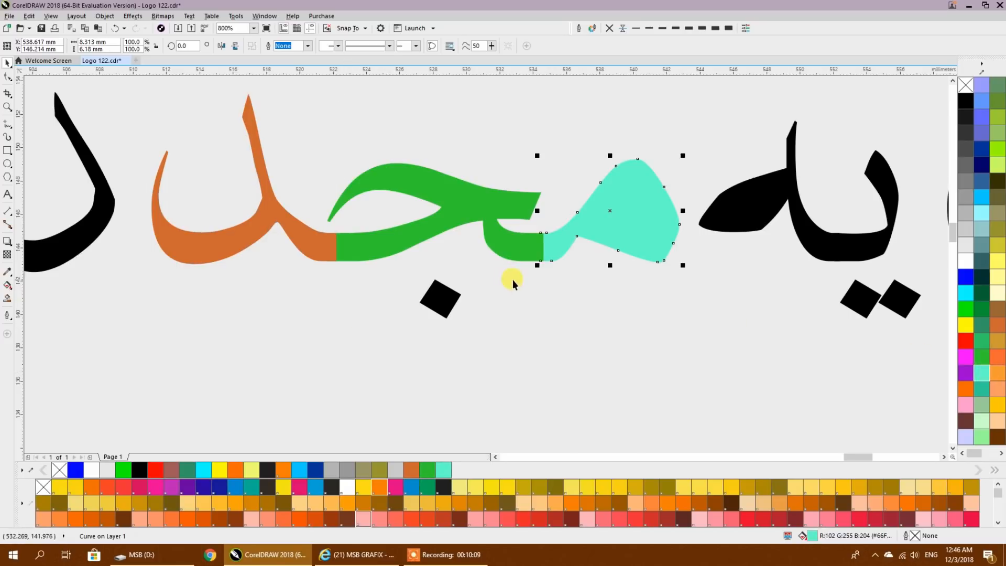
- Weld the three coloured pieces of مجد into one shape
left_click(539, 243, "shift")
left_click(325, 242, "shift")
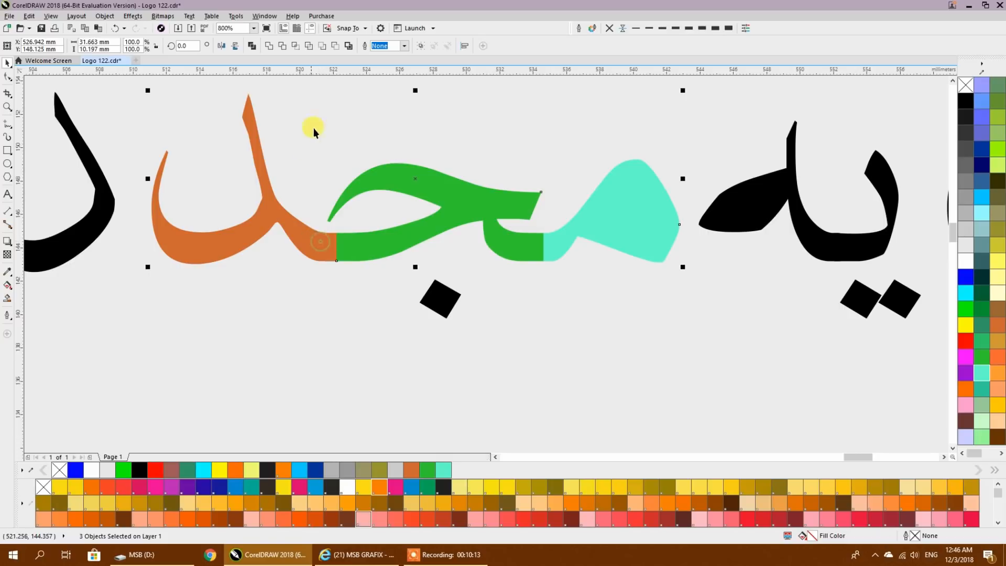
left_click(268, 46)
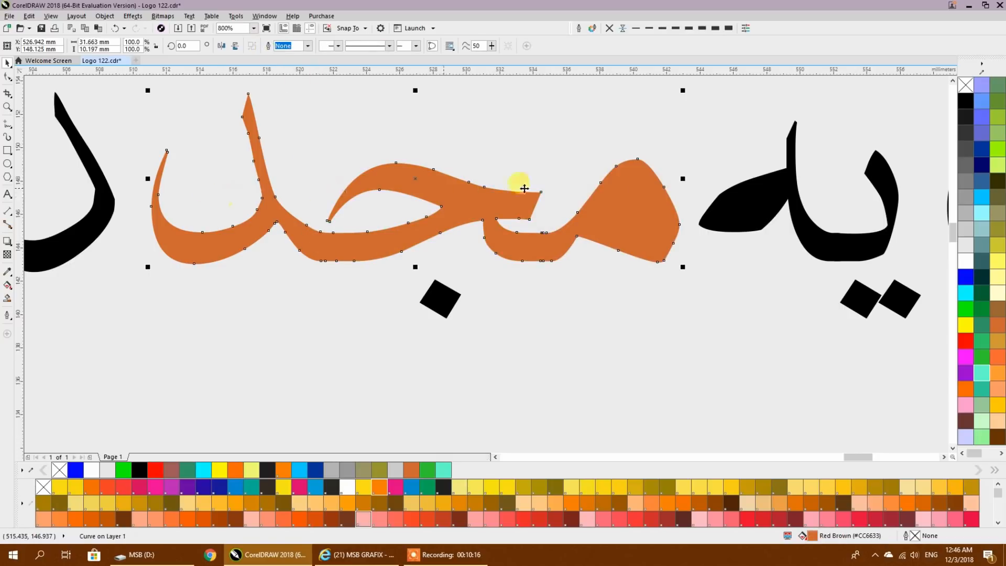
- Combine the welded مجد shape with the inner loop piece of م to cut out its hole
left_click_drag(700, 110, 621, 240)
left_click(548, 296)
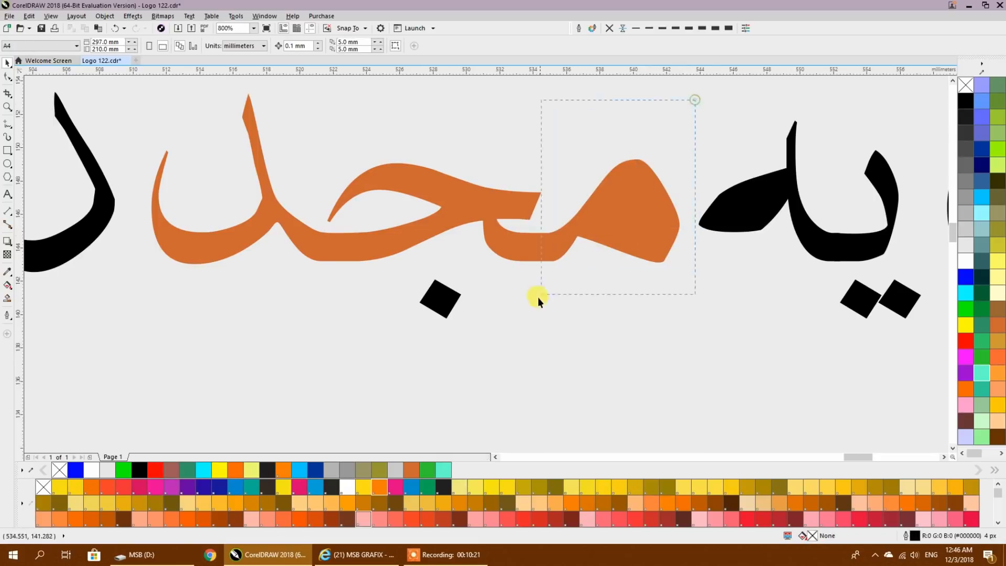
left_click_drag(548, 288, 549, 290)
left_click(525, 239, "shift")
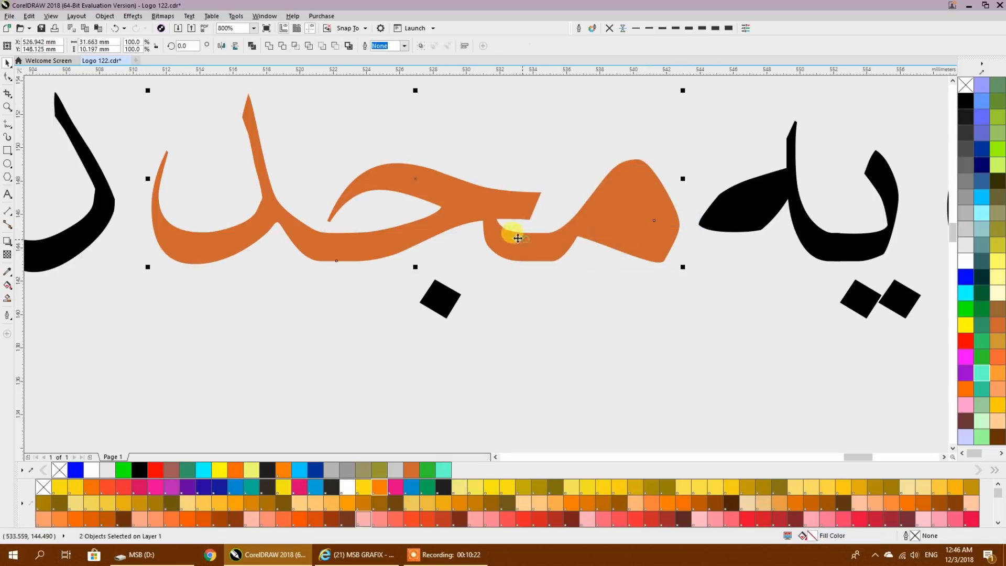
left_click(252, 46)
left_click(410, 117)
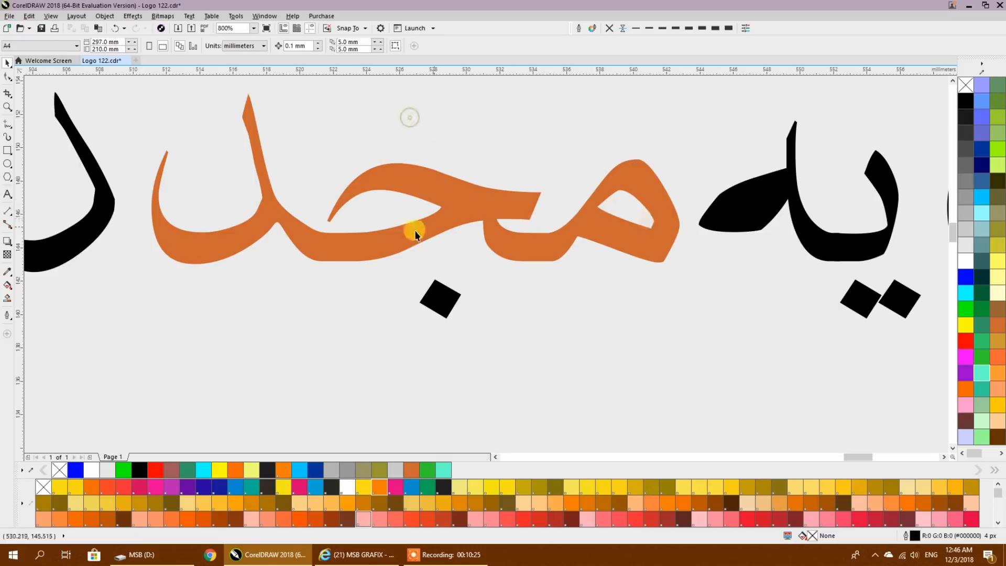
- Return the display to Wireframe view at the words عالیہ نقشبندیہ
scroll(416, 231, "down", 1)
scroll(419, 232, "down", 2)
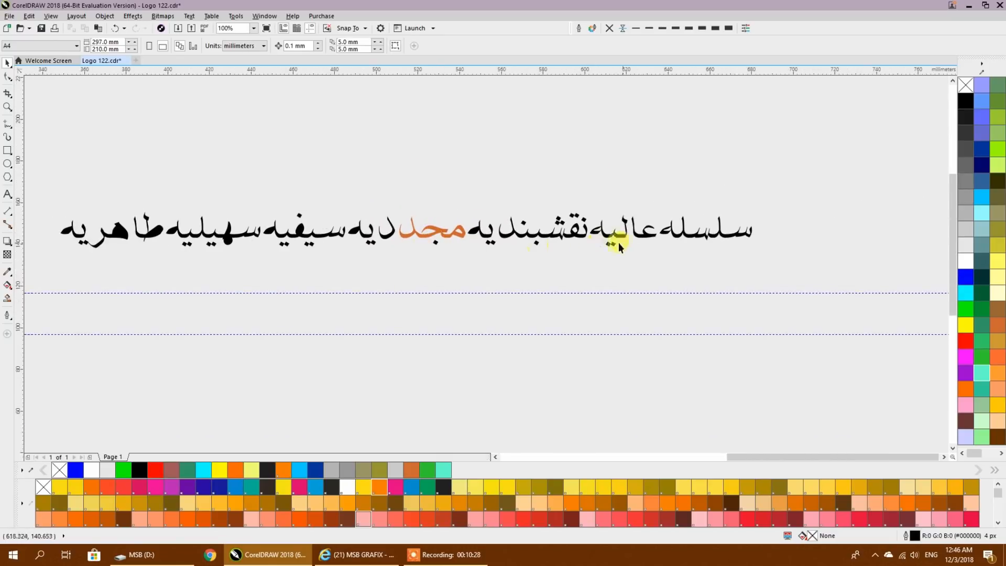
left_click(50, 15)
left_click(63, 38)
scroll(574, 245, "up", 2)
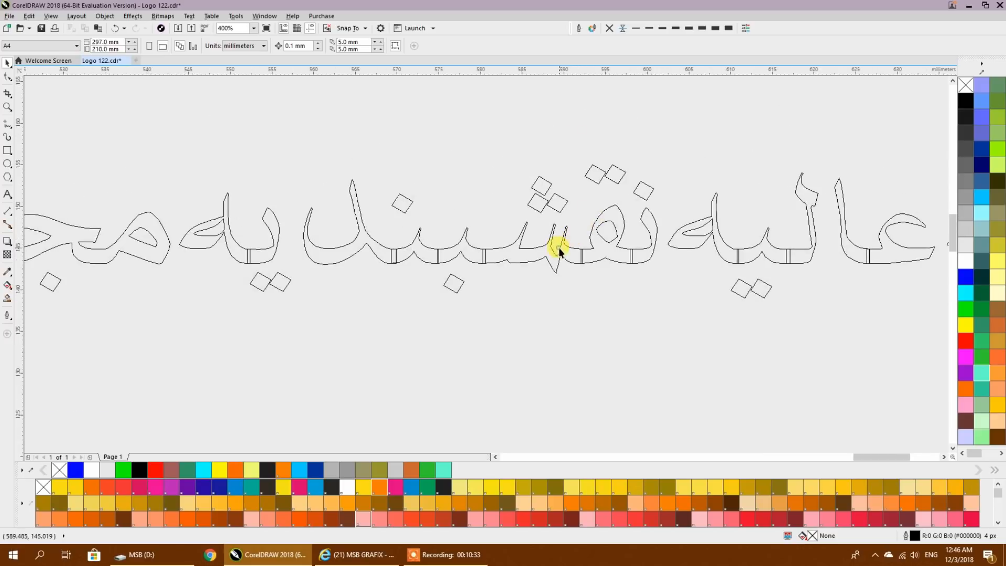
- Break apart the remaining curve containing سلسلہ عالیہ and the start of نقشبندیہ
left_click(559, 248)
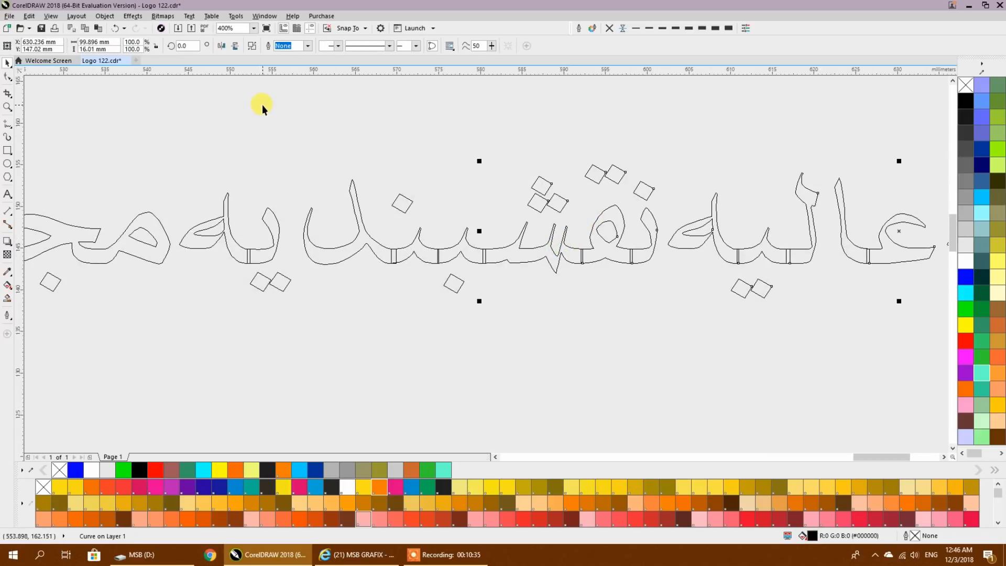
left_click(51, 16)
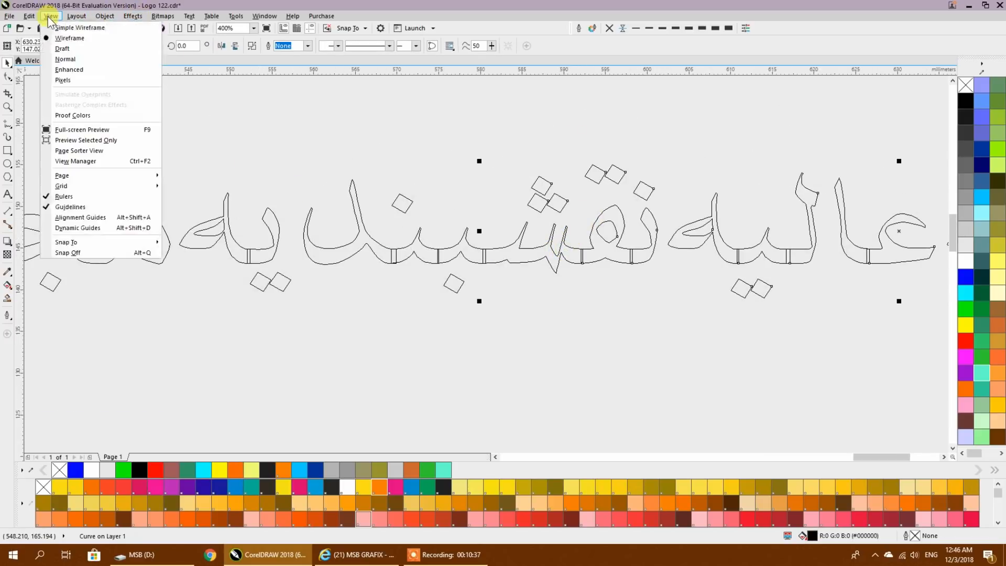
left_click(296, 140)
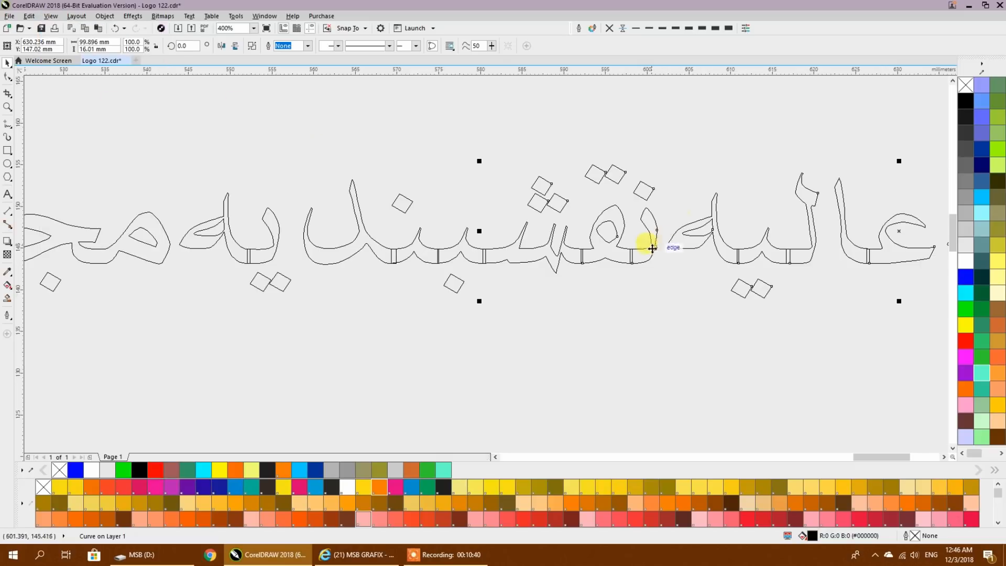
left_click(250, 47)
- Weld the six connected letter pieces of نقشبند into one shape
left_click(650, 249)
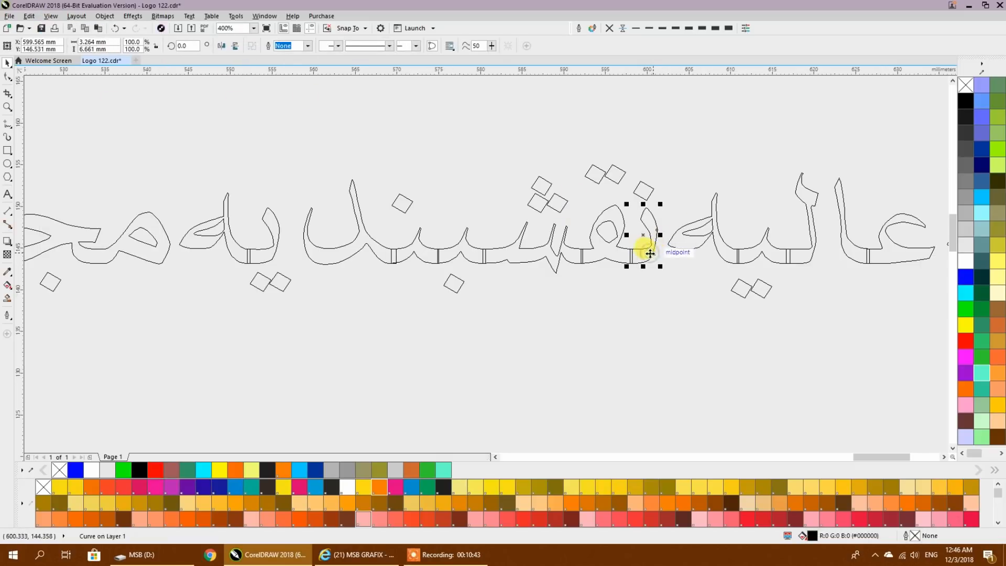
left_click(606, 252, "shift")
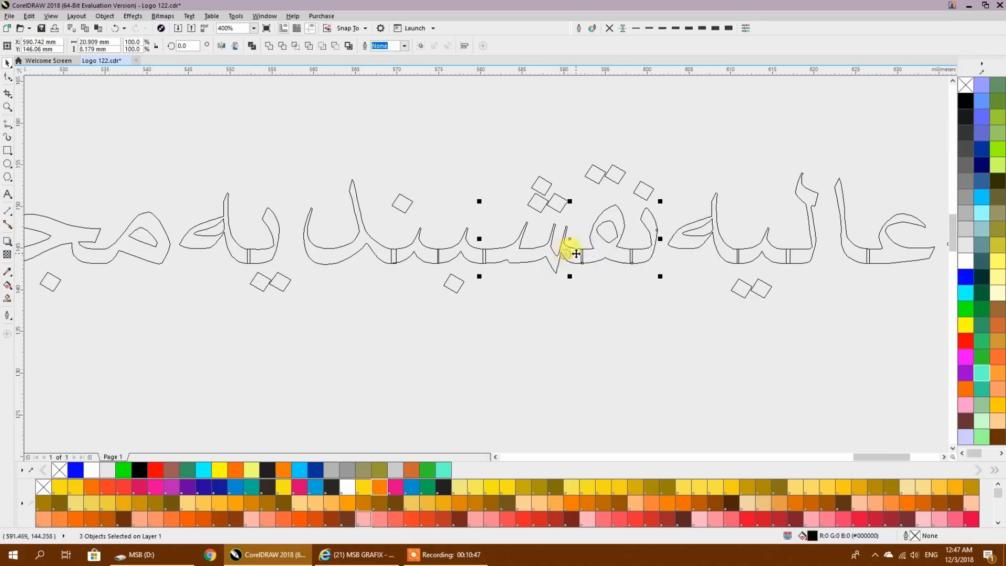
left_click(487, 243, "shift")
left_click(449, 252, "shift")
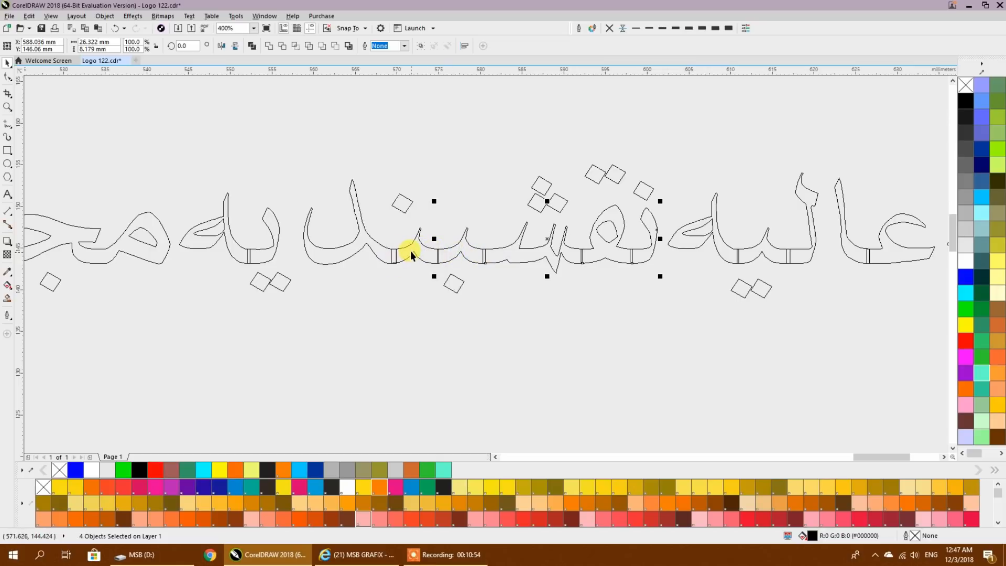
left_click(391, 254, "shift")
left_click(363, 239, "shift")
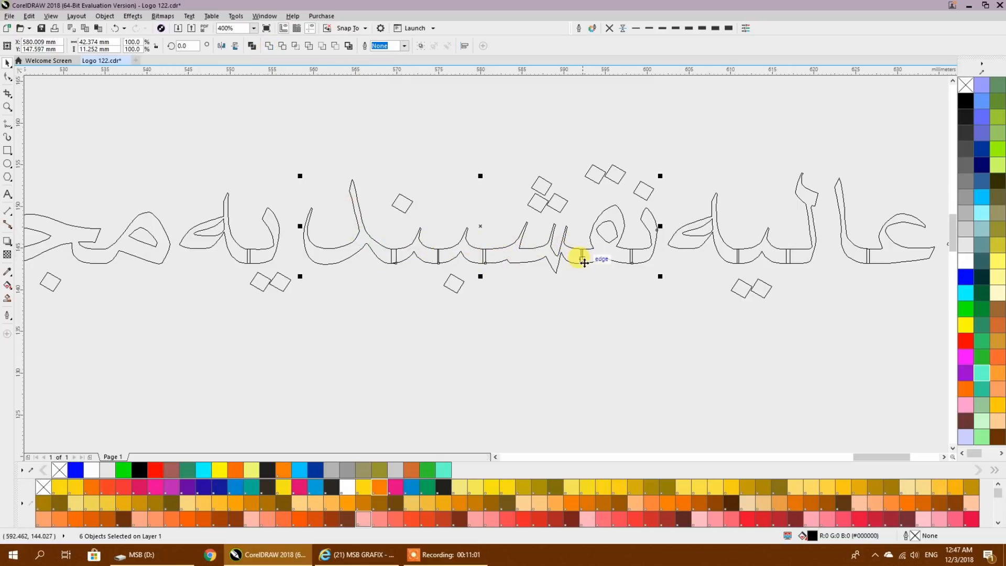
left_click(269, 46)
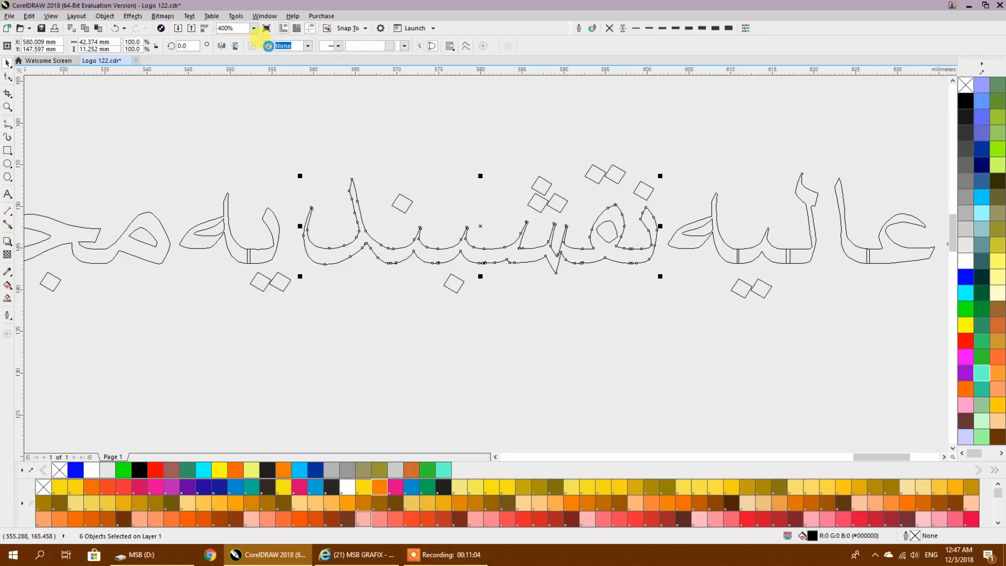
left_click(621, 304)
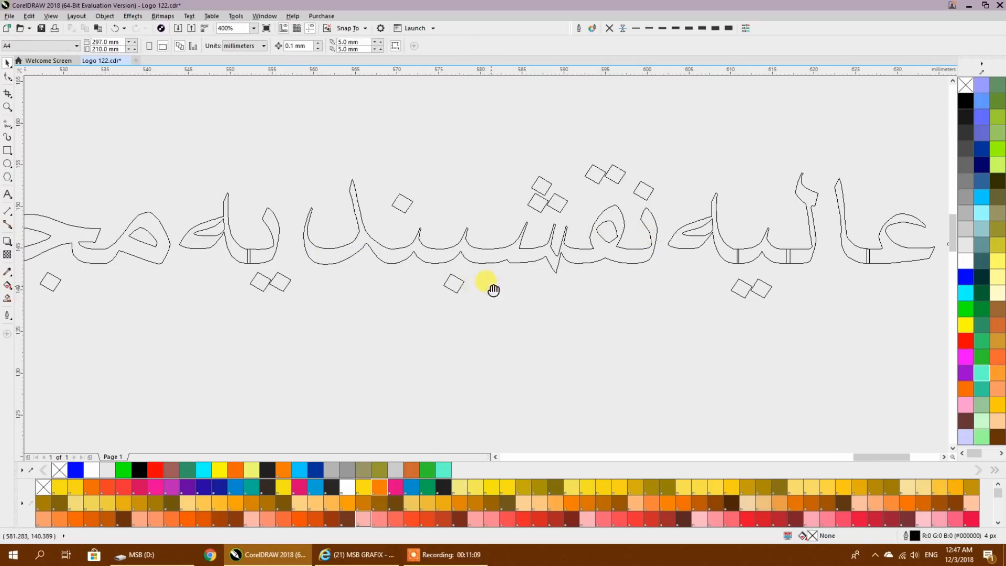
- Fill all pieces of the word عالیہ with red and display the drawing in Enhanced view
left_click_drag(490, 287, 181, 288)
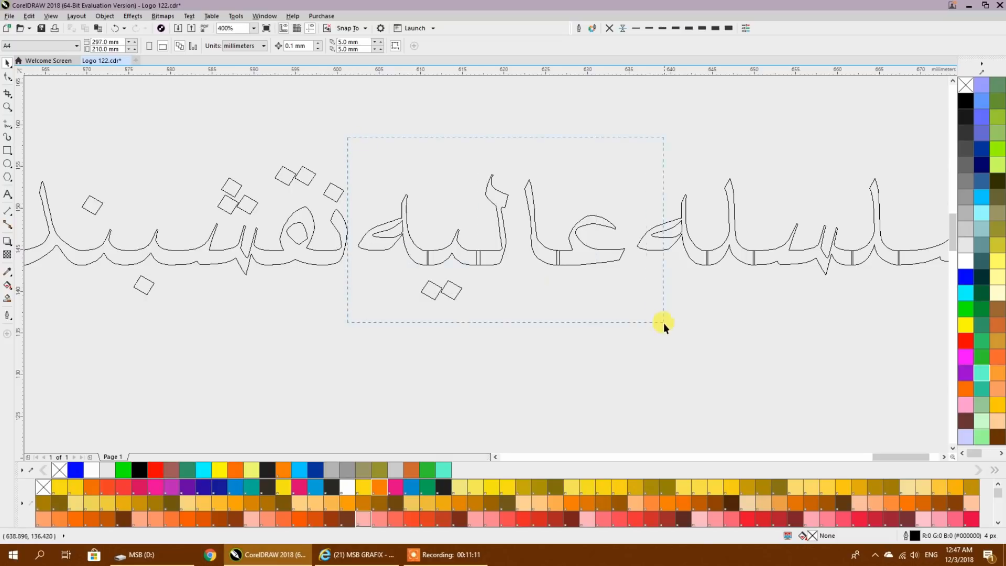
left_click_drag(645, 338, 646, 339)
right_click(964, 341)
left_click(51, 16)
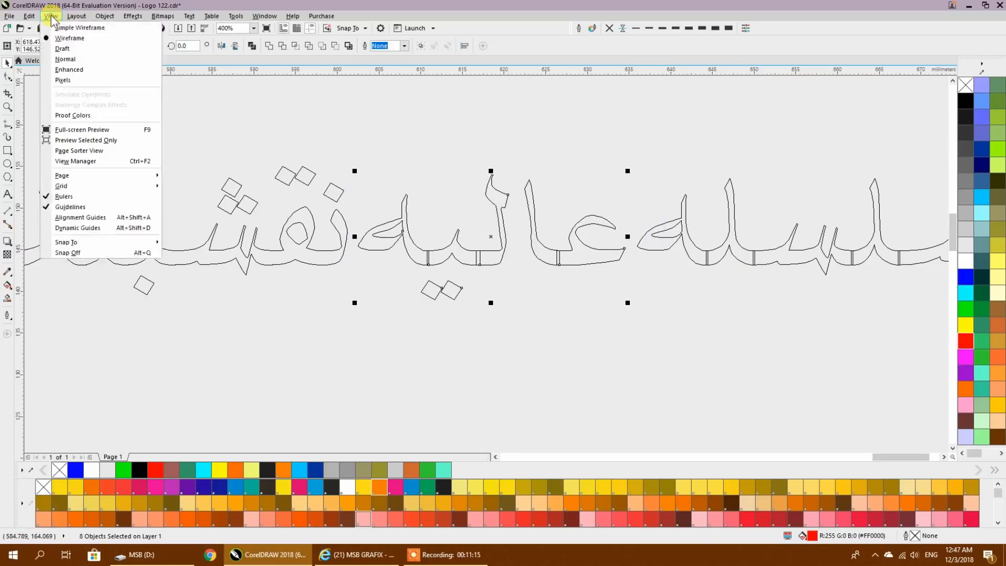
left_click(69, 69)
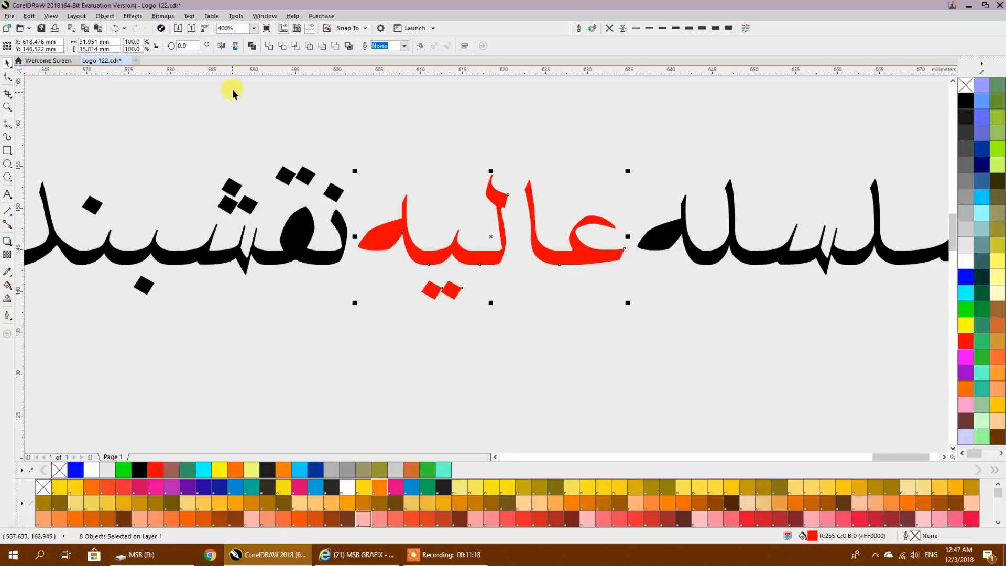
- Combine the red pieces of عالیہ into one curve and give it a cyan outline
left_click(252, 46)
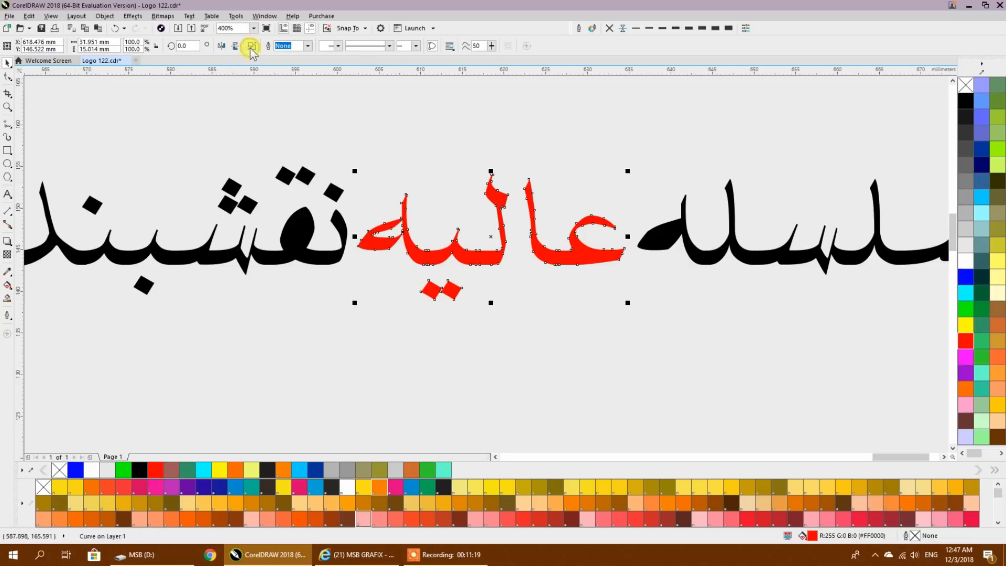
right_click(968, 291)
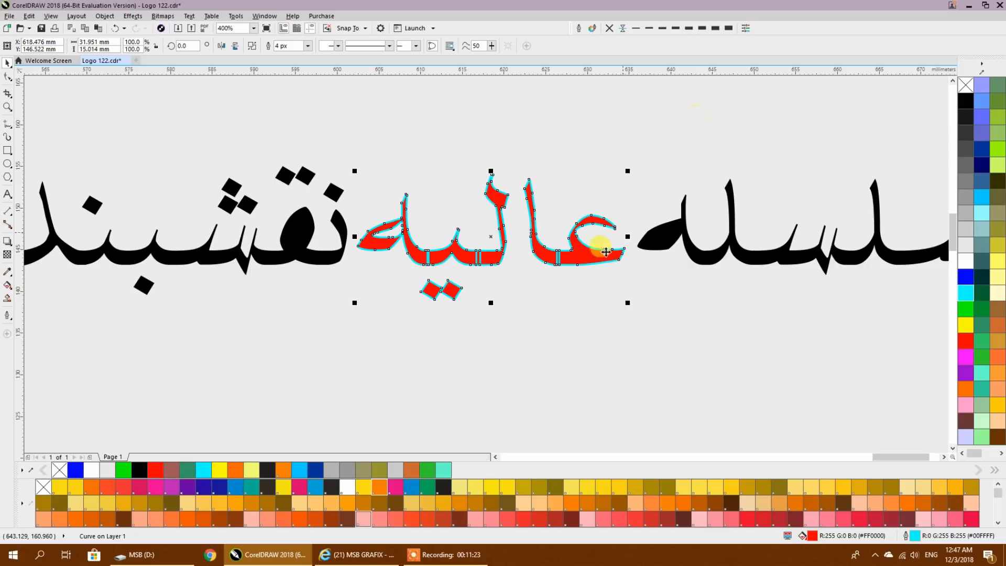
left_click(514, 296)
scroll(540, 256, "up", 2)
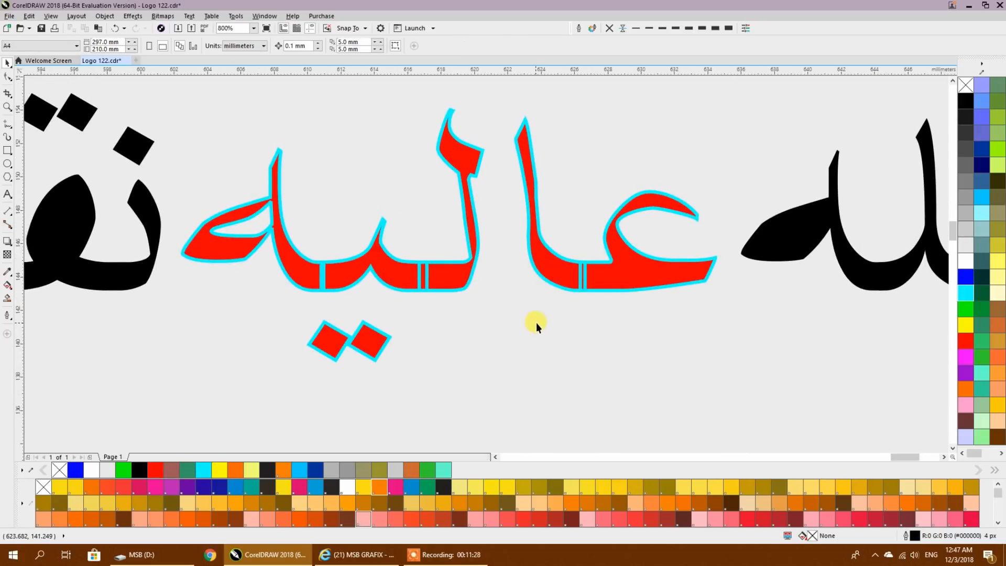
- Break the combined عالیہ apart and weld the two pieces of its first part, عا, into one shape
left_click(569, 288)
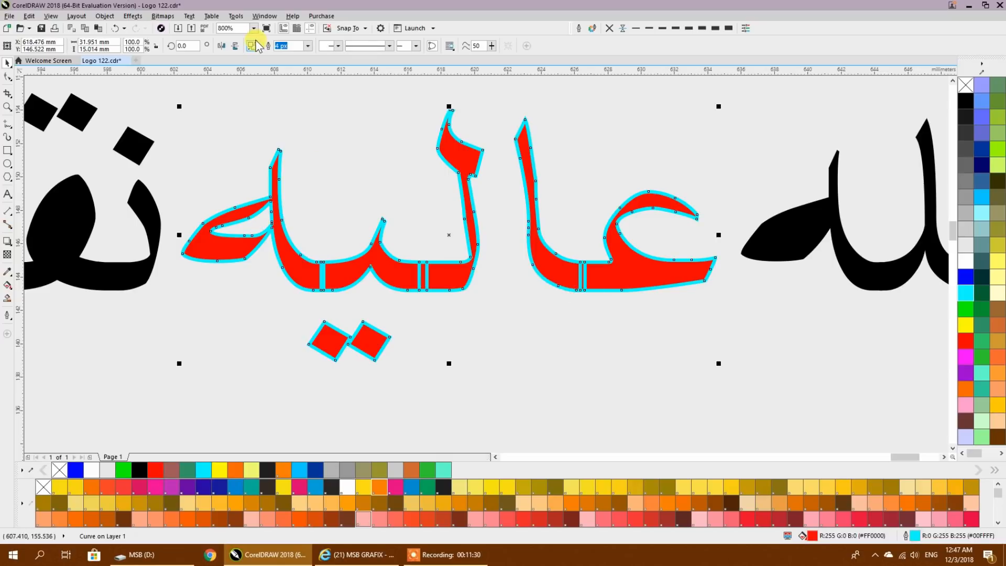
left_click(357, 134)
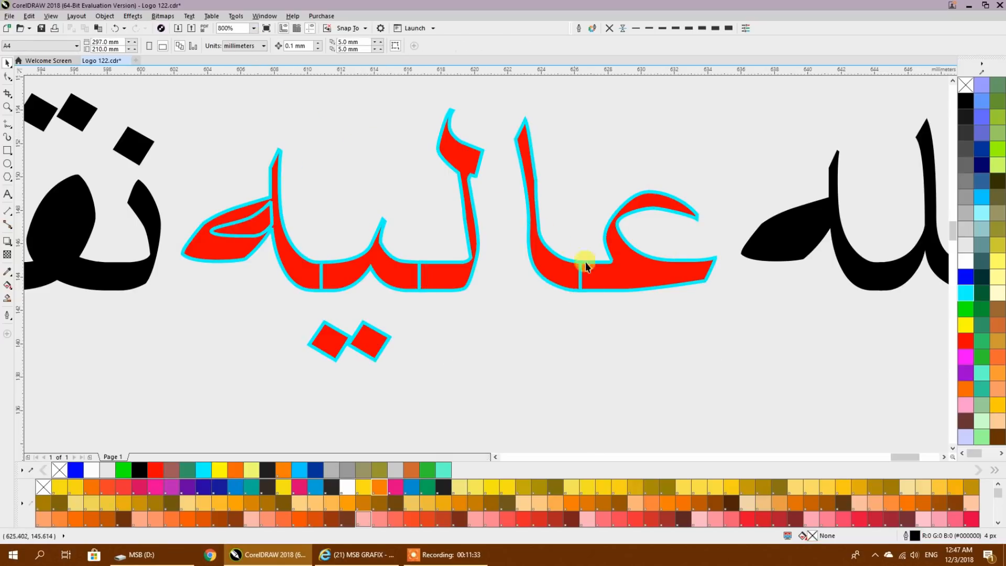
left_click(616, 286)
double_click(619, 289)
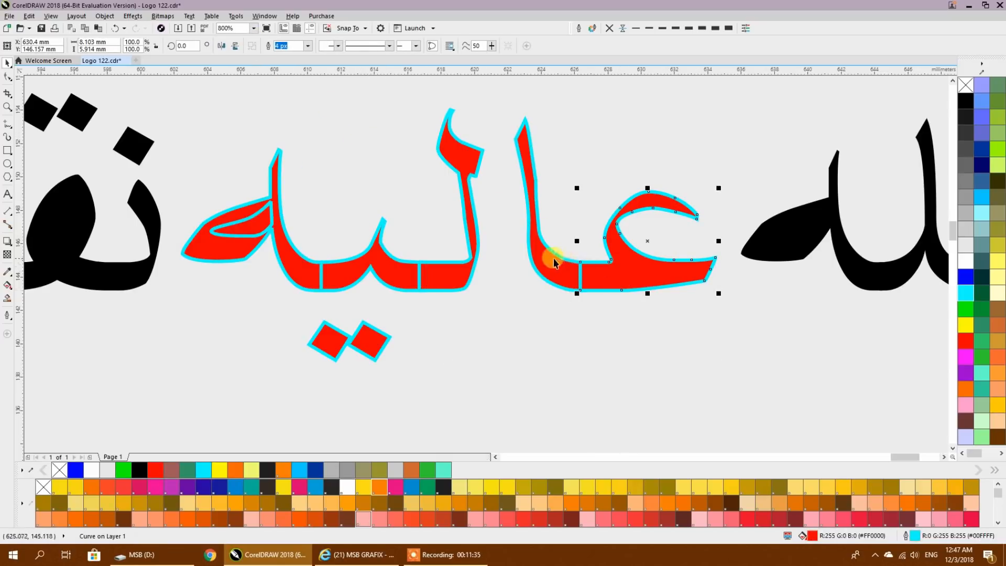
left_click(545, 262, "shift")
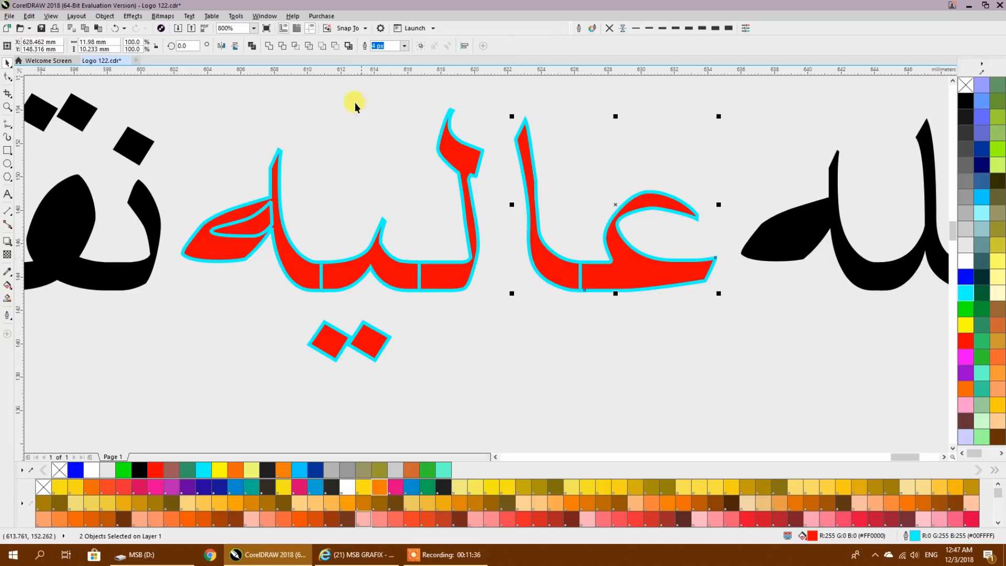
left_click(268, 45)
- Weld the three connected pieces of لیہ into one shape
left_click(463, 273)
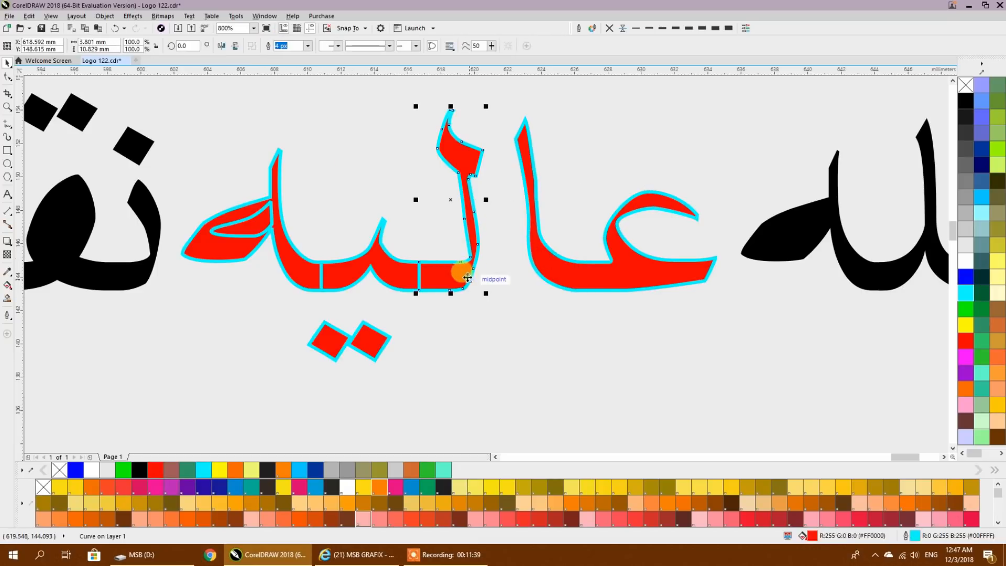
left_click(390, 265, "shift")
left_click(290, 271, "shift")
left_click(272, 47)
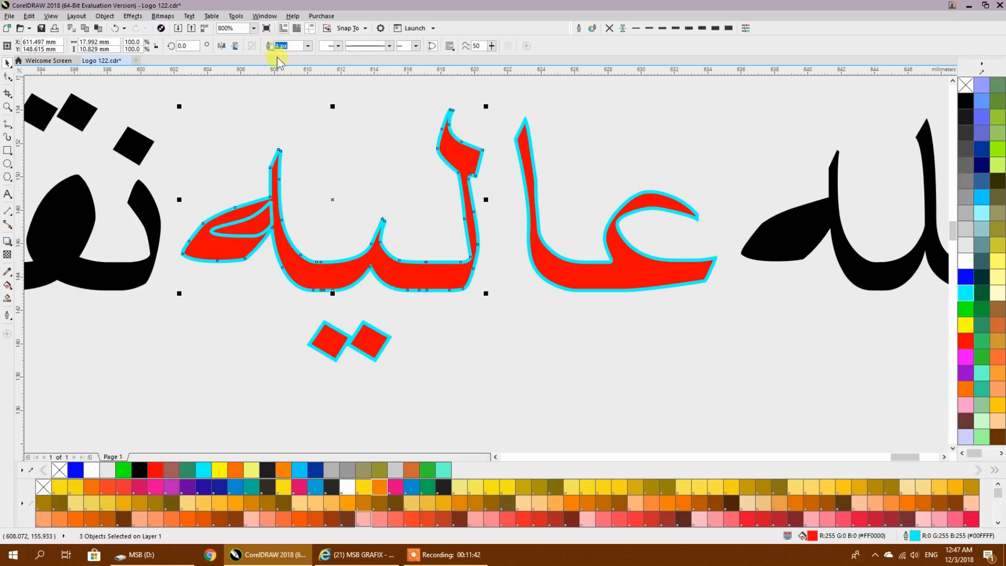
left_click(411, 162)
- Combine the welded parts, dots and inner loop of عالیہ into one curve to cut out the hole
scroll(411, 161, "down", 2)
left_click_drag(289, 112, 588, 275)
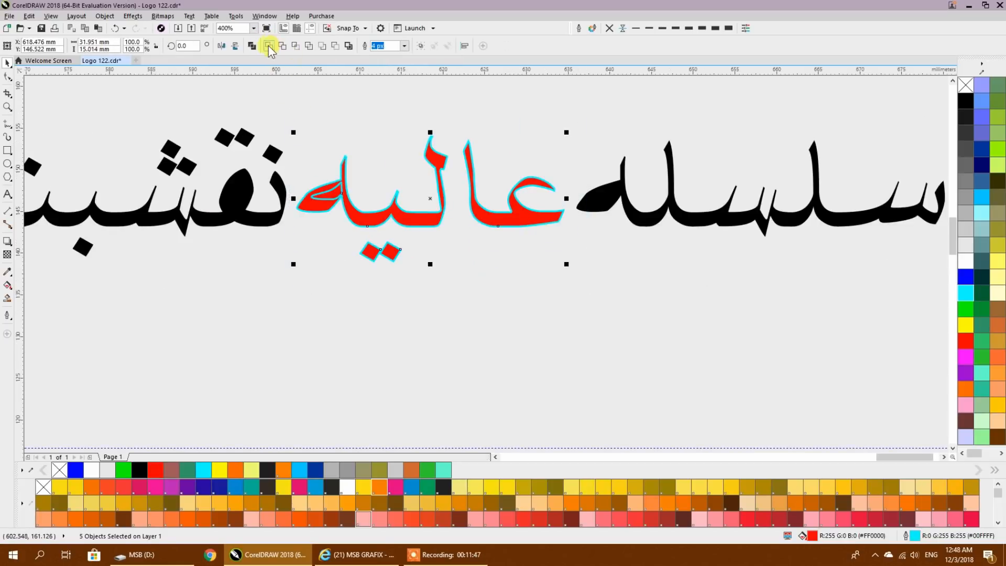
left_click(251, 47)
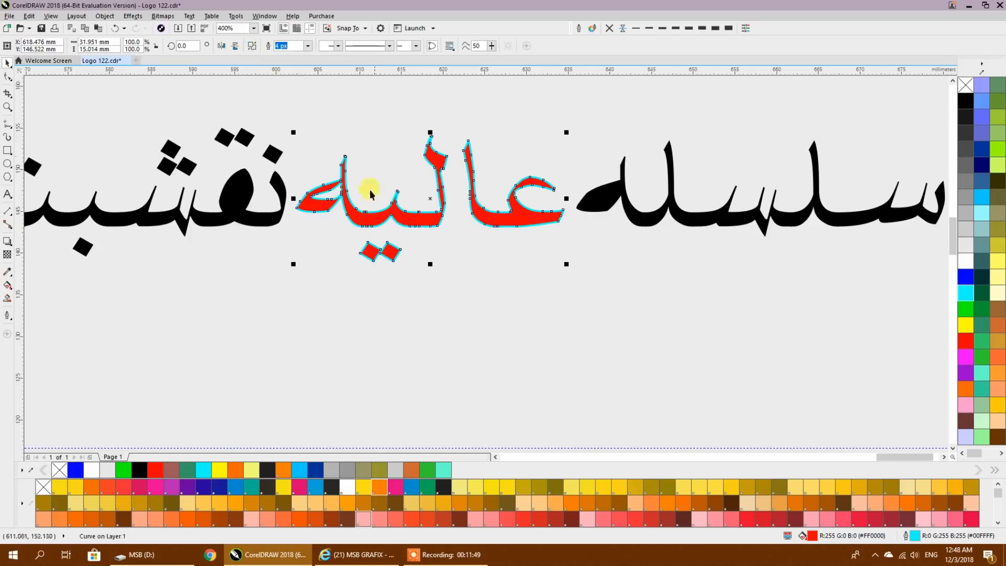
left_click(550, 278)
- Delete the practice lettering that lies to the right of the page
scroll(568, 280, "down", 1)
left_click_drag(501, 282, 728, 256)
scroll(494, 286, "down", 2)
left_click_drag(346, 330, 877, 251)
scroll(738, 238, "up", 1)
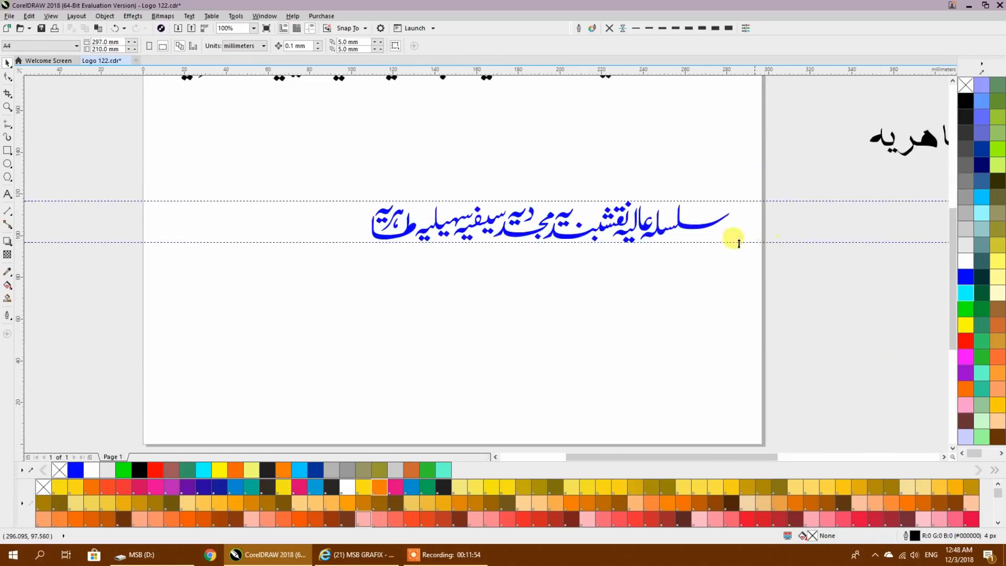
left_click_drag(733, 236, 292, 304)
scroll(295, 303, "down", 2)
left_click_drag(571, 313, 573, 312)
key("Delete")
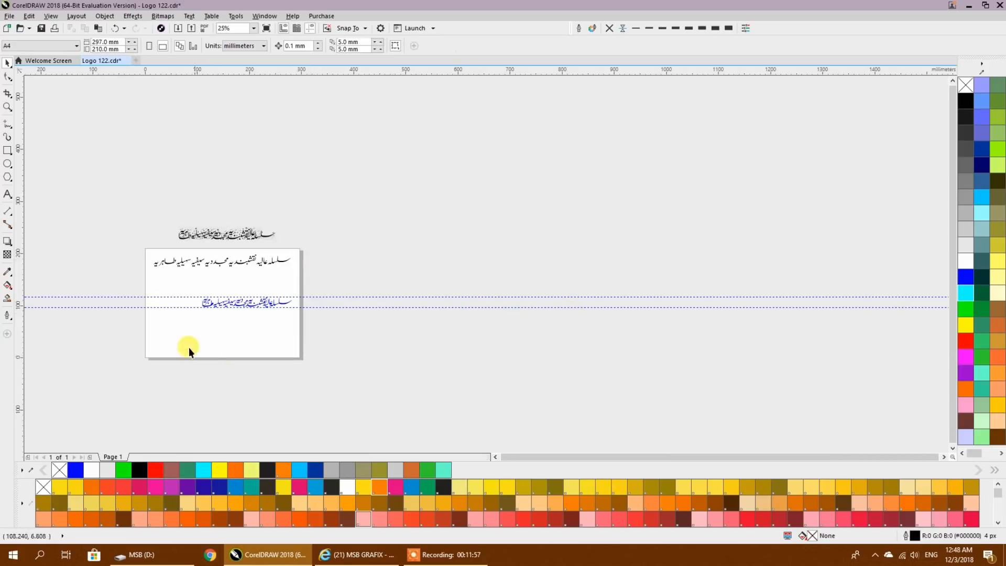
- Combine all pieces of the blue calligraphy line on the page into one curve
scroll(181, 315, "up", 2)
scroll(481, 277, "up", 1)
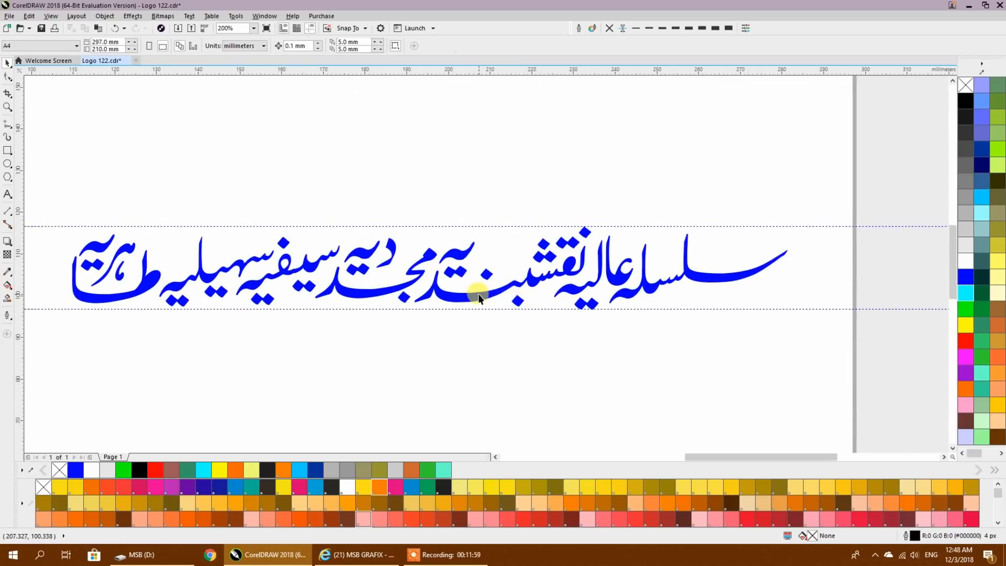
left_click_drag(778, 354, 697, 391)
left_click_drag(777, 391, 778, 390)
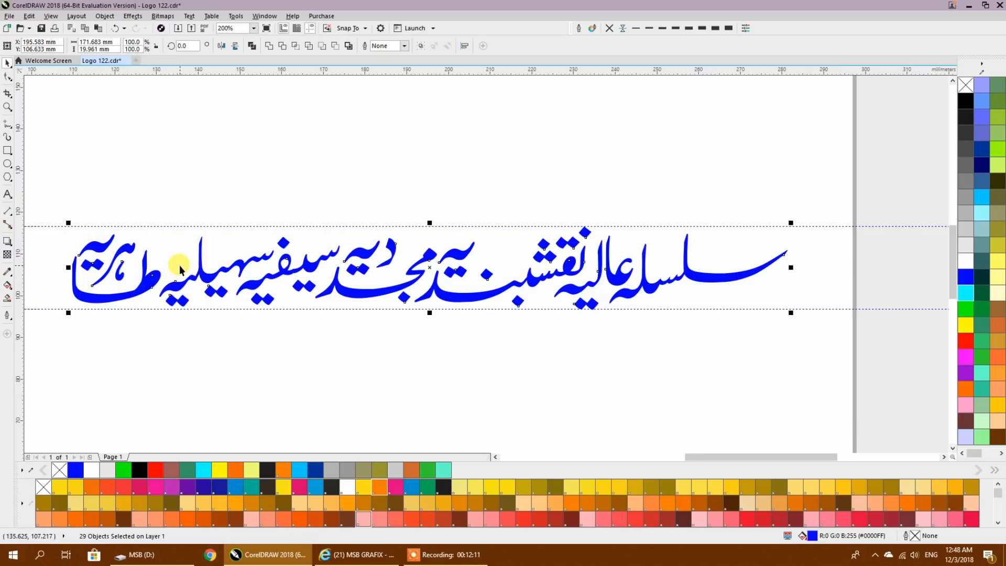
left_click(250, 45)
- Fill the combined calligraphy line with red and give it a blue outline 16 px wide
left_click(965, 340)
right_click(965, 277)
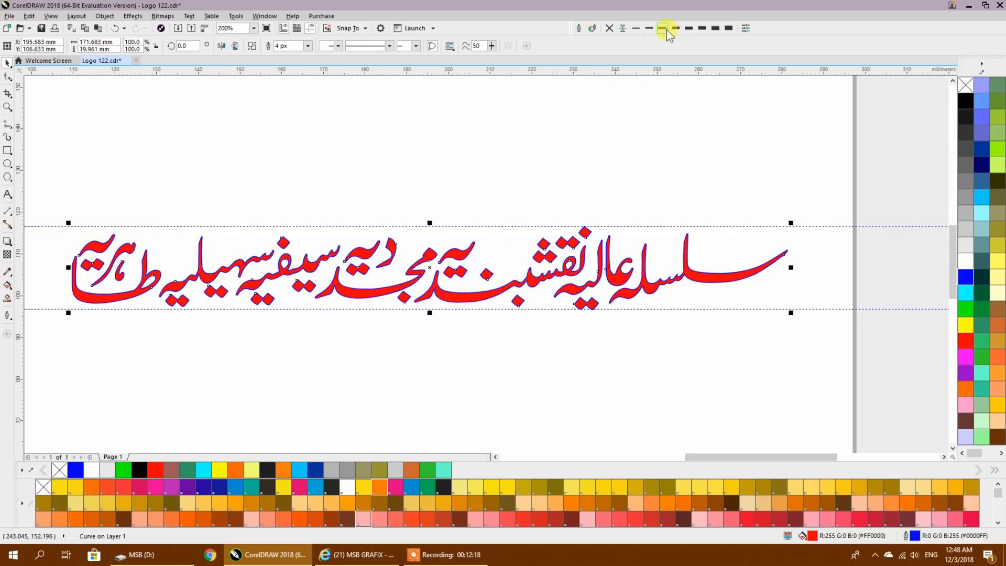
left_click(696, 27)
left_click(710, 30)
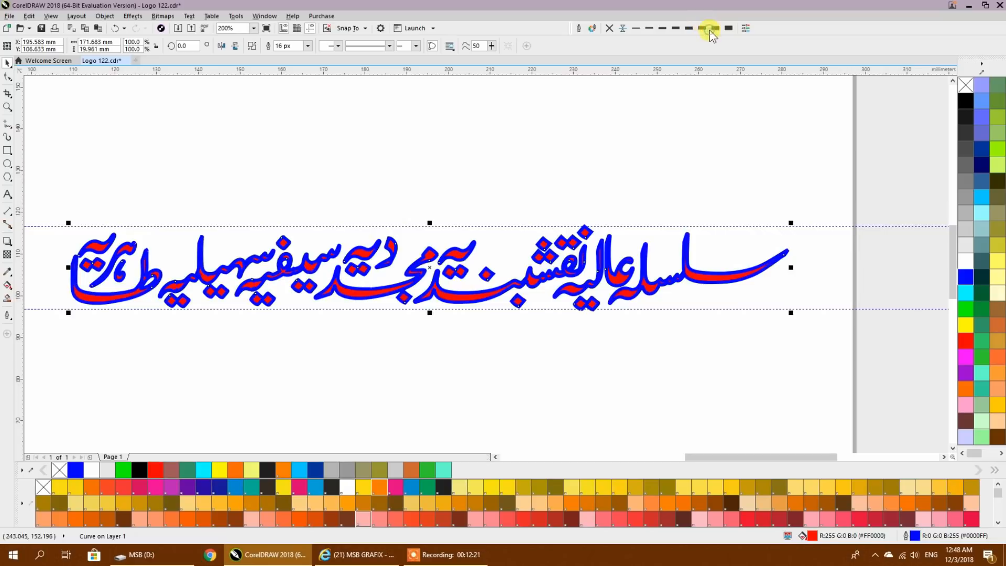
- Set the calligraphy's outline to rounded corners and line caps, placed behind the fill and scaled with the object
left_click(578, 28)
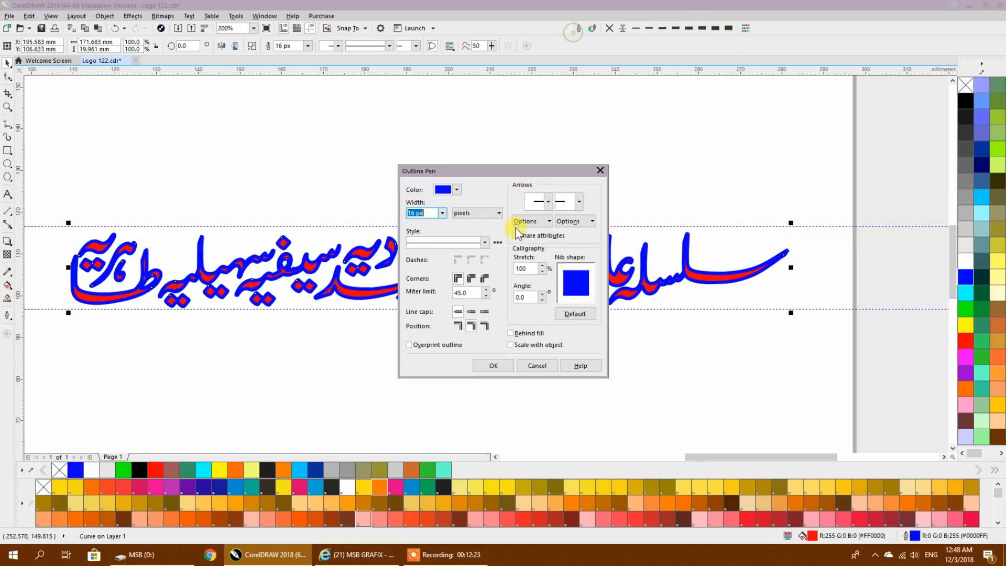
left_click(471, 312)
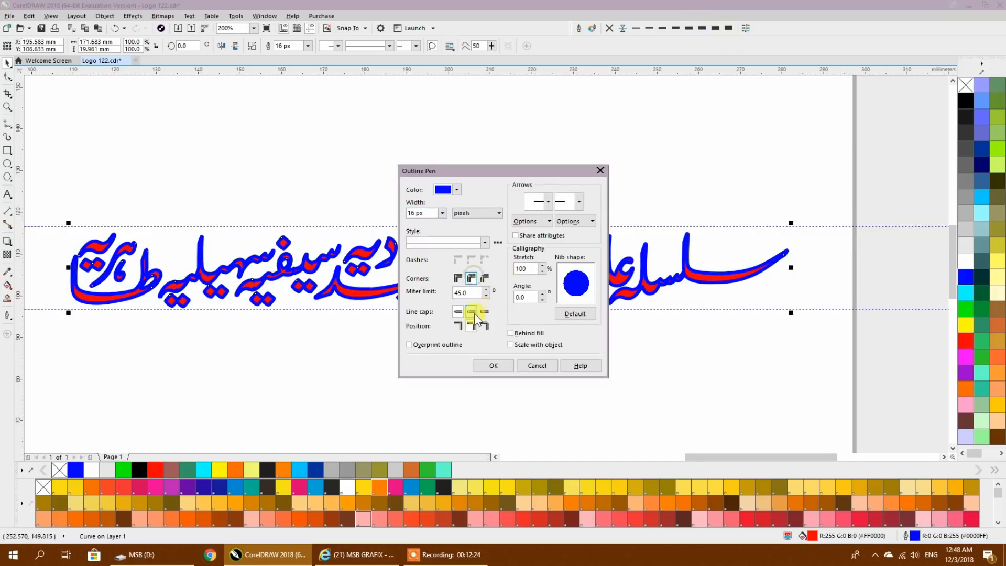
left_click(532, 333)
left_click(519, 345)
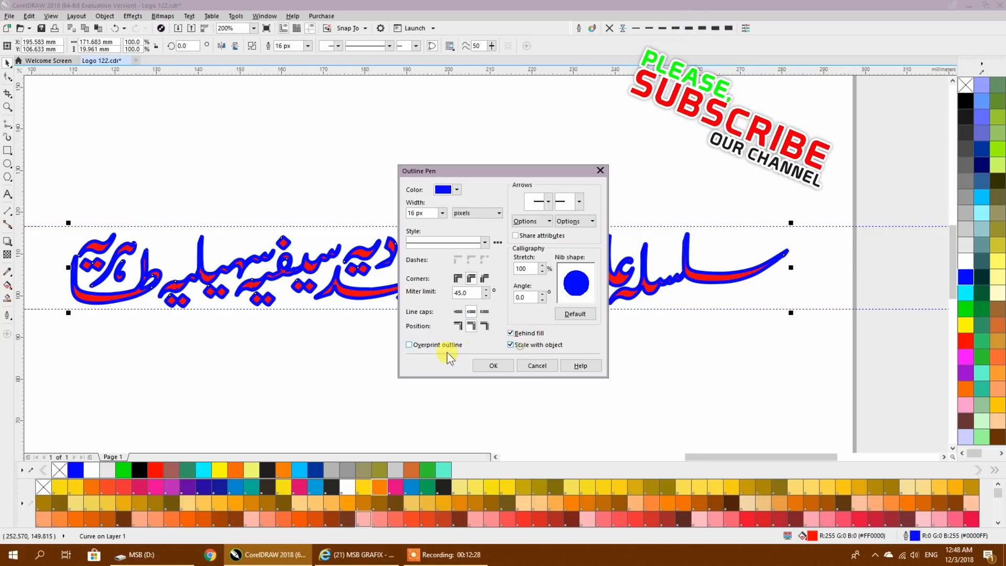
left_click(502, 362)
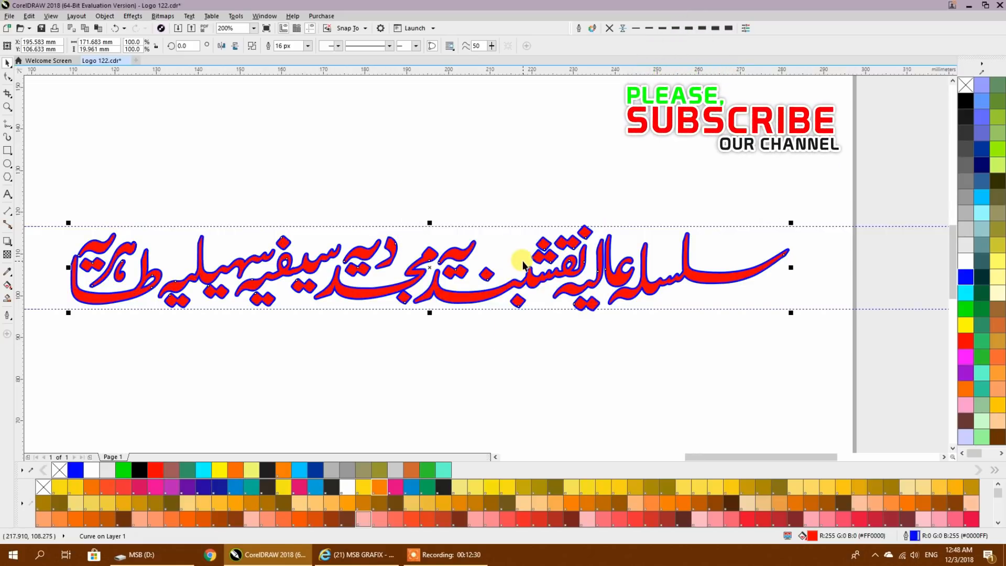
left_click(442, 352)
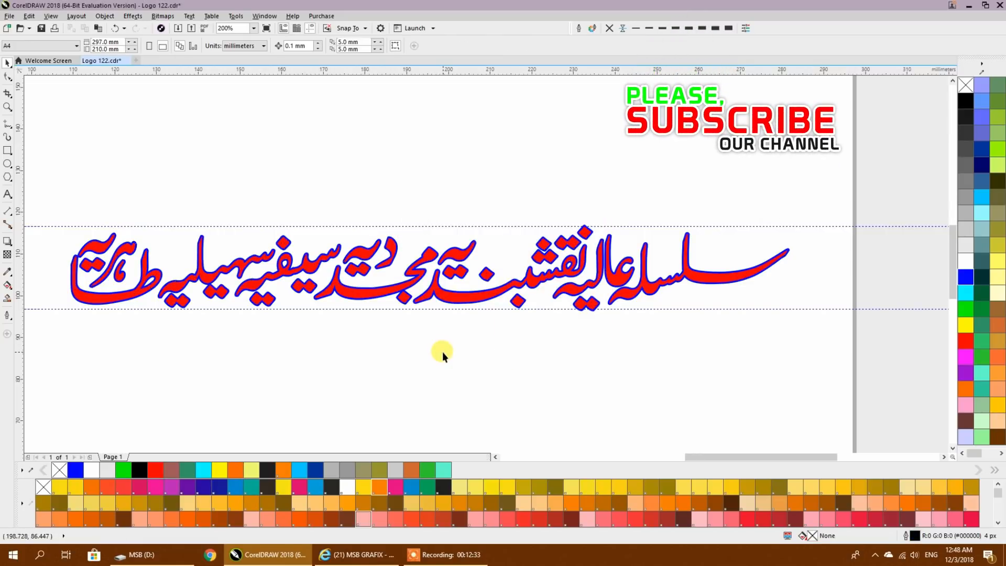
- Delete the stray nodes on the upper and lower edges of the letter joint beside ف in سیفیہ
left_click(287, 308)
scroll(288, 308, "up", 4)
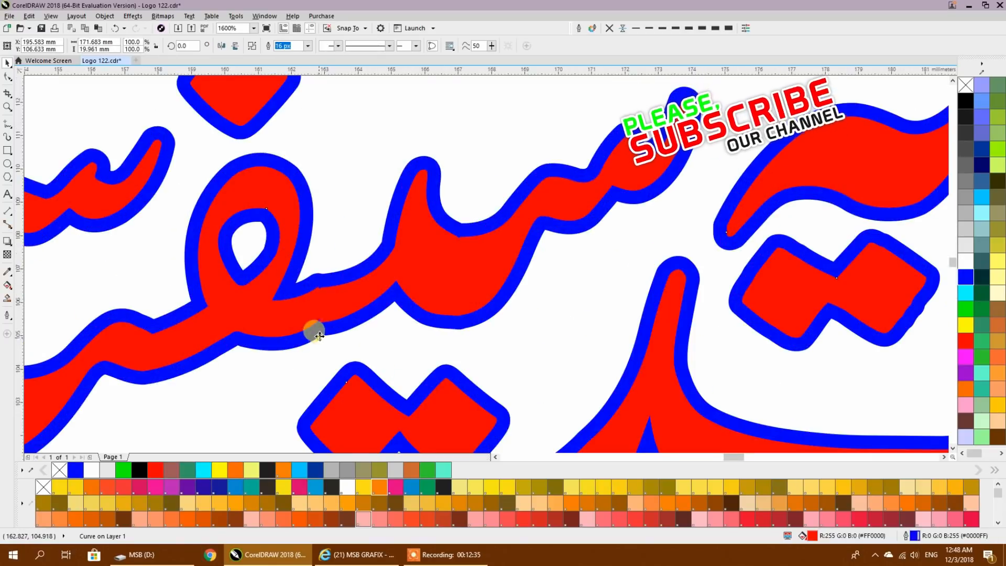
key("F10")
scroll(319, 316, "up", 2)
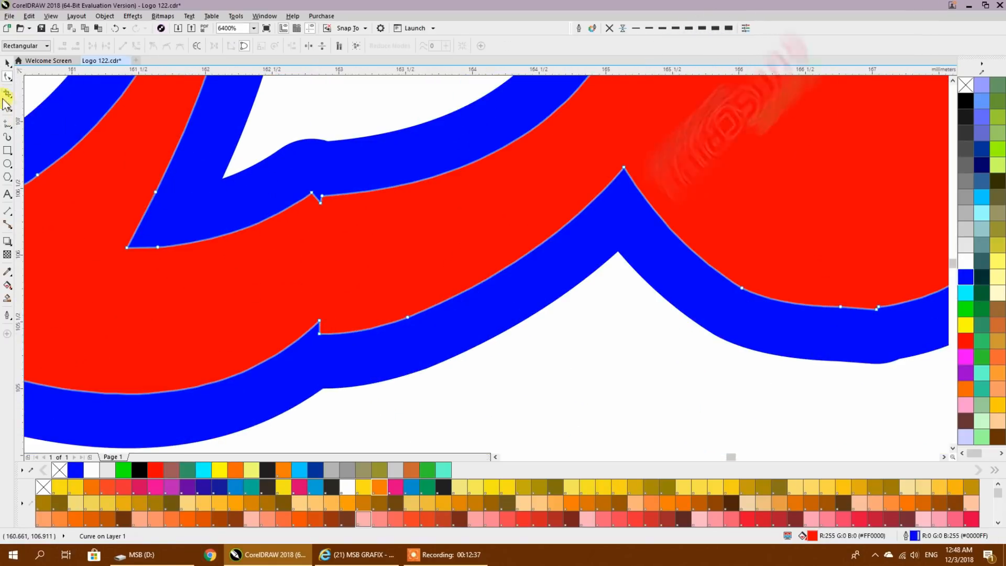
double_click(319, 320)
double_click(322, 197)
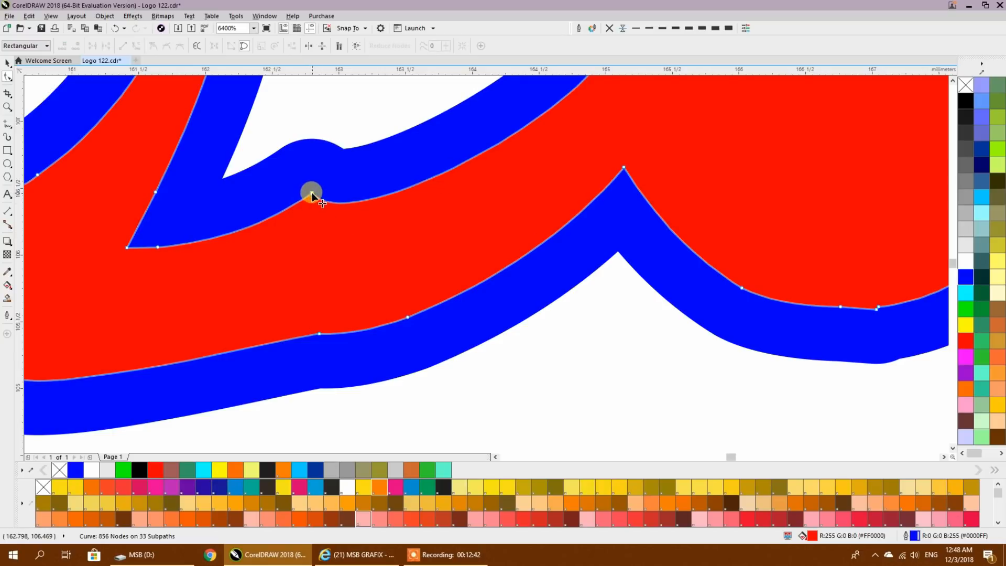
double_click(312, 193)
double_click(319, 334)
scroll(449, 288, "down", 3)
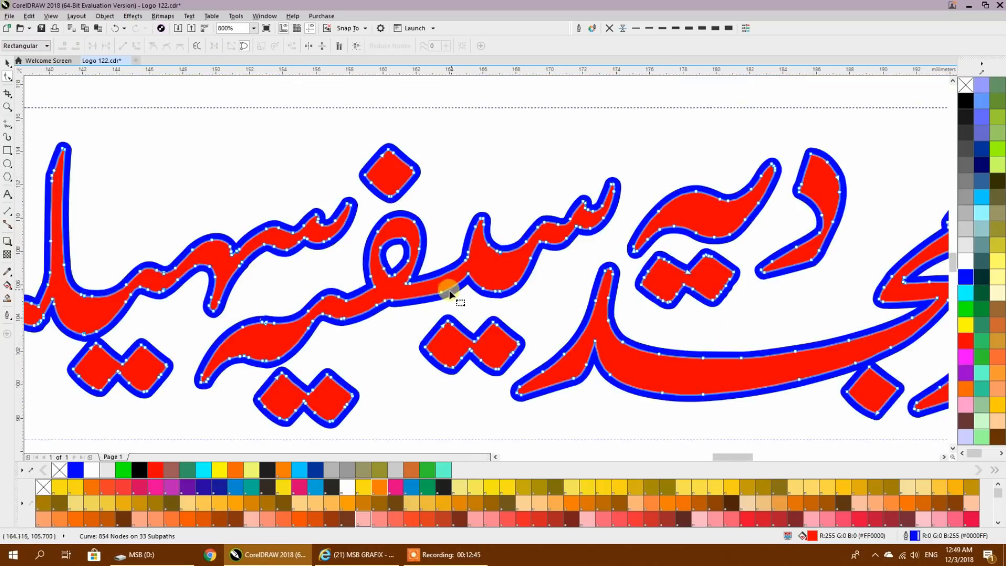
- Remove one more stray node from the lower edge of the stroke joining ف in سیفیہ, and deselect the calligraphy
scroll(444, 293, "up", 2)
double_click(433, 289)
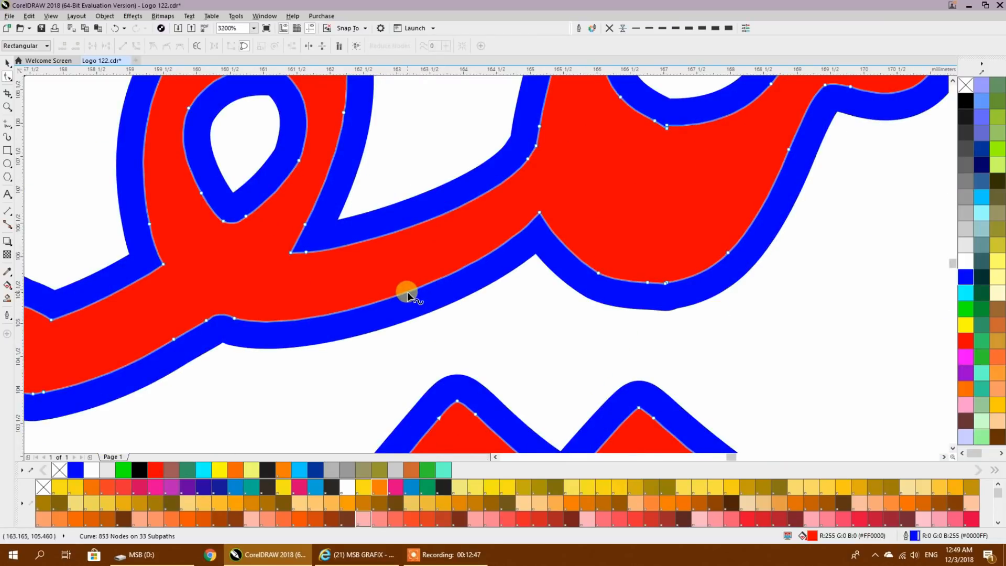
scroll(407, 291, "down", 4)
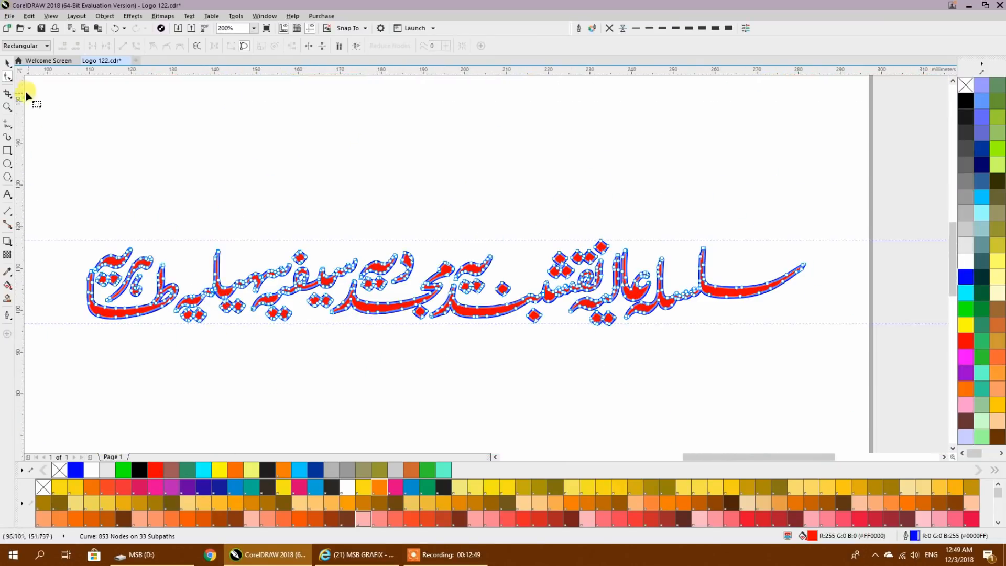
left_click(7, 63)
left_click(292, 216)
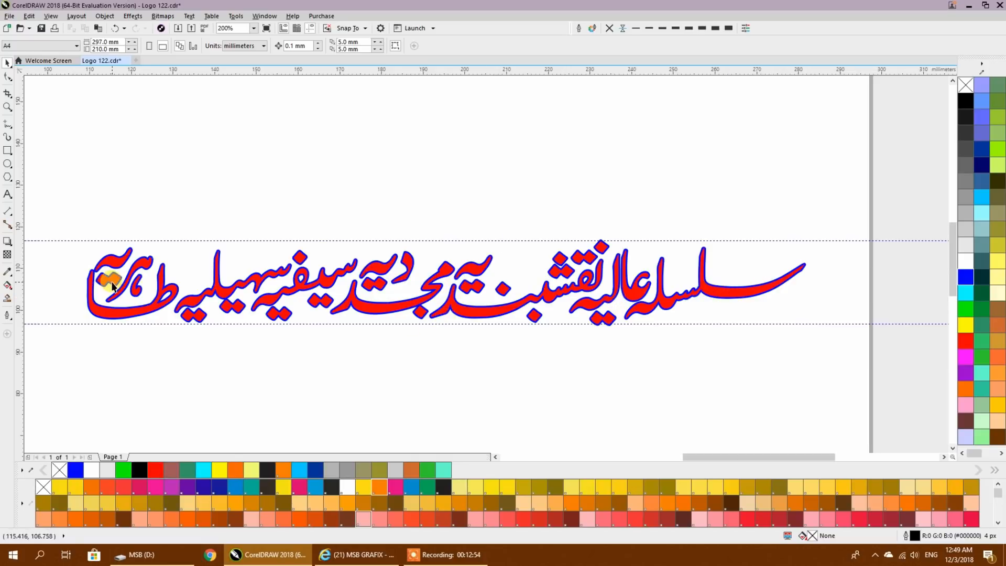
- Centre the red and blue calligraphy line on the page
left_click(6, 78)
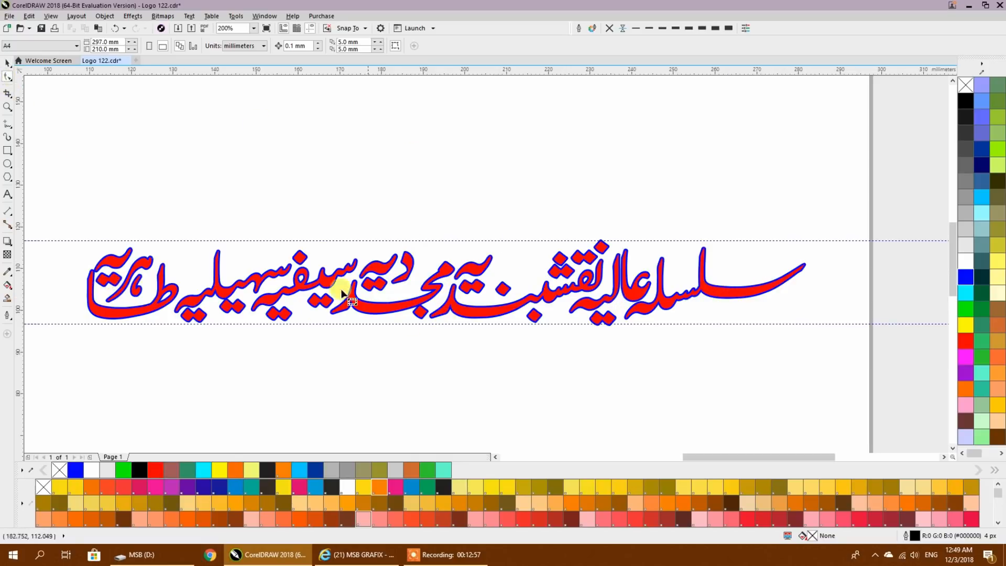
left_click(12, 65)
scroll(532, 256, "down", 1)
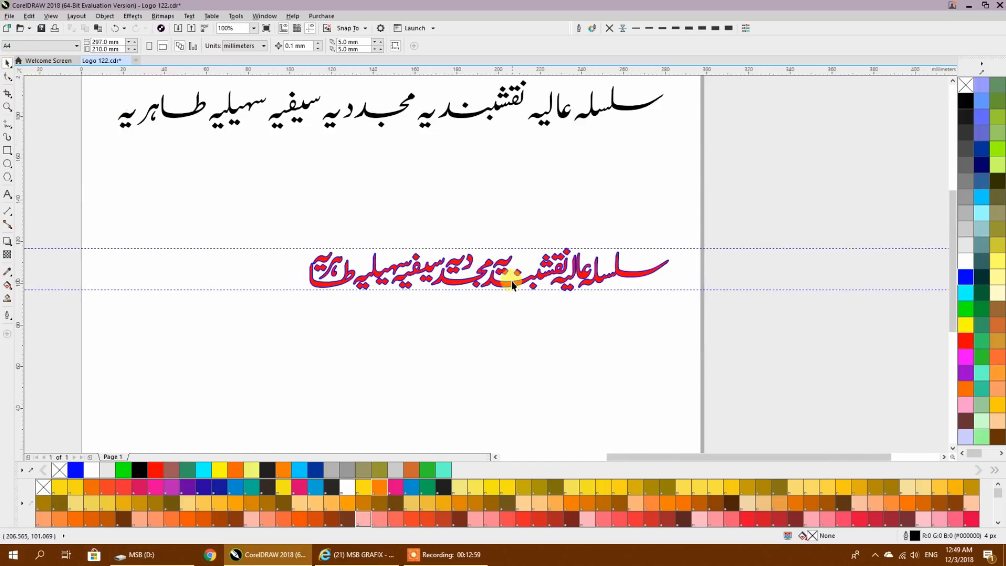
left_click(494, 281)
key("c")
left_click(635, 290)
left_click(520, 299)
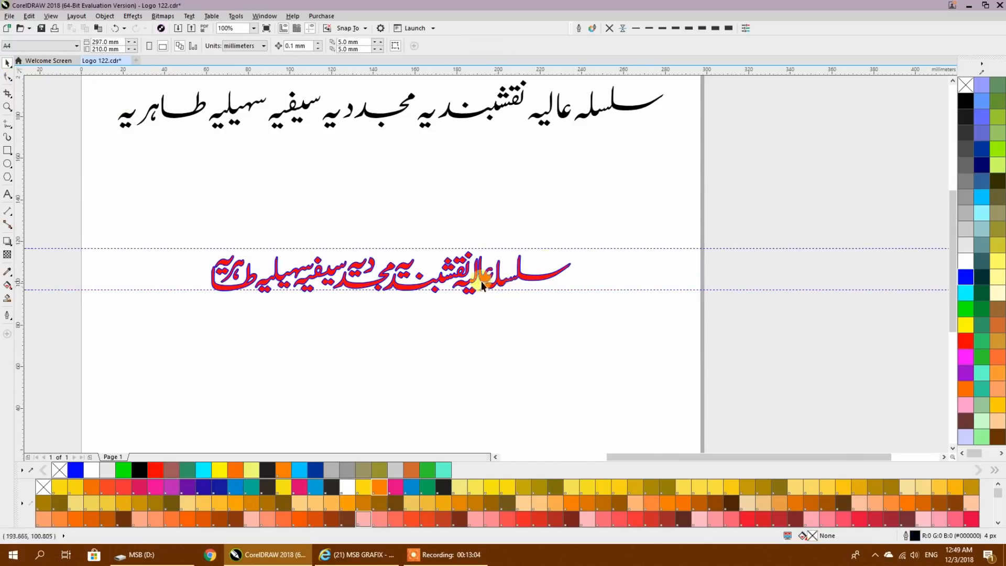
- Move the horizontal guidelines to the calligraphy's top and bottom edges, the upper one at 114.981 mm
scroll(477, 291, "up", 2)
left_click_drag(476, 283, 453, 296)
mouse_move(437, 120)
left_mouse_down()
mouse_move(519, 126)
mouse_move(435, 131)
left_mouse_up()
scroll(508, 165, "down", 2)
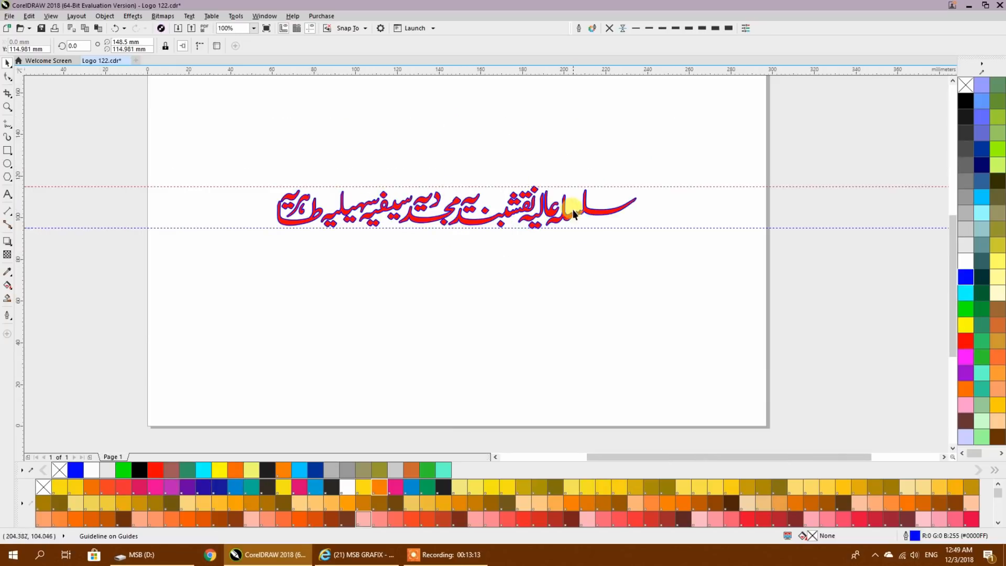
- Add vertical guidelines at both ends of the calligraphy, one at 62.688 mm and one at the tip of the opening س
left_click_drag(64, 166, 277, 204)
left_click_drag(21, 168, 632, 182)
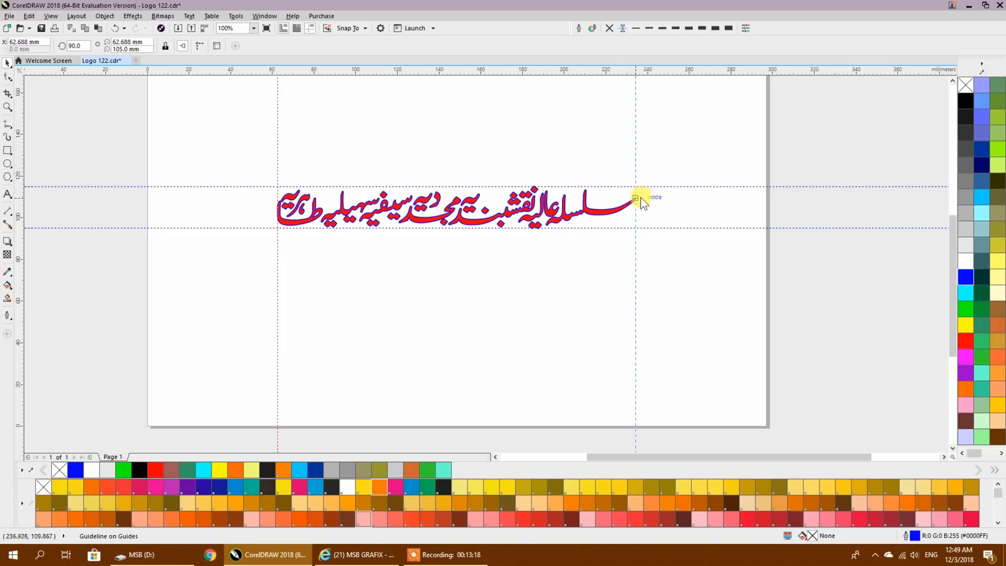
left_click(553, 271)
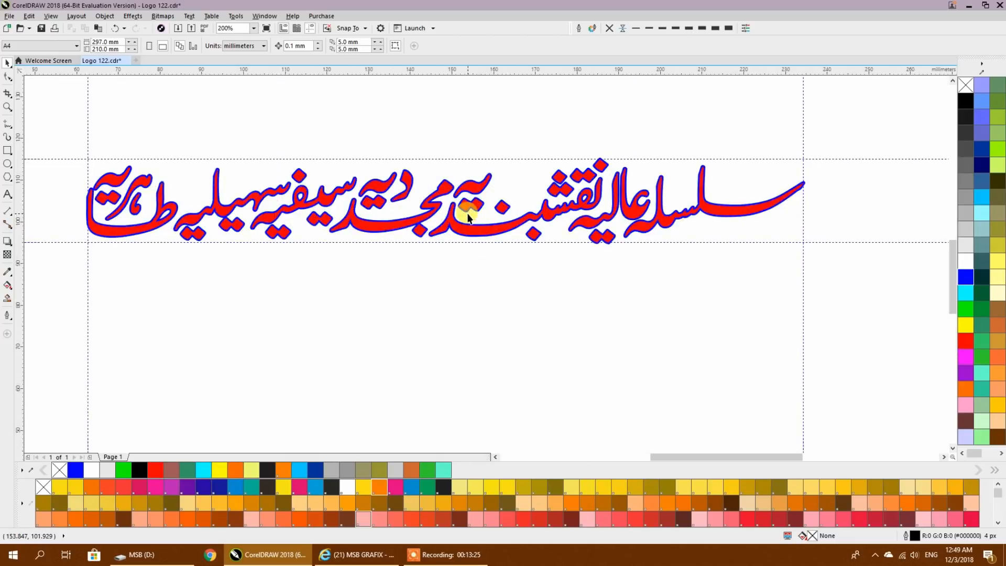
scroll(468, 219, "up", 2)
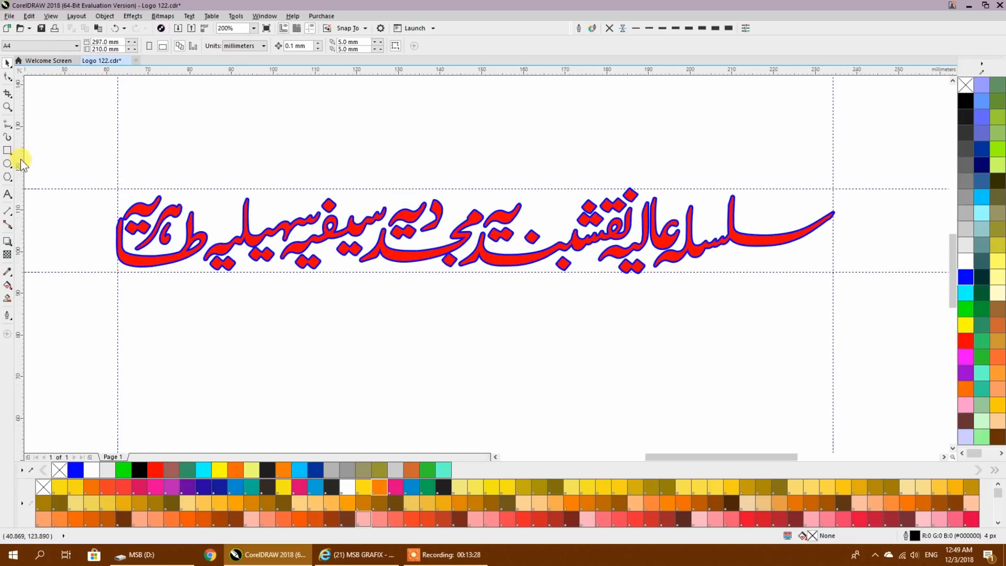
- Add the artistic text "kdvksdjhgijdhfsdkjnflsakjndfiuashrsadfhsaklue48y" above the calligraphy, and close the browser window
left_click(8, 194)
left_click(419, 152)
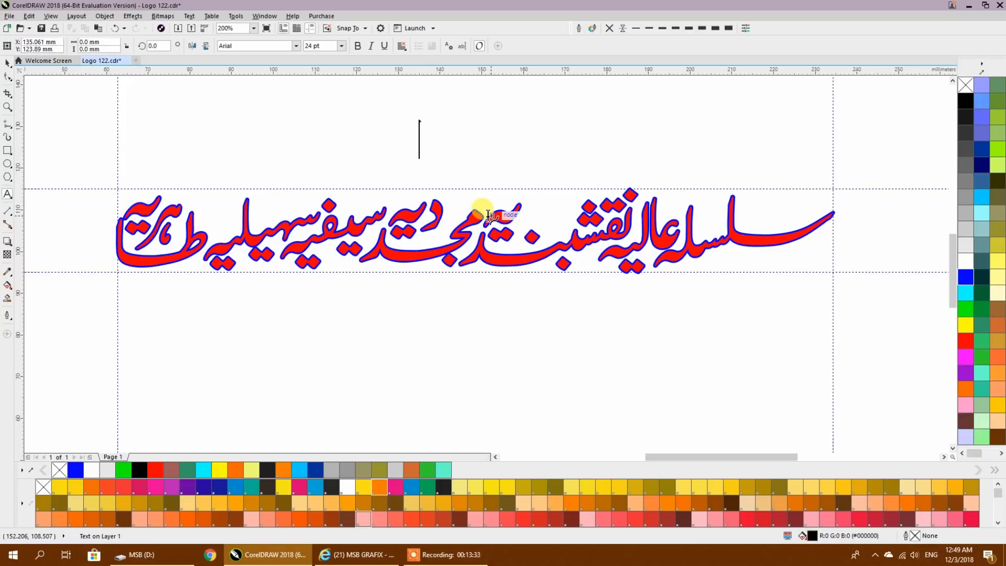
type("kdvksdjhgijdhfsdkjnflsakjndfiuashrsadfhs")
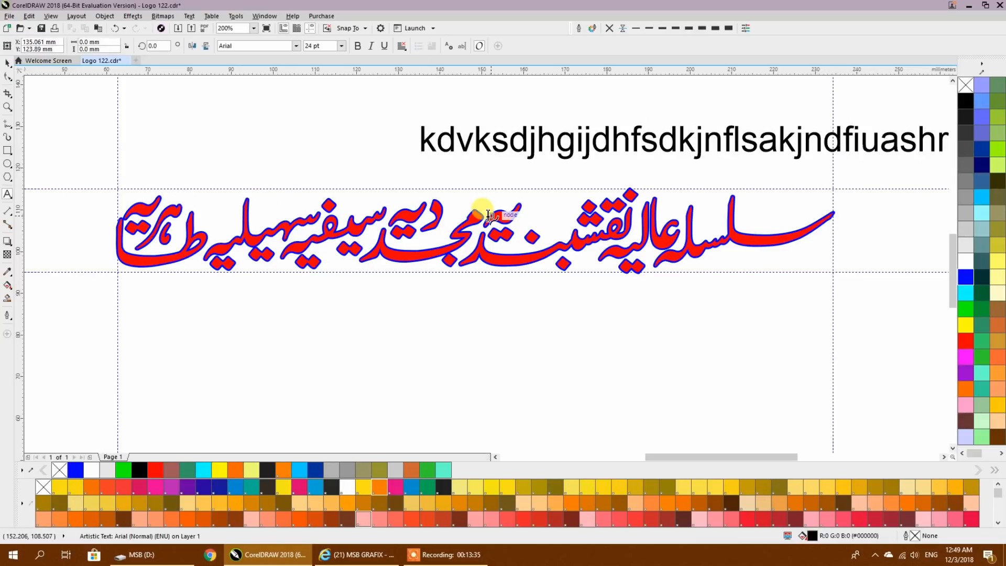
type("aklue48y")
key("alt+shift")
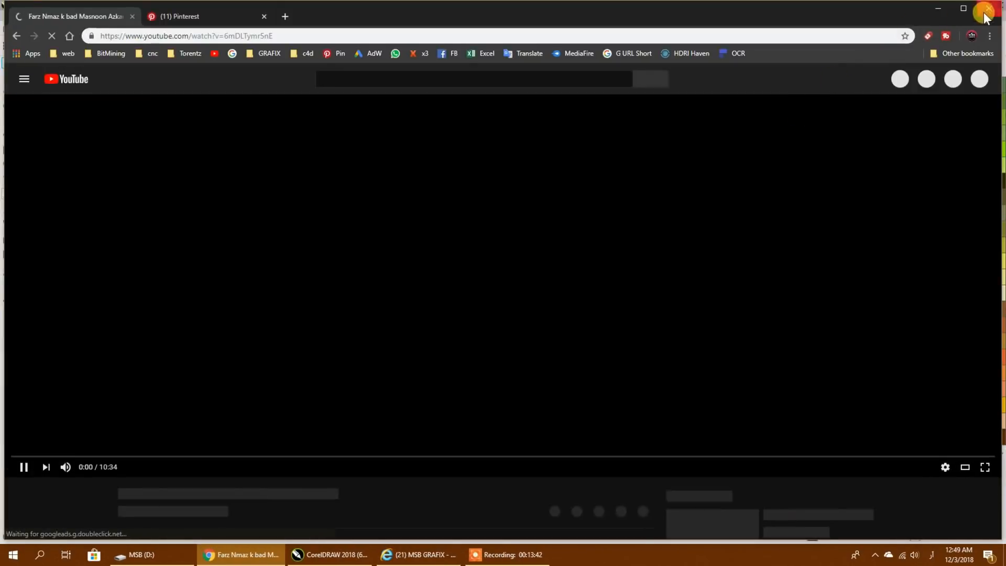
left_click(987, 9)
- Try Alvi Nastaleeq on the random text, and set its font to AlFars 16 Islamic Symbols
left_click(259, 47)
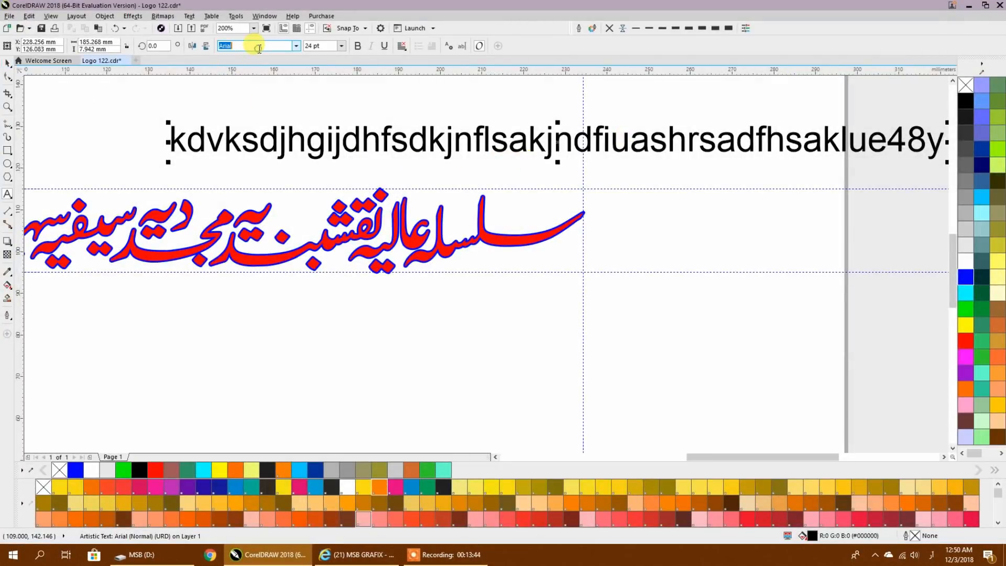
left_click(296, 46)
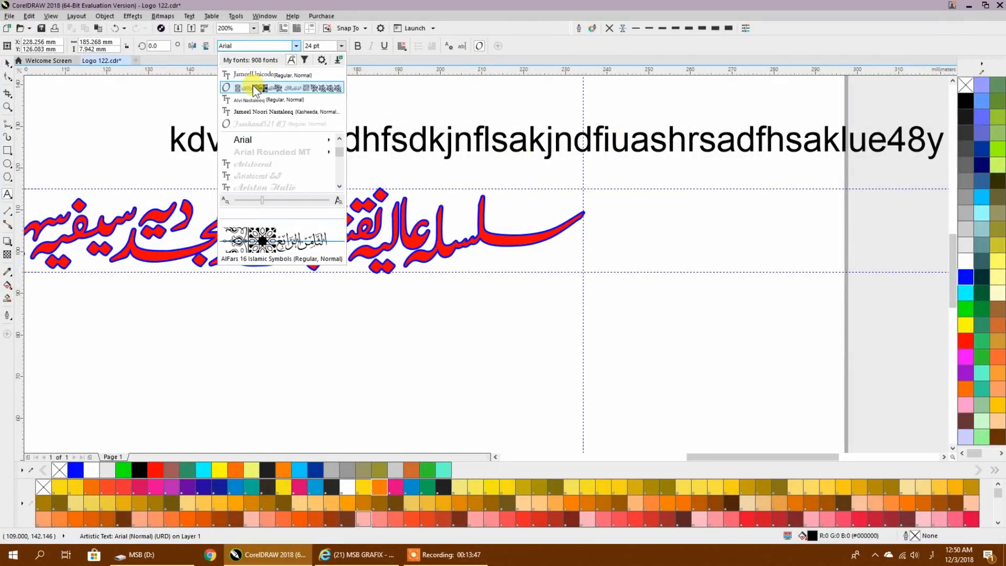
left_click(262, 99)
left_click(296, 46)
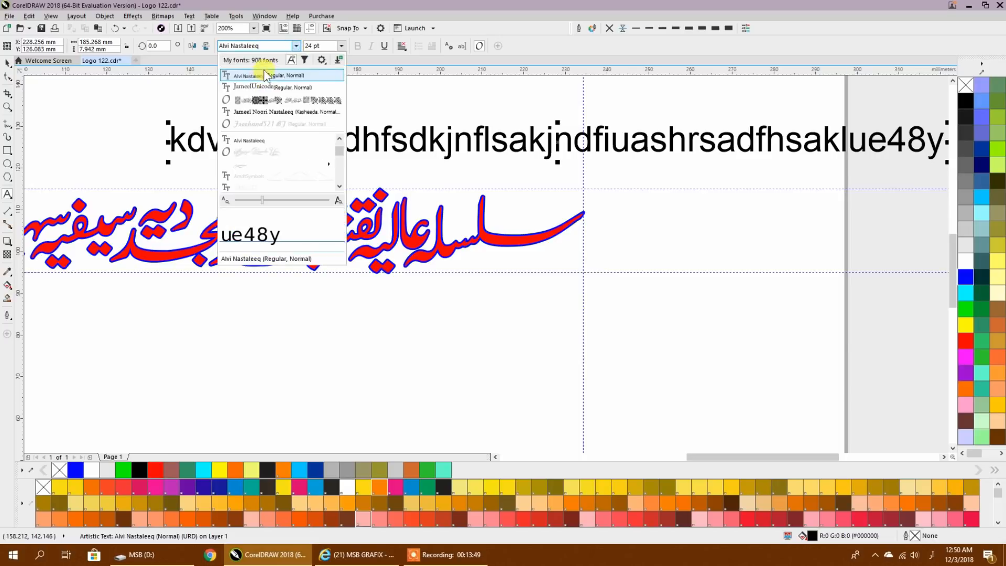
left_click(262, 99)
left_click(7, 62)
left_click(296, 45)
left_click(240, 78)
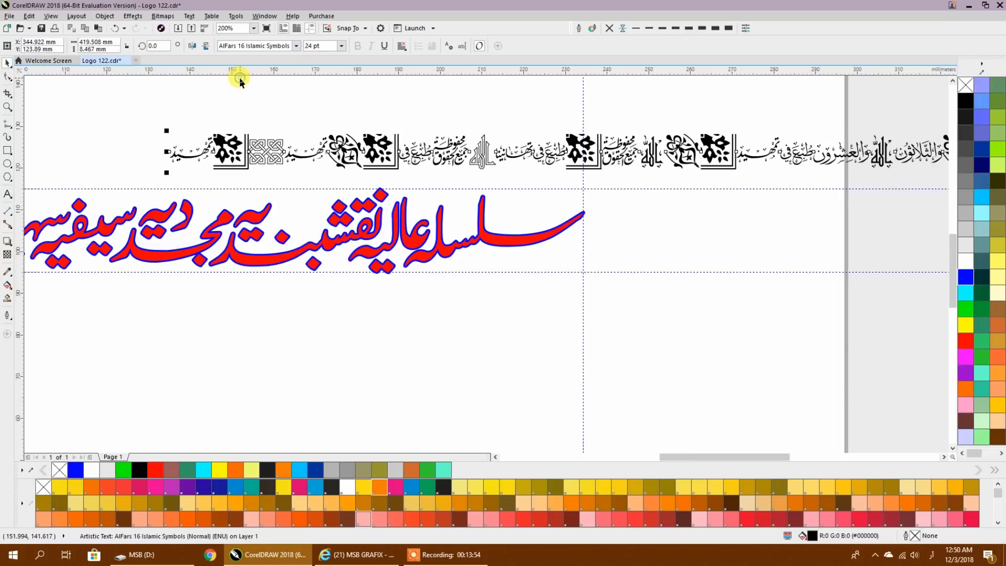
- Move the line of Islamic symbols up and across the page, between the black text and the red calligraphy
scroll(476, 153, "down", 2)
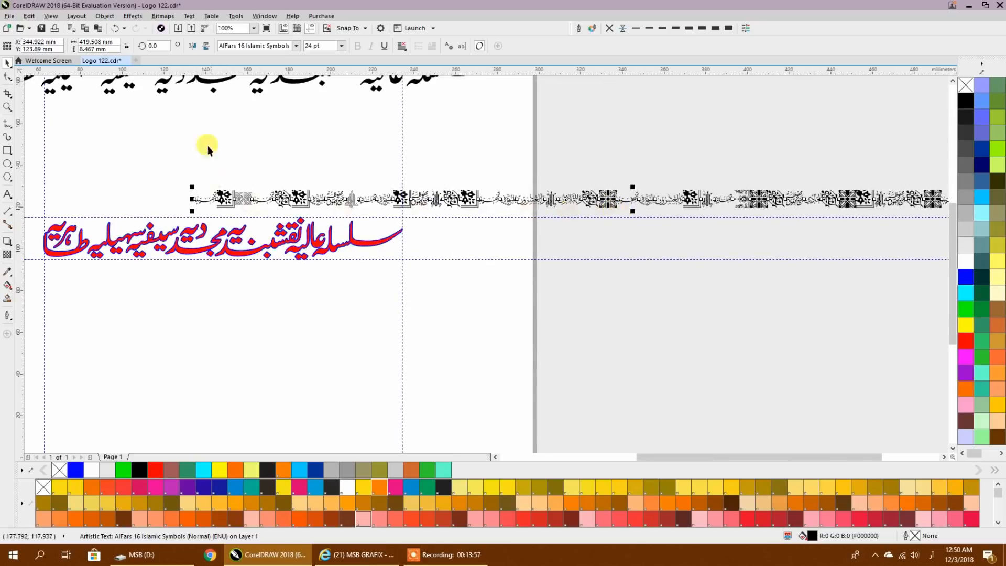
left_click_drag(488, 201, 199, 171)
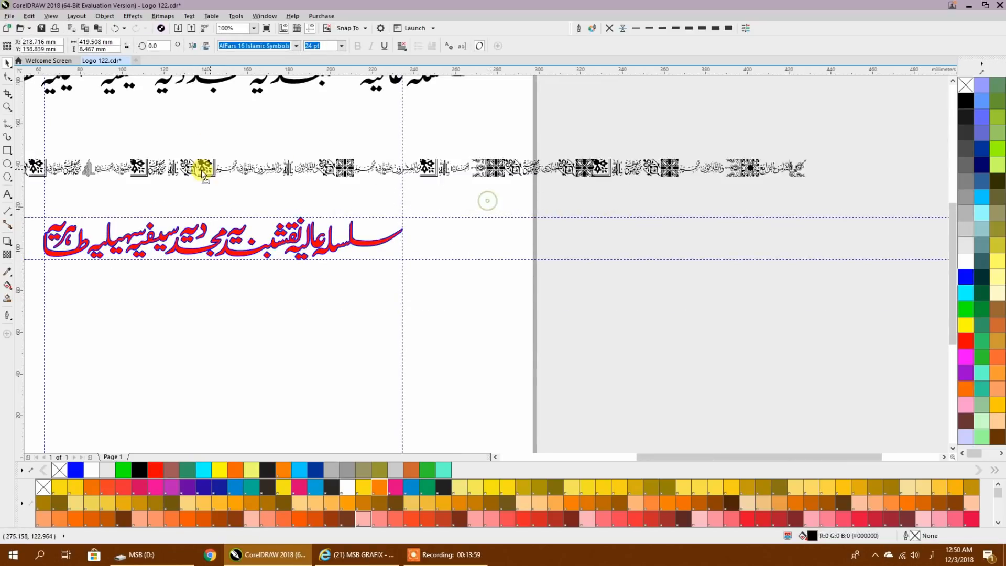
left_click(474, 198)
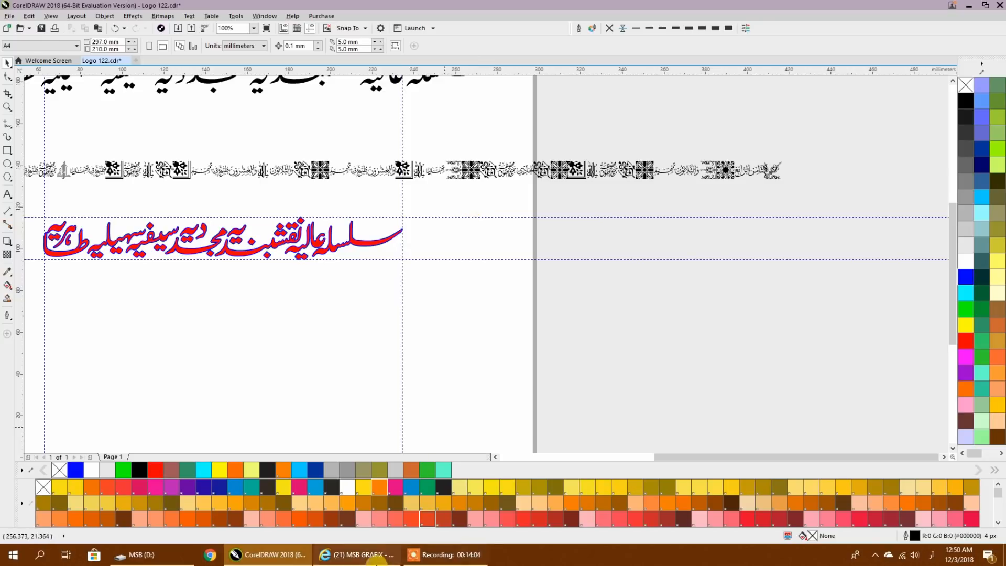
- Switch to the browser and look over the MSB GRAFIX channel's videos for the 400+ Best Urdu Calligraphy Fonts tutorial
left_click(357, 555)
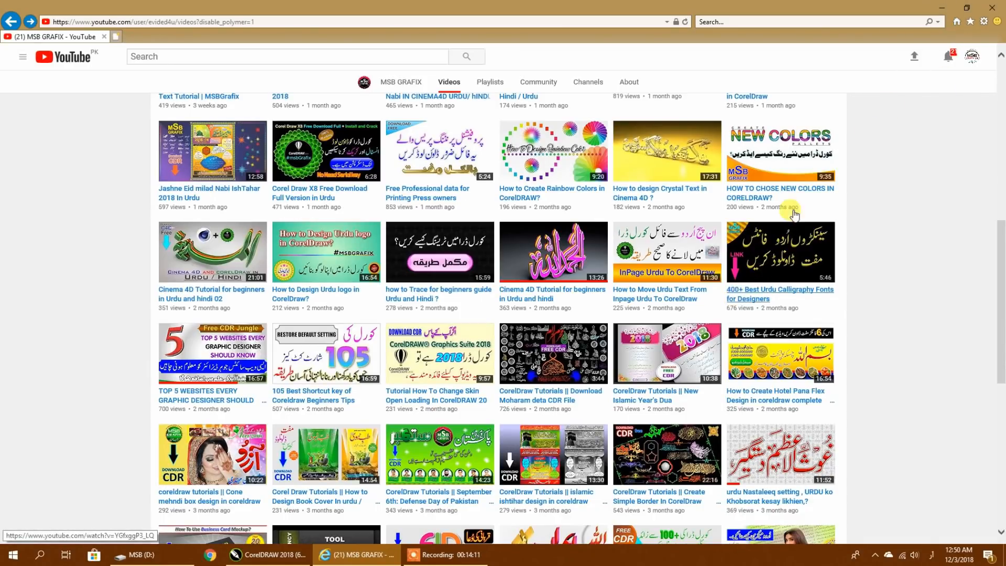
left_click(967, 6)
- Copy the symbol line's font name and paste it as the artistic text "AlFars 16 Islamic Symbols" beside the page
left_click(416, 171)
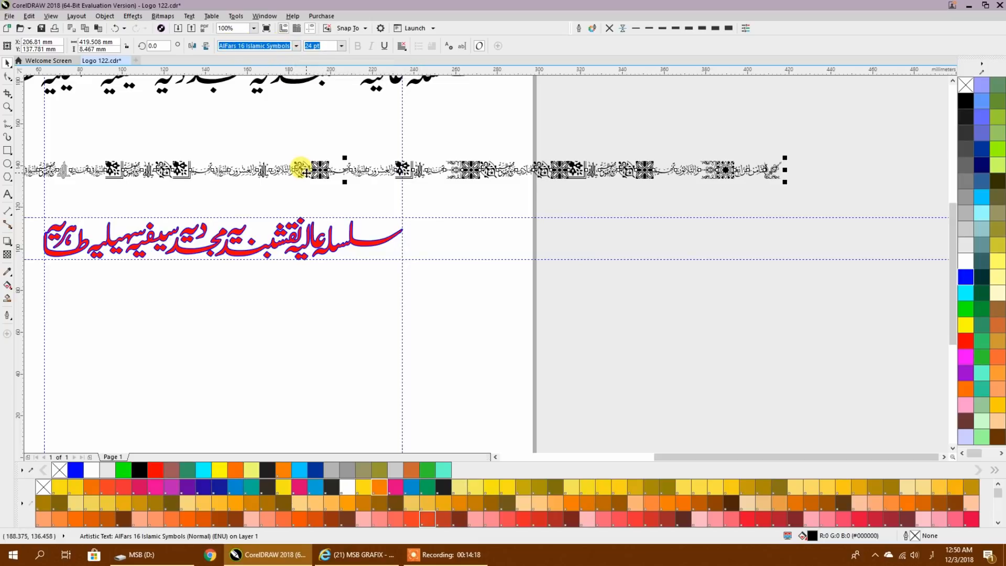
right_click(264, 45)
left_click(279, 76)
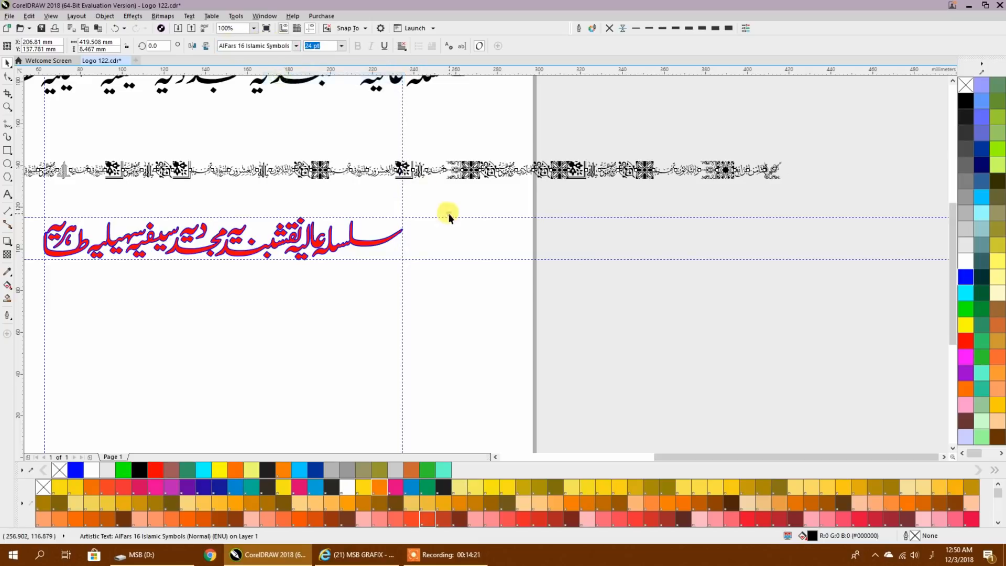
left_click(449, 213)
left_click(7, 194)
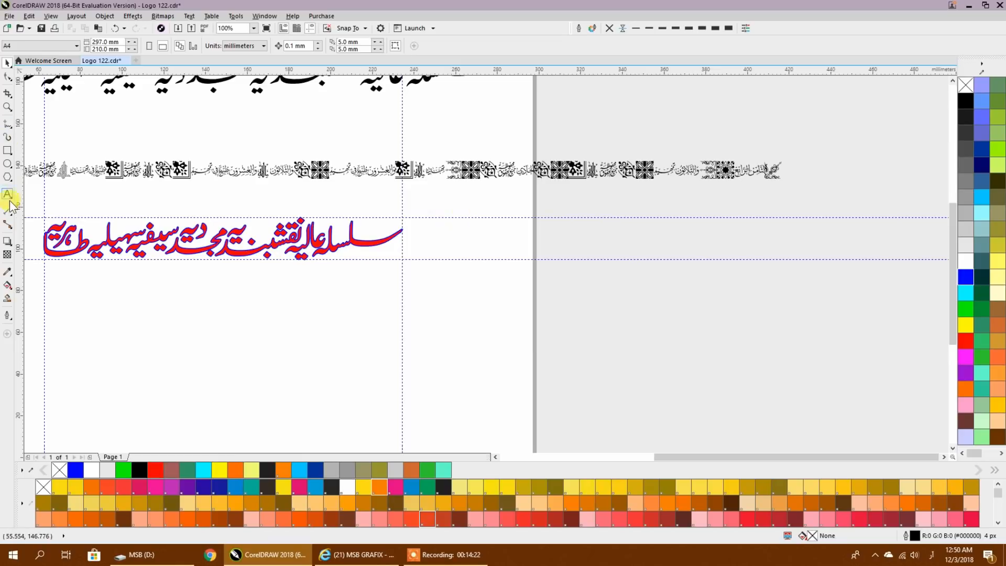
left_click(577, 210)
key("ctrl+v")
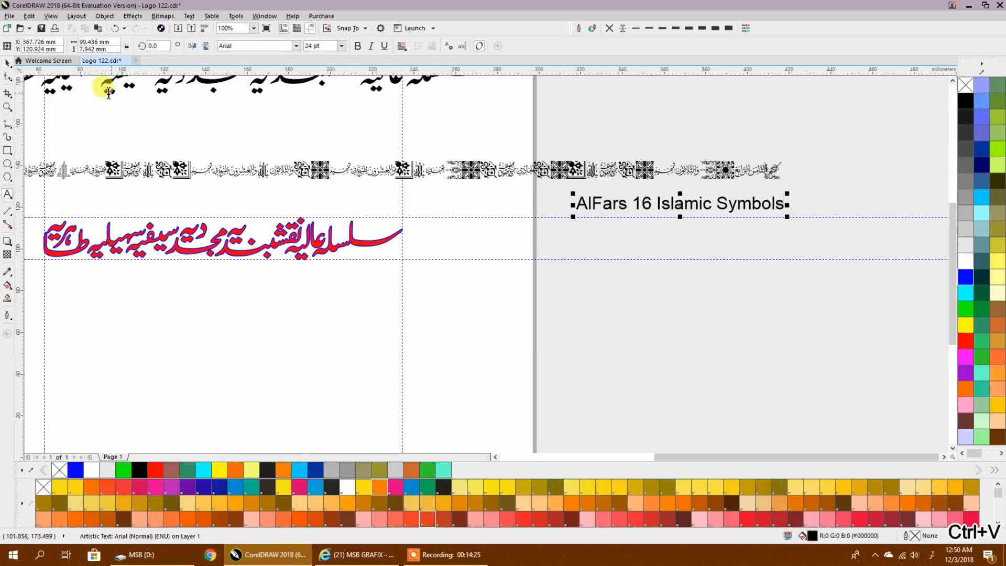
- Format the font-name label beside the page as bold blue text about 33 pt in size
left_click(626, 204)
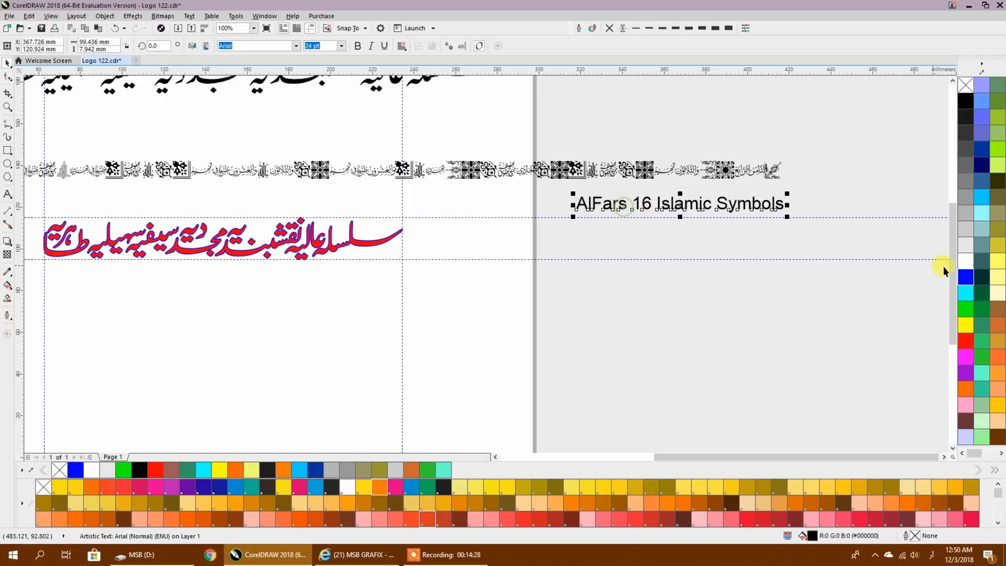
left_click(966, 276)
left_click_drag(575, 218, 543, 251)
left_click_drag(587, 206, 666, 245)
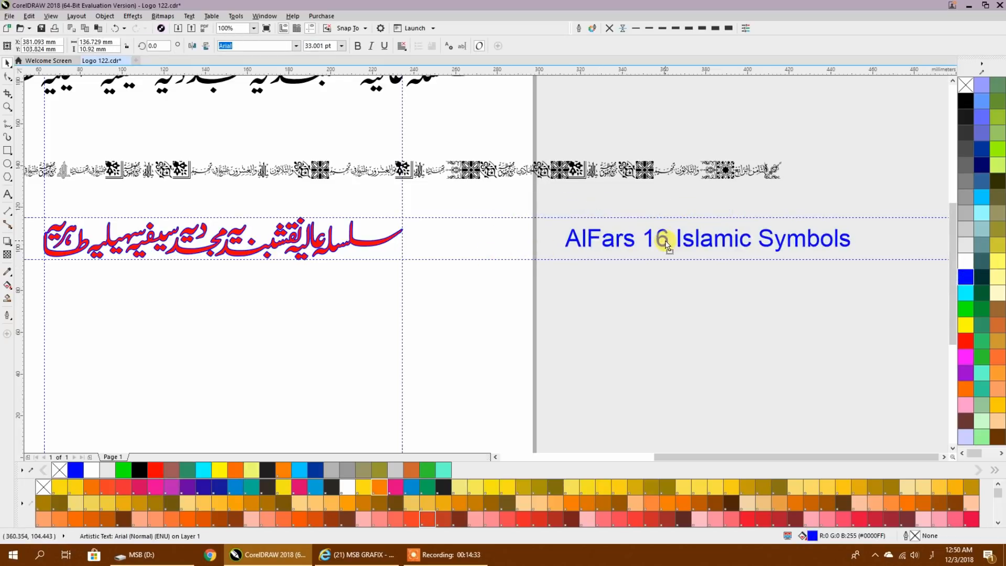
left_click(674, 321)
left_click(614, 247)
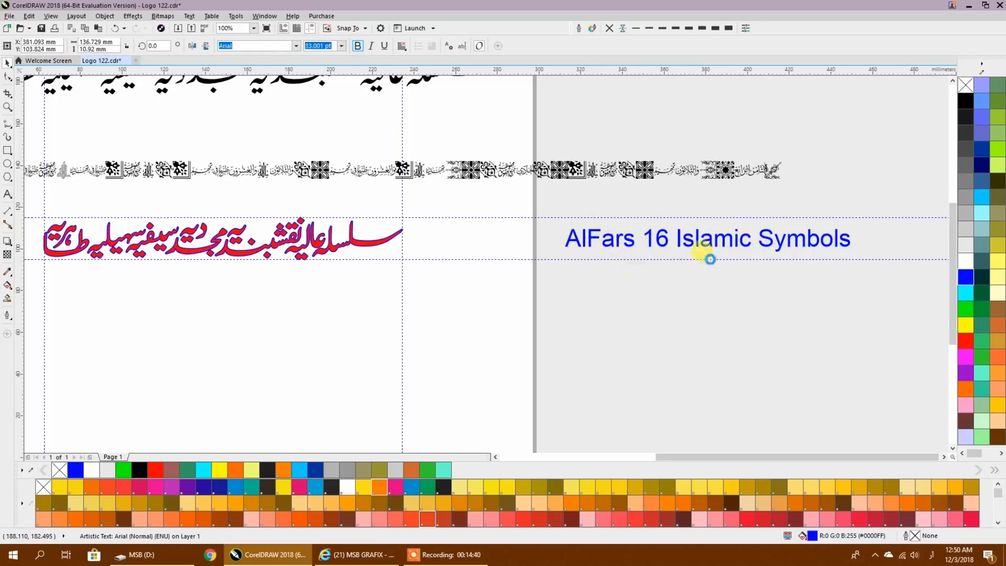
left_click(611, 311)
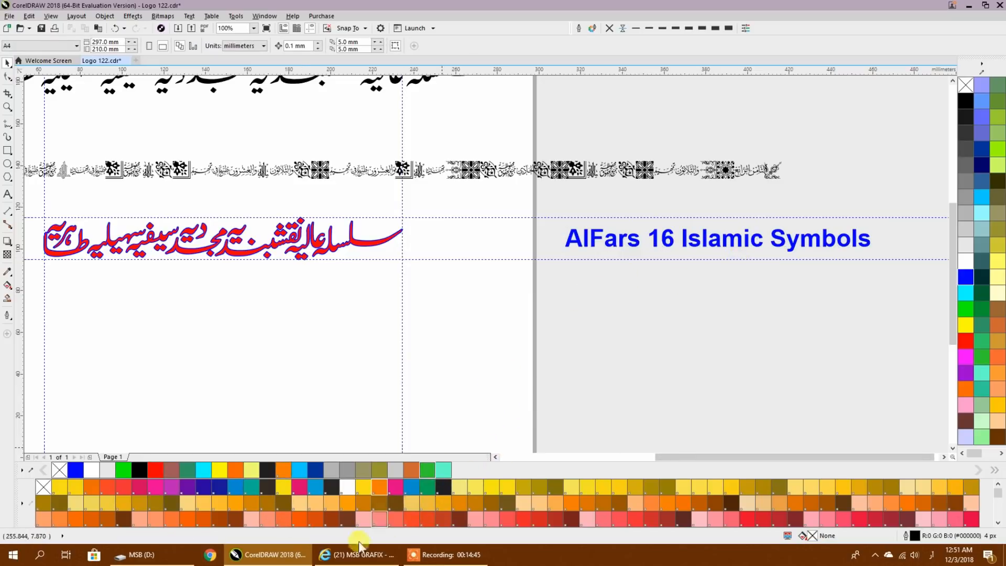
- Convert the line of Islamic symbols to curves and ungroup it
left_click(366, 219)
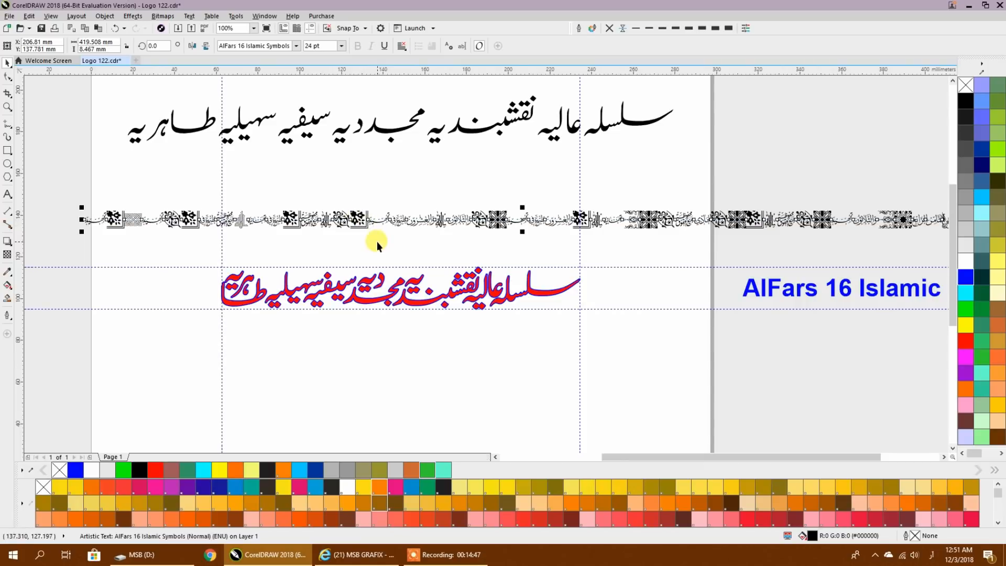
key("ctrl+q")
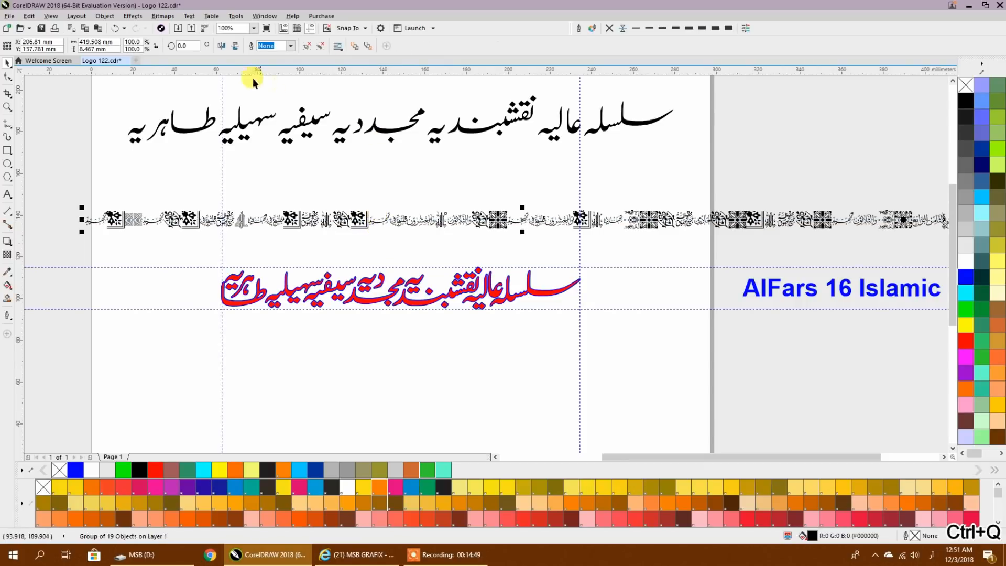
left_click(306, 47)
left_click_drag(139, 239, 213, 253)
left_click(214, 253)
- Break apart the first ornament curve, which holds the floral block and the interlaced pattern
scroll(212, 250, "up", 3)
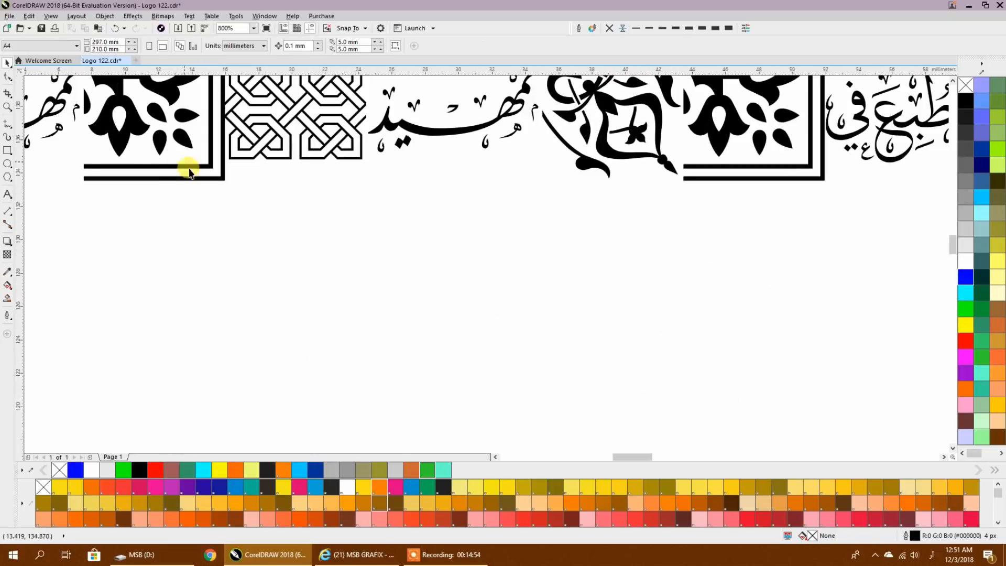
scroll(196, 177, "down", 1)
left_click(193, 164)
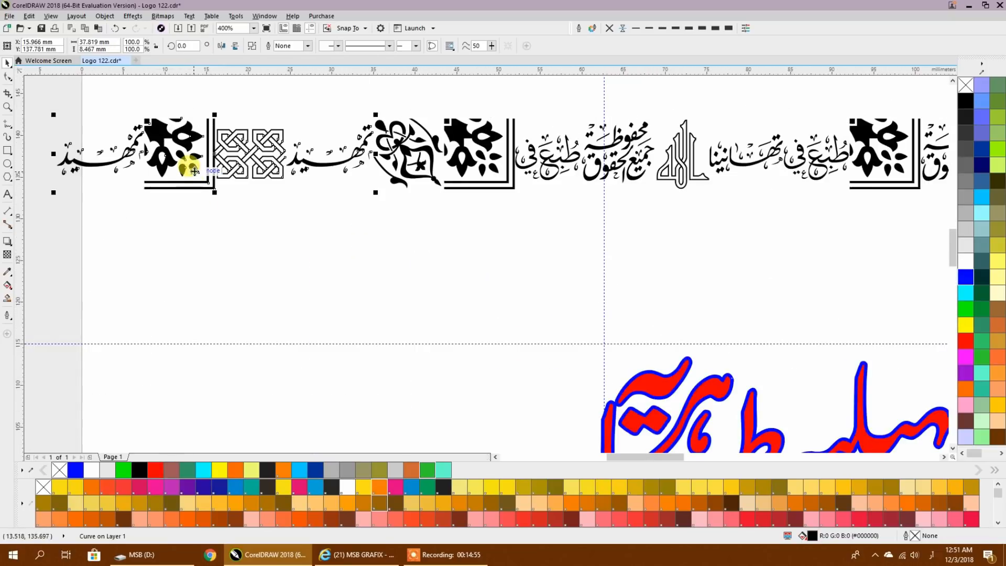
left_click(252, 46)
left_click(233, 224)
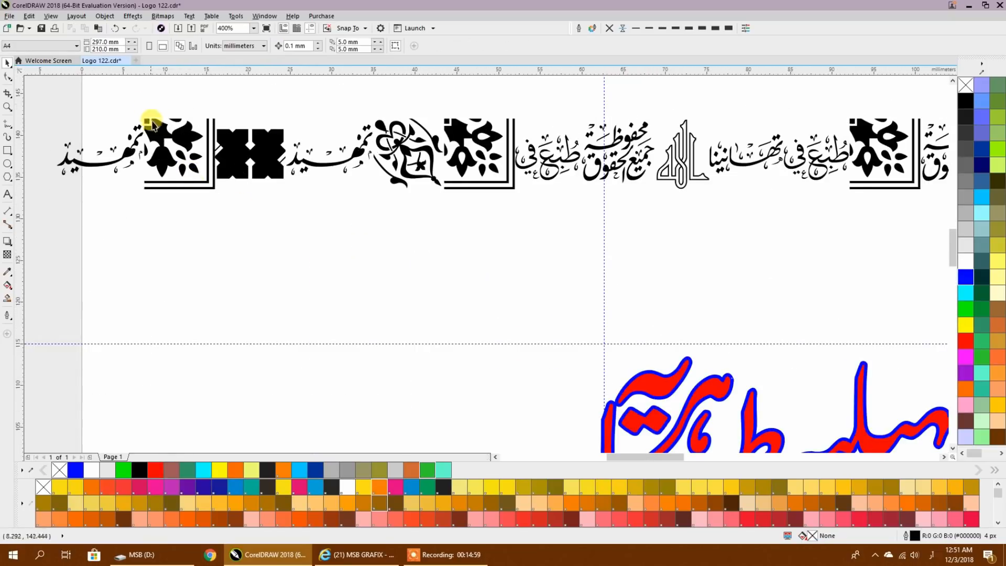
- Undo the last edits, and delete the floral block and interlaced pattern between the first two words of the symbol line
key("ctrl+z")
key("ctrl+z")
key("ctrl+z")
left_click_drag(164, 112, 283, 203)
key("Delete")
left_click(212, 143)
key("Delete")
- Delete the main letter strokes of the first word and the ornaments around the second word, keeping the first word's small vowel marks
left_click(130, 149)
key("Delete")
left_click(128, 153)
key("Delete")
left_click(147, 151)
key("Delete")
left_click(137, 128)
key("Delete")
left_click(147, 122)
key("Delete")
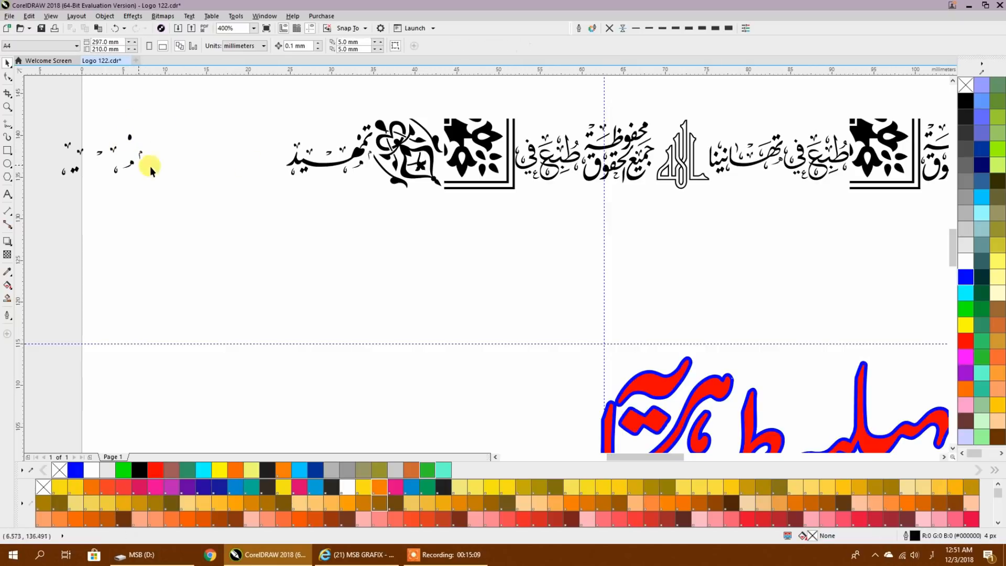
left_click(415, 135)
key("Delete")
- Break apart the curve with the outlined word Allah and its neighbouring stacked phrase, and the adjacent two-word phrase curve
left_click_drag(671, 178, 295, 223)
left_click(293, 226)
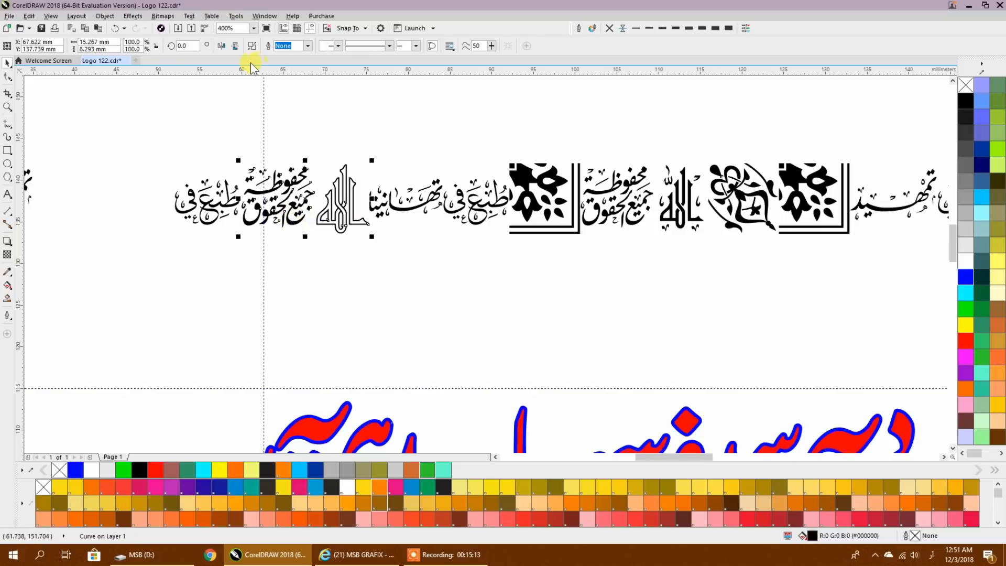
left_click(251, 46)
left_click(204, 122)
left_click(220, 200)
left_click(251, 46)
left_click(186, 113)
- Delete the main letter strokes of both broken-apart phrases near the vertical guideline, leaving only their dots and vowel marks
scroll(207, 205, "up", 1)
left_click(205, 204)
key("Delete")
left_click(180, 202)
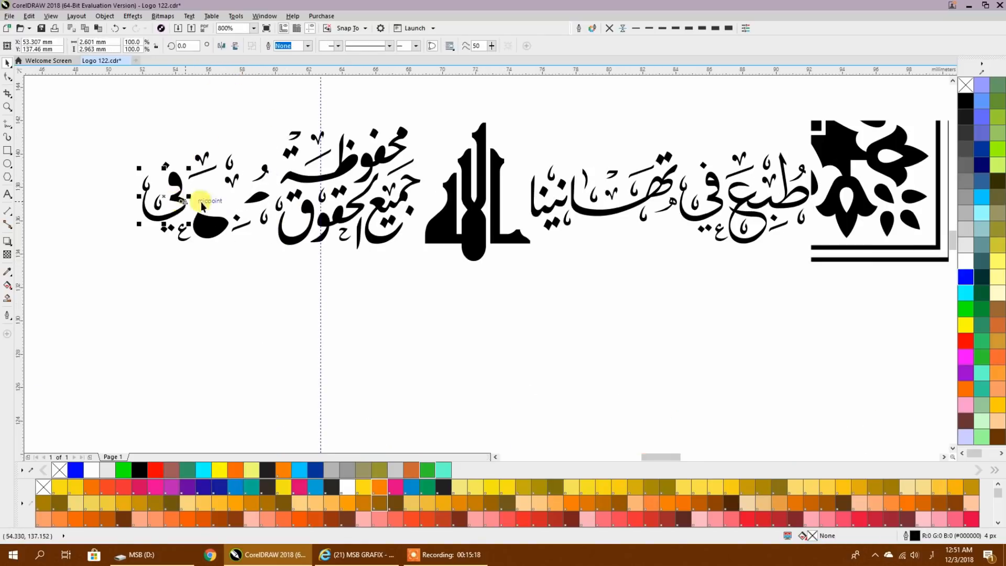
key("Delete")
left_click(336, 179)
key("Delete")
left_click(366, 161)
key("Delete")
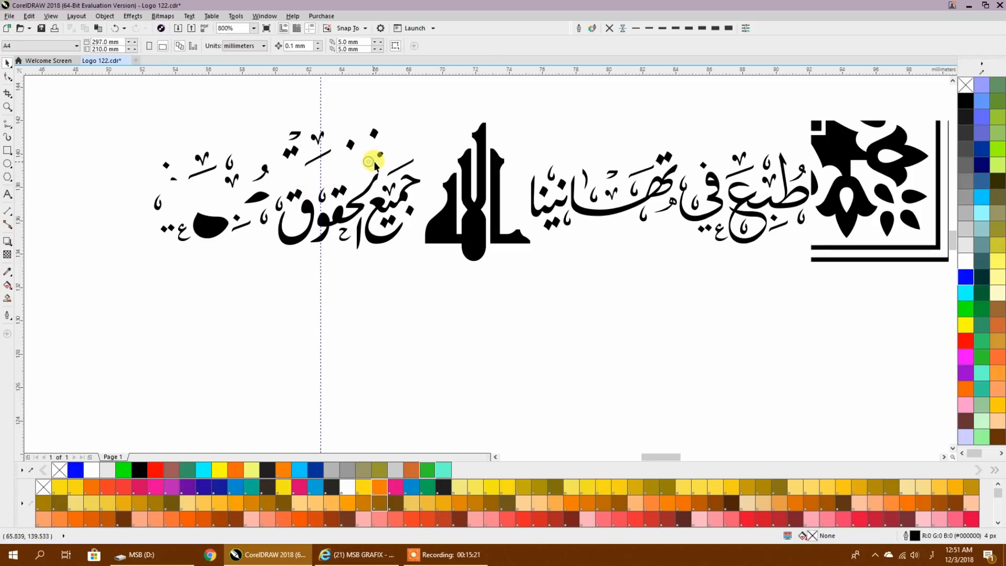
key("Delete")
left_click(384, 200)
key("Delete")
left_click(361, 194)
key("Delete")
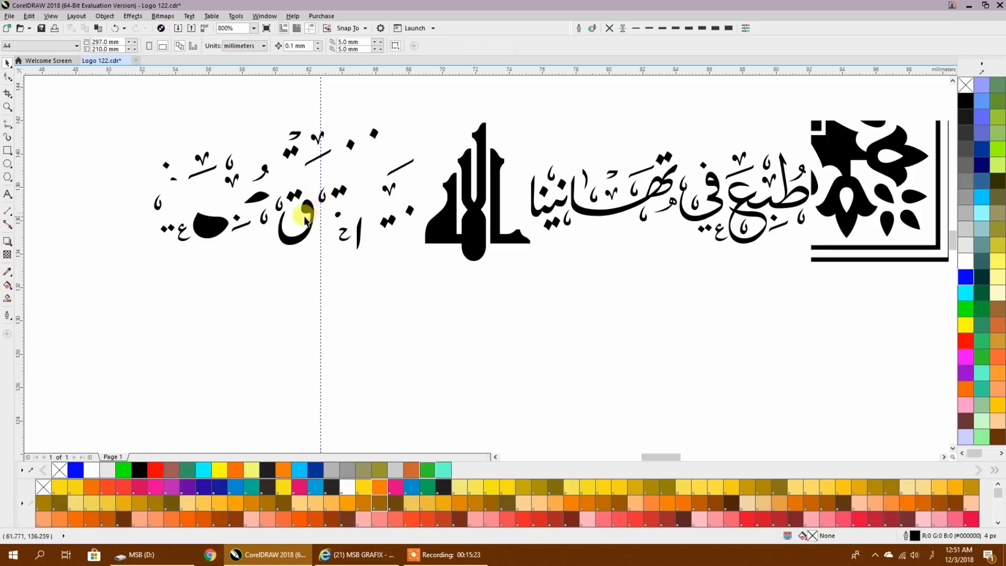
key("Delete")
left_click(257, 197)
key("Delete")
left_click(215, 221)
key("Delete")
left_click(358, 228)
- Delete all the solid pieces of the broken-apart word Allah
key("Delete")
left_click(470, 223)
key("Delete")
left_click(474, 225)
key("Delete")
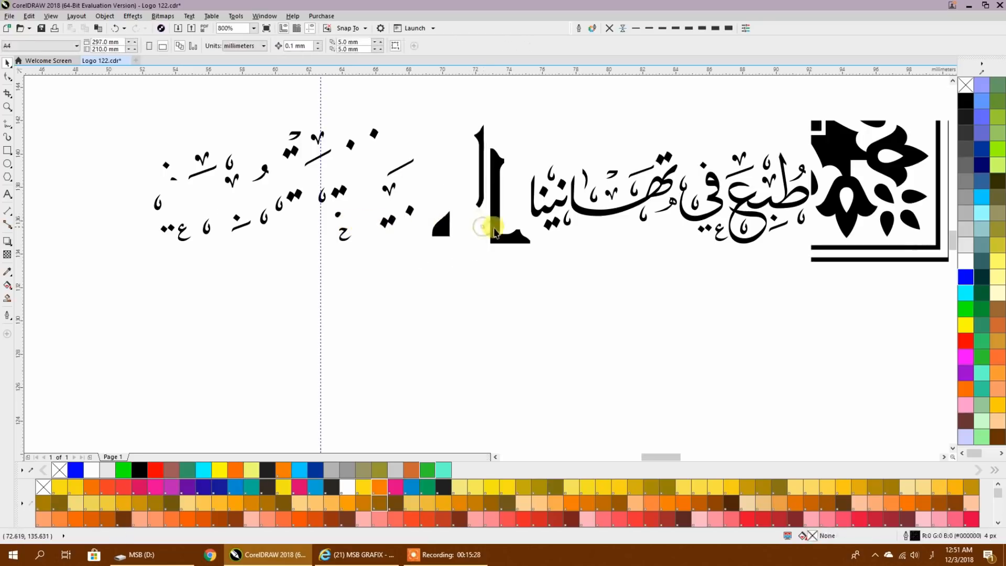
left_click(496, 228)
key("Delete")
mouse_move(510, 257)
left_mouse_down()
mouse_move(433, 112)
mouse_move(530, 270)
mouse_move(241, 317)
left_mouse_up()
key("Delete")
key("Delete")
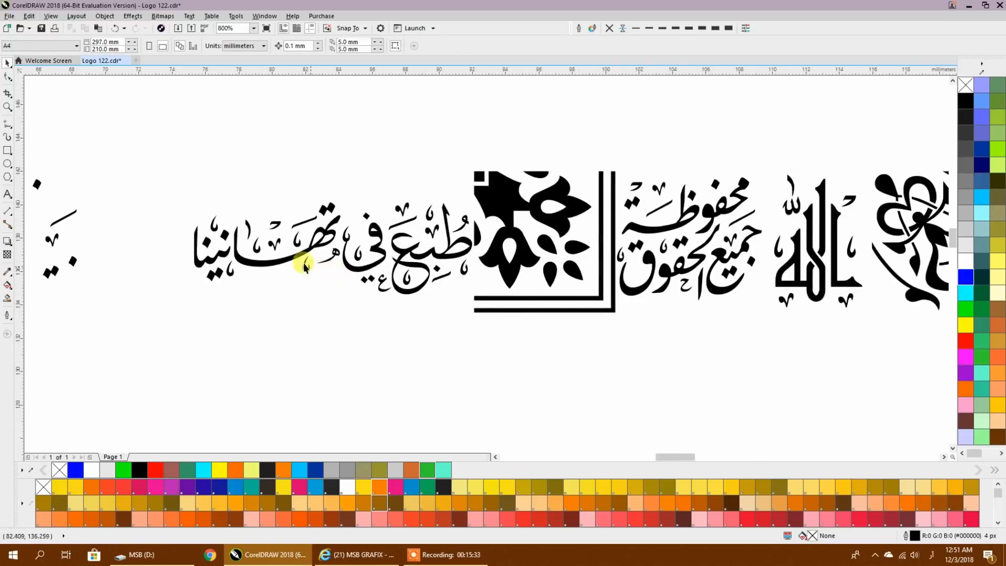
- Break apart the next phrase curve together with its attached floral corner block
left_click(299, 257)
left_click(251, 48)
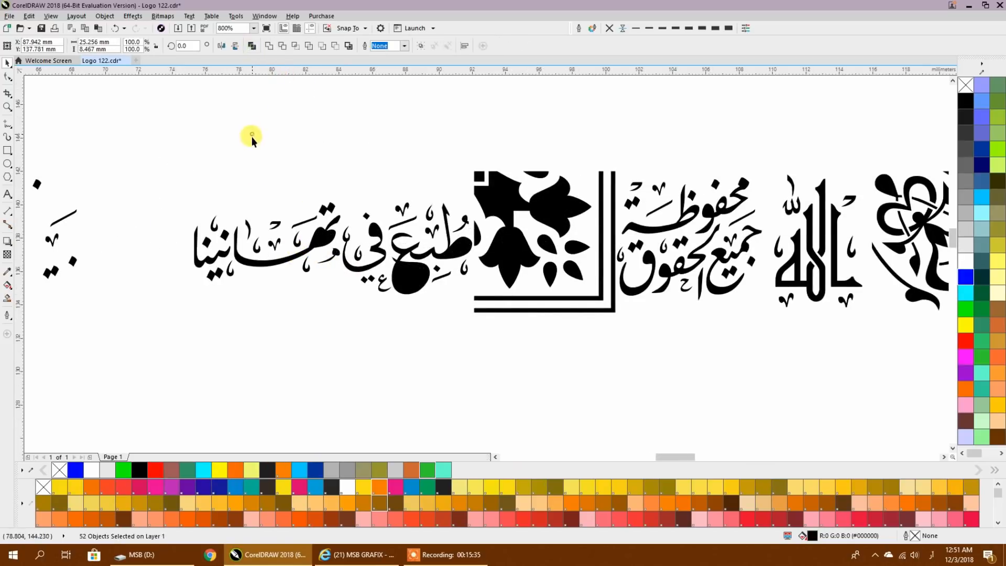
left_click(252, 137)
- Delete the main letter strokes of that phrase, keeping its dots and small vowel marks
left_click(294, 262)
key("Delete")
left_click(336, 238)
key("Delete")
left_click(317, 240)
key("Delete")
left_click(327, 210)
key("Delete")
left_click(226, 254)
key("Delete")
left_click(220, 271)
key("Delete")
left_click(225, 234)
key("Delete")
left_click(208, 242)
key("Delete")
left_click(407, 283)
key("Delete")
left_click(410, 277)
key("Delete")
left_click(456, 250)
key("Delete")
left_click(375, 250)
key("Delete")
- Delete the floral corner block beside the phrase, including its petals and double border lines
left_click(526, 246)
key("Delete")
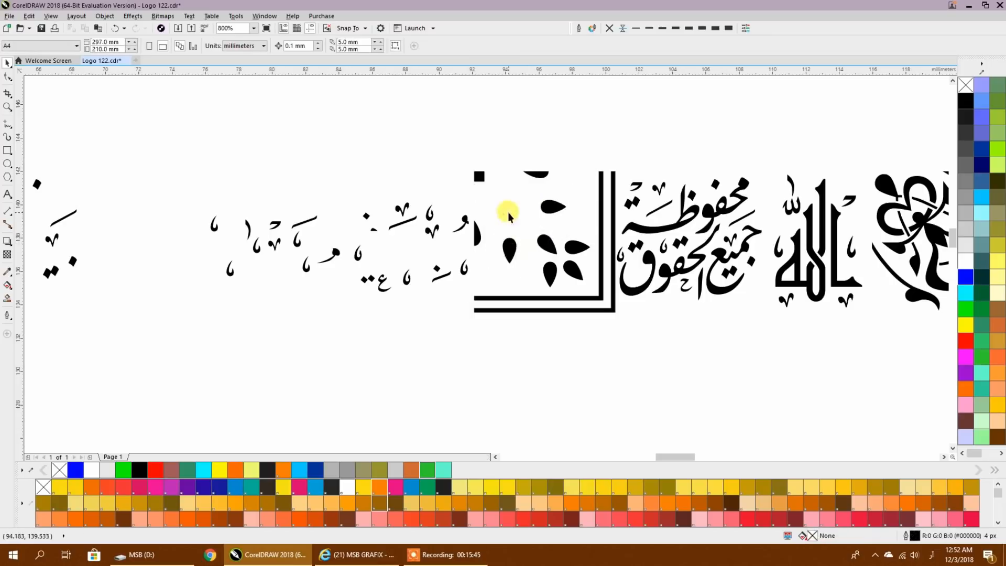
left_click_drag(548, 276, 454, 139)
key("Delete")
- Delete the rest of the symbol line beyond the phrases already reduced to vowel marks
scroll(244, 212, "down", 2)
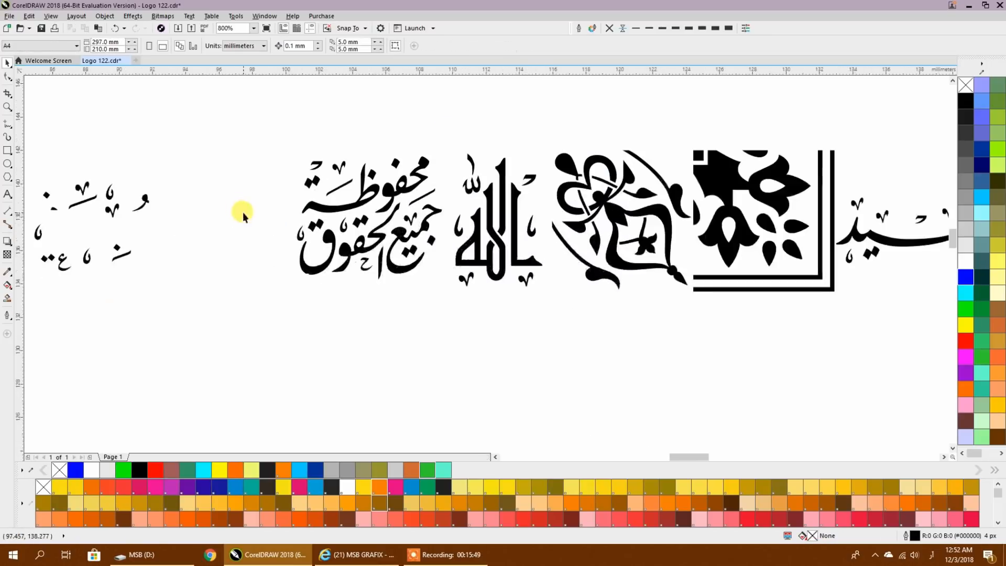
scroll(254, 215, "down", 4)
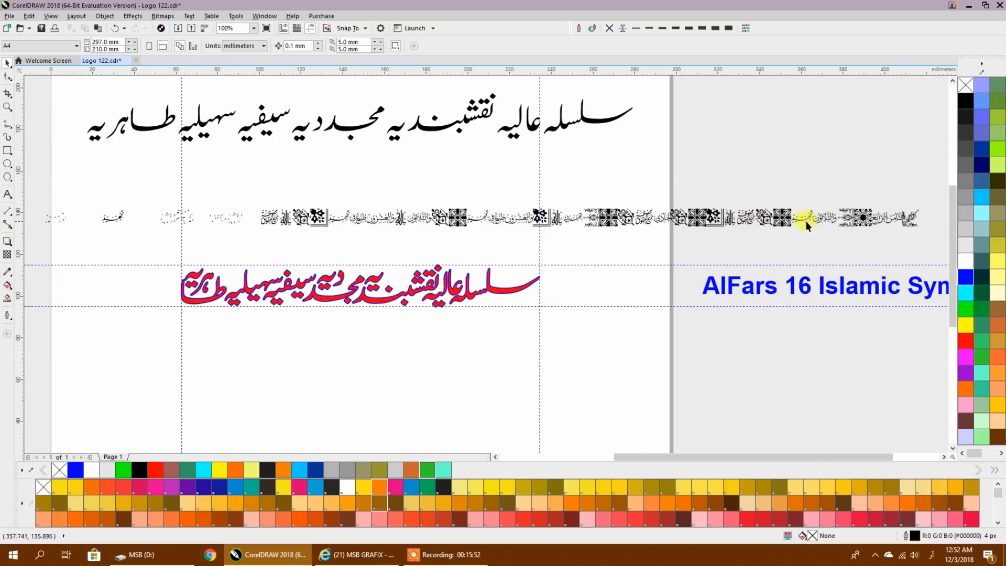
left_click_drag(929, 190, 365, 278)
left_click_drag(272, 255, 250, 249)
key("Delete")
- Delete the main letter strokes of the one word still intact, leaving only its small marks
scroll(265, 252, "up", 2)
scroll(346, 242, "up", 2)
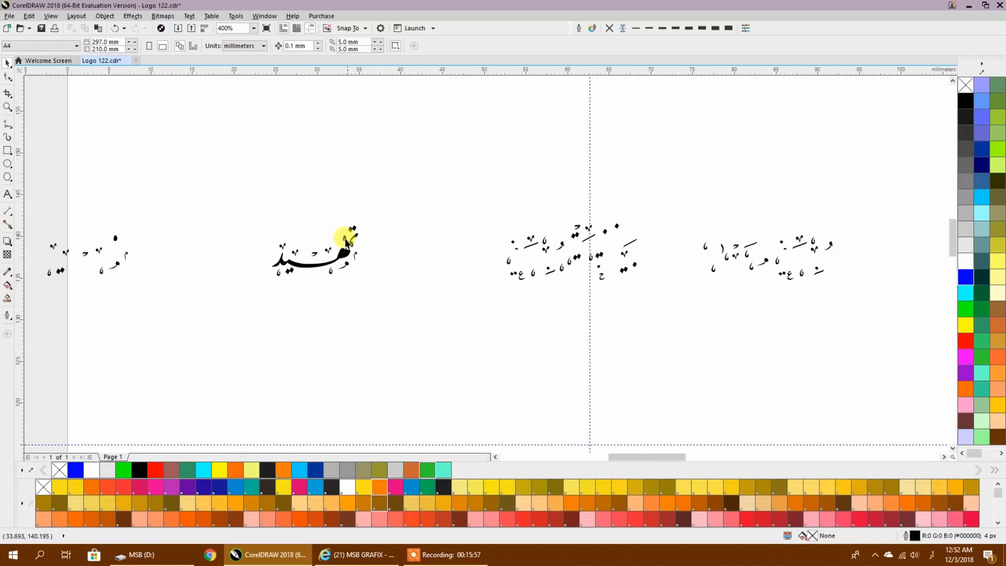
scroll(325, 252, "up", 2)
left_click(310, 263)
key("Delete")
left_click(368, 230)
key("Delete")
left_click(375, 199)
key("Delete")
left_click(391, 180)
key("Delete")
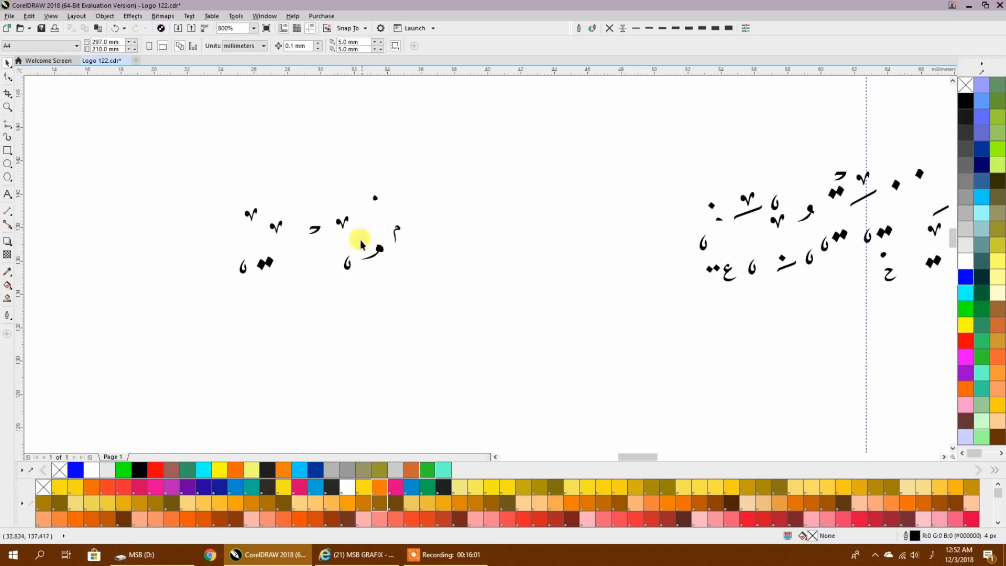
- Combine the pieces of the heh-shaped mark in that cluster and delete the dot above it
left_click_drag(354, 237, 389, 266)
left_click(255, 46)
left_click(378, 195)
left_click(375, 198)
key("Delete")
scroll(311, 213, "down", 1)
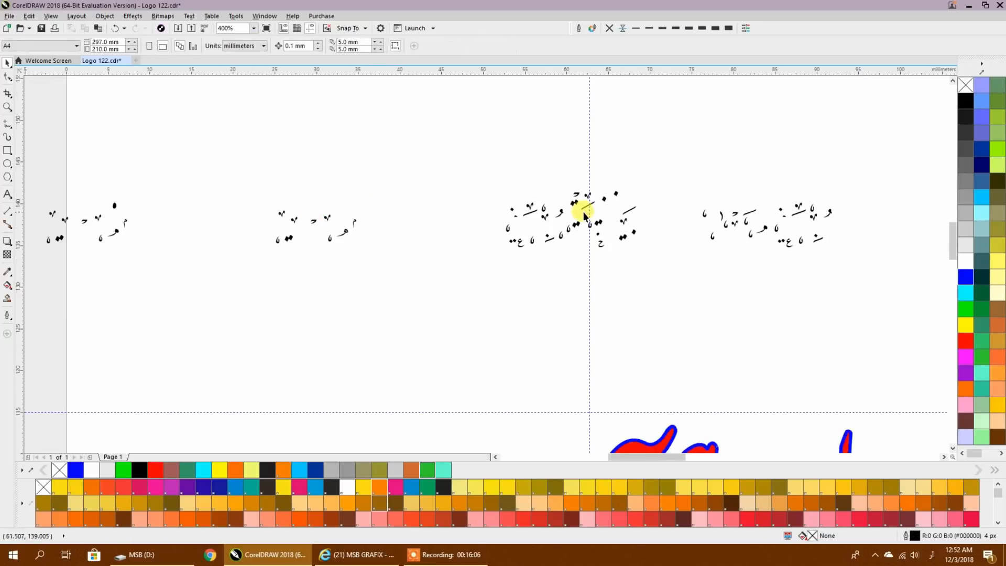
- Move the two outlying clusters of vowel marks in beside the two phrase clusters to form one continuous row
left_click_drag(565, 216, 366, 234)
scroll(382, 248, "down", 1)
scroll(119, 217, "left", 1)
left_click_drag(119, 218, 576, 246)
left_click_drag(246, 223, 314, 262)
left_click_drag(300, 242, 487, 229)
scroll(476, 225, "up", 2)
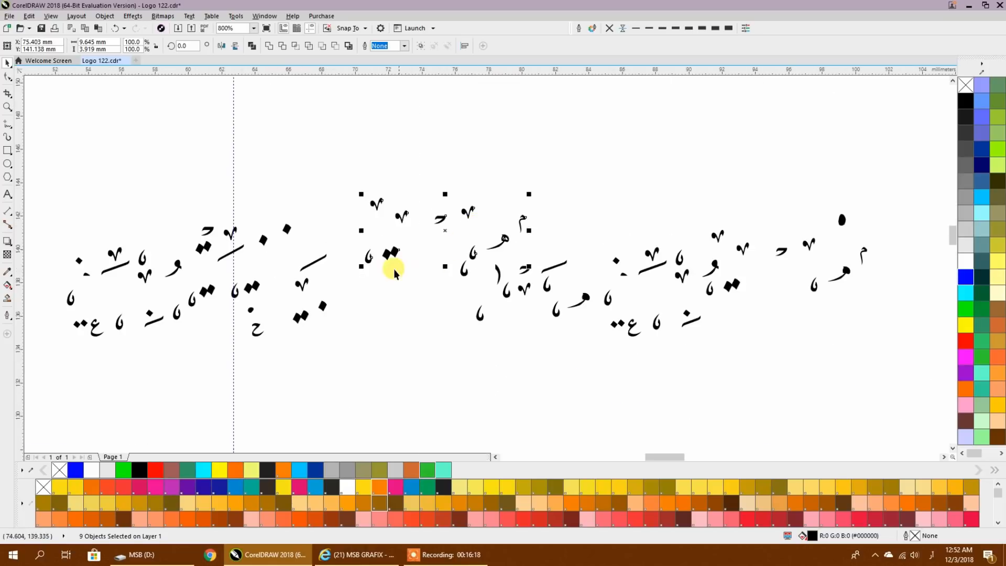
- Combine the pieces of the heh-shaped mark in the lower middle of the row so its holes are open
left_click(373, 297)
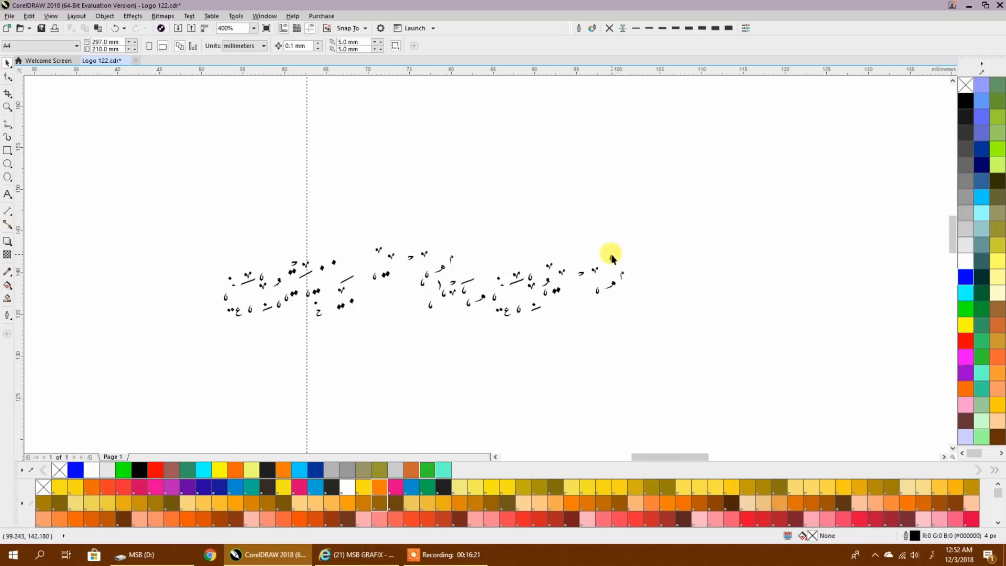
scroll(472, 315, "up", 4)
left_click(518, 237)
left_click(253, 46)
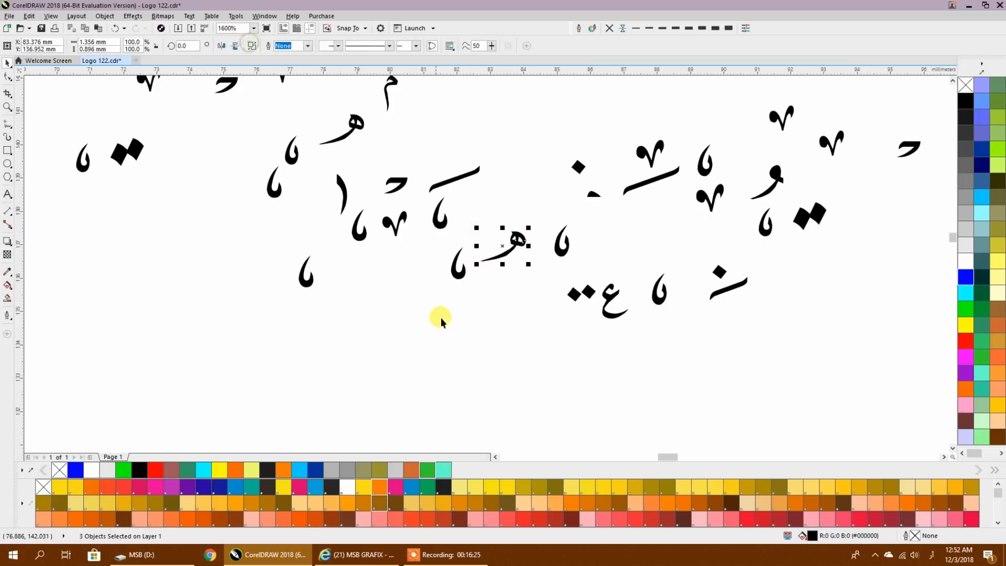
left_click(449, 330)
scroll(548, 298, "down", 1)
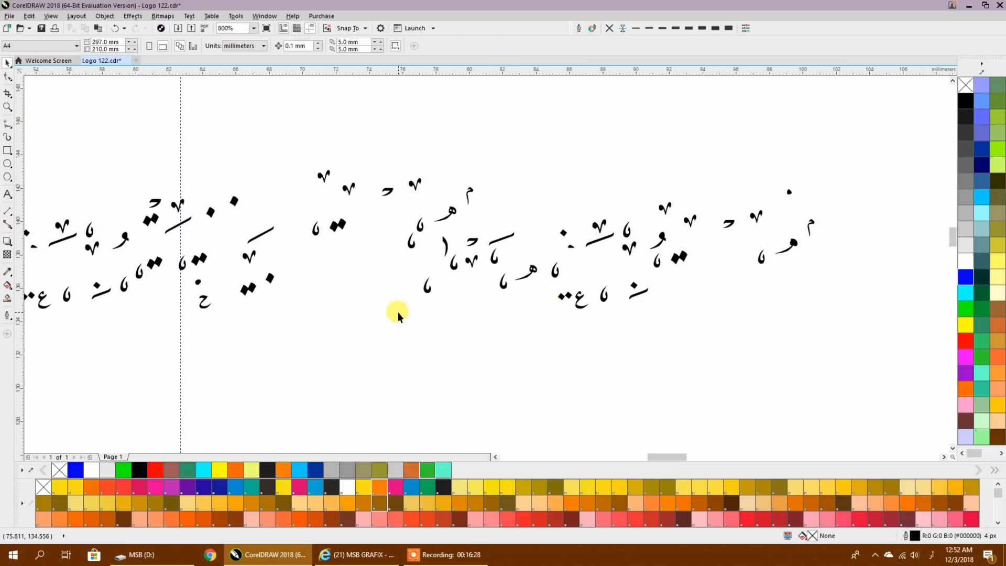
- Scatter copies of the small hah-shaped mark through the gaps above, below and at the start of the row
left_click_drag(397, 312, 536, 320)
mouse_move(341, 311)
left_mouse_down()
mouse_move(448, 291)
mouse_move(501, 270)
mouse_move(512, 248)
mouse_move(669, 228)
mouse_move(743, 203)
mouse_move(732, 195)
mouse_move(702, 219)
mouse_move(858, 315)
mouse_move(485, 292)
mouse_move(415, 189)
mouse_move(273, 184)
mouse_move(184, 195)
mouse_move(139, 238)
left_mouse_up()
key("space")
key("space")
key("space")
key("space")
key("space")
key("space")
key("space")
key("space")
key("space")
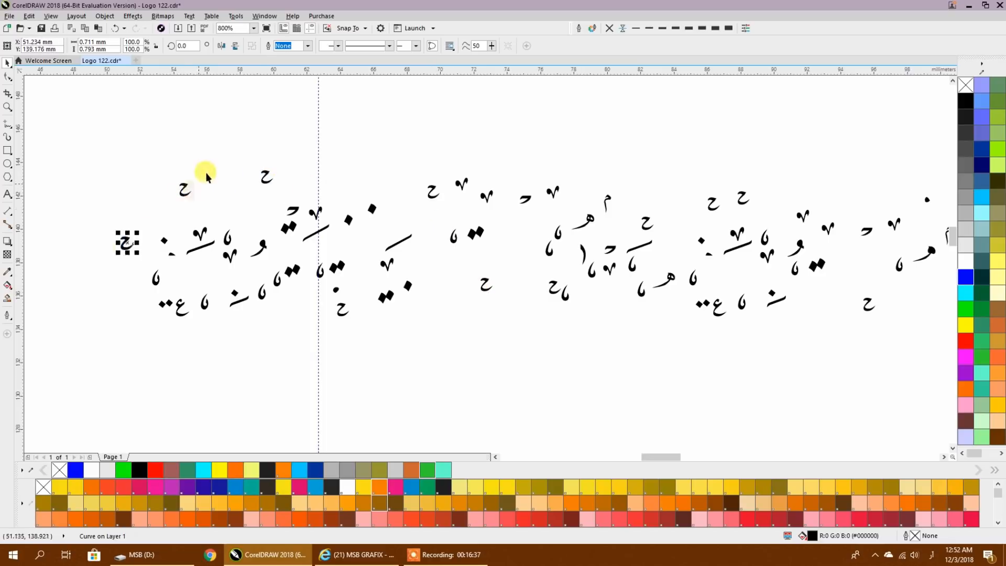
- Duplicate the whole row of vowel marks to build a block of three stacked rows
scroll(205, 168, "down", 2)
left_click_drag(135, 162, 627, 272)
left_click_drag(496, 219, 498, 164)
left_click_drag(431, 157, 437, 274)
right_click(437, 273)
left_click(690, 260)
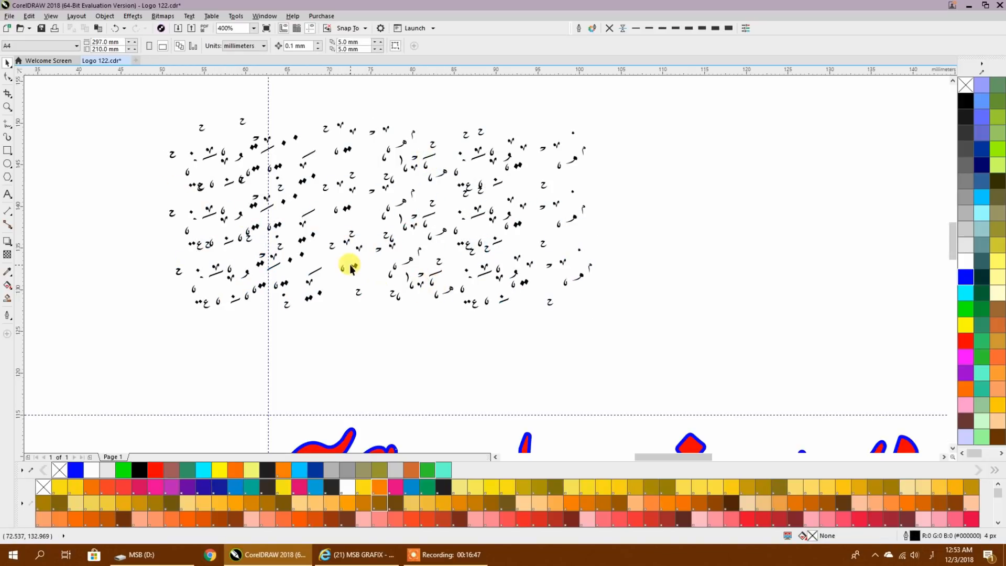
- Fill the marks in the centre of the middle row blue and those in the centre of the top row red
left_click_drag(315, 260, 398, 279)
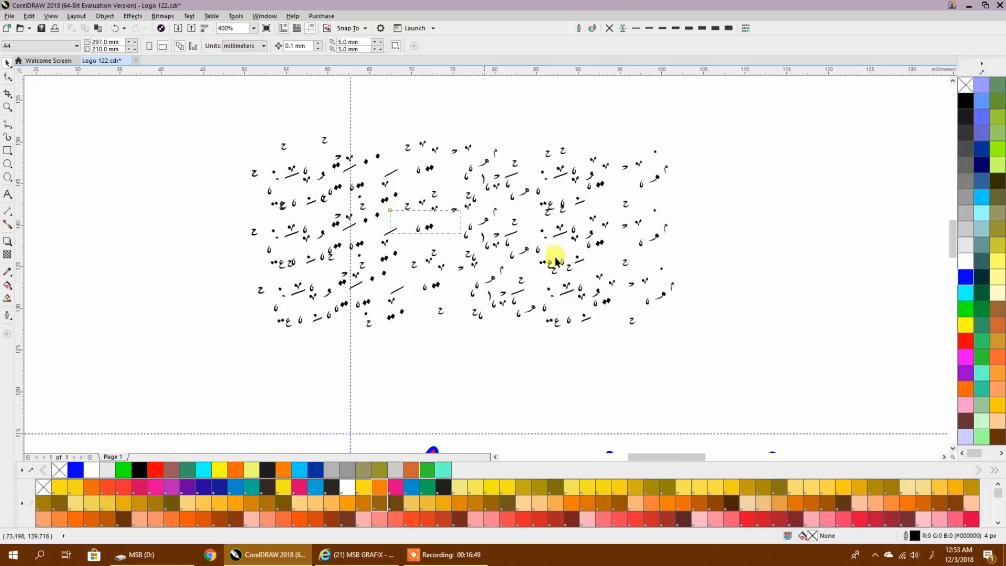
left_click_drag(414, 212, 636, 275)
left_click(966, 292)
left_click(965, 273)
left_click(761, 253)
left_click_drag(333, 129, 554, 213)
left_click(963, 338)
- Fill the marks at the start of the lower rows magenta, the bottom row's end orange and its centre green
left_click_drag(208, 230, 364, 306)
left_click(964, 353)
left_click_drag(768, 370, 571, 266)
left_click(963, 386)
left_click_drag(563, 361, 411, 258)
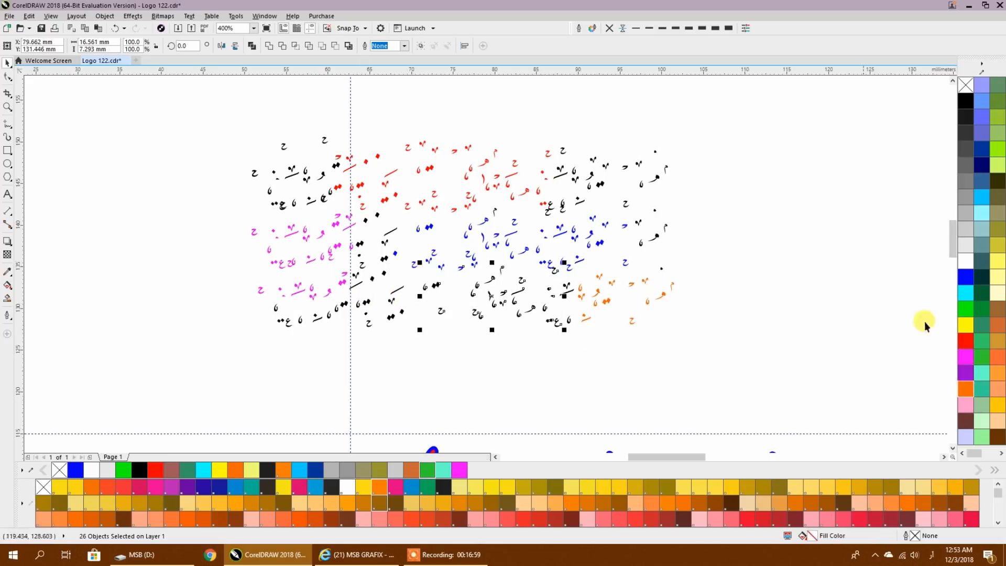
- Fill the marks at the top row's right end magenta and the black marks just beside the vertical guideline orange
left_click_drag(684, 121, 523, 216)
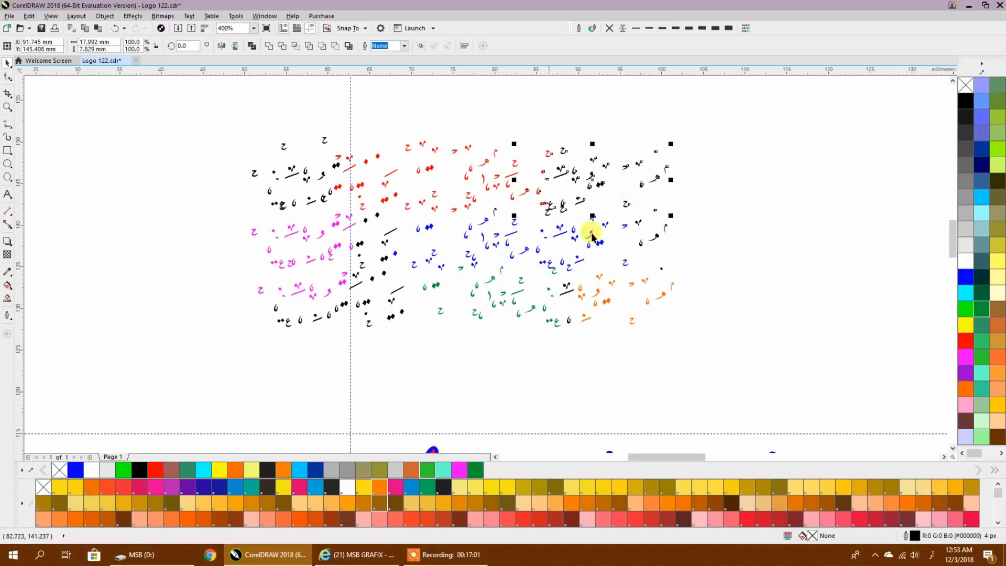
left_click(965, 358)
left_click(693, 261)
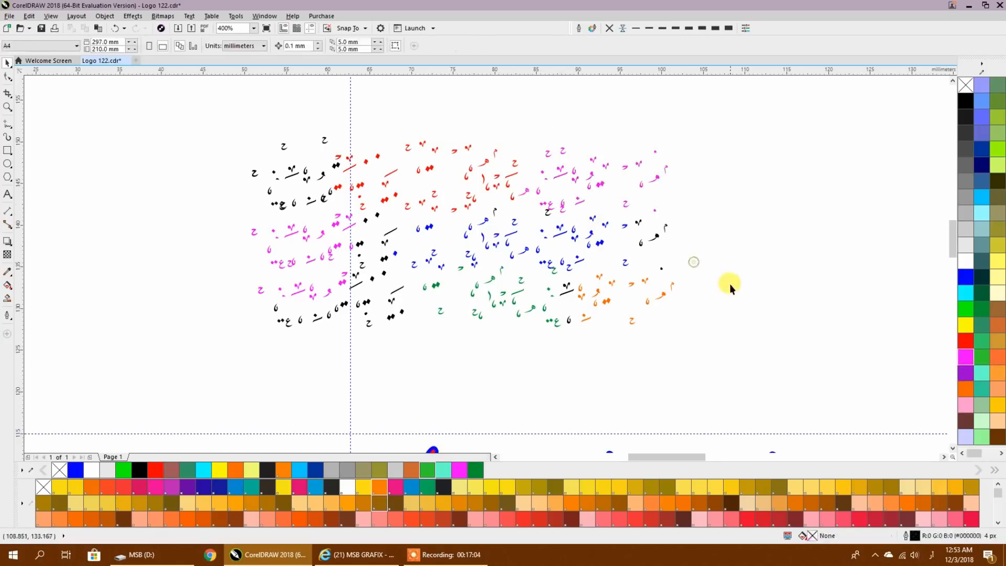
left_click_drag(398, 318, 400, 321)
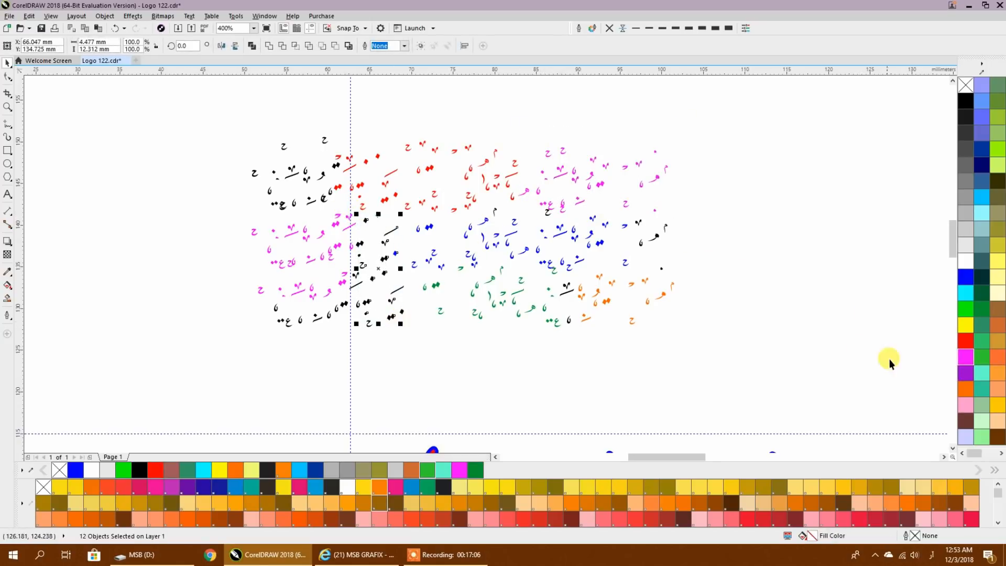
left_click(770, 348)
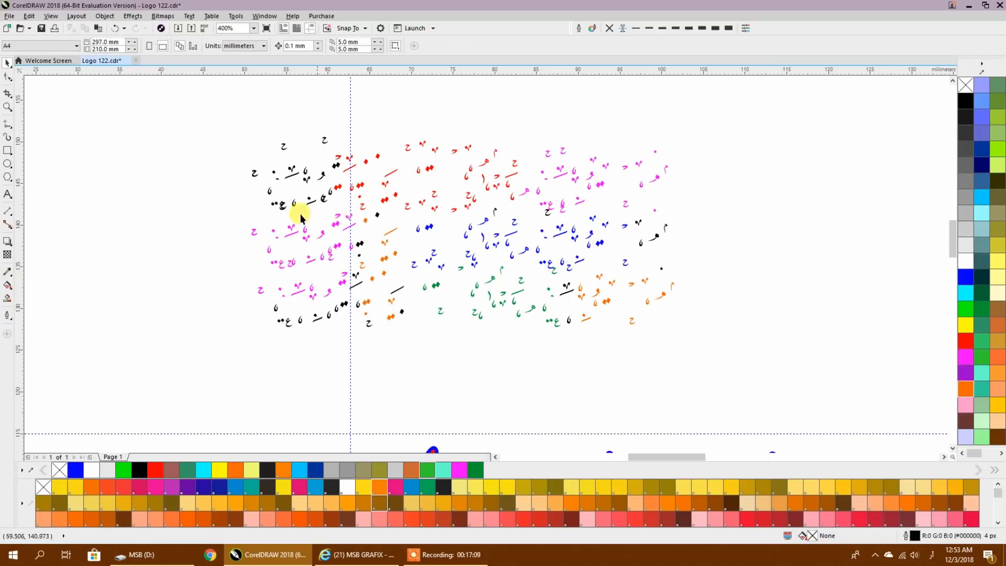
- Select the entire block of coloured marks and move it to just above the middle of the red calligraphy
scroll(330, 202, "up", 2)
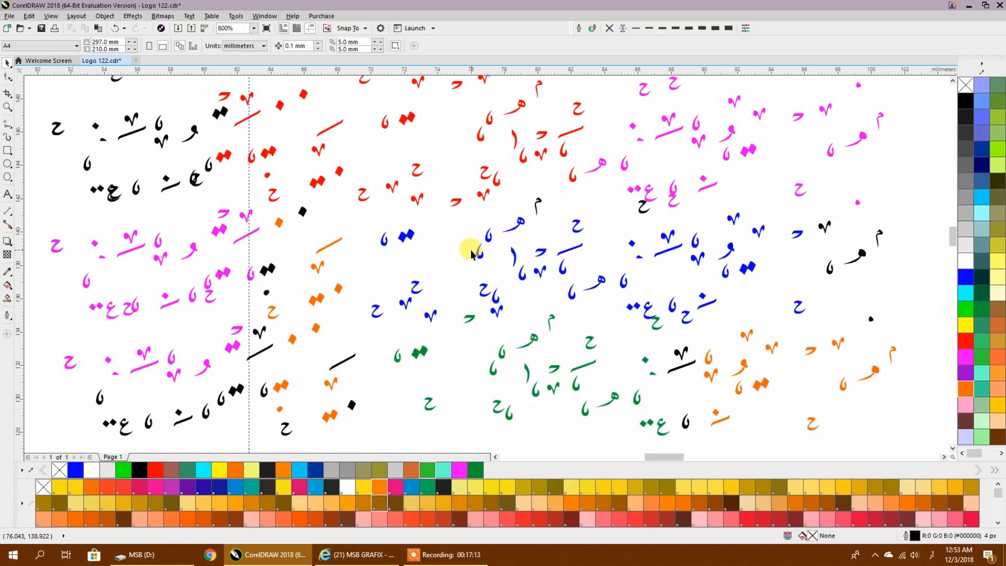
scroll(471, 254, "down", 4)
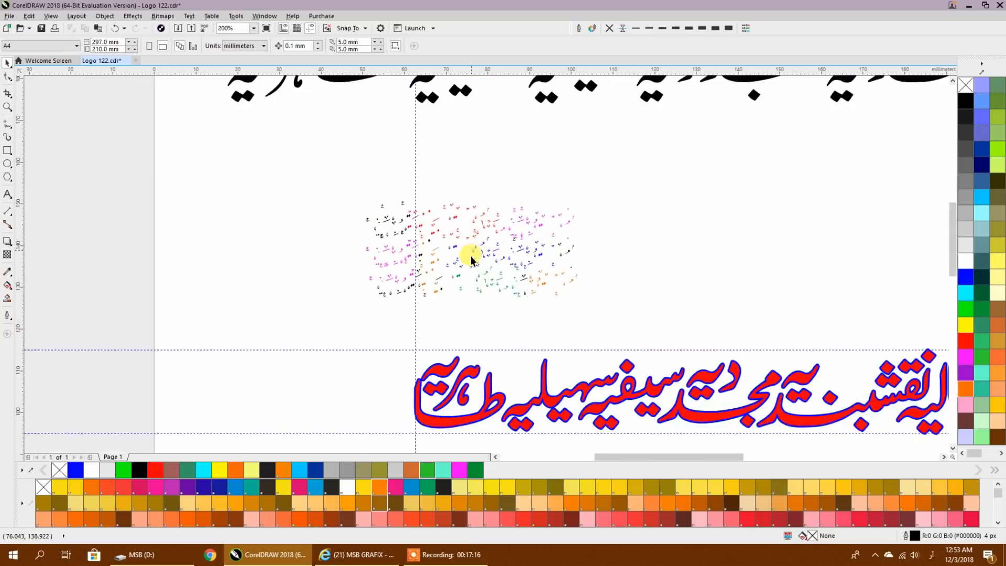
left_click_drag(400, 282, 401, 283)
left_click_drag(330, 236, 637, 285)
left_click_drag(659, 332, 566, 313)
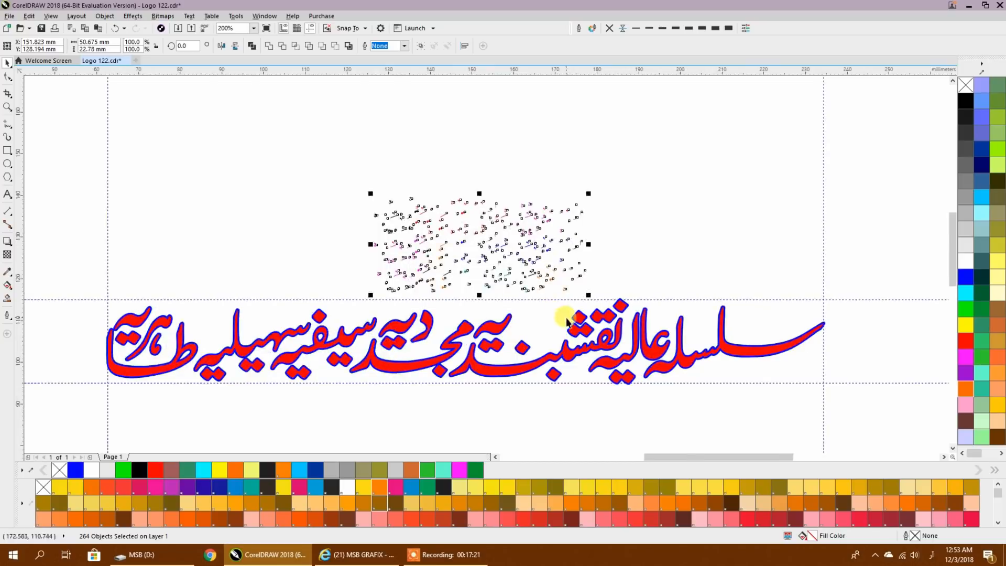
- Combine the three orange pieces of the he-shaped mark near the right end of the marks' lower rows into a single curve
scroll(568, 312, "up", 2)
left_click(627, 260)
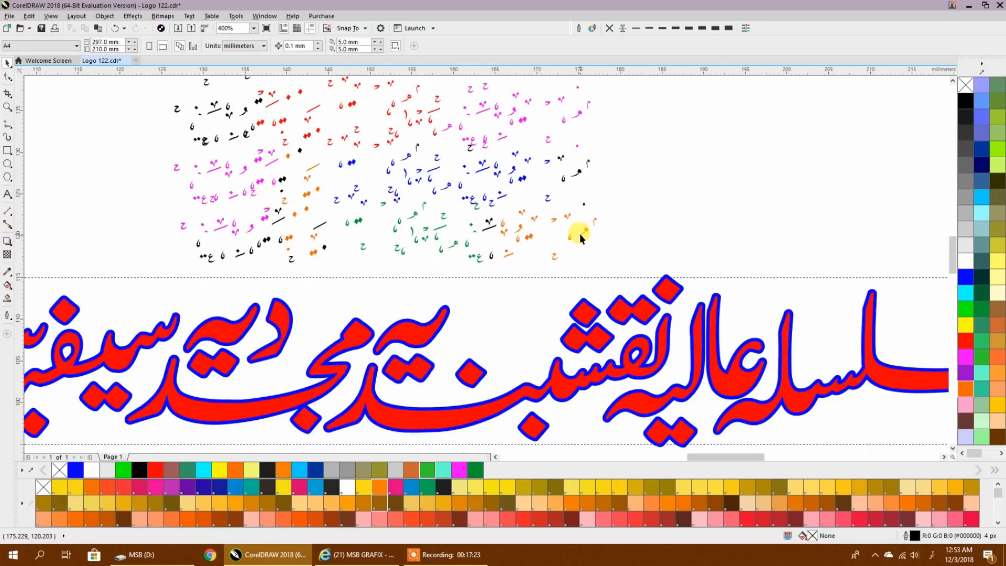
scroll(580, 233, "up", 1)
left_click_drag(569, 244, 570, 244)
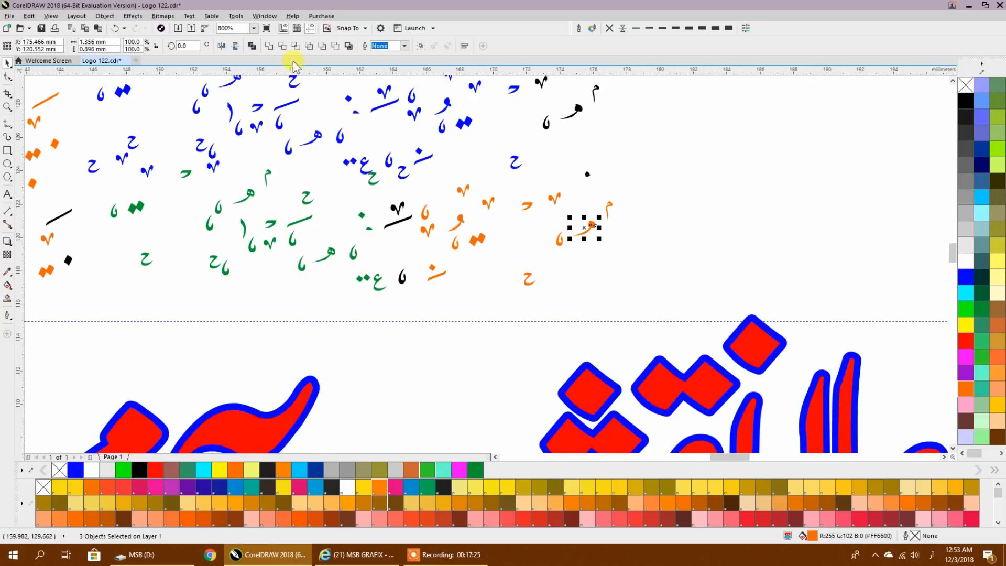
key("ctrl+l")
scroll(498, 189, "down", 1)
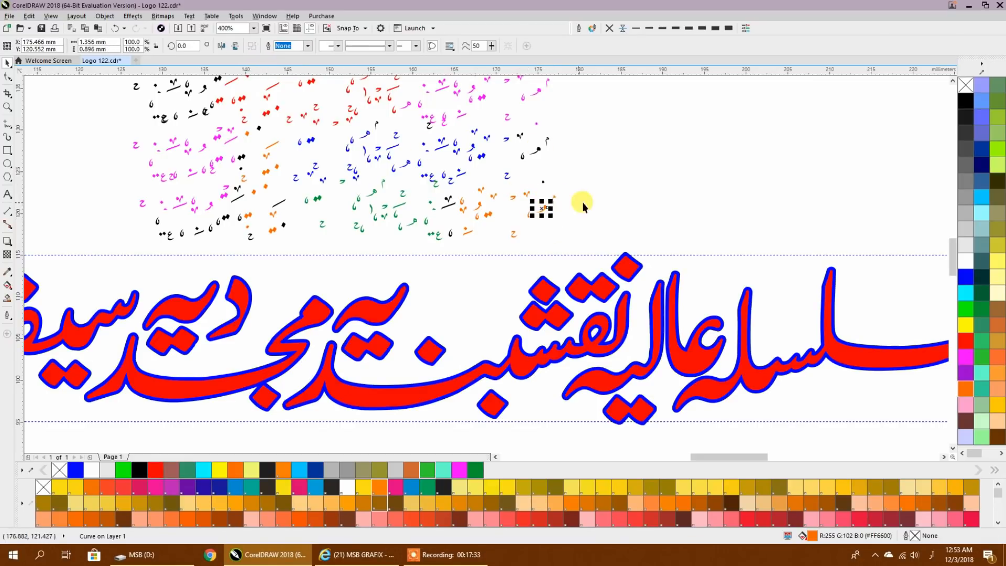
- Delete the orange he-shaped mark, and recolour the red calligraphy solid black without an outline
key("Delete")
left_click_drag(577, 200, 393, 152)
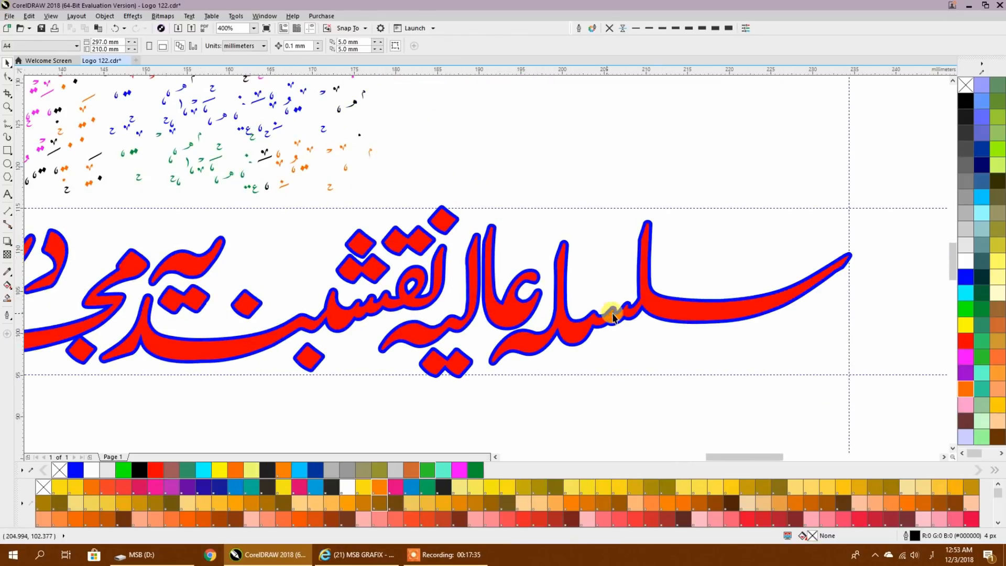
left_click(652, 314)
left_click(609, 28)
left_click(966, 100)
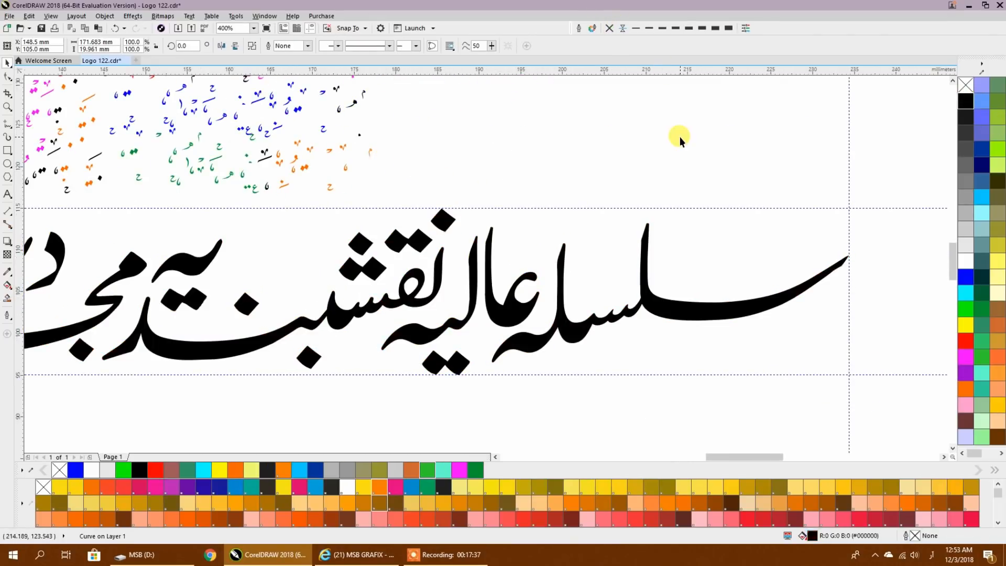
left_click(679, 136)
- Copy a black slanted dash from the marks block to the empty space beside it, and scale the calligraphy down to 48%
scroll(375, 168, "left", 3)
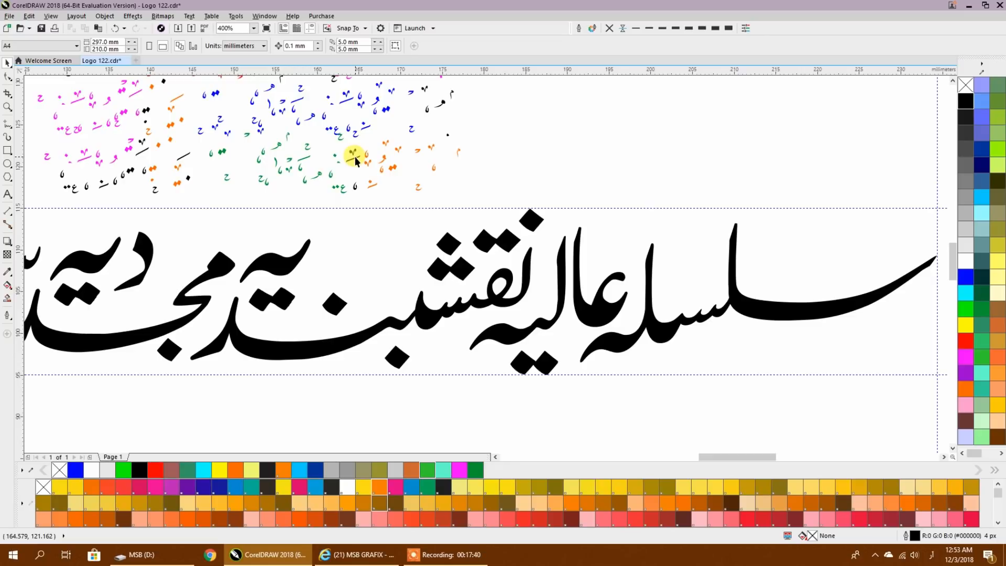
left_click_drag(354, 156, 601, 166)
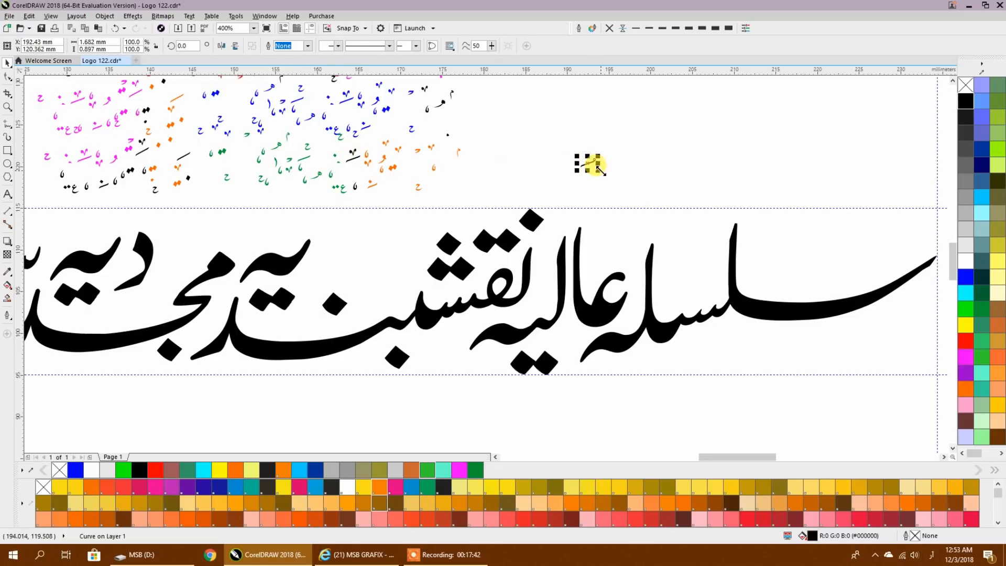
scroll(659, 173, "down", 1)
left_click(703, 239)
mouse_move(804, 278)
left_mouse_down()
mouse_move(703, 274)
mouse_move(619, 290)
left_mouse_up()
scroll(507, 233, "up", 1)
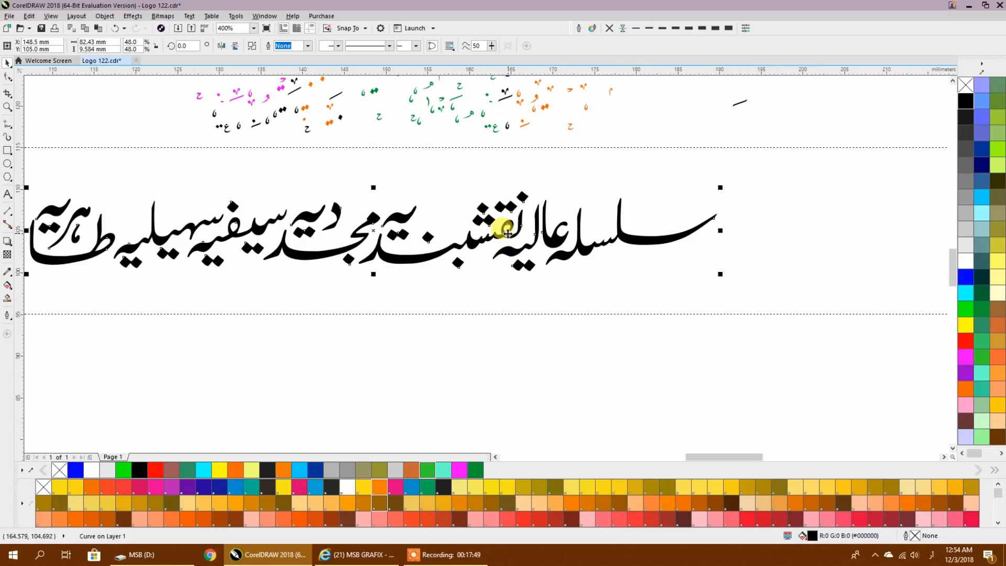
- Place copies of the black dash above and below the letters along the whole calligraphy line, starting at its right end
mouse_move(743, 103)
left_mouse_down()
mouse_move(719, 128)
mouse_move(691, 207)
mouse_move(702, 207)
left_mouse_up()
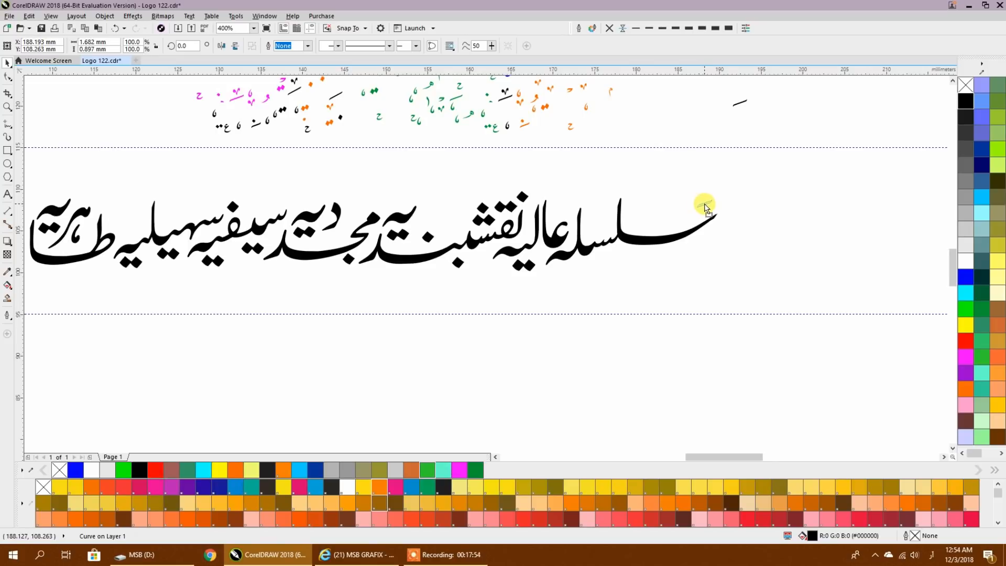
left_click_drag(705, 204, 705, 204)
mouse_move(704, 204)
left_mouse_down()
mouse_move(585, 261)
mouse_move(573, 200)
mouse_move(515, 185)
mouse_move(209, 200)
mouse_move(187, 207)
mouse_move(174, 247)
mouse_move(92, 205)
mouse_move(52, 196)
mouse_move(322, 248)
mouse_move(469, 253)
mouse_move(331, 283)
mouse_move(242, 263)
mouse_move(147, 270)
mouse_move(592, 266)
mouse_move(601, 204)
mouse_move(491, 197)
mouse_move(446, 219)
mouse_move(295, 203)
mouse_move(132, 216)
mouse_move(671, 220)
mouse_move(625, 198)
mouse_move(695, 257)
mouse_move(193, 253)
mouse_move(93, 268)
mouse_move(405, 177)
mouse_move(703, 126)
left_mouse_up()
key("space")
- Enlarge the orange drop-shaped mark to 213.1% and place copies among the letters of the first words, from the right end to the middle
key("space")
key("space")
key("space")
key("space")
key("space")
key("space")
key("space")
key("space")
key("space")
key("space")
key("space")
key("space")
key("space")
key("space")
mouse_move(551, 129)
left_mouse_down()
mouse_move(581, 187)
mouse_move(556, 170)
mouse_move(664, 268)
mouse_move(620, 271)
mouse_move(557, 312)
mouse_move(523, 271)
mouse_move(493, 274)
left_mouse_up()
left_click(690, 220)
key("space")
key("space")
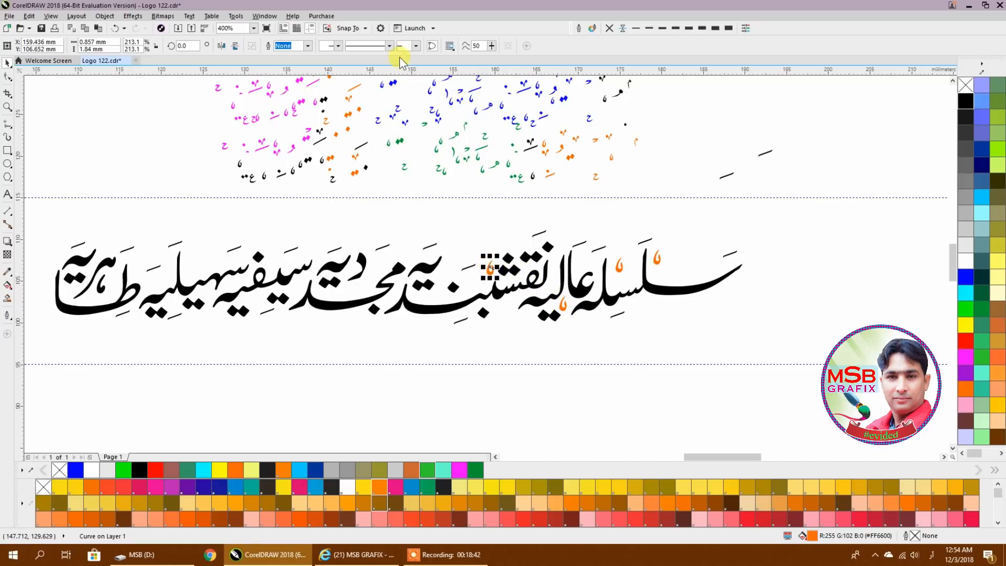
- Place more orange drop-shaped marks along the remaining words to the left end, and leave the spare beside the marks block
left_click(366, 29)
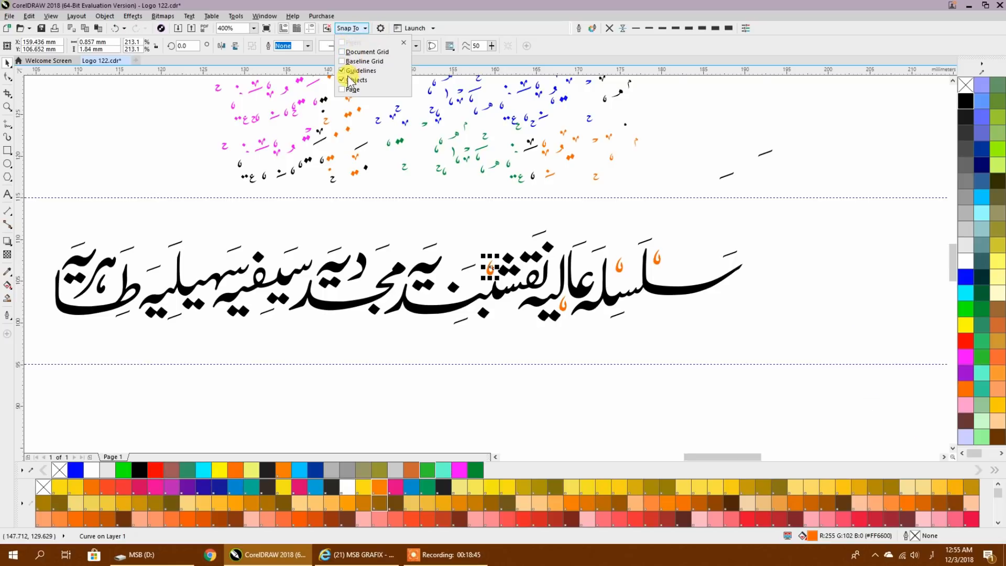
left_click(454, 220)
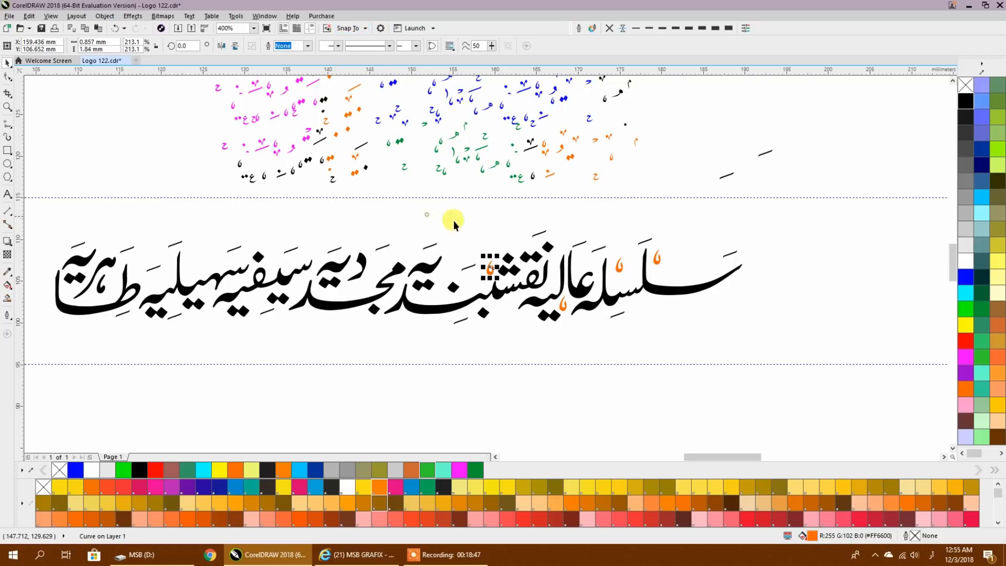
mouse_move(488, 269)
left_mouse_down()
mouse_move(536, 275)
mouse_move(541, 258)
mouse_move(489, 297)
mouse_move(453, 286)
mouse_move(448, 271)
mouse_move(431, 299)
mouse_move(364, 290)
mouse_move(295, 301)
mouse_move(271, 265)
mouse_move(205, 269)
mouse_move(156, 286)
mouse_move(138, 269)
mouse_move(112, 291)
mouse_move(51, 293)
mouse_move(54, 258)
mouse_move(104, 287)
mouse_move(244, 324)
mouse_move(390, 311)
mouse_move(257, 303)
mouse_move(507, 312)
mouse_move(626, 287)
mouse_move(630, 278)
mouse_move(568, 272)
mouse_move(578, 268)
mouse_move(476, 269)
mouse_move(473, 289)
mouse_move(468, 277)
mouse_move(503, 182)
mouse_move(661, 152)
left_mouse_up()
key("space")
- Enlarge the blue he-shaped mark to 145.9% and place copies above and below the letters across the calligraphy
left_click(489, 104)
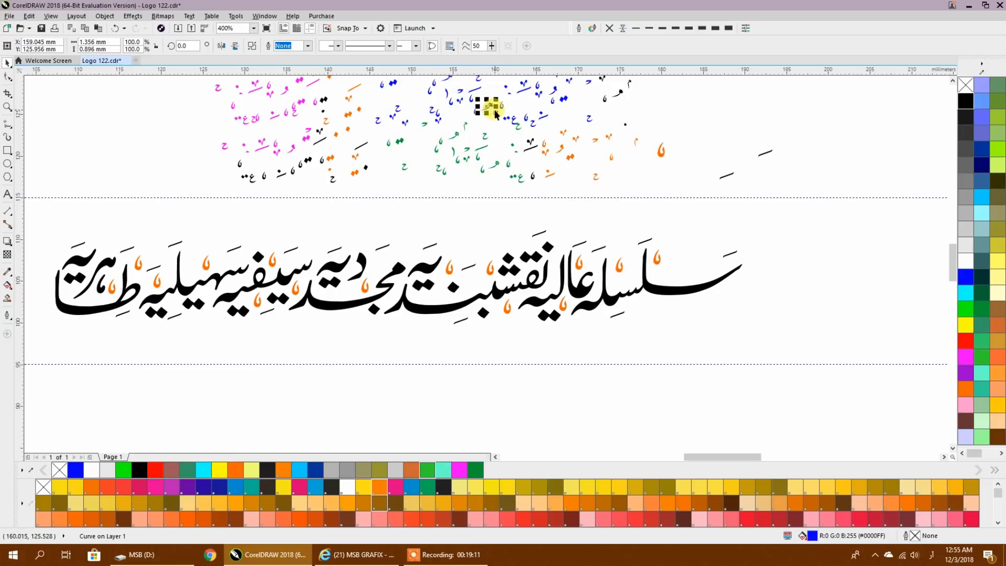
mouse_move(496, 108)
left_mouse_down()
mouse_move(553, 185)
mouse_move(486, 239)
mouse_move(484, 261)
mouse_move(402, 281)
mouse_move(361, 269)
mouse_move(249, 311)
mouse_move(230, 291)
mouse_move(237, 284)
mouse_move(194, 255)
mouse_move(164, 254)
mouse_move(111, 282)
mouse_move(170, 259)
mouse_move(118, 248)
mouse_move(718, 272)
mouse_move(695, 273)
mouse_move(650, 305)
mouse_move(629, 279)
left_mouse_up()
key("space")
key("space")
key("space")
key("space")
key("space")
key("space")
- Fill the remaining gaps among the lower letters with blue he-shaped marks, and leave the spare beside the lower green marks
key("space")
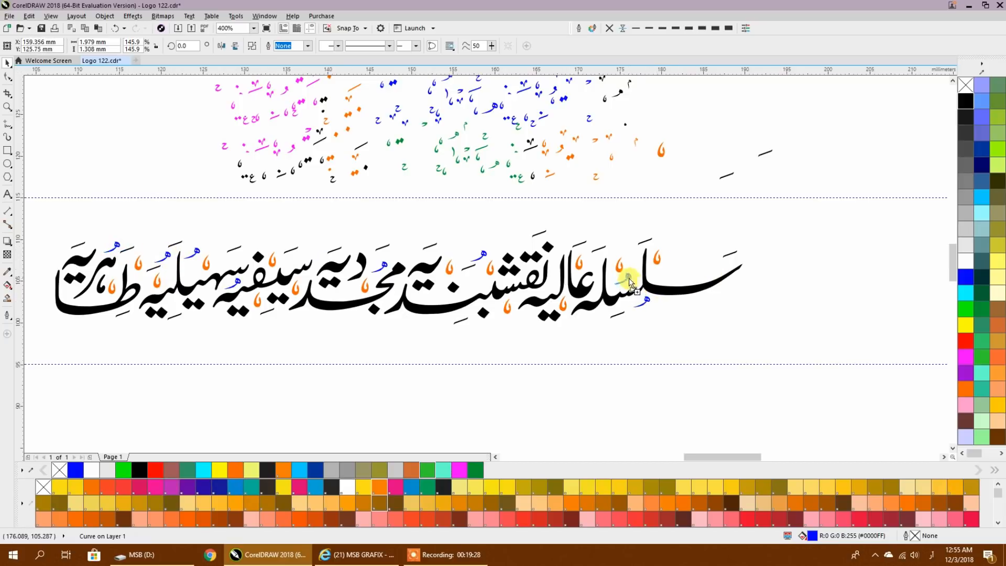
key("space")
left_click_drag(554, 290, 485, 287)
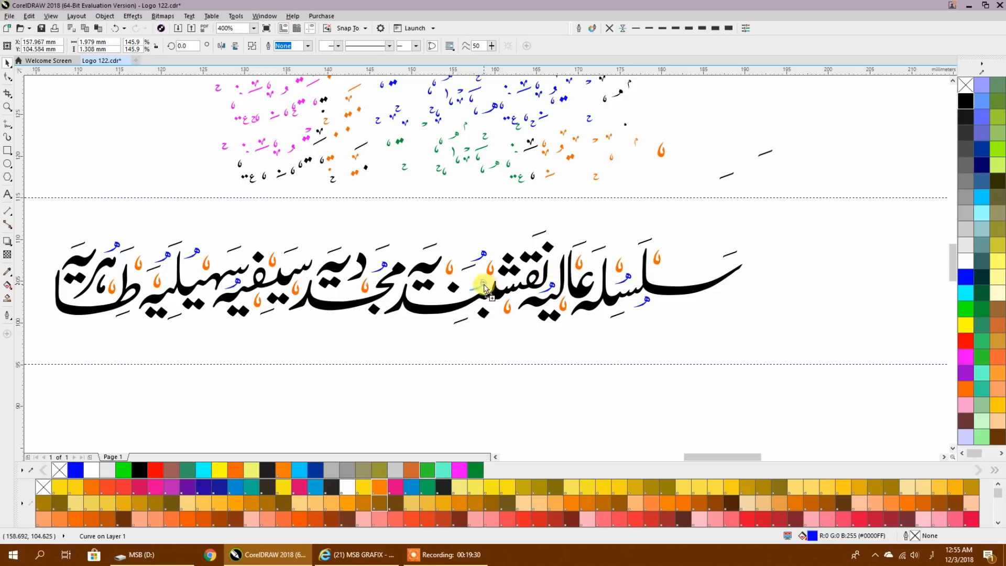
left_click_drag(418, 304, 391, 309)
mouse_move(322, 290)
left_mouse_down()
mouse_move(347, 290)
mouse_move(155, 305)
mouse_move(180, 307)
mouse_move(73, 295)
mouse_move(388, 163)
left_mouse_up()
right_click(76, 295)
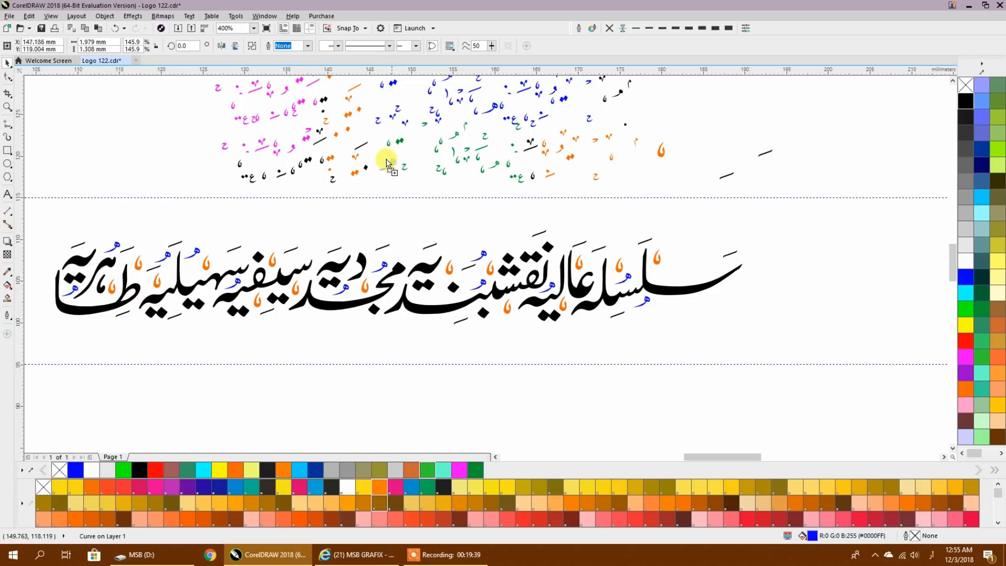
- Enlarge the green alef-shaped mark to 119.7%, place copies beside the tops of three tall letters, and leave the spare near the green marks
left_click(453, 151)
left_click(444, 165)
left_click(452, 150)
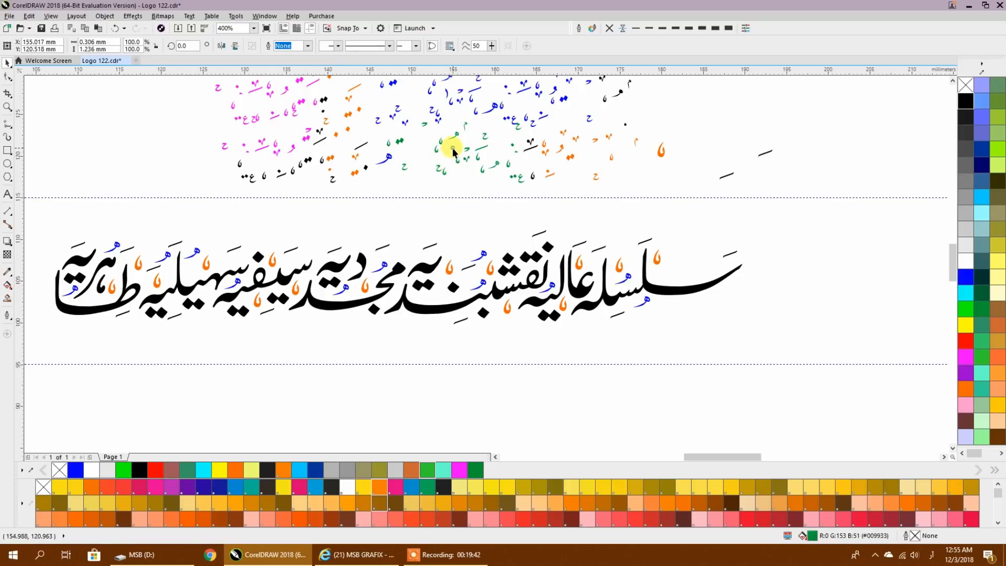
left_click_drag(447, 160, 187, 269)
left_click(463, 177)
mouse_move(659, 268)
left_mouse_down()
mouse_move(576, 260)
mouse_move(578, 291)
mouse_move(492, 325)
mouse_move(364, 294)
mouse_move(381, 202)
mouse_move(404, 163)
mouse_move(426, 143)
left_mouse_up()
key("space")
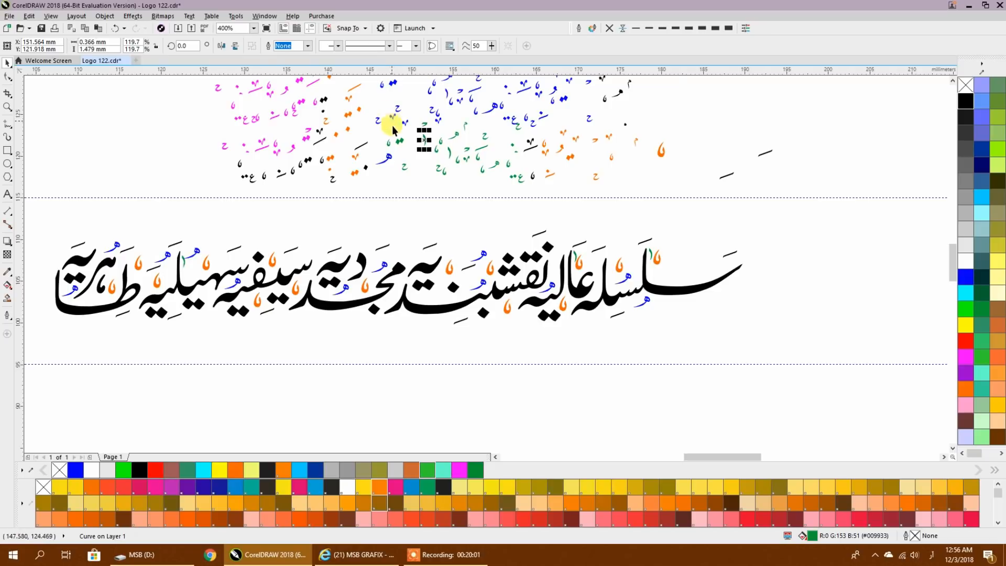
- Place a small blue ح mark beside the central word's jeem, and scatter copies of the orange v-shaped mark, enlarged to 132.3%, across the line
left_click(384, 292)
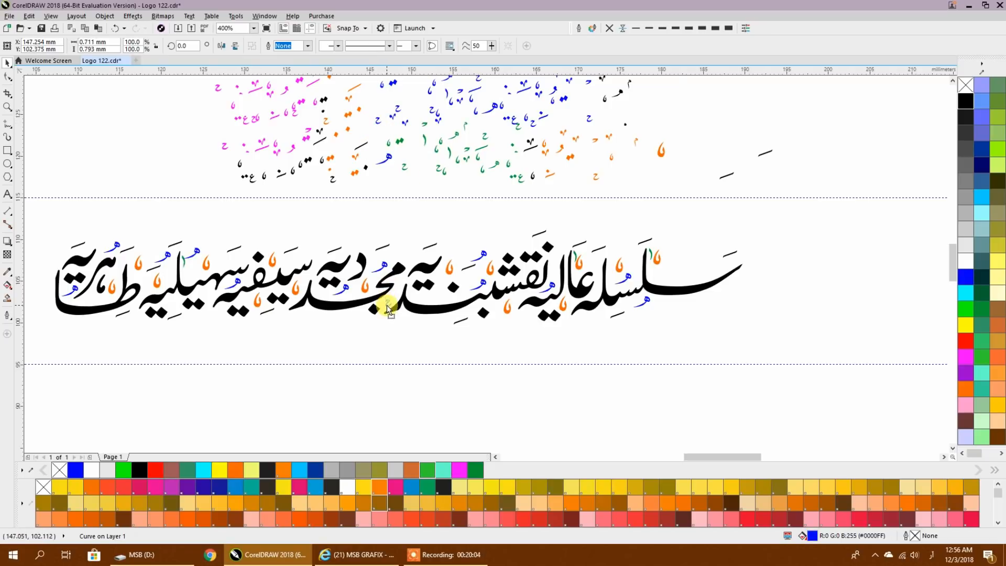
left_click_drag(387, 305, 361, 84)
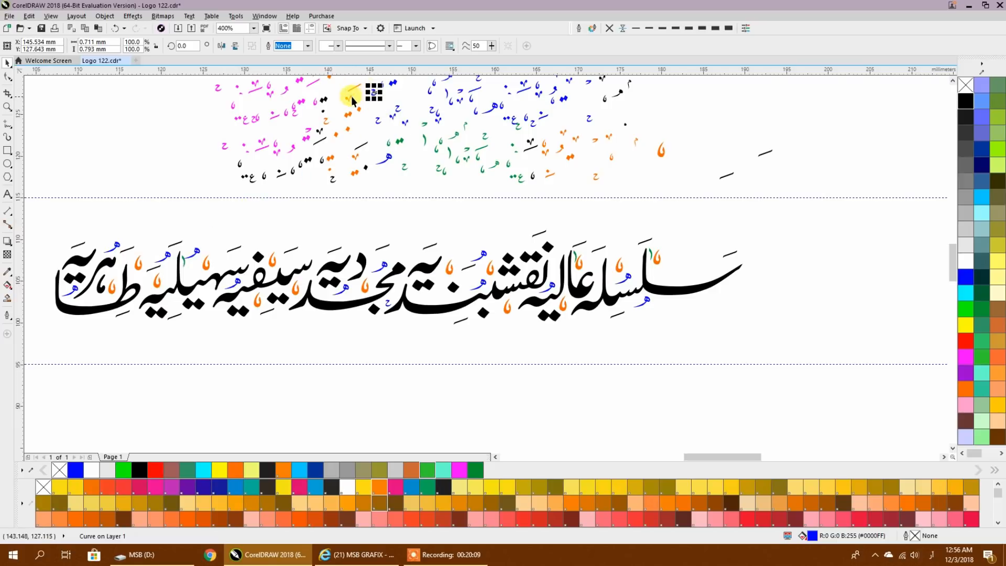
left_click(464, 267)
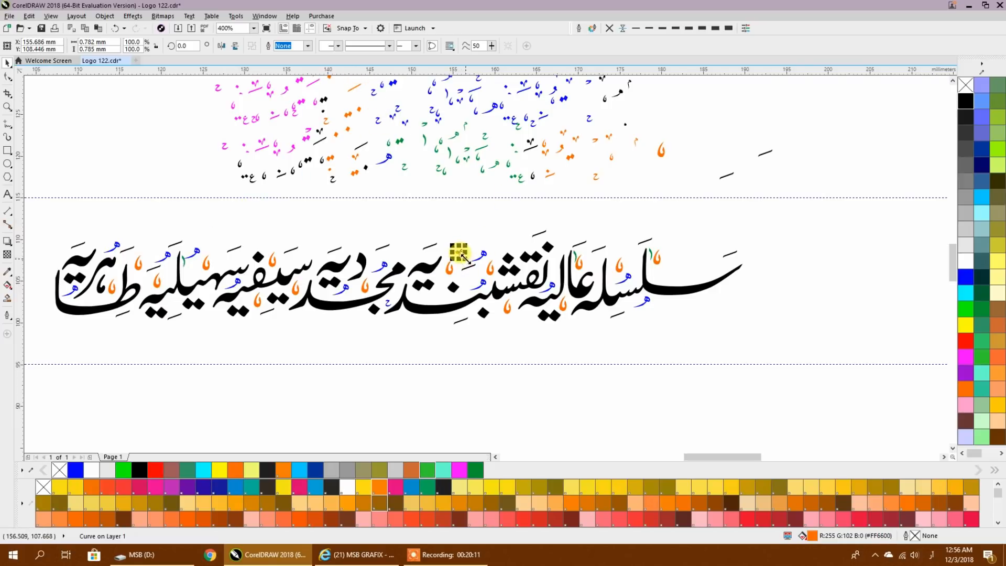
mouse_move(457, 252)
left_mouse_down()
mouse_move(690, 270)
mouse_move(661, 281)
mouse_move(640, 263)
mouse_move(514, 315)
mouse_move(467, 292)
mouse_move(439, 301)
mouse_move(385, 280)
mouse_move(398, 255)
left_mouse_up()
key("space")
key("space")
left_click_drag(249, 308, 425, 183)
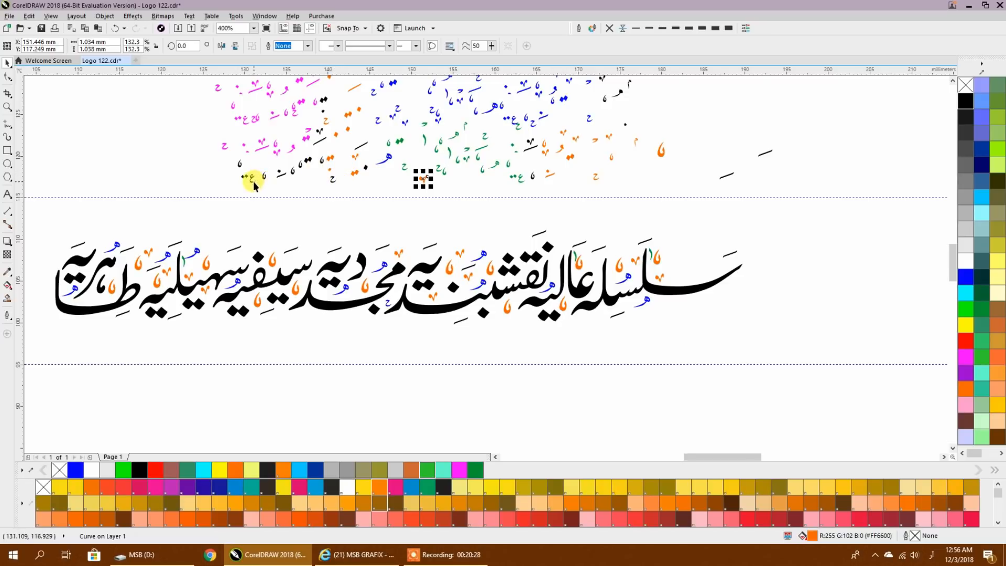
- Place a small black ع mark beneath the ain of عالیہ and a black meem mark, enlarged to 139.1%, beside the central word's meem
left_click(582, 299)
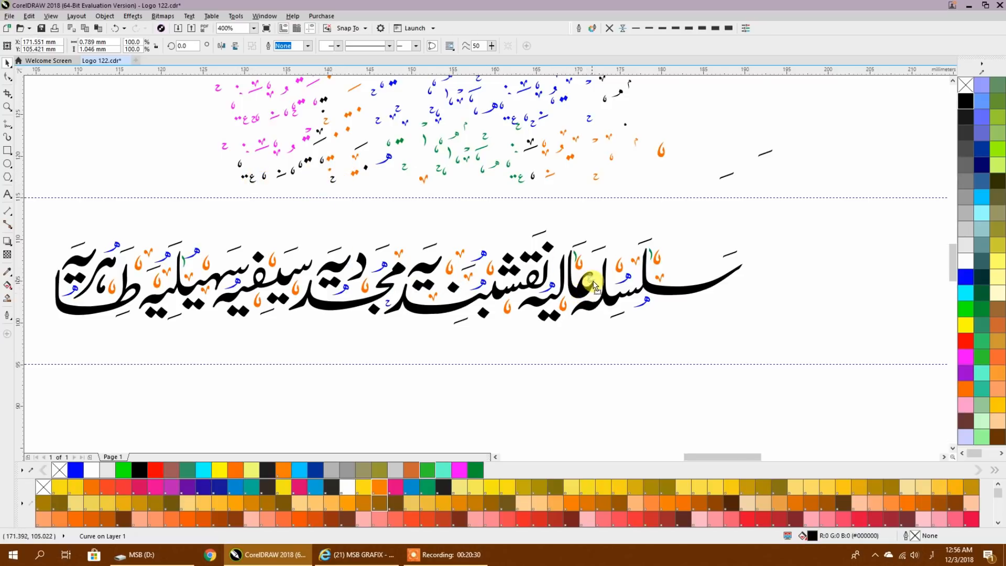
left_click_drag(339, 313, 417, 103)
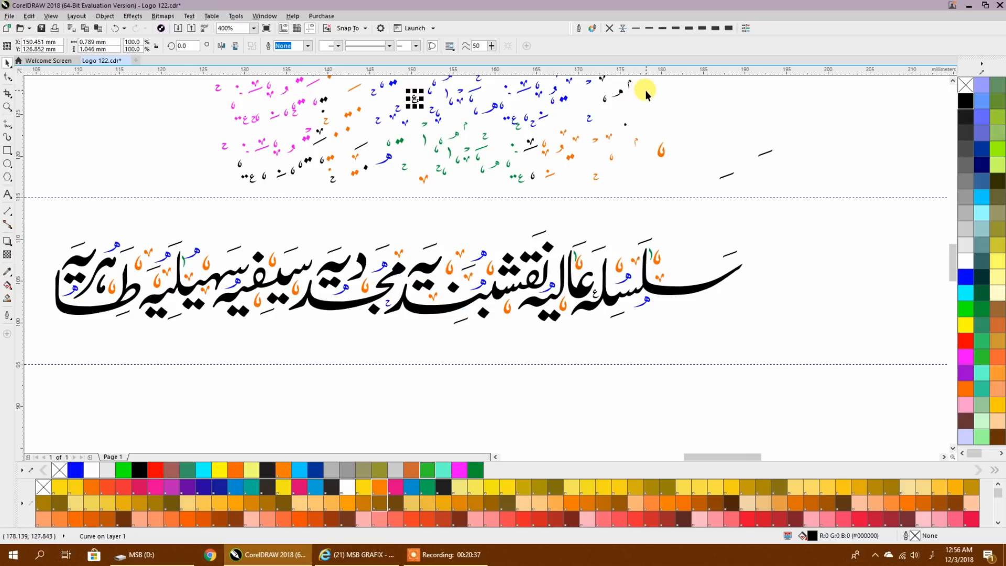
left_click(630, 84)
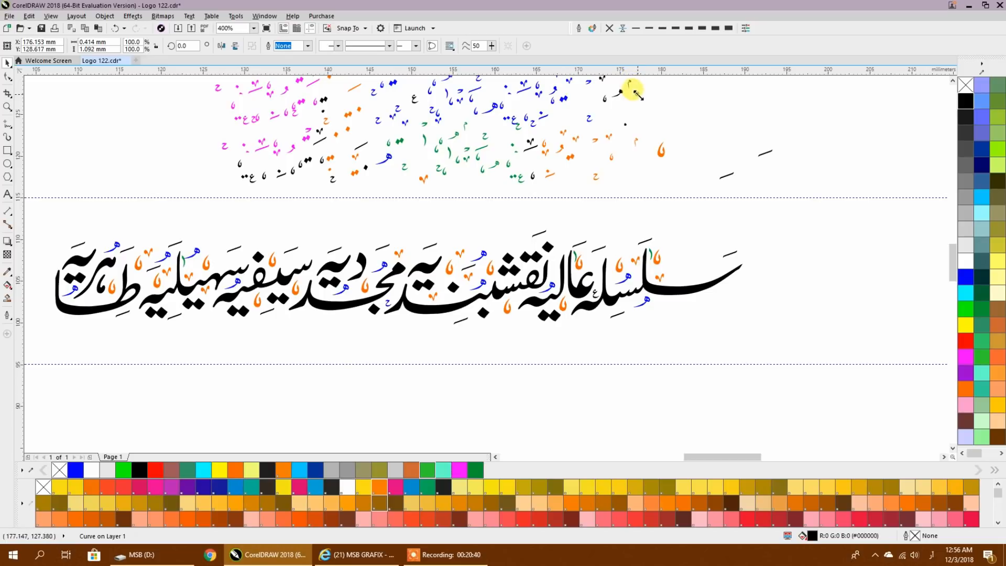
left_click(669, 95)
left_click(632, 84)
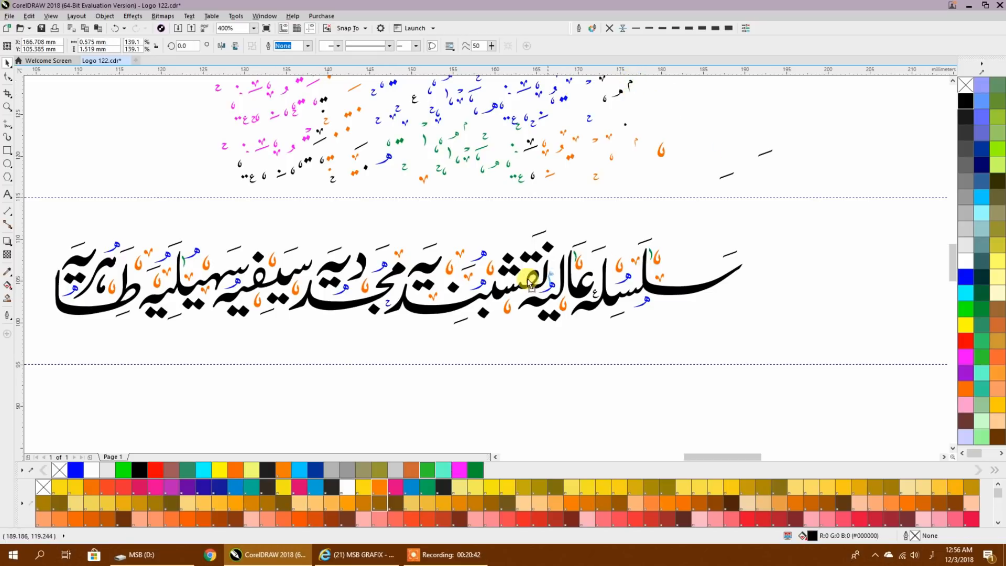
left_click(392, 303)
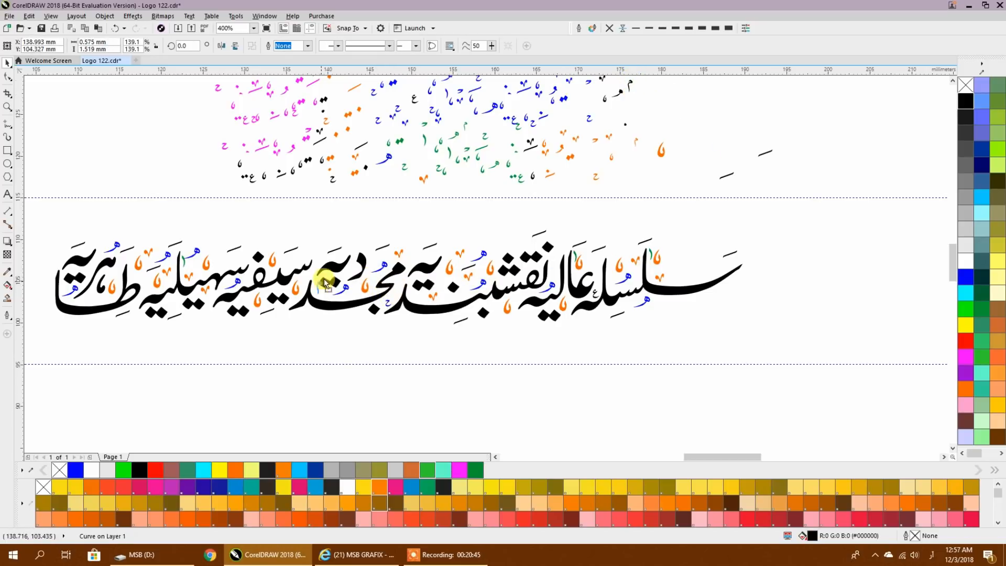
left_click_drag(398, 278, 644, 101)
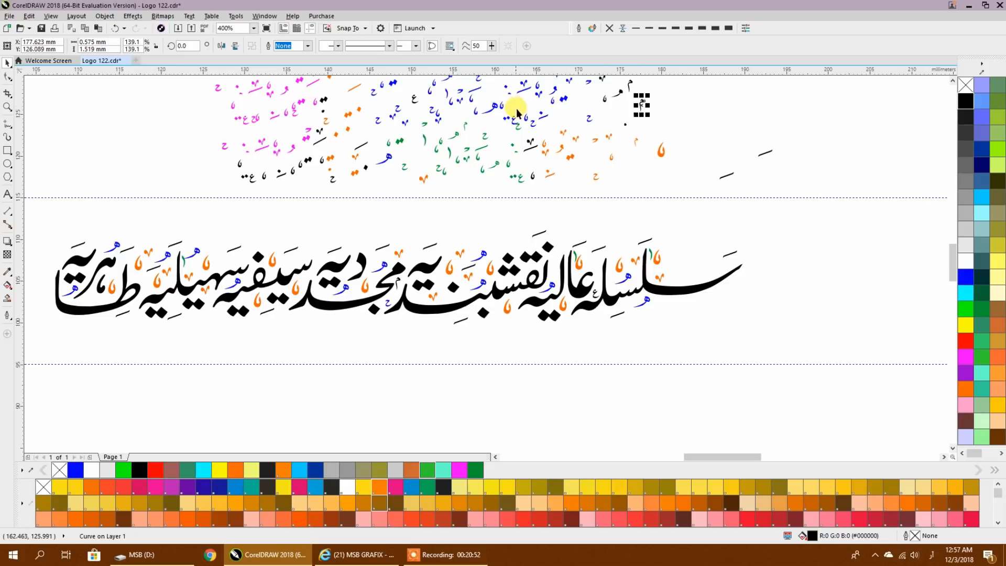
- Select the block of spare coloured marks and move it beyond the right-hand vertical guideline
left_click_drag(516, 110, 544, 142)
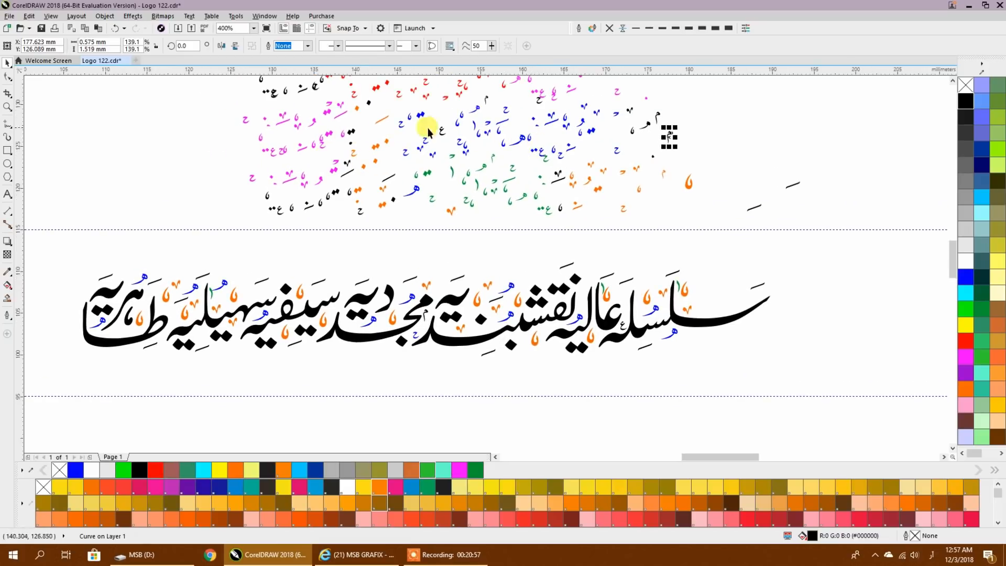
scroll(507, 224, "up", 1)
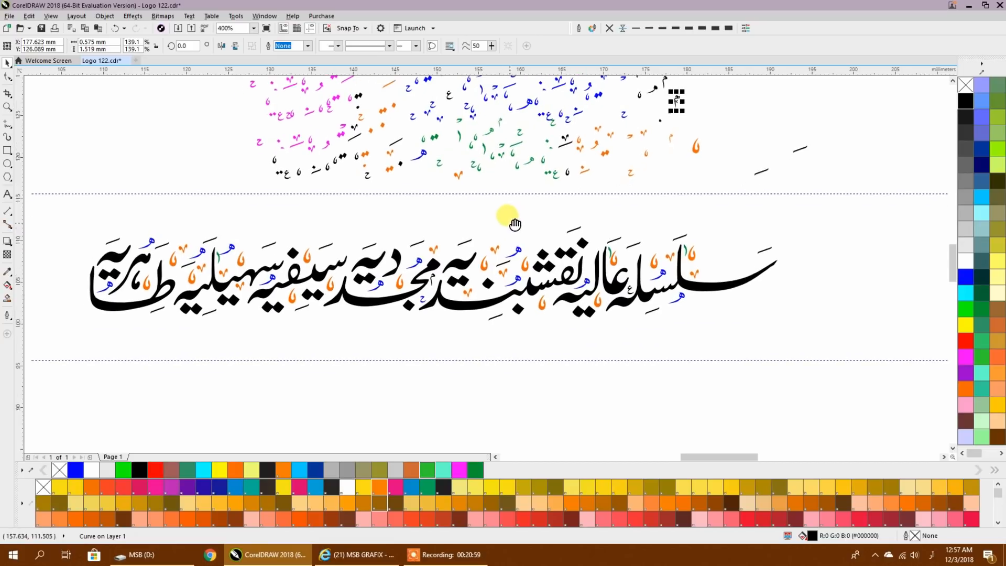
scroll(457, 221, "down", 4)
left_click_drag(671, 220, 330, 83)
left_click_drag(404, 157, 858, 121)
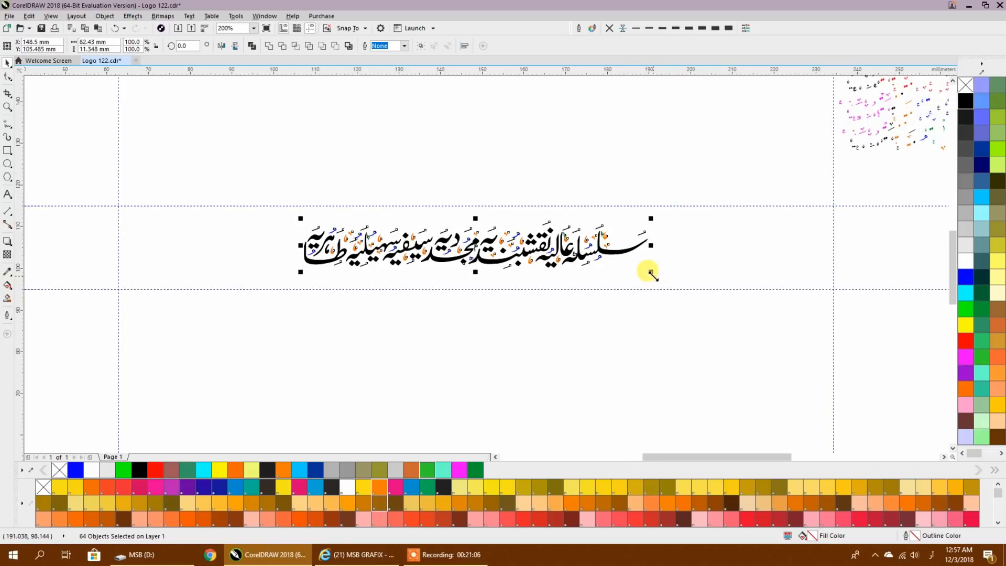
- Enlarge the calligraphy together with all its marks from the centre to about 171.6 mm wide, spanning the two vertical guidelines
left_click_drag(650, 273, 837, 357)
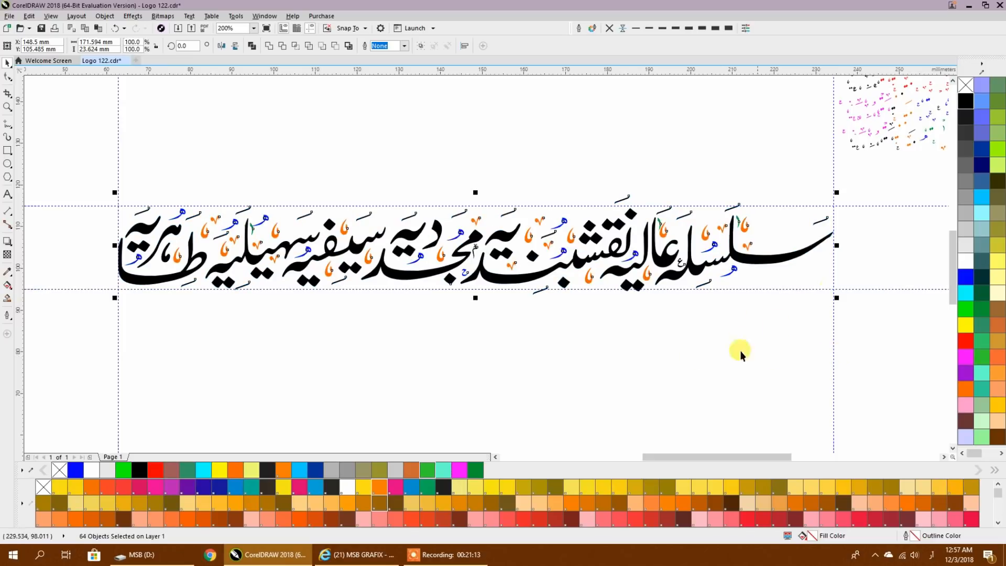
left_click(704, 333)
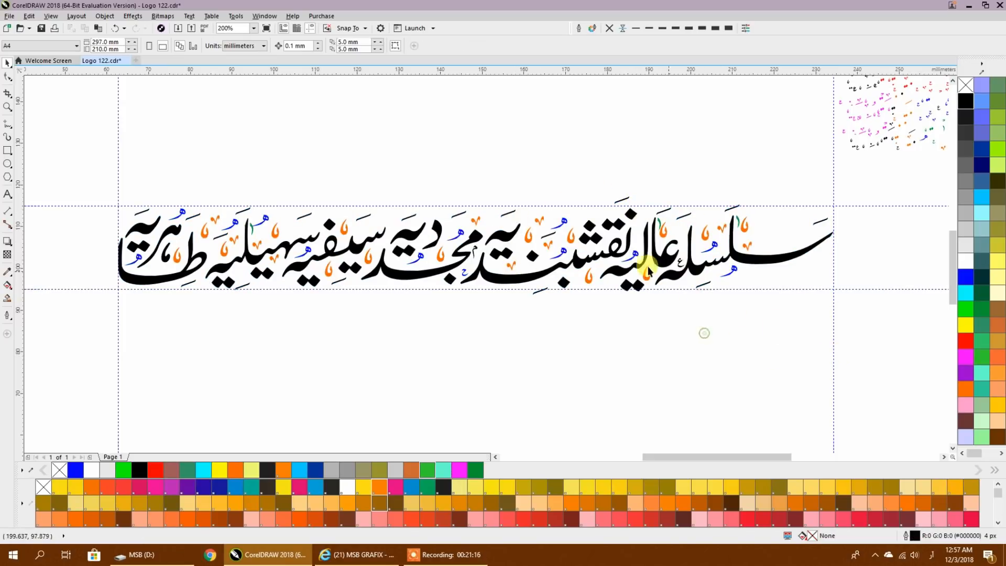
- Move the black dash beneath the نقشبند word up so it sits just above the lower guideline
scroll(542, 289, "up", 2)
left_click(540, 312)
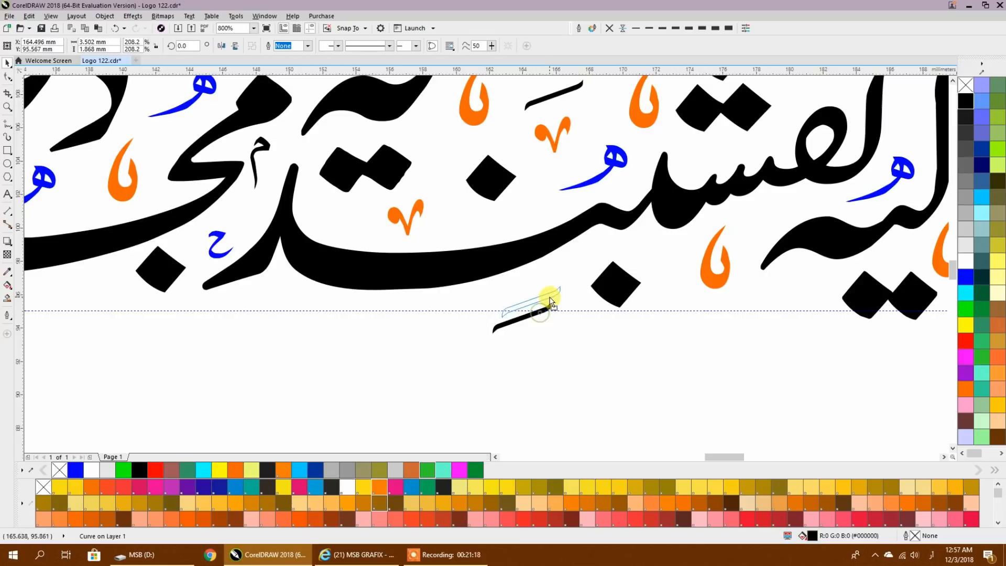
scroll(548, 294, "down", 2)
- Raise the pair of dots beneath عالیہ above the lower guideline by moving their nodes with the Shape tool
scroll(538, 299, "up", 2)
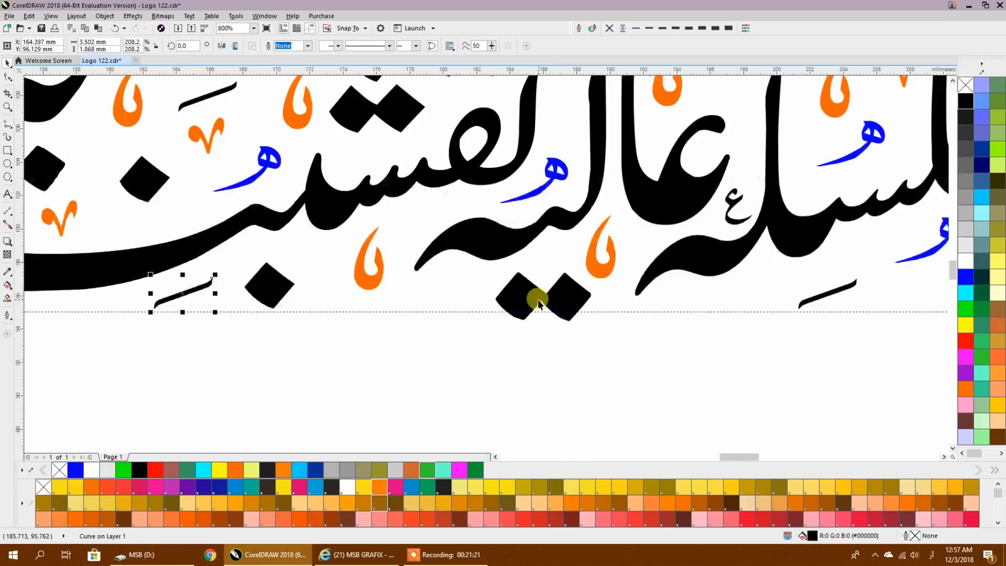
left_click(536, 298)
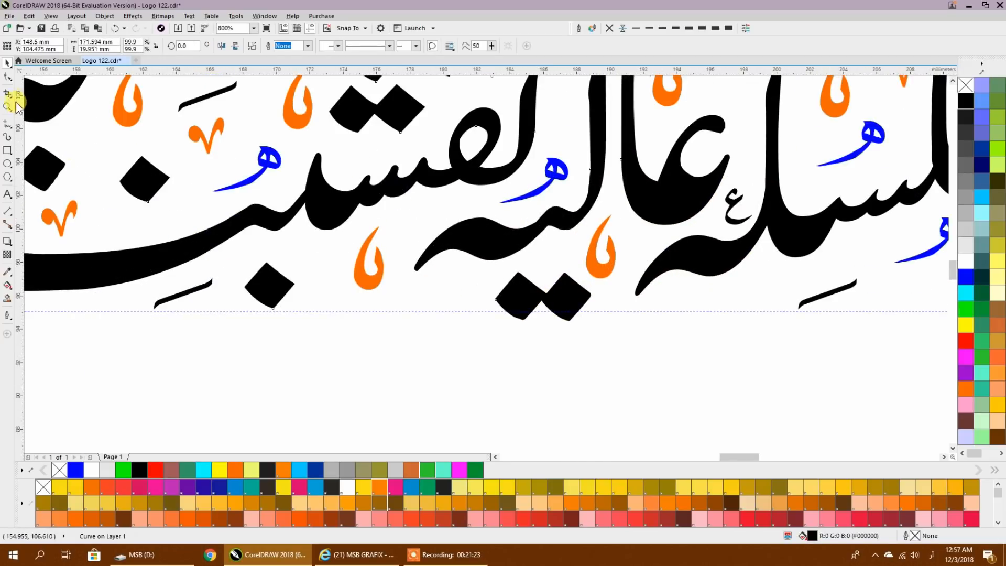
left_click(7, 79)
scroll(555, 281, "up", 1)
left_click_drag(422, 255, 633, 377)
left_click_drag(624, 313, 622, 291)
scroll(621, 291, "down", 2)
scroll(618, 305, "left", 8)
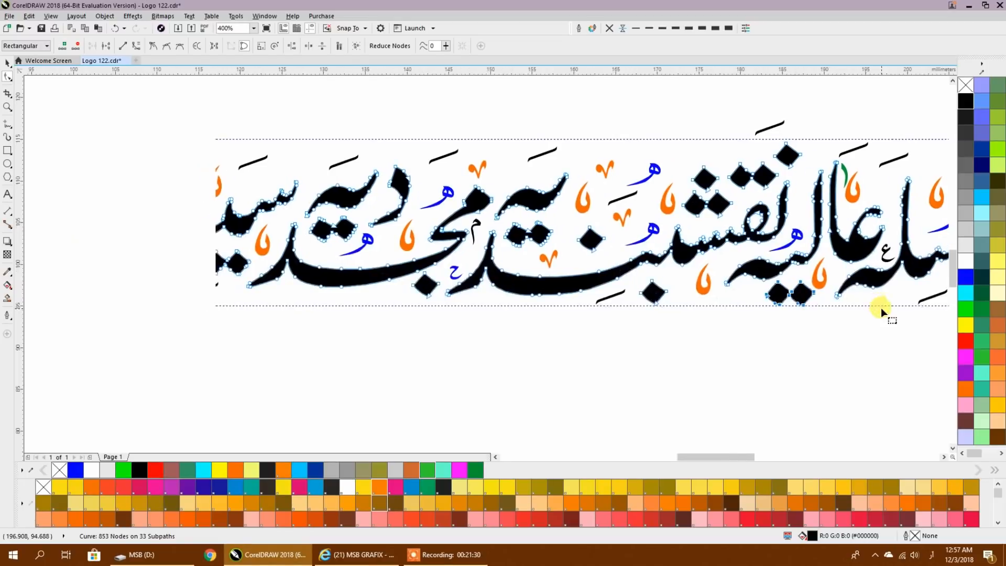
scroll(482, 311, "up", 2)
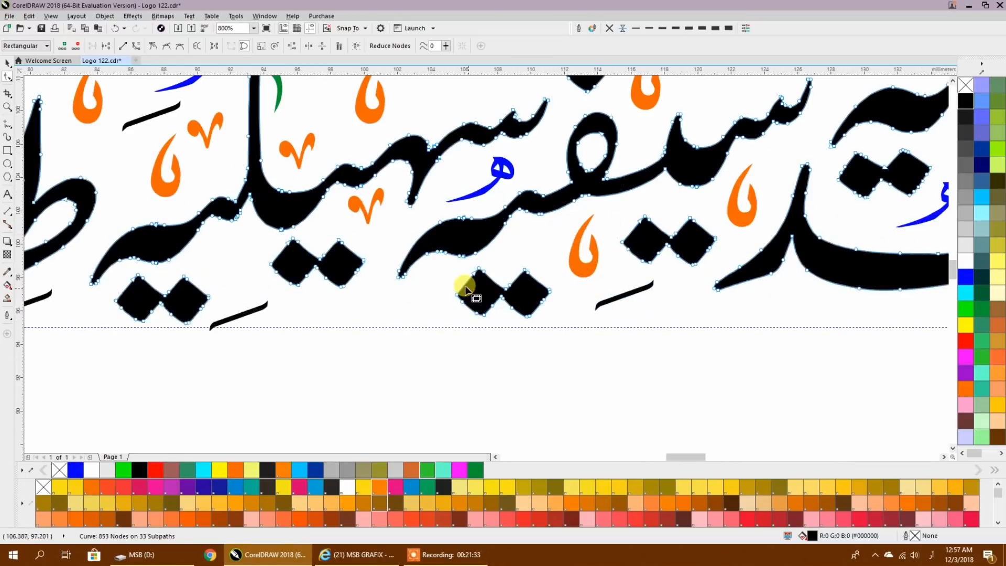
- Lower the pair of dots beneath سیفیہ and the single dot beneath مجدد closer to the lower guideline by moving their nodes
left_click_drag(599, 347, 591, 365)
scroll(612, 283, "down", 1)
scroll(612, 283, "down", 1)
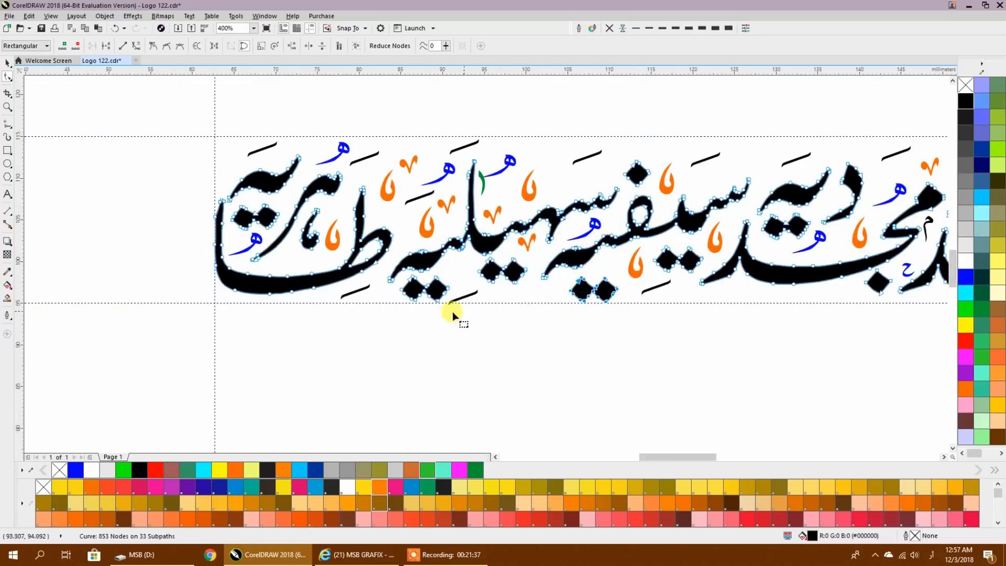
left_click_drag(441, 317, 255, 365)
scroll(713, 346, "up", 3)
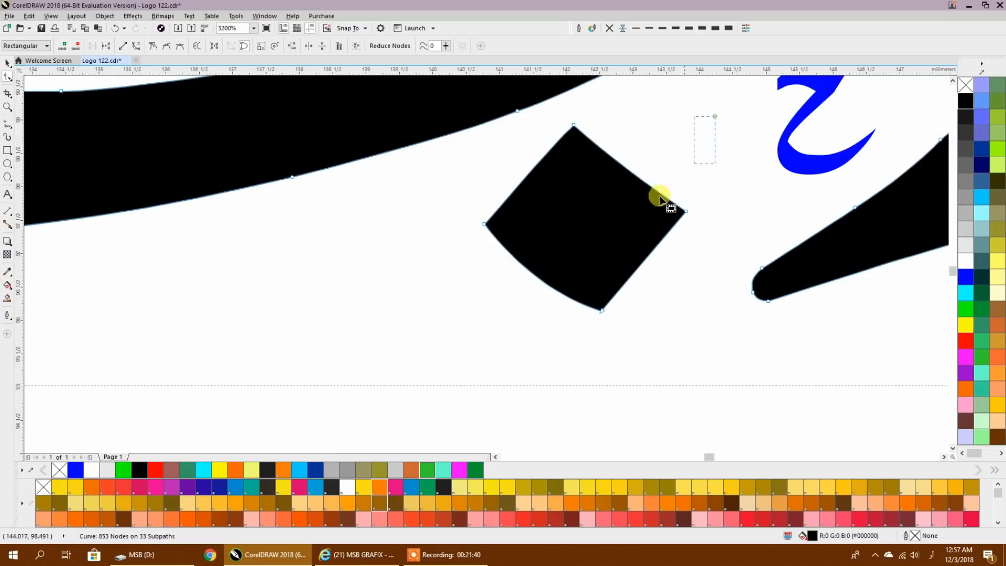
left_click_drag(598, 310, 567, 354)
scroll(587, 315, "down", 1)
scroll(586, 315, "down", 3)
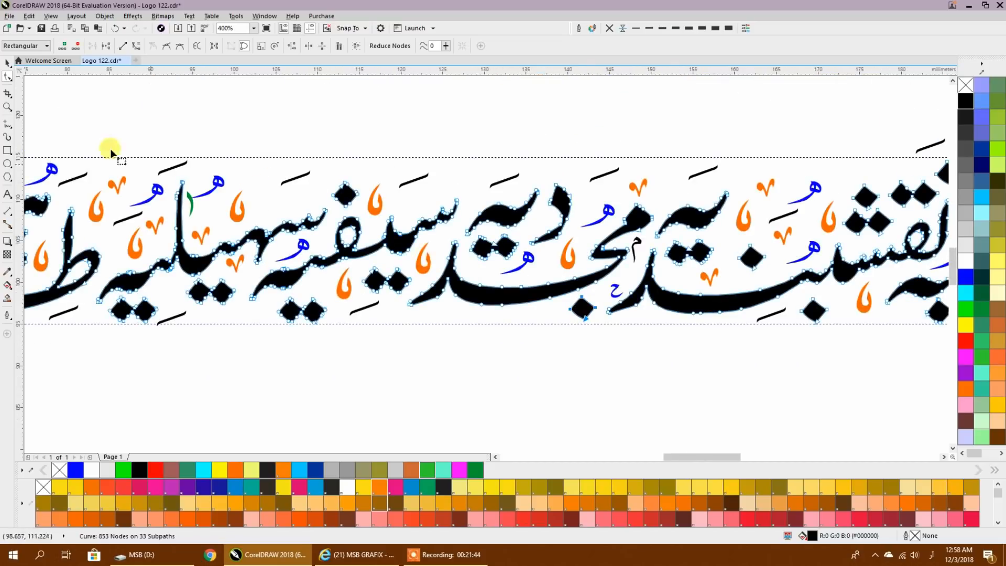
- Draw a small circle above the calligraphy and shrink it to about 1.29 mm in diameter
left_click(8, 63)
left_click(276, 115)
scroll(425, 206, "down", 1)
left_click_drag(438, 229, 376, 297)
scroll(417, 224, "down", 1)
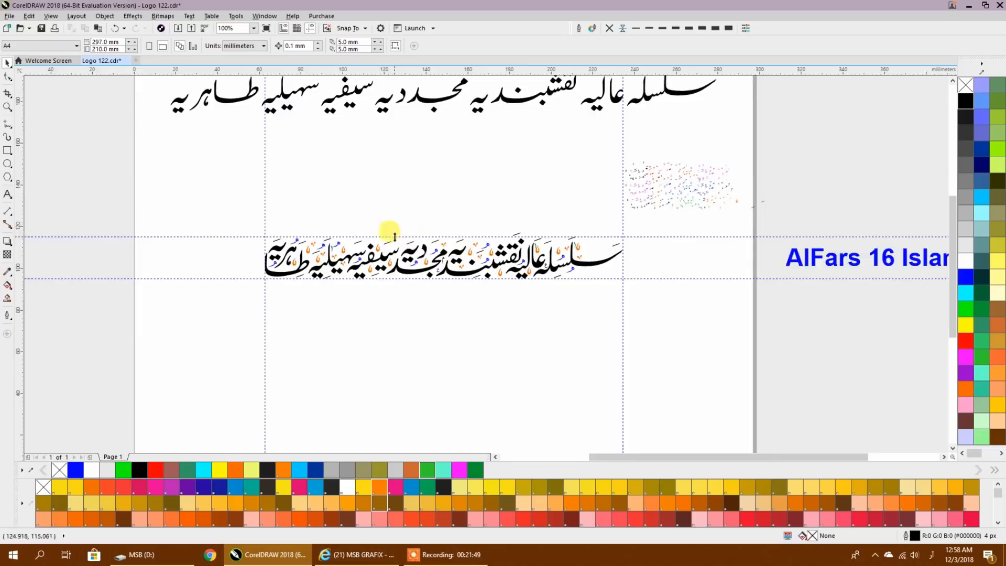
scroll(394, 236, "up", 1)
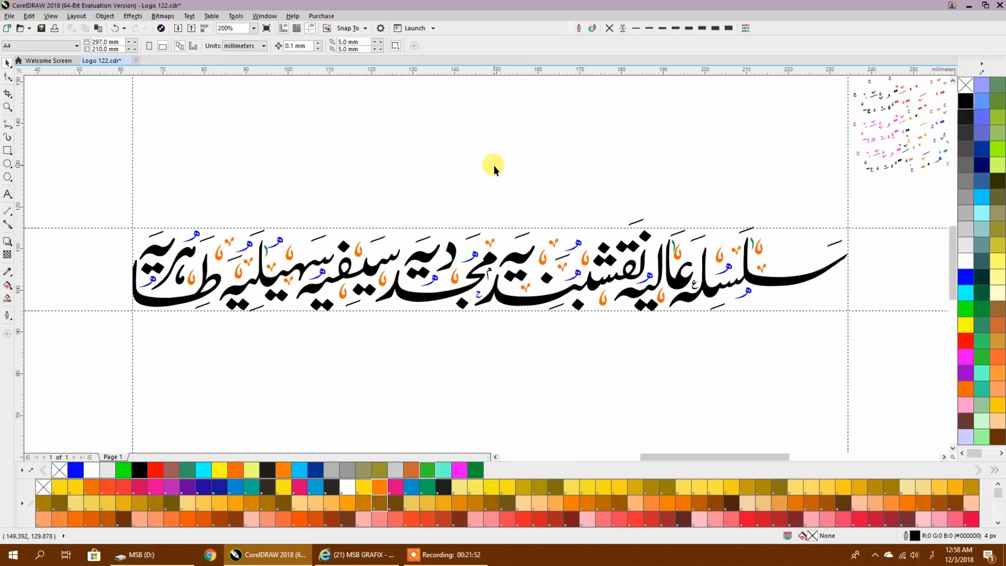
left_click(8, 164)
left_click_drag(405, 144, 409, 150)
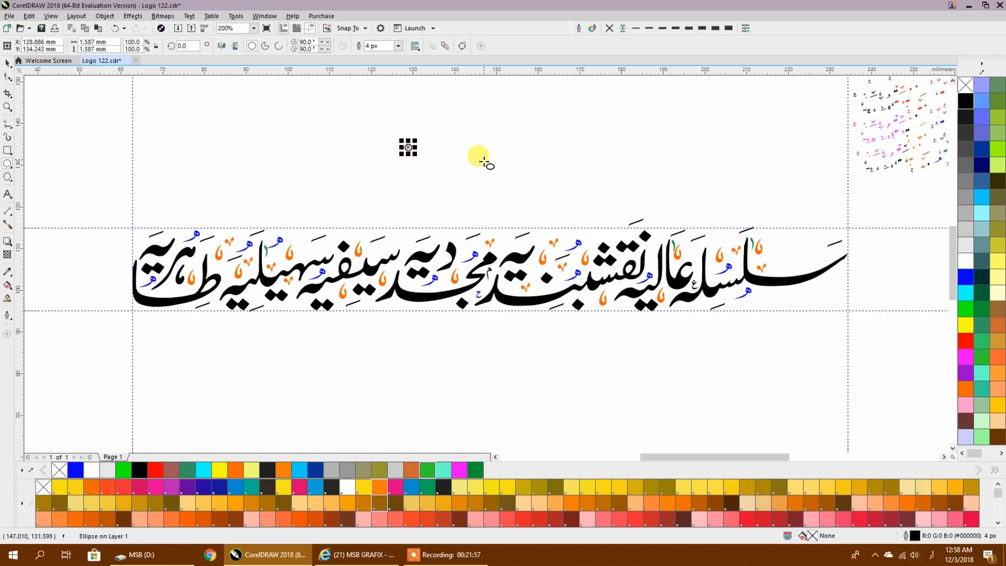
left_click(7, 64)
left_click(399, 140)
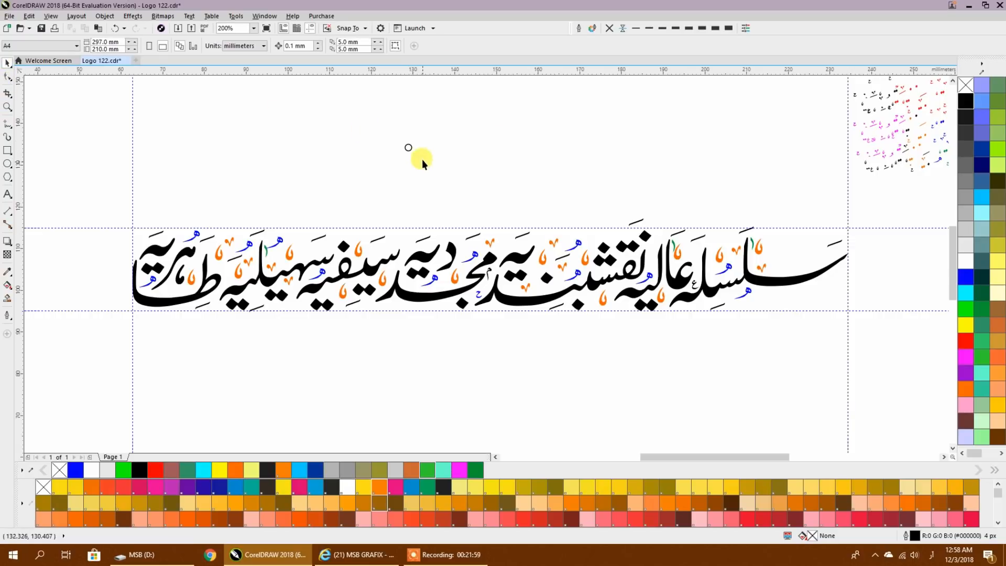
left_click(409, 148)
scroll(409, 149, "up", 3)
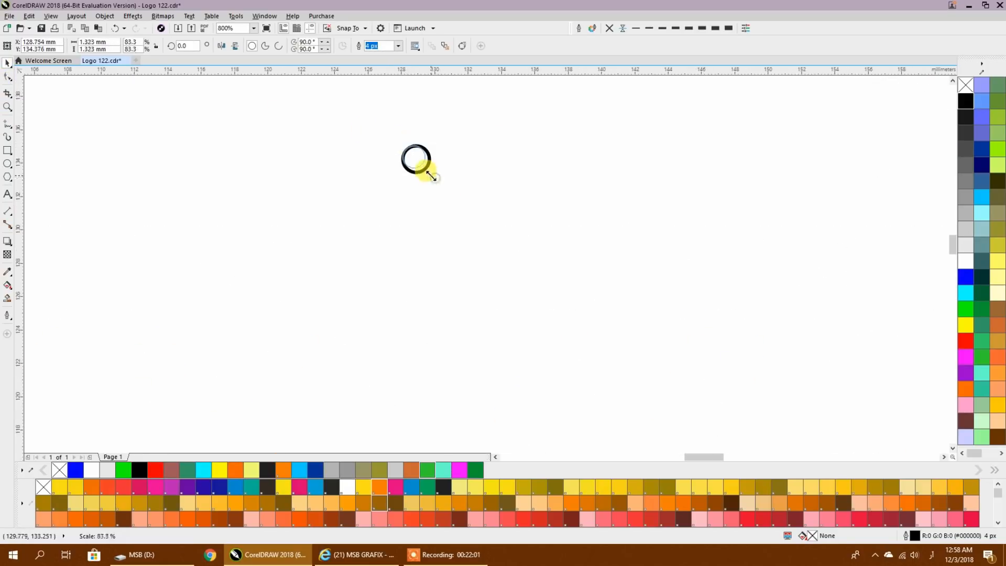
- Remove the small circle's outline and fill it with magenta after trying other palette colours
left_click(607, 29)
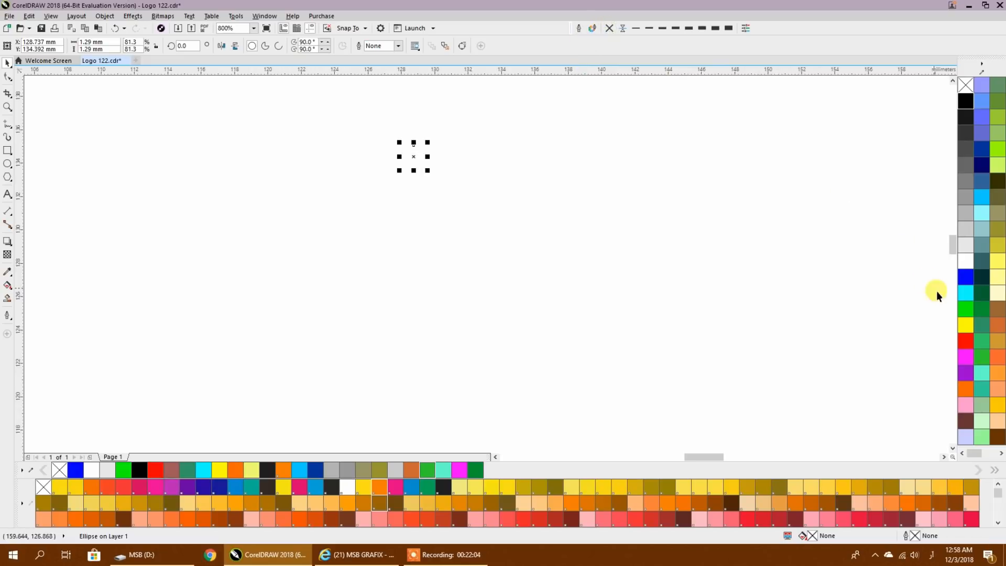
left_click(965, 329)
left_click(967, 306)
left_click(965, 276)
scroll(618, 250, "down", 3)
left_click_drag(578, 272, 400, 262)
left_click(965, 388)
left_click(411, 257)
left_click_drag(335, 221, 391, 248)
left_click(966, 356)
- Place a copy of the magenta circle beneath the long stroke of سلسلہ, just above the lower guideline
left_click(354, 278)
left_click(360, 230)
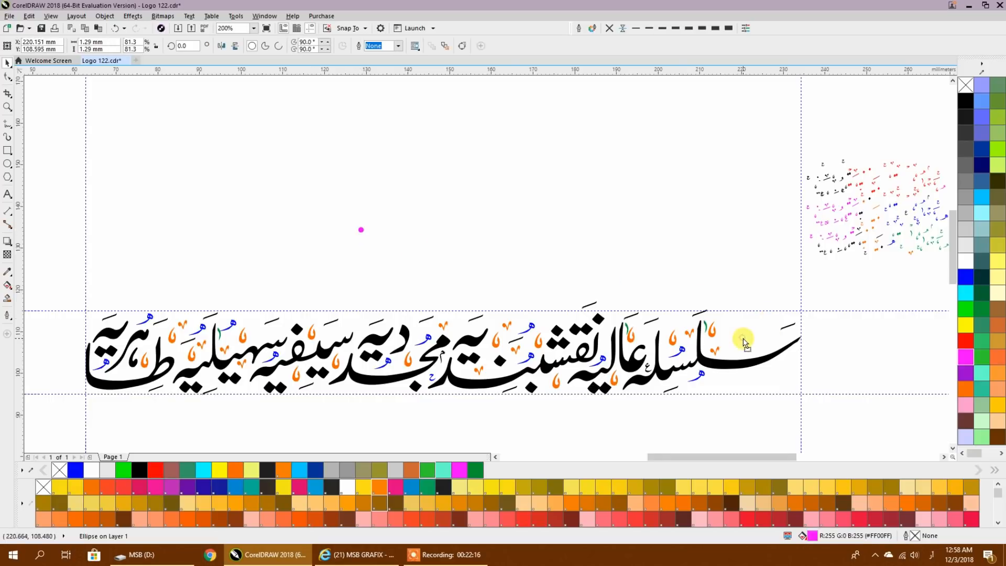
scroll(770, 386, "up", 4)
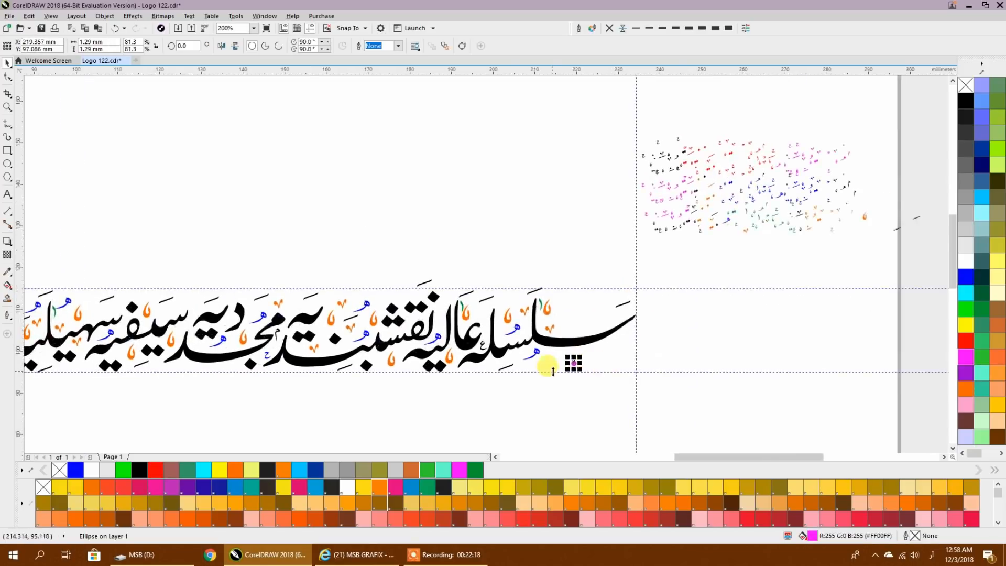
mouse_move(471, 338)
left_mouse_down()
mouse_move(599, 305)
mouse_move(640, 250)
mouse_move(689, 226)
mouse_move(360, 307)
mouse_move(353, 288)
mouse_move(392, 293)
mouse_move(392, 344)
mouse_move(362, 352)
mouse_move(282, 346)
mouse_move(245, 310)
mouse_move(264, 214)
mouse_move(168, 192)
mouse_move(350, 169)
mouse_move(215, 90)
mouse_move(313, 149)
mouse_move(432, 161)
left_mouse_up()
key("space")
key("space")
key("space")
key("space")
key("space")
key("space")
key("space")
key("space")
scroll(464, 213, "down", 1)
mouse_move(473, 227)
left_mouse_down()
mouse_move(470, 248)
mouse_move(608, 285)
left_mouse_up()
key("ctrl+z")
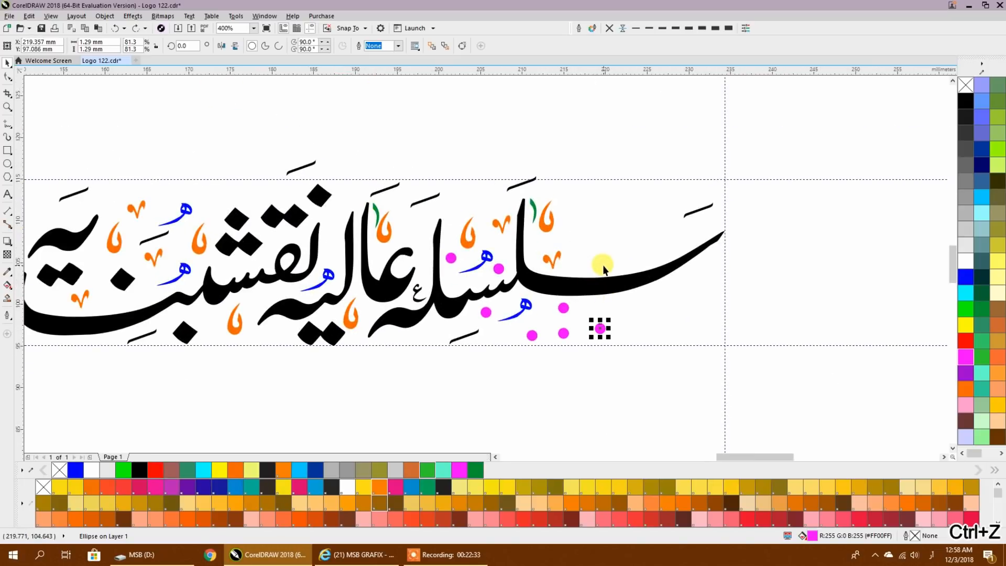
key("ctrl+z")
key("ctrl+z")
key("ctrl+z")
key("ctrl+z")
- Shrink the magenta dot beneath سلسلہ to about 0.695 mm in diameter
scroll(603, 338, "up", 1)
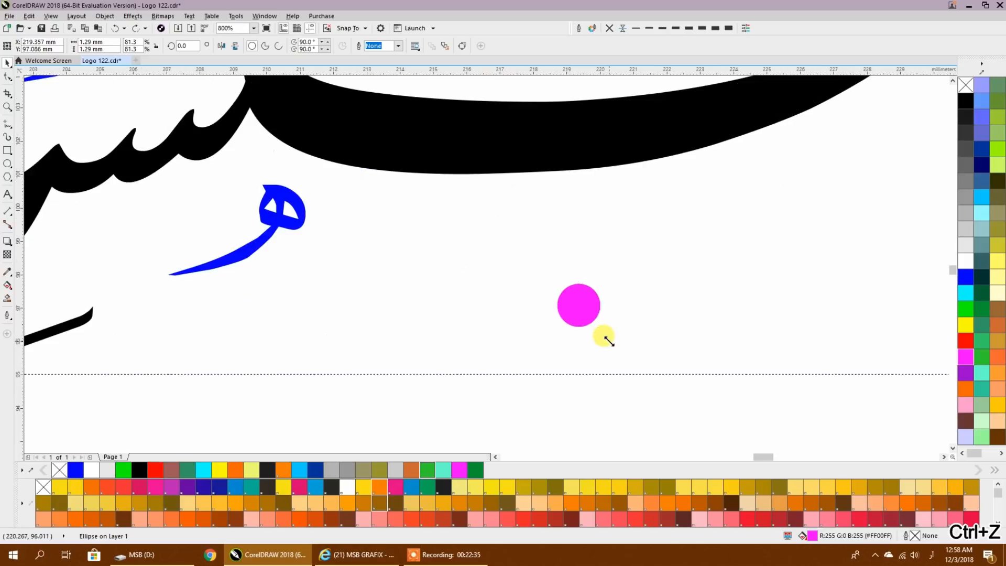
left_click_drag(603, 331, 595, 331)
scroll(599, 320, "down", 2)
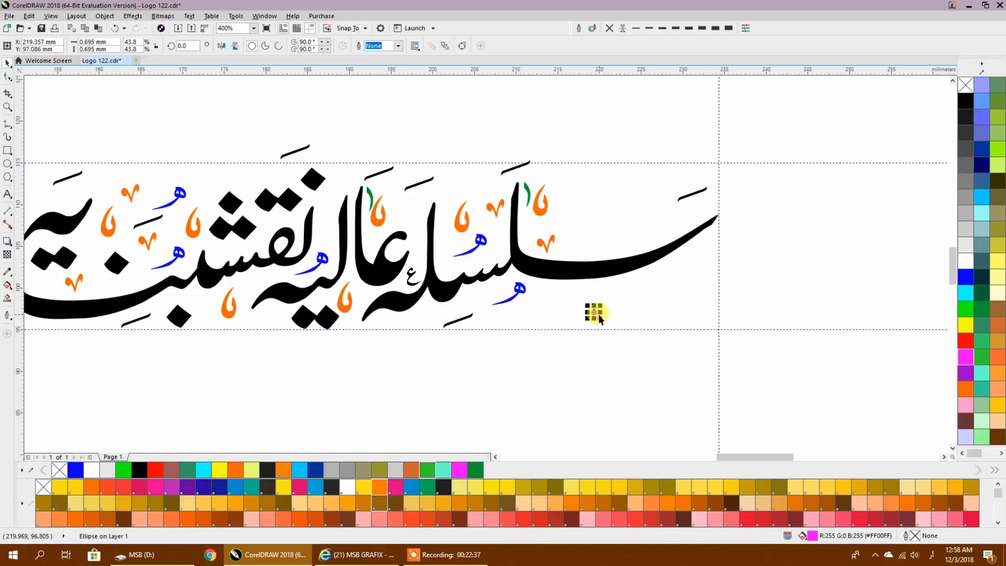
- Scatter copies of the small magenta dot through the gaps around سلسلہ and عالیہ, between the two horizontal guidelines
mouse_move(595, 313)
left_mouse_down()
mouse_move(535, 306)
mouse_move(547, 294)
mouse_move(543, 307)
mouse_move(505, 317)
mouse_move(479, 297)
mouse_move(493, 254)
mouse_move(448, 256)
mouse_move(460, 243)
mouse_move(538, 228)
left_mouse_up()
key("space")
key("space")
key("space")
key("space")
key("space")
key("space")
key("space")
mouse_move(541, 173)
left_mouse_down()
mouse_move(467, 176)
mouse_move(404, 198)
mouse_move(419, 209)
mouse_move(420, 243)
mouse_move(400, 248)
mouse_move(423, 254)
mouse_move(397, 325)
mouse_move(428, 316)
mouse_move(365, 298)
mouse_move(355, 321)
mouse_move(318, 227)
mouse_move(330, 198)
mouse_move(356, 177)
mouse_move(115, 176)
mouse_move(188, 130)
left_mouse_up()
key("space")
key("space")
key("space")
key("space")
key("space")
key("space")
key("space")
key("space")
key("space")
key("space")
key("space")
key("space")
key("space")
key("space")
key("space")
key("space")
key("space")
key("space")
- Launch Adobe Photoshop CC 2018 and return to the calligraphy drawing in CorelDRAW
key("super")
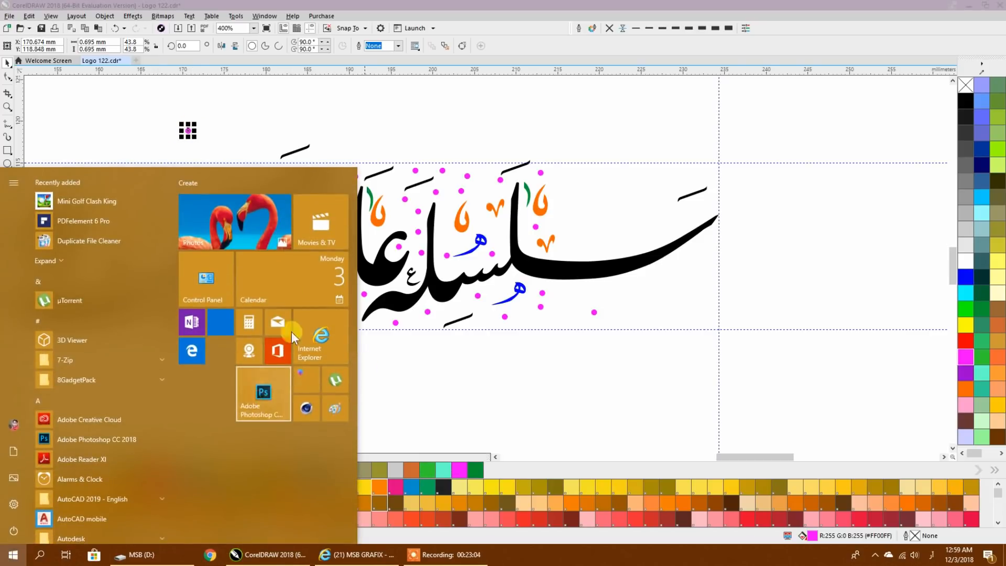
right_click(257, 398)
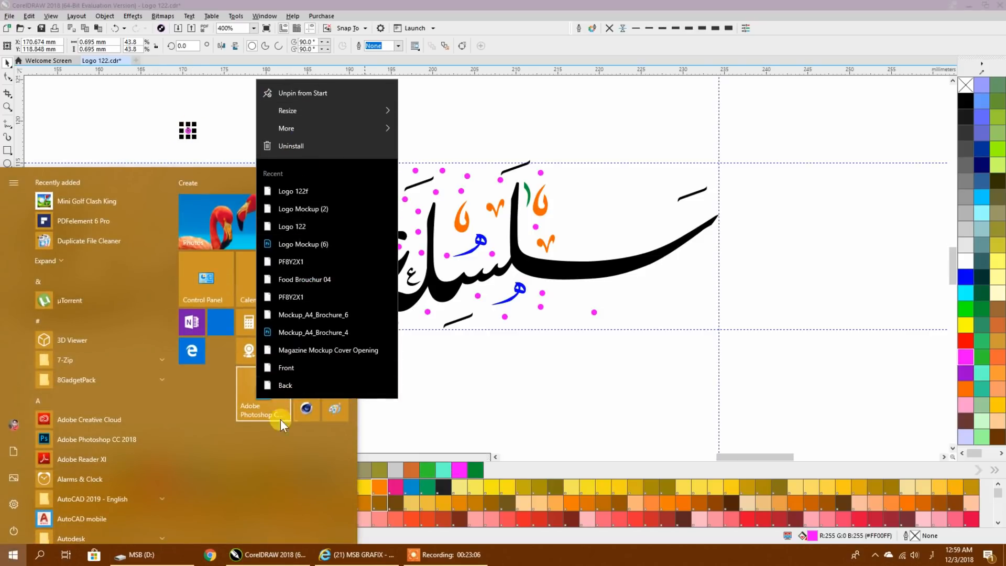
left_click(561, 287)
left_click(539, 349)
- Continue placing copies of the magenta dot in the gaps above نقشبندیہ, just beneath the upper guideline
left_click_drag(263, 282, 575, 307)
left_click(502, 157)
right_click(405, 210)
mouse_move(502, 158)
left_mouse_down()
mouse_move(405, 188)
mouse_move(407, 212)
mouse_move(352, 221)
left_mouse_up()
right_click(353, 221)
mouse_move(353, 221)
left_mouse_down()
mouse_move(374, 196)
mouse_move(373, 175)
left_mouse_up()
right_click(373, 175)
- Duplicate a row of seven magenta dots along the upper guideline towards طاہریہ and above the calligraphy as spares
left_click_drag(581, 214, 155, 202)
left_click_drag(155, 202, 207, 159)
left_click_drag(207, 235, 706, 277)
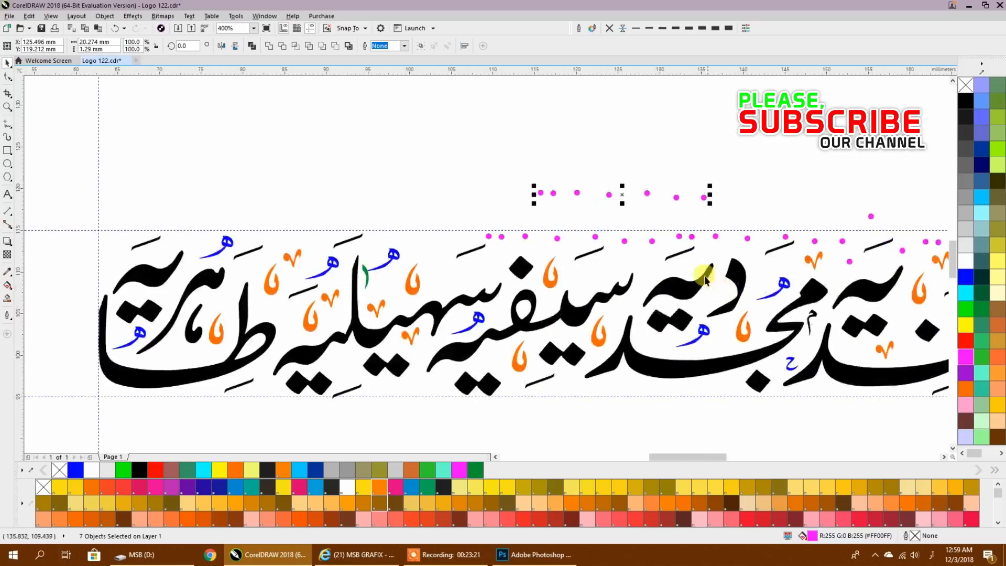
left_click_drag(683, 197, 775, 148)
scroll(614, 346, "right", 5)
- Shift the magenta dots overlapping the مجددیہ and نقشبند lettering into clear gaps and delete the one covering the orange mark above سیفیہ
left_click(487, 339)
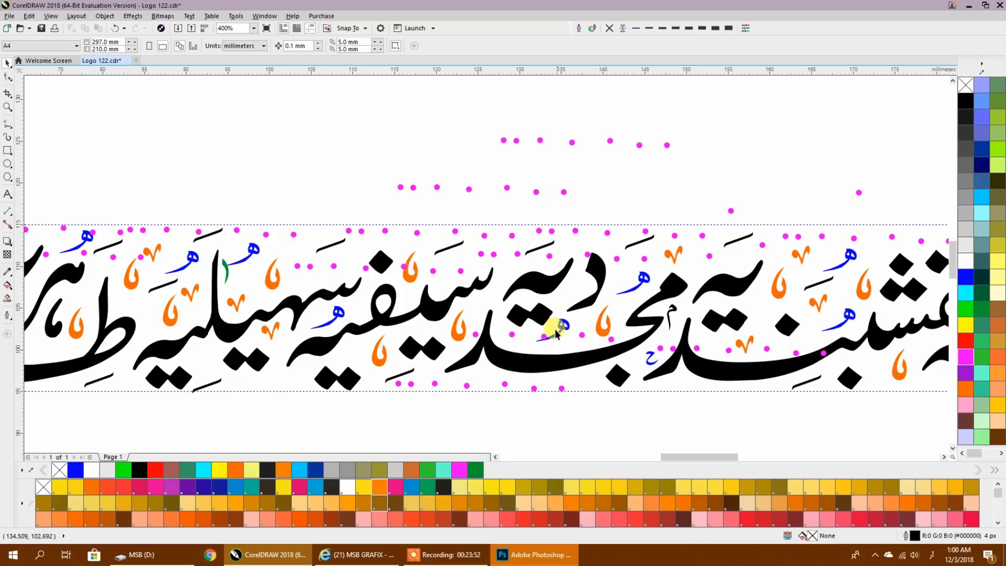
left_click(538, 347)
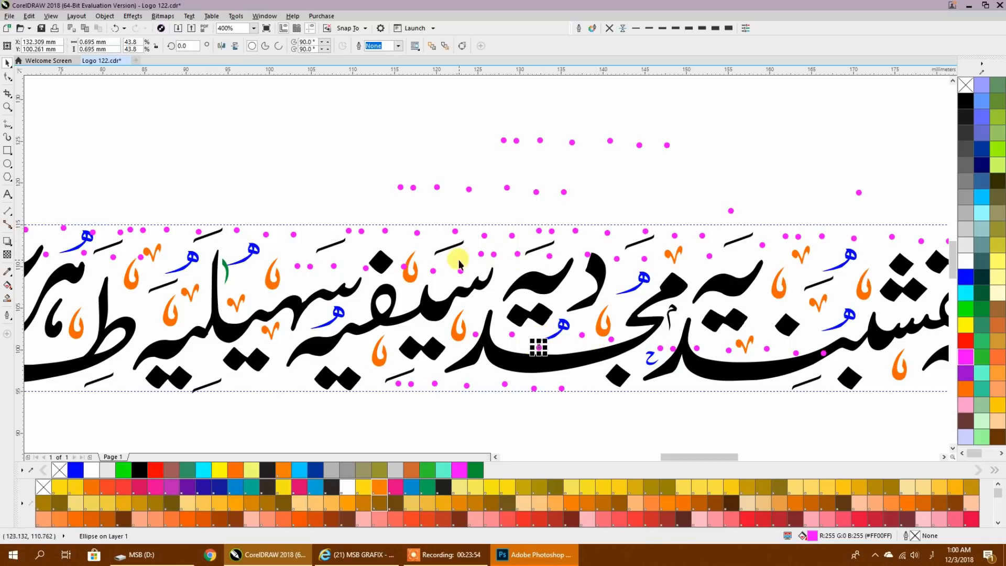
scroll(347, 301, "left", 6)
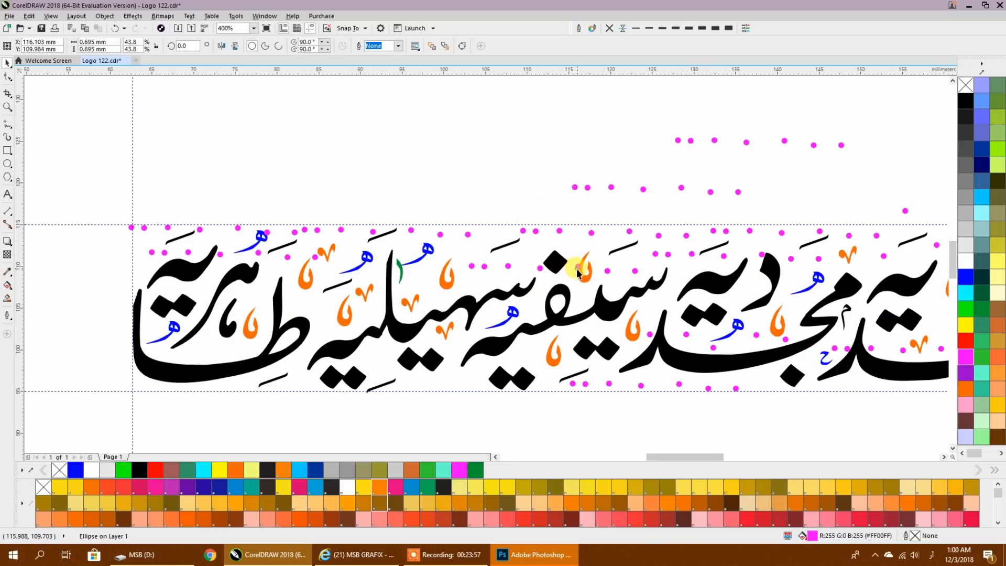
left_click(576, 268)
scroll(384, 324, "right", 15)
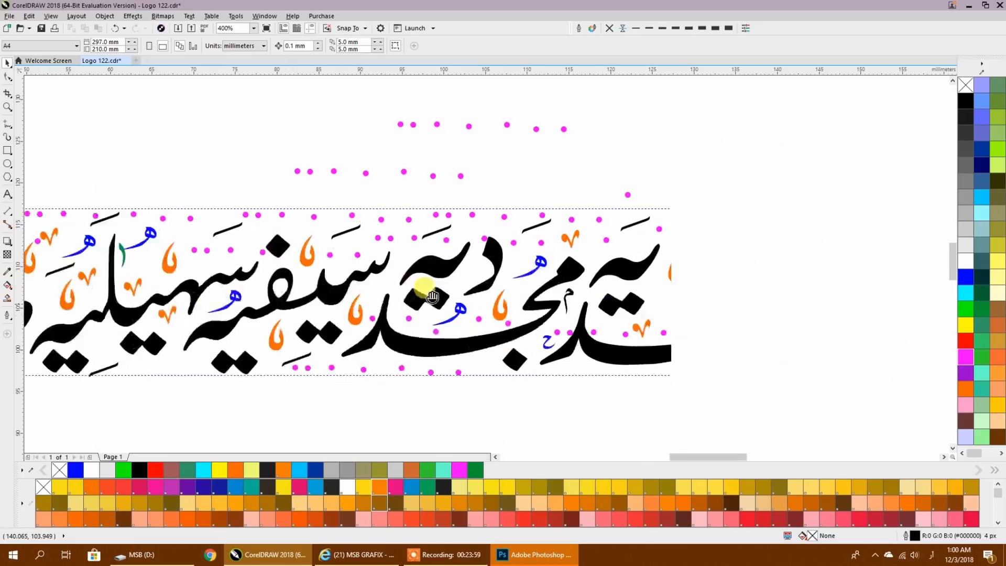
left_click_drag(526, 340, 501, 341)
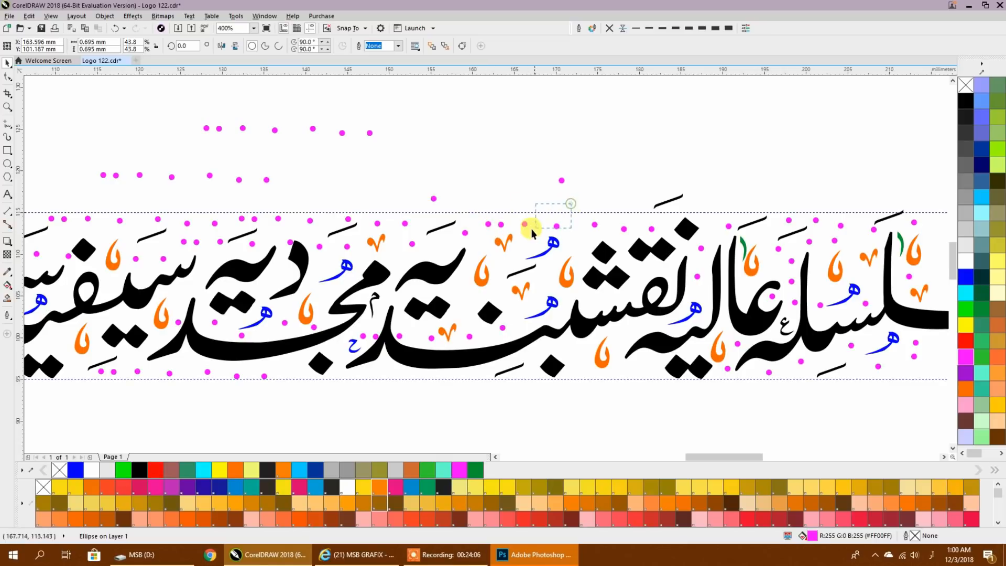
- Copy a pair of magenta dots into the empty gaps within and beneath نقشبندیہ, عالیہ and مجددیہ
left_click(433, 253)
left_click_drag(421, 256, 494, 271)
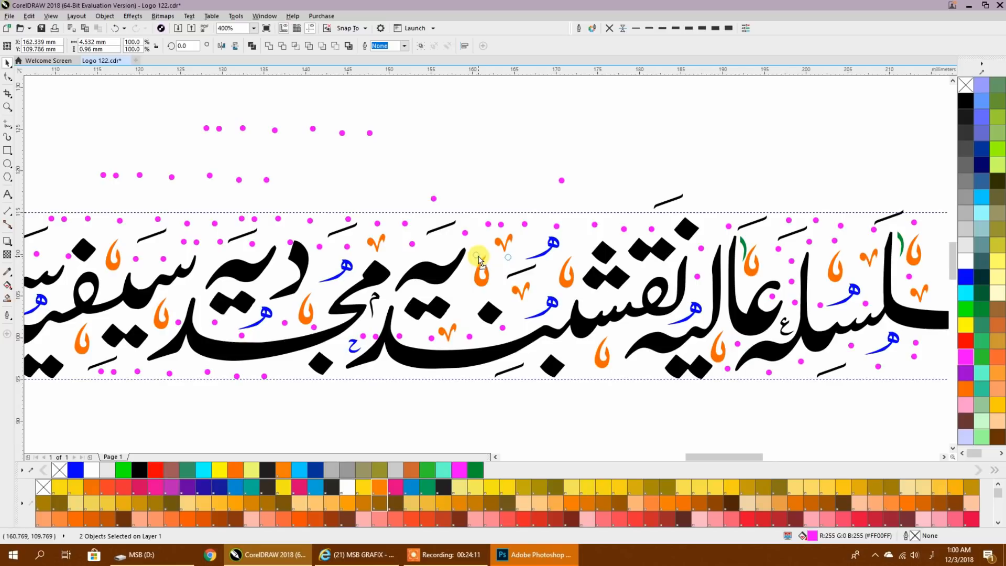
left_click_drag(479, 259, 642, 270)
left_click_drag(702, 242, 522, 321)
left_click_drag(230, 190, 213, 183)
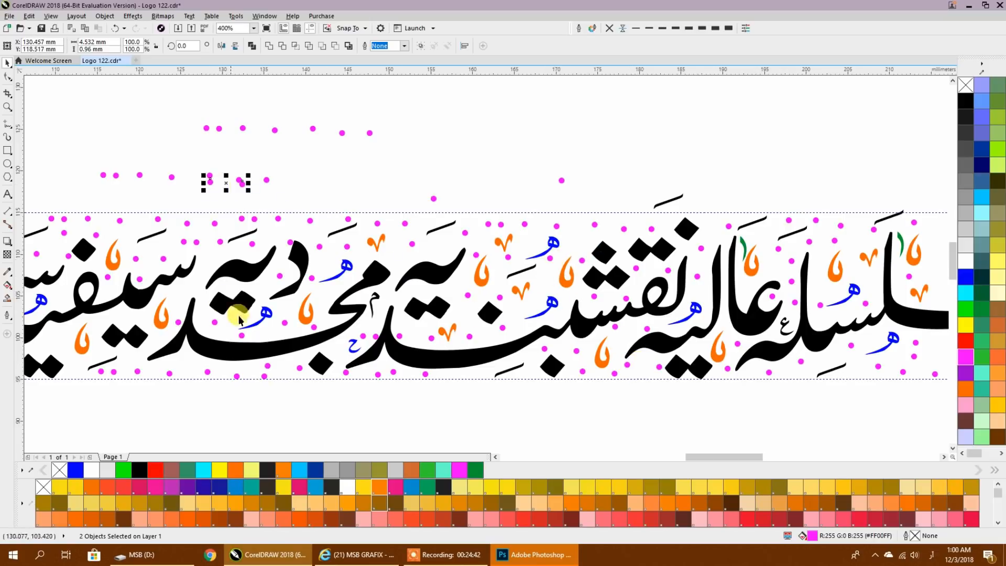
left_click_drag(239, 314, 624, 314)
left_click_drag(614, 191, 442, 379)
- Copy the pair of magenta dots into the remaining gaps around سہیلیہ and طاہریہ, down to the lower guideline
mouse_move(510, 376)
left_mouse_down()
mouse_move(492, 359)
mouse_move(369, 378)
mouse_move(362, 363)
mouse_move(381, 362)
mouse_move(329, 374)
mouse_move(309, 372)
mouse_move(290, 340)
mouse_move(267, 360)
mouse_move(205, 378)
mouse_move(194, 361)
mouse_move(222, 304)
left_mouse_up()
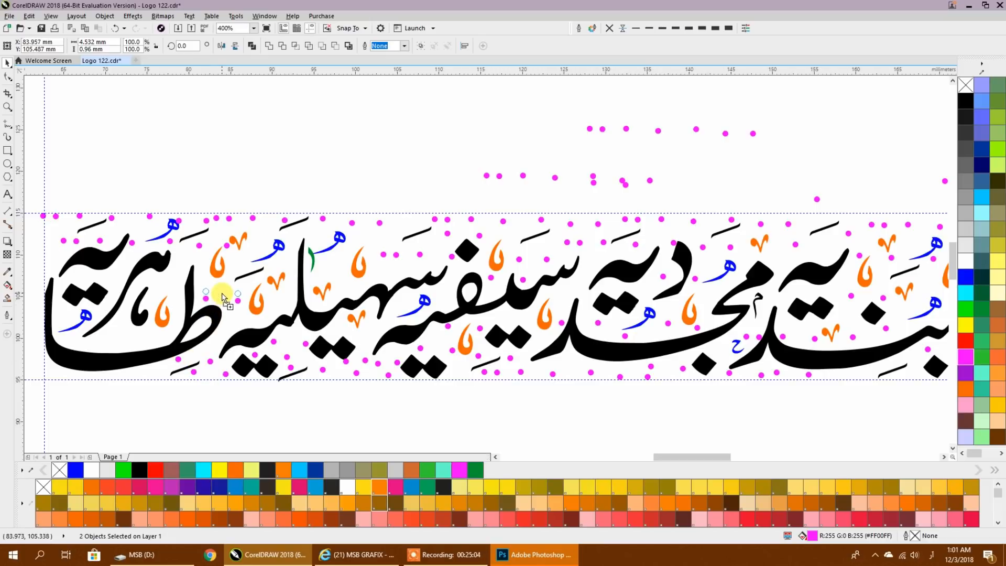
left_click_drag(234, 293, 174, 297)
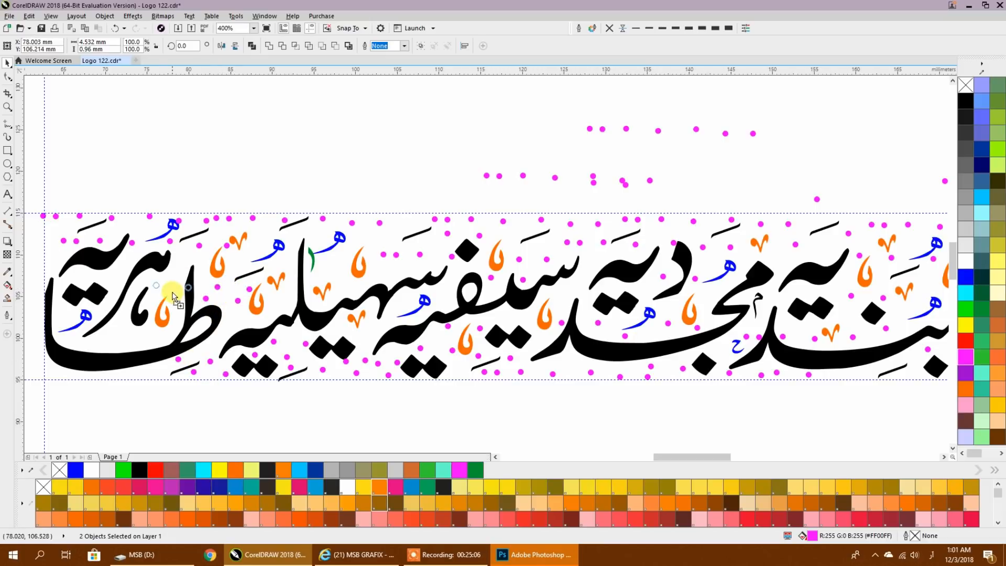
left_click_drag(155, 338, 96, 297)
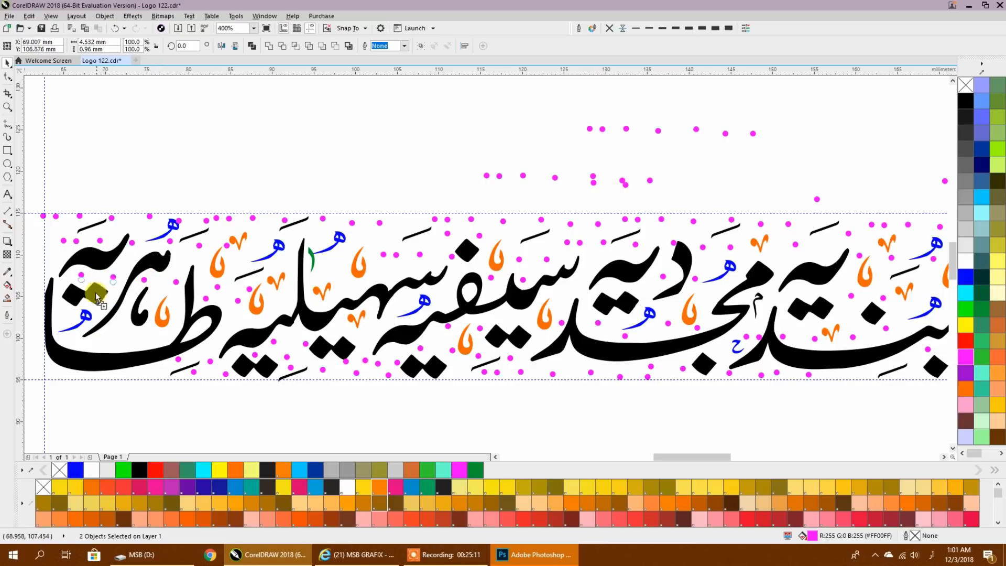
left_click_drag(65, 378, 271, 325)
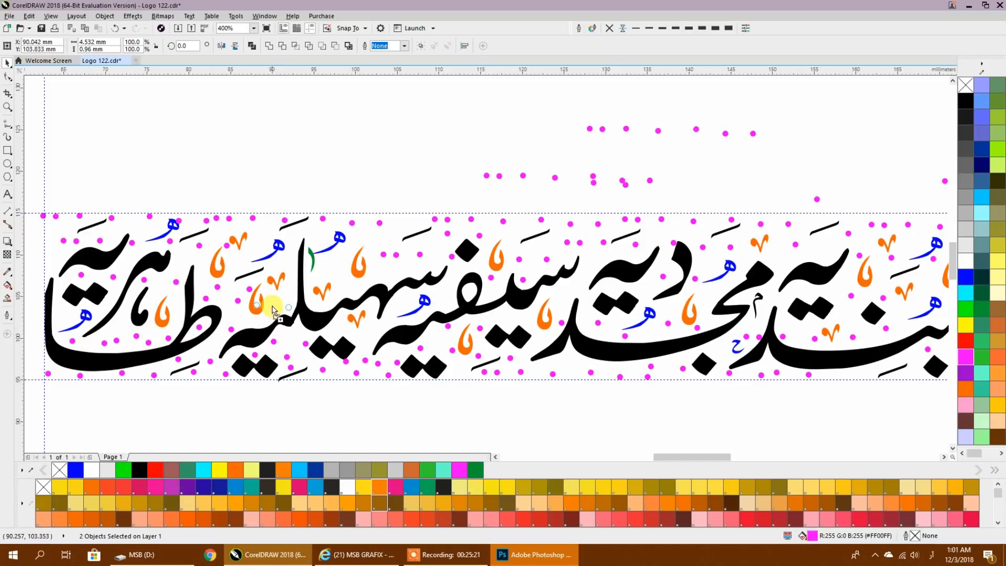
left_click_drag(337, 299, 178, 181)
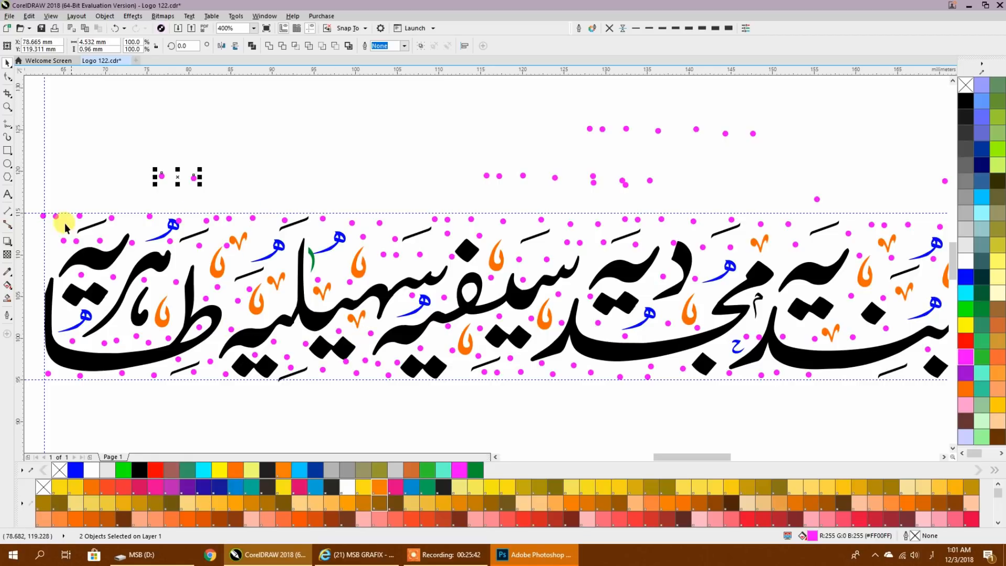
- Delete the dot on the left vertical guideline and space out the magenta dots beside the blue mark above طاہریہ
left_click(43, 217)
key("Delete")
scroll(42, 211, "up", 1)
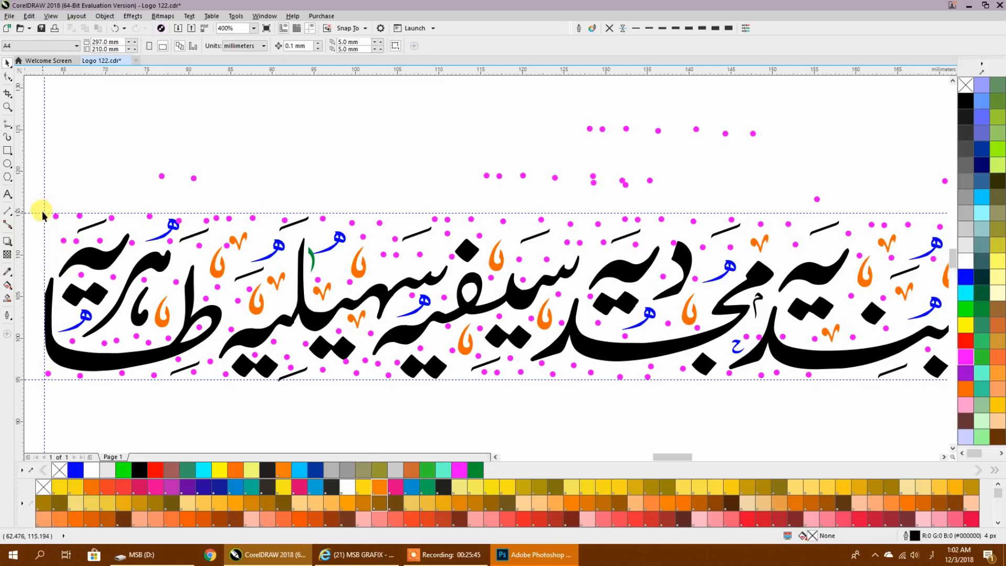
scroll(246, 277, "down", 2)
scroll(270, 257, "up", 3)
left_click(339, 243)
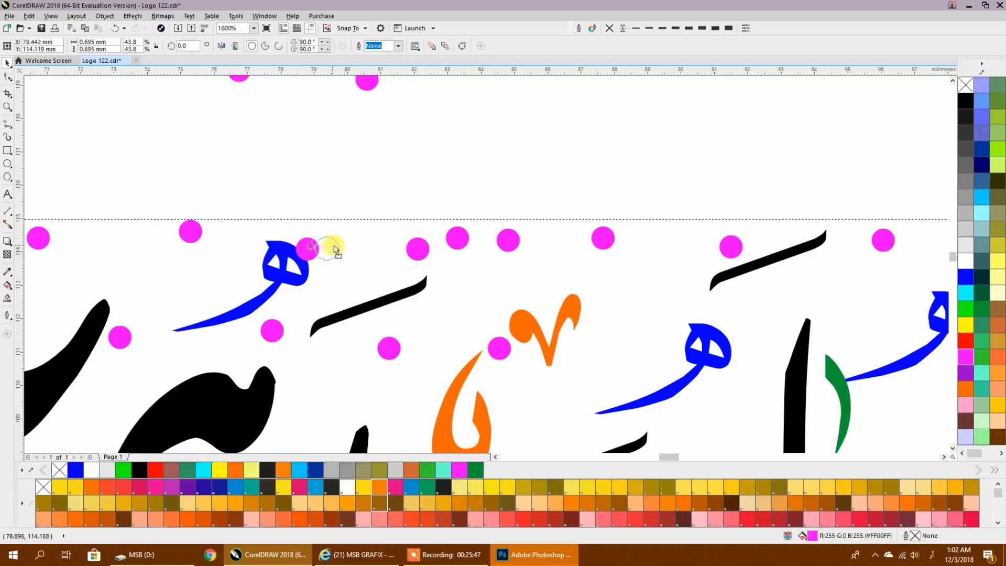
left_click_drag(405, 247, 385, 232)
left_click_drag(509, 239, 531, 261)
left_click_drag(463, 247, 490, 244)
left_click_drag(338, 244, 323, 237)
scroll(366, 249, "down", 3)
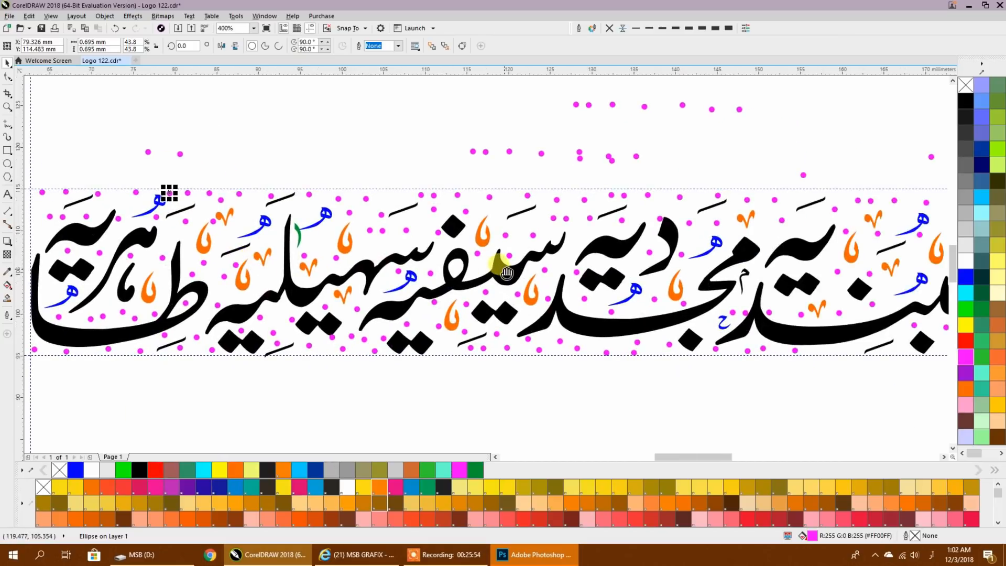
- Delete the dot overlapping the ط of طاہریہ and the spare magenta dots above the upper guideline
left_click_drag(506, 273, 506, 281)
left_click(184, 311)
key("Delete")
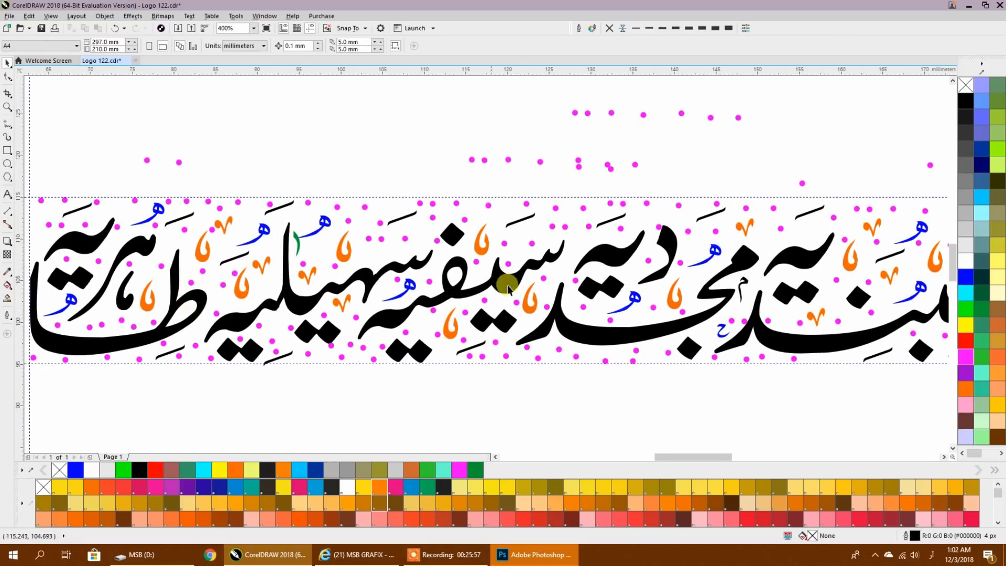
scroll(508, 288, "down", 1)
mouse_move(88, 185)
left_mouse_down()
mouse_move(584, 235)
mouse_move(539, 265)
left_mouse_up()
key("Delete")
- Move the black dash above نقشبند down so it sits just beneath the upper guideline
scroll(584, 236, "up", 2)
left_click(517, 191)
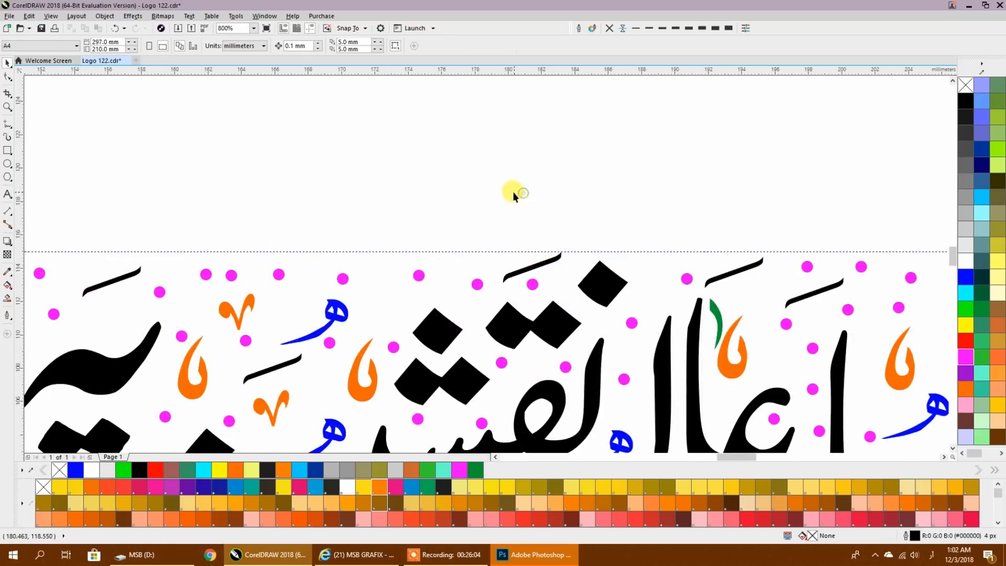
scroll(515, 192, "down", 2)
left_click_drag(696, 215, 693, 234)
- Duplicate the complete coloured calligraphy logo with all its marks and dots, and place the copy outside the page
left_click_drag(361, 331, 508, 329)
left_click_drag(139, 200, 778, 310)
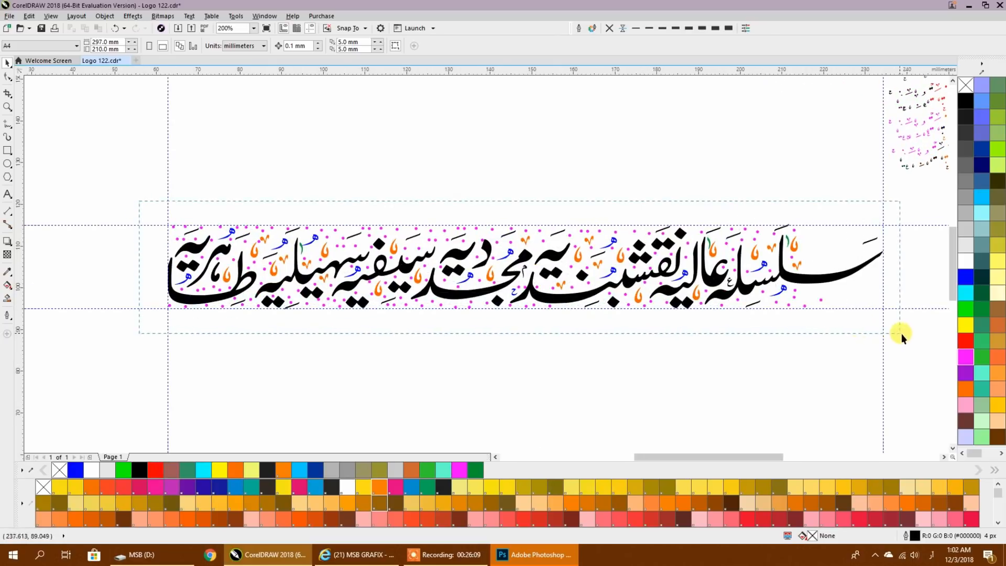
left_click_drag(894, 333, 895, 334)
scroll(684, 314, "down", 3)
left_click_drag(683, 314, 504, 240)
scroll(706, 313, "up", 3)
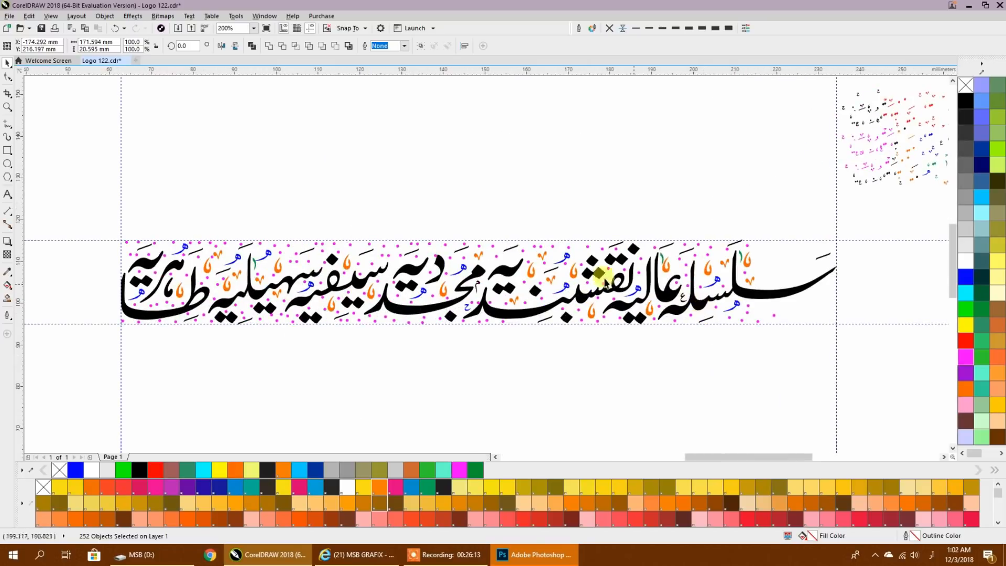
- Combine all letters, vowel marks and dots of the logo between the guidelines into a single black curve
left_click_drag(96, 217, 770, 320)
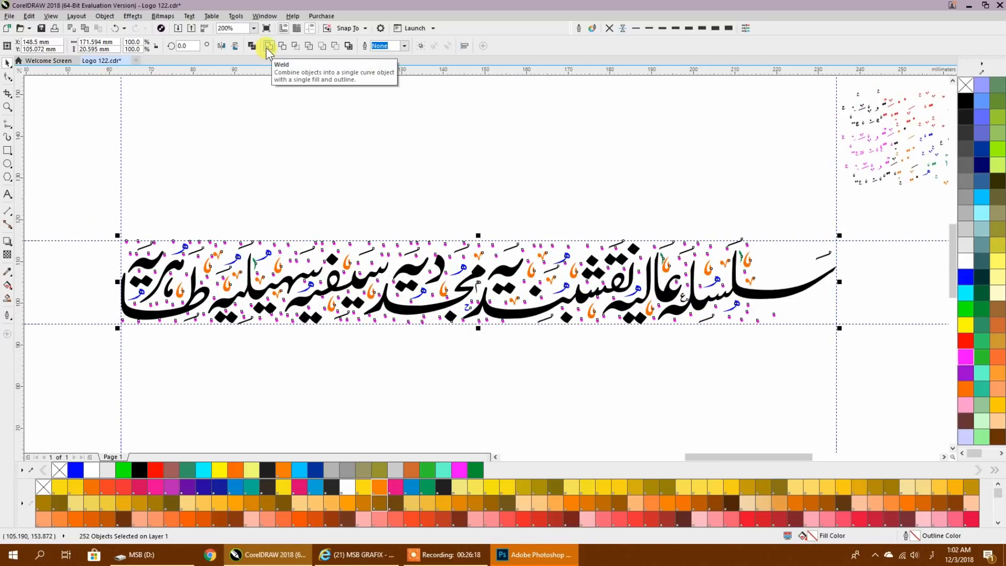
left_click(253, 46)
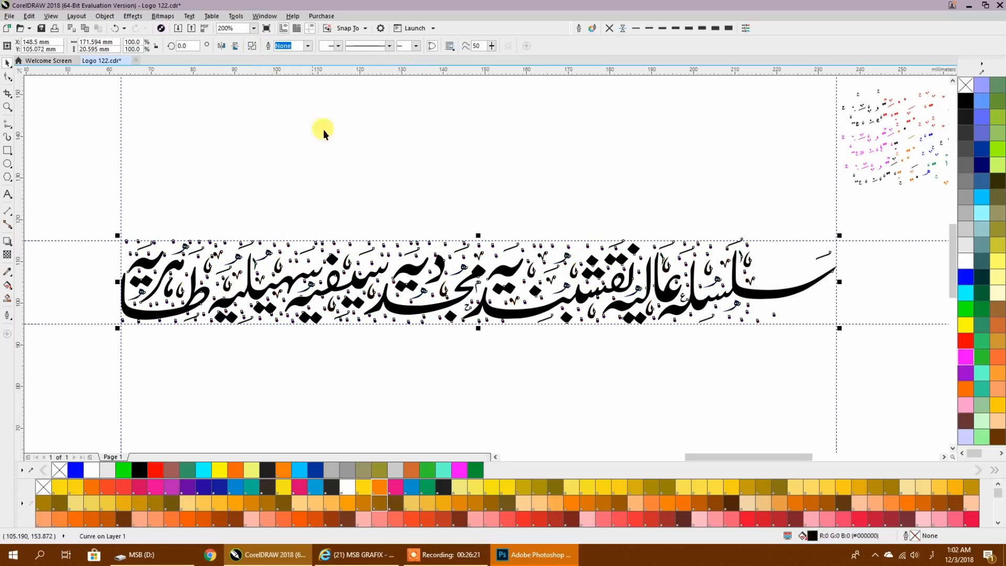
left_click(395, 185)
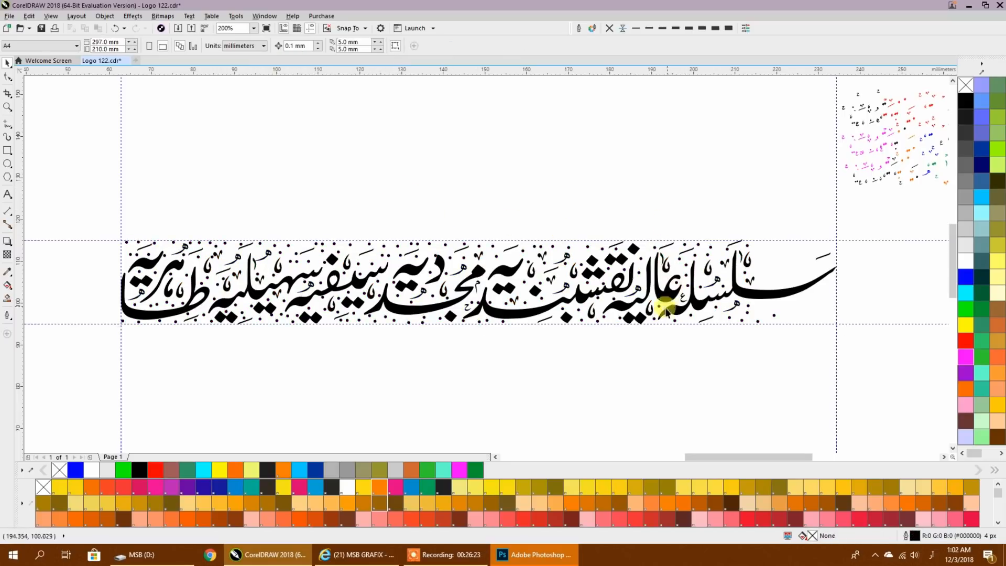
- Delete the nodes of the small round dot touching the slanted د stroke of نقشبندیہ, near the small ح mark
scroll(501, 314, "up", 4)
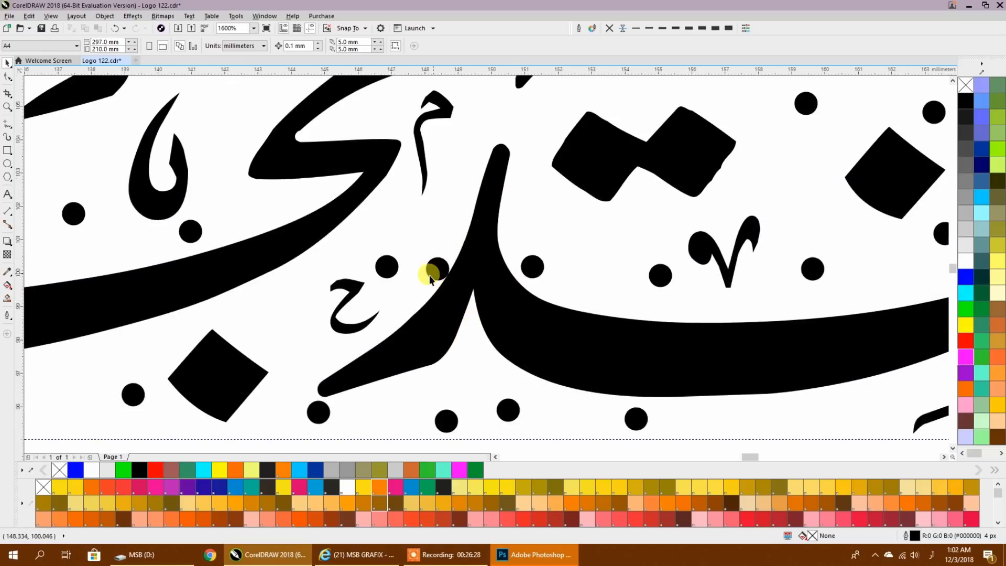
scroll(429, 275, "up", 4)
left_click(442, 270)
left_click(7, 77)
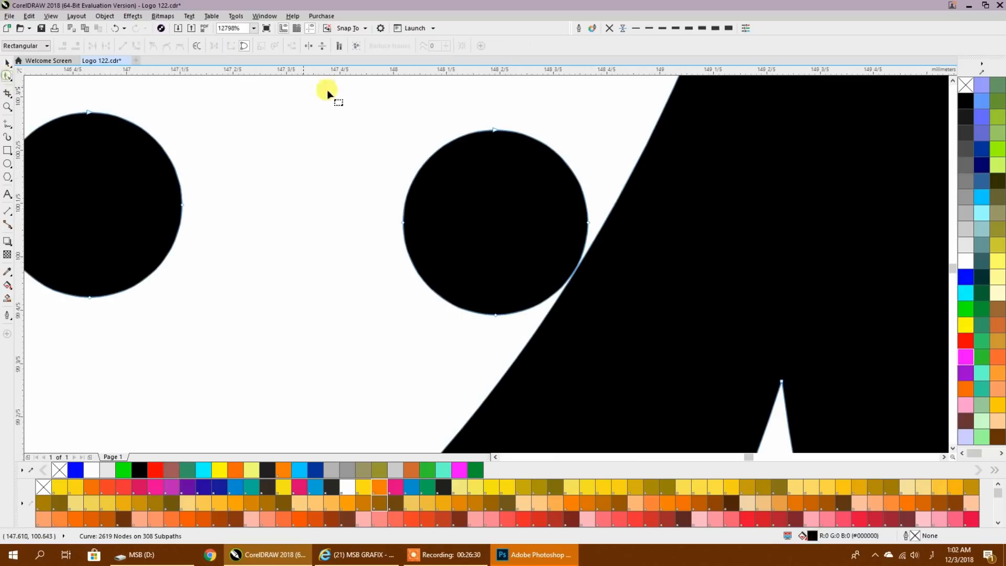
left_click_drag(339, 125, 595, 319)
key("Delete")
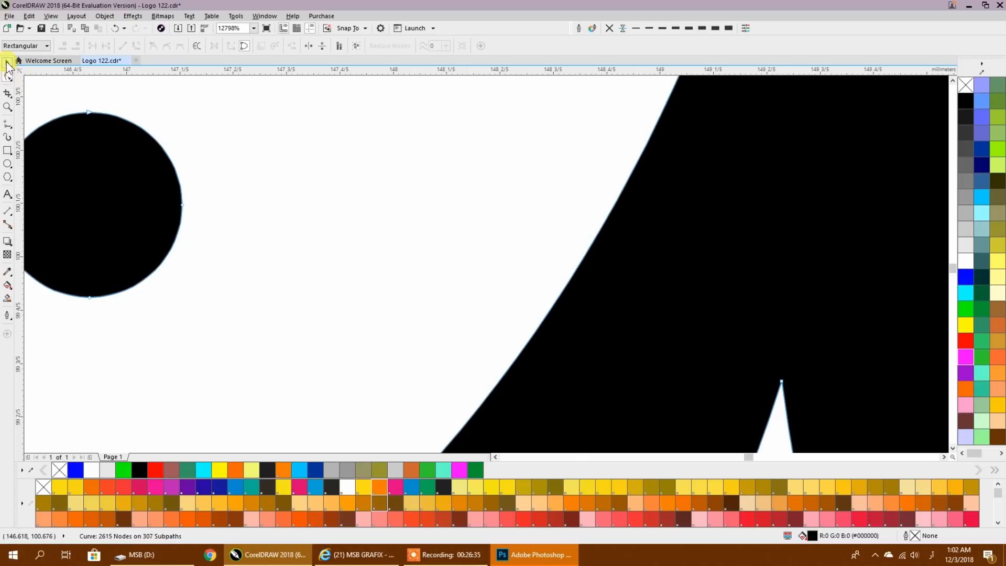
left_click(7, 63)
scroll(442, 205, "down", 10)
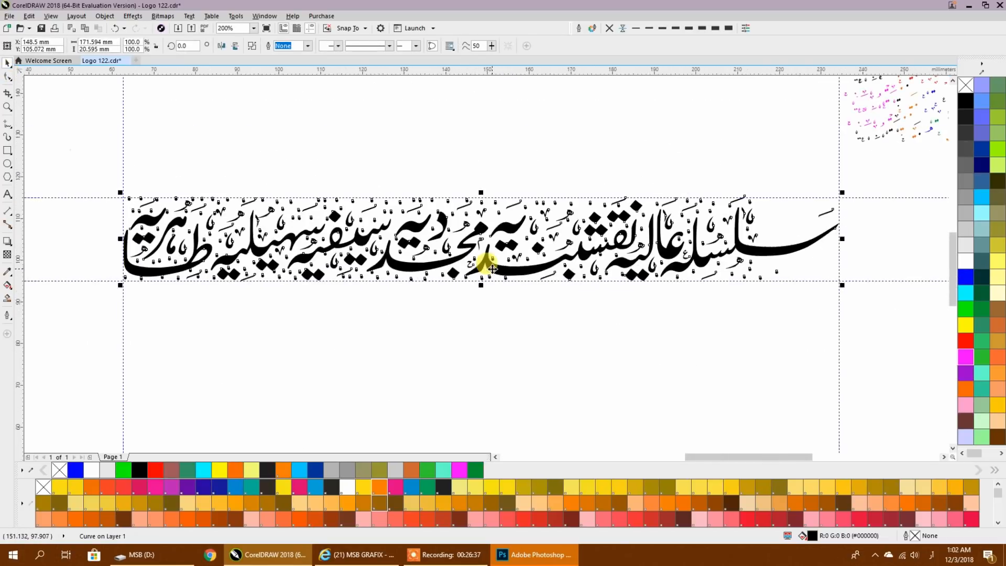
- Export only the selected calligraphy as a PSD - Adobe Photoshop file named G123, and switch to Photoshop
key("ctrl+e")
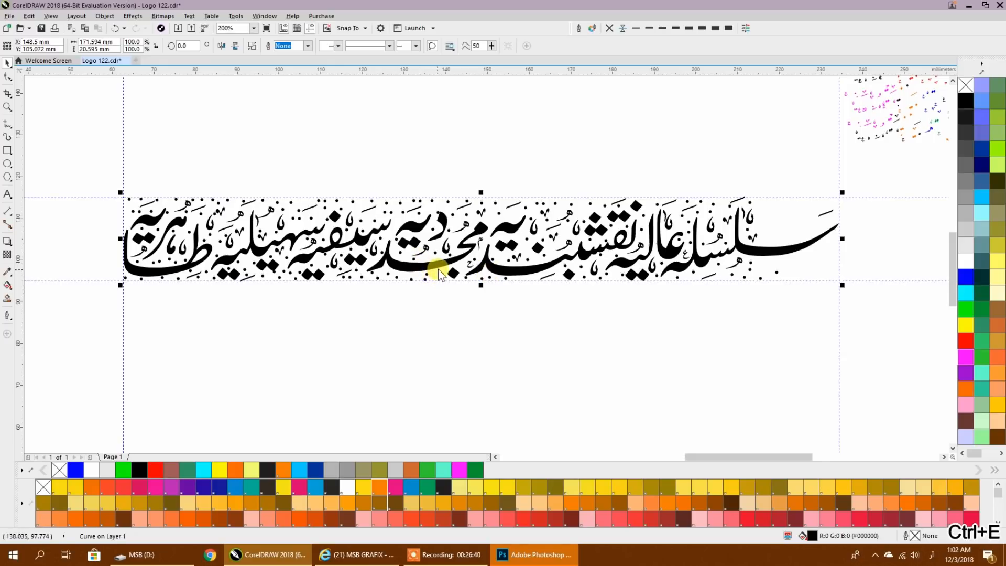
left_click(381, 334)
left_click(381, 333)
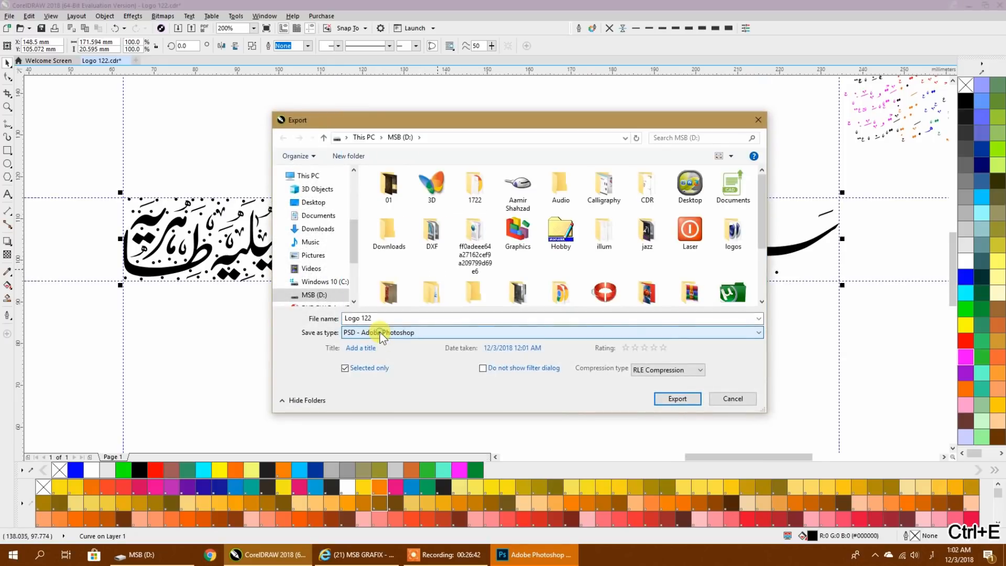
left_click(377, 332)
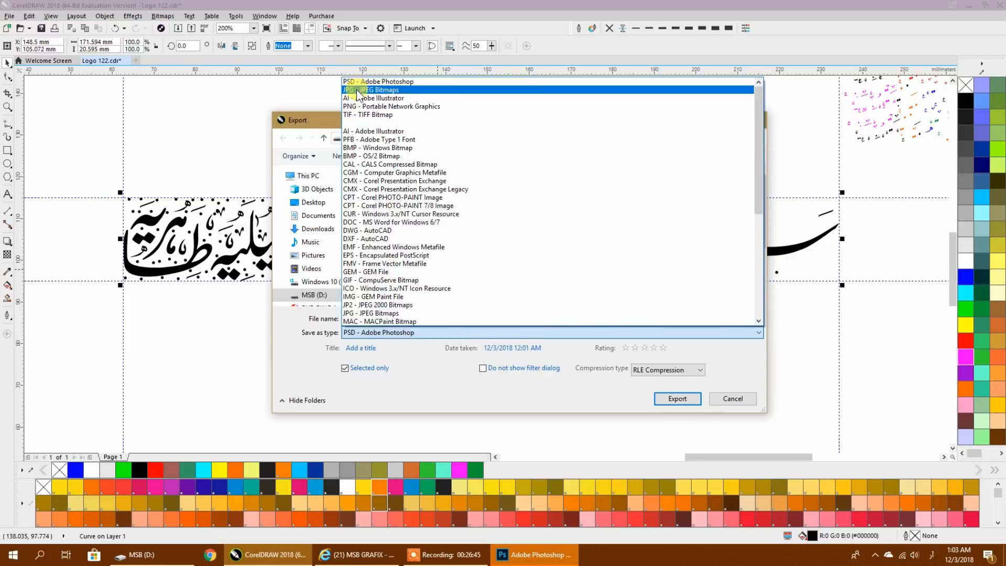
left_click(361, 83)
left_click(390, 318)
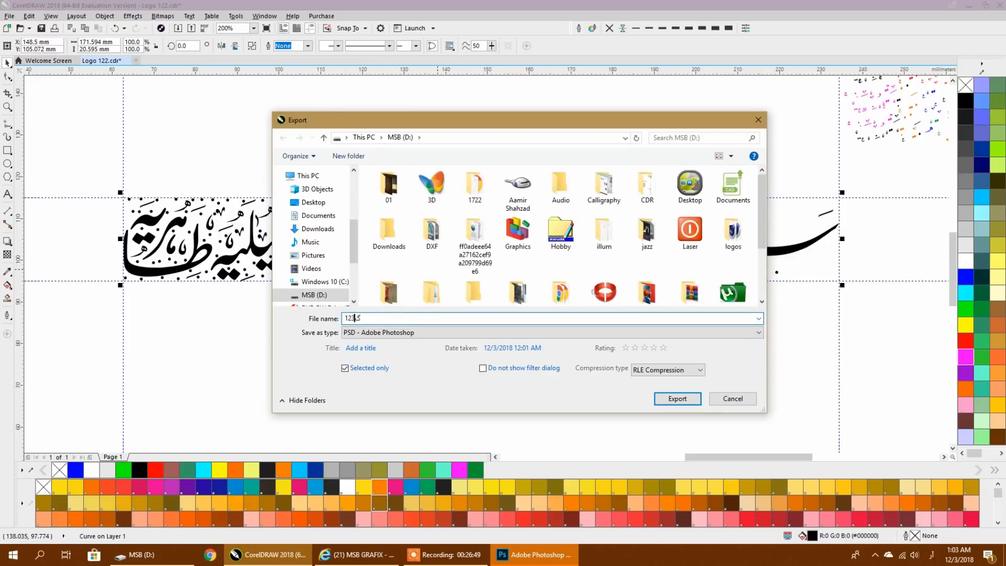
type("G123")
key("Return")
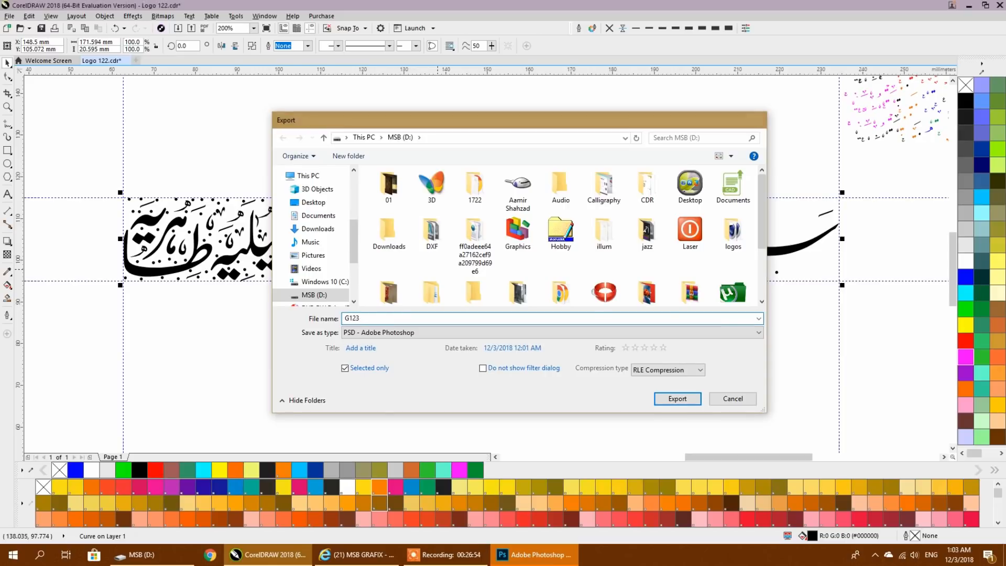
left_click(516, 386)
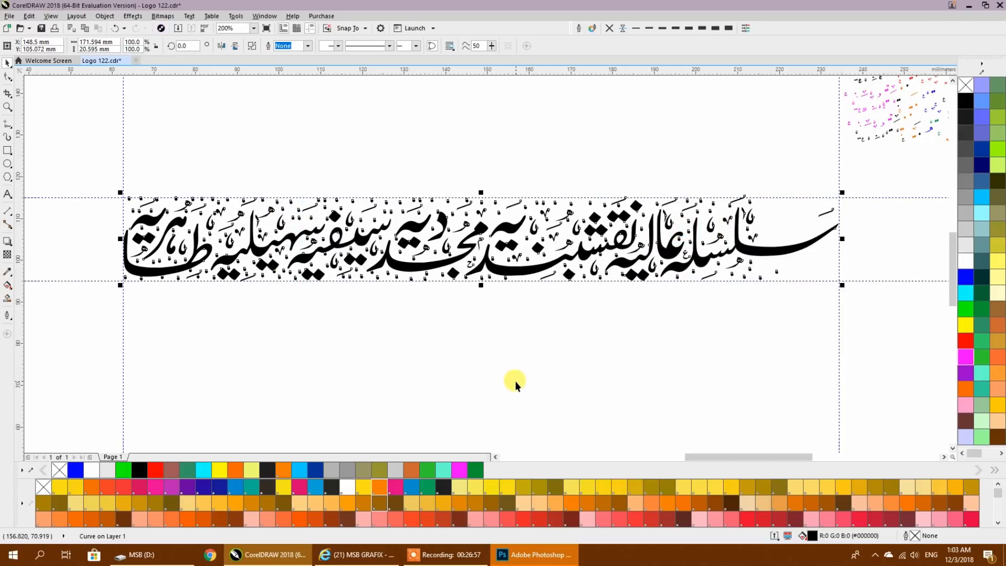
left_click(529, 554)
left_click(32, 8)
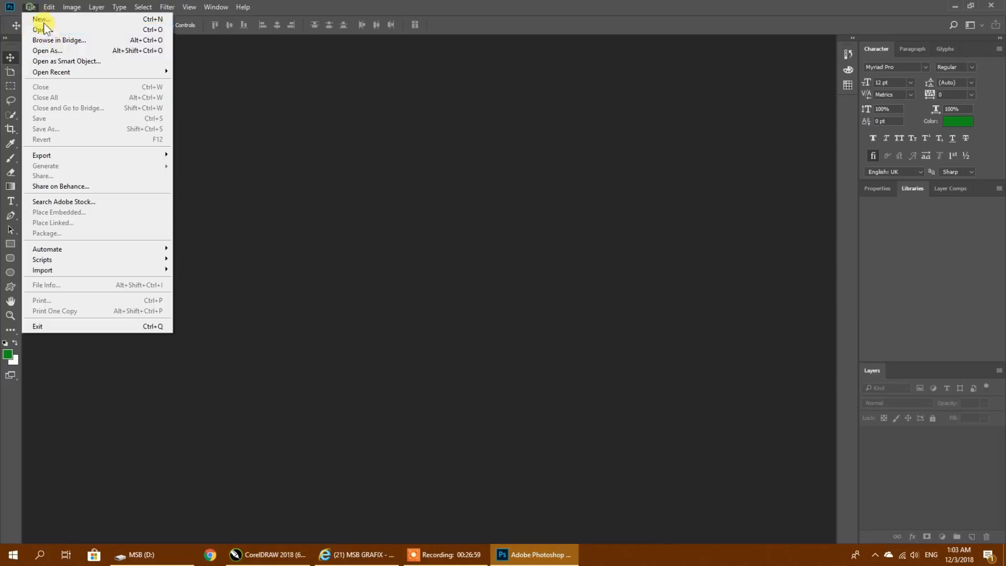
mouse_move(63, 72)
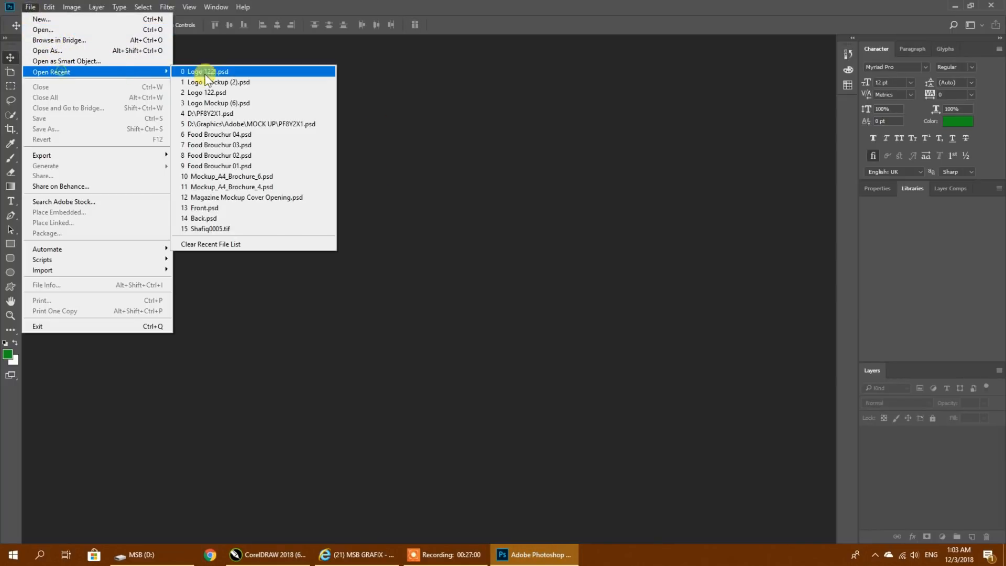
left_click(267, 84)
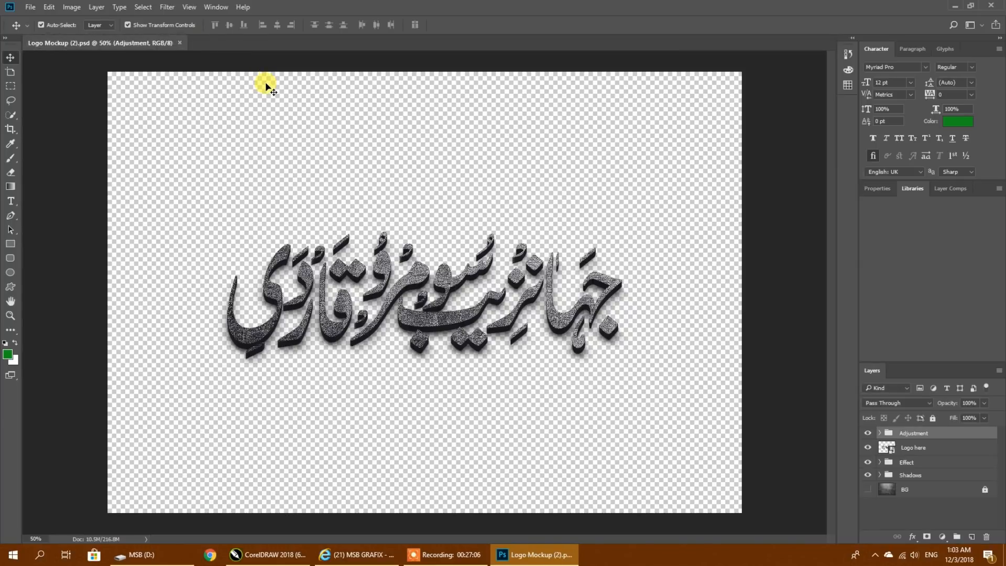
left_click(179, 43)
- Open the recently used mockup file Logo Mockup (6).psd
left_click(30, 7)
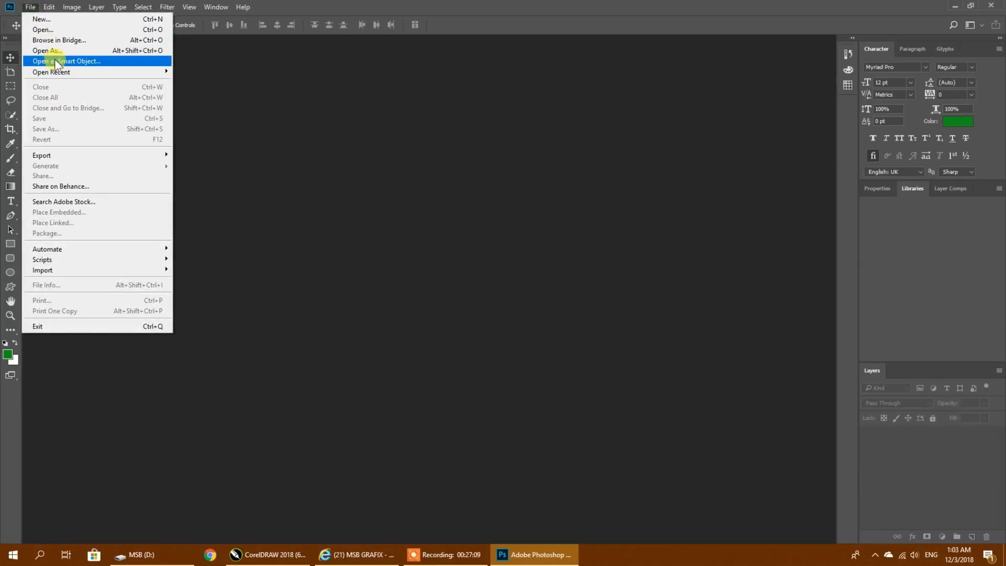
mouse_move(58, 71)
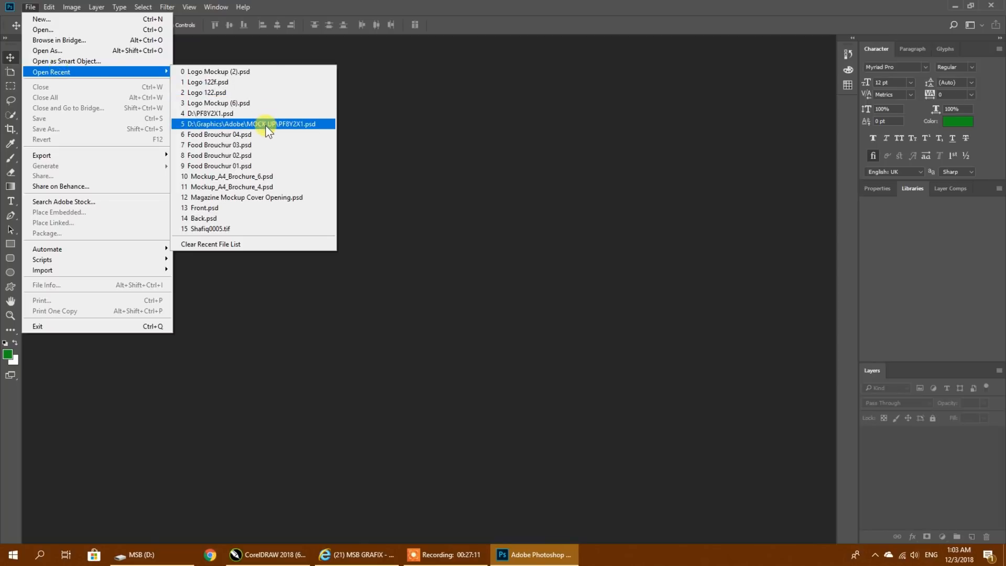
left_click(219, 105)
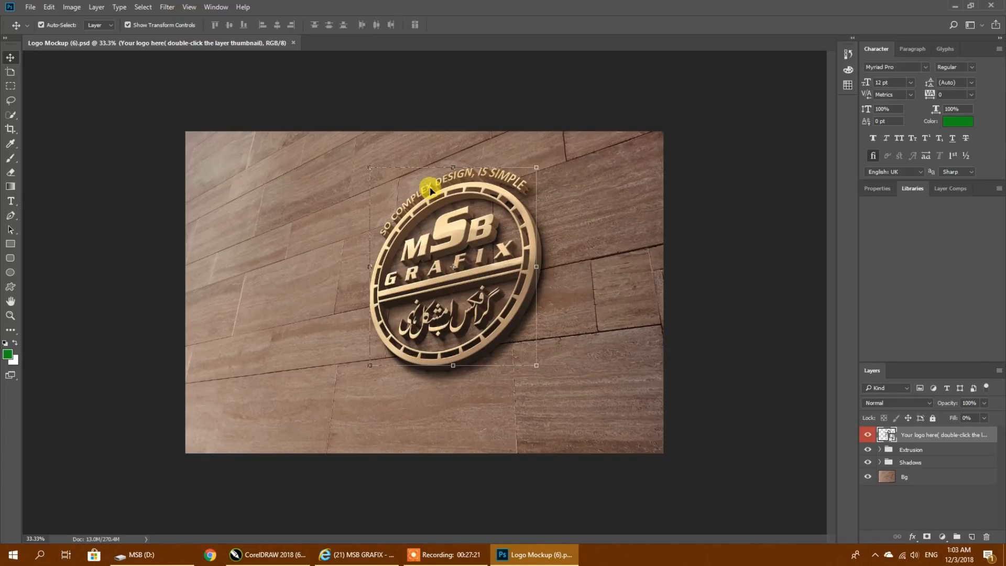
- Open G123 from the MSB (D:) drive and copy its entire calligraphy artwork
left_click(30, 7)
left_click(42, 29)
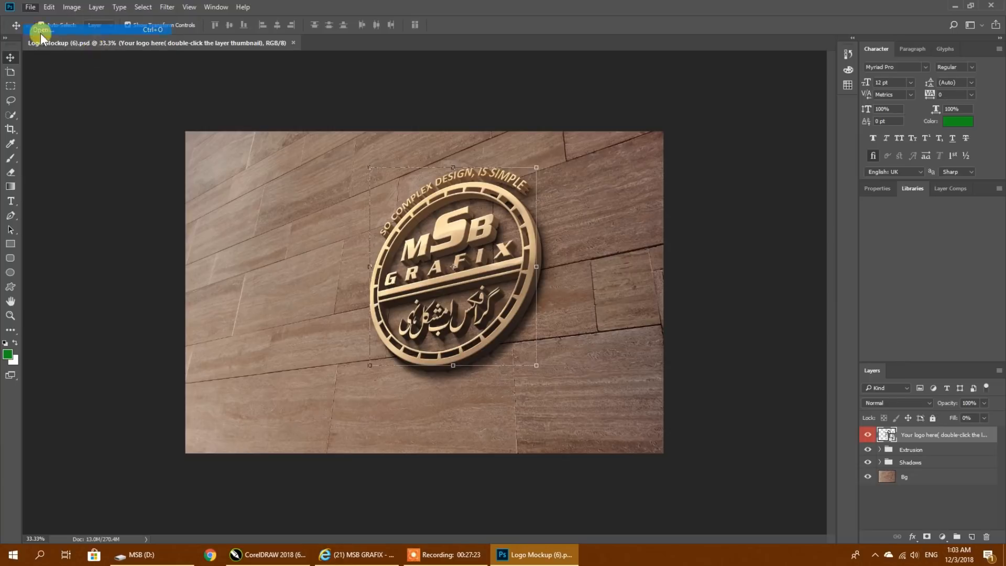
scroll(366, 163, "down", 10)
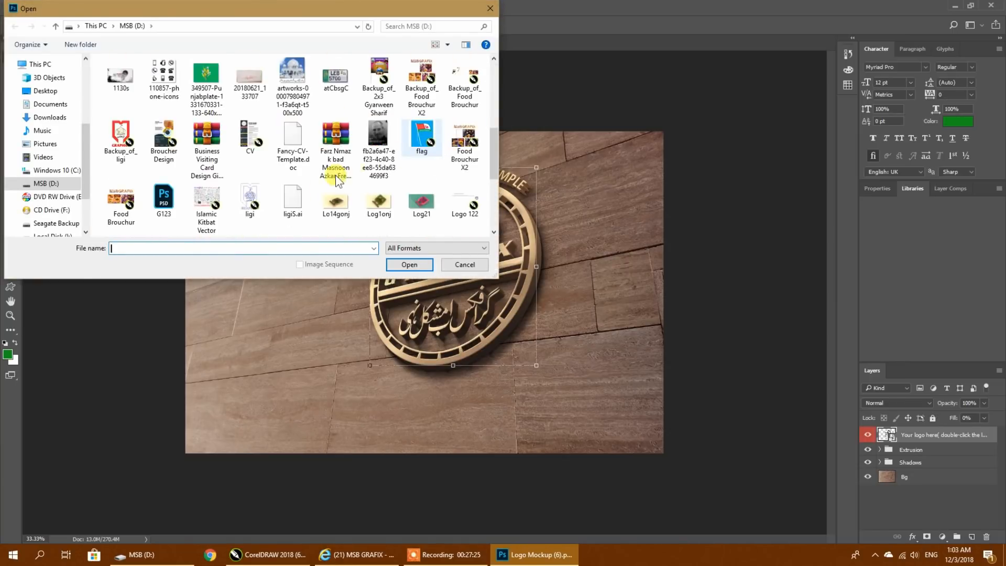
left_click(250, 146)
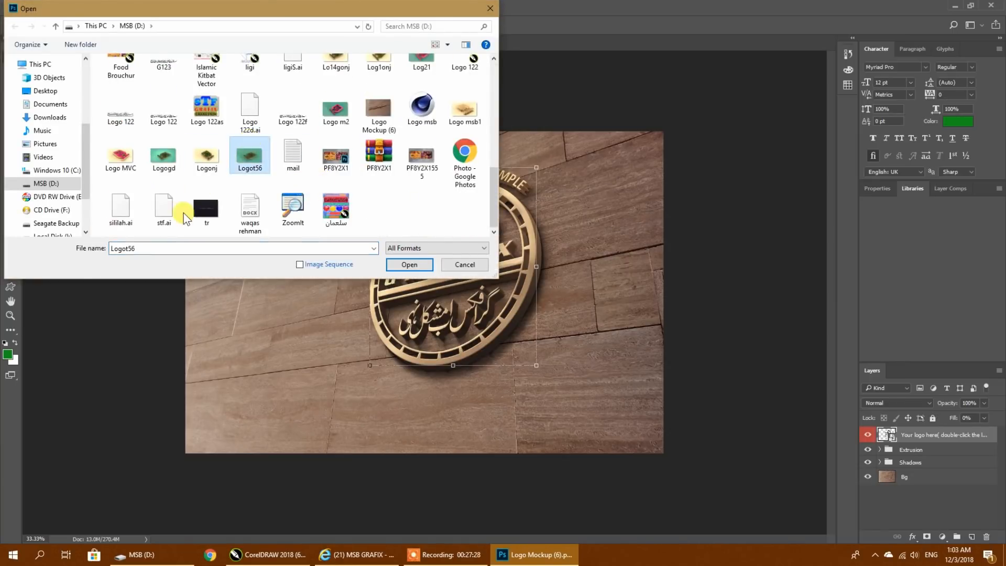
left_click(180, 213)
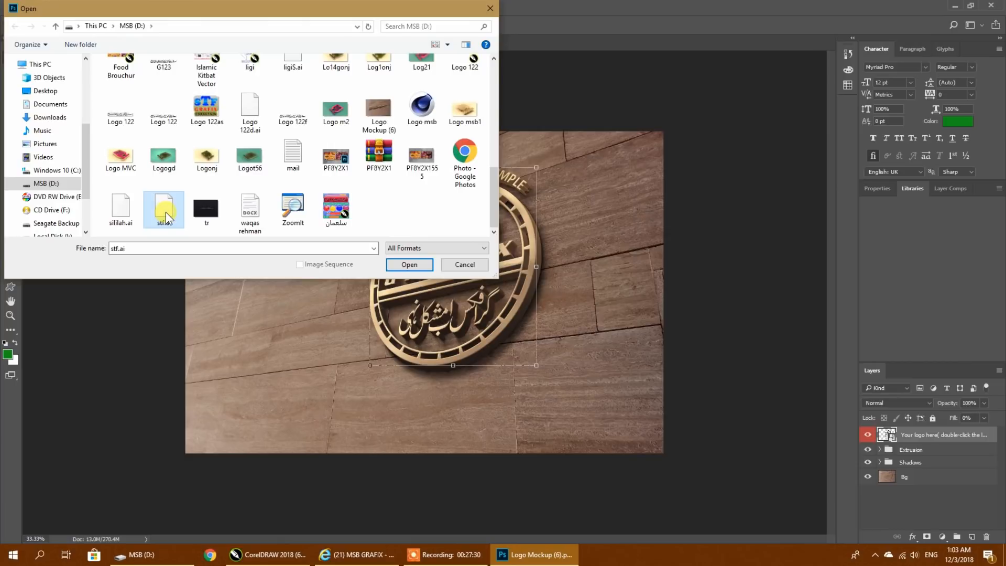
key("Up")
key("Up")
key("Up")
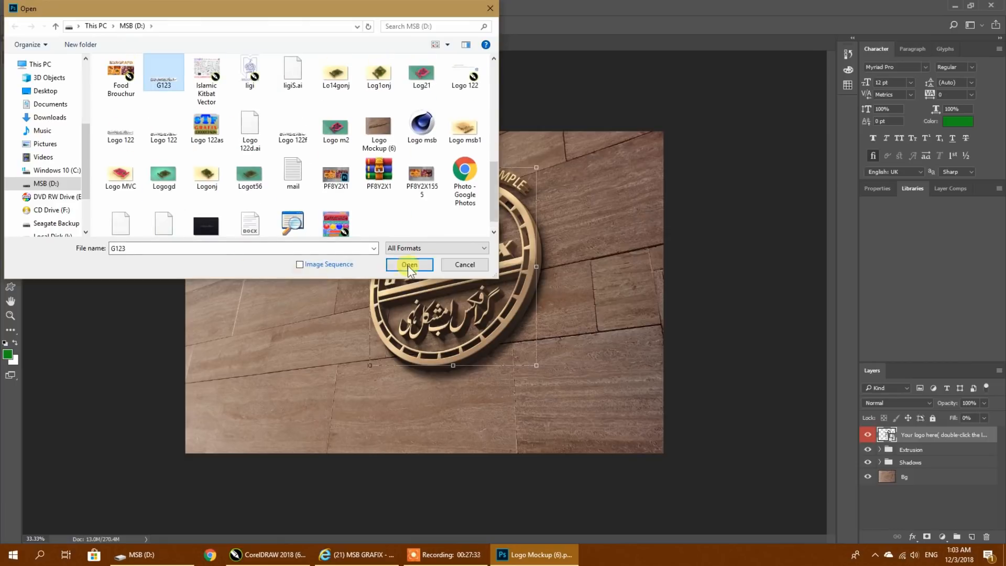
left_click(409, 264)
key("ctrl+a")
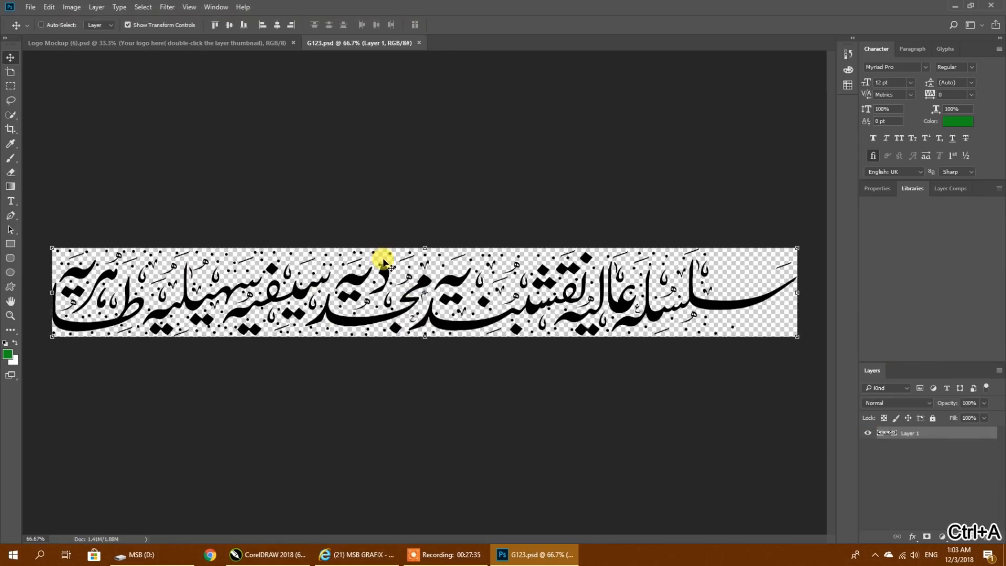
key("ctrl+c")
- In the "Your logo here" smart object of Logo Mockup (6).psd, hide the MSB Grafix logo layer and paste the calligraphy
left_click(226, 44)
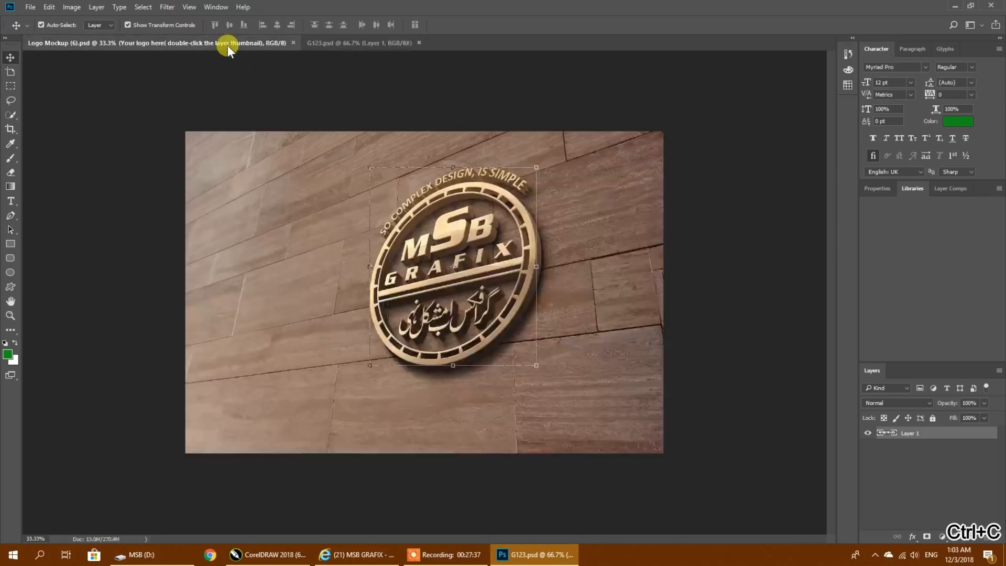
double_click(886, 436)
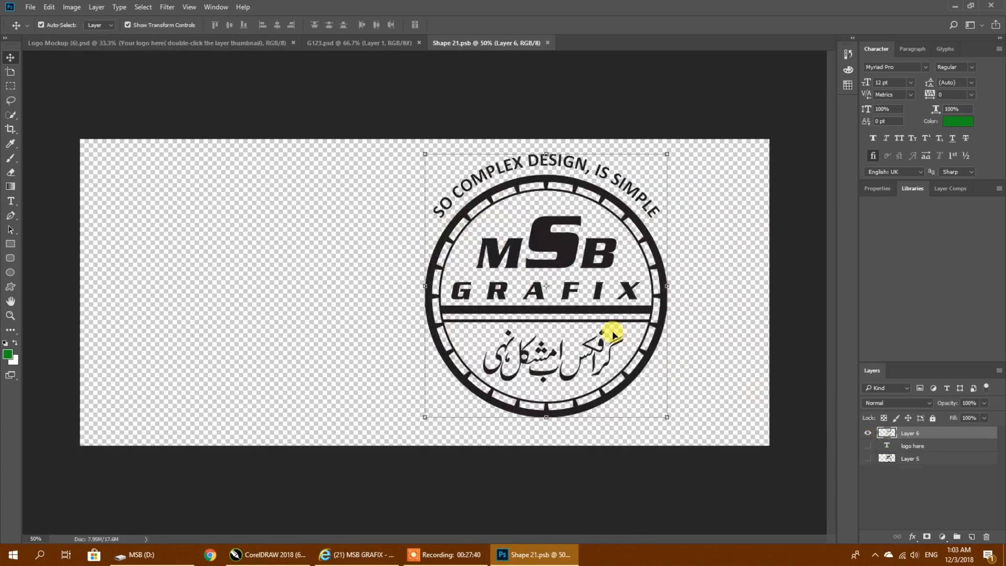
left_click(868, 433)
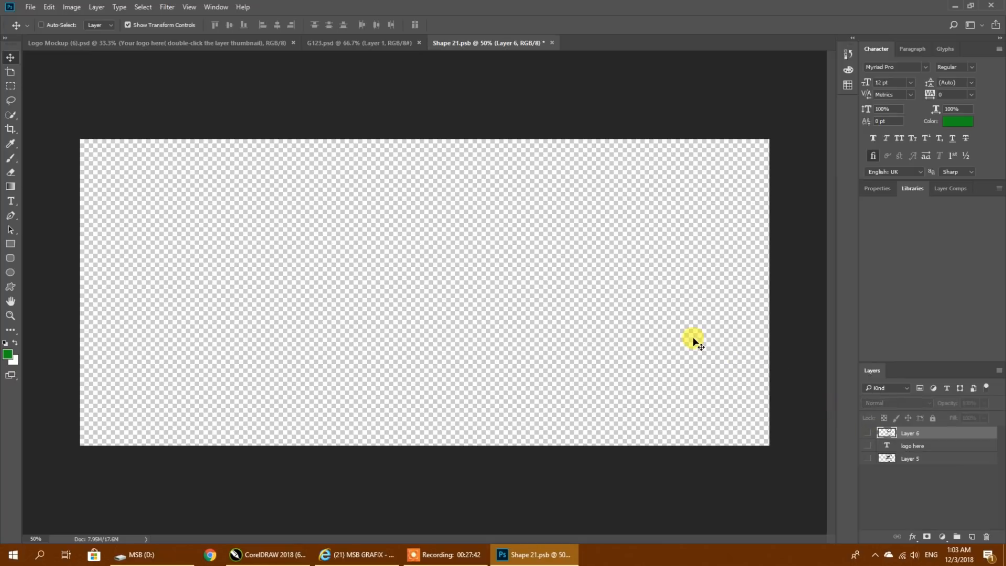
key("ctrl+v")
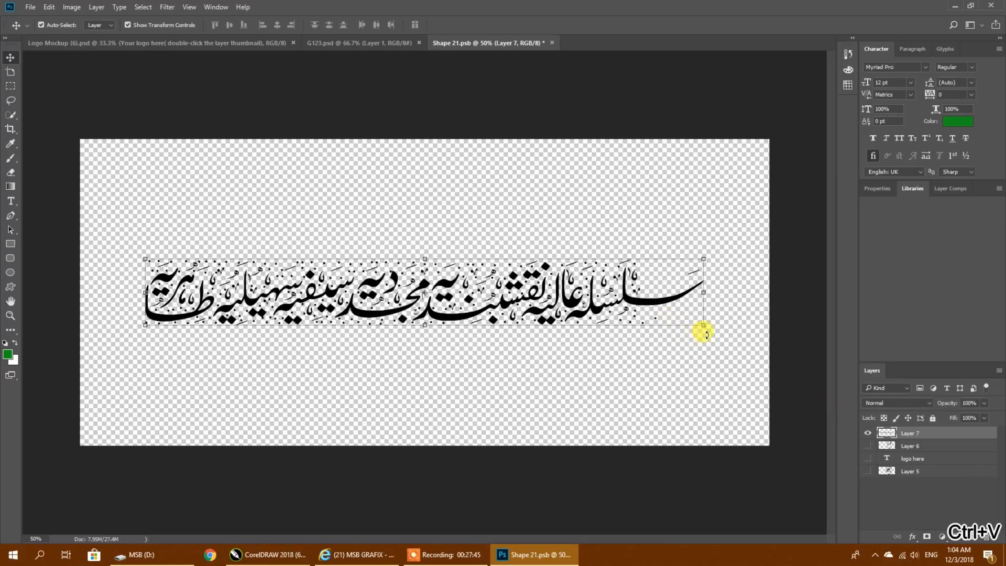
- Enlarge the pasted calligraphy to about 108% around its centre and save the smart object
left_click_drag(704, 325, 722, 384)
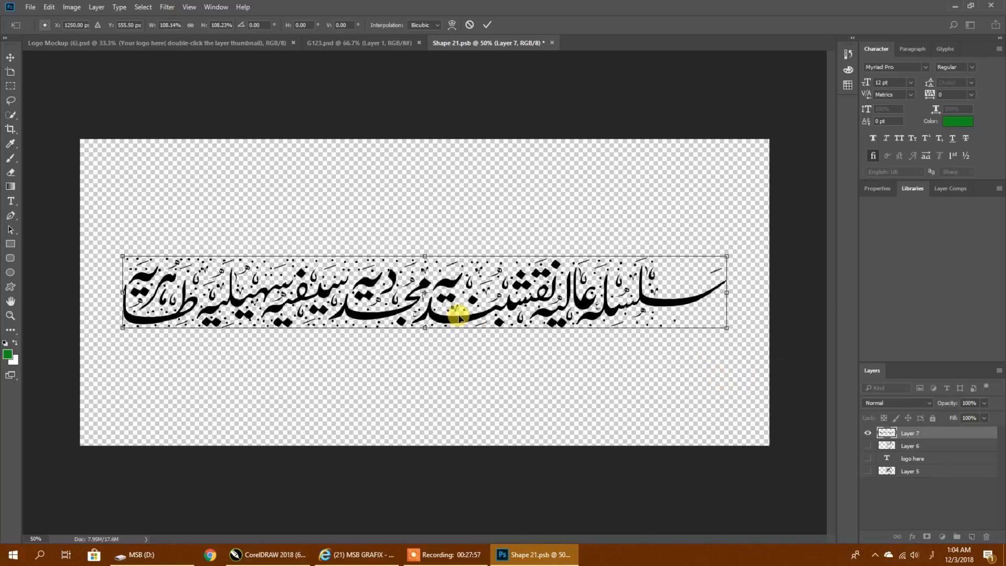
key("Return")
mouse_move(443, 299)
left_mouse_down()
mouse_move(446, 289)
mouse_move(441, 297)
left_mouse_up()
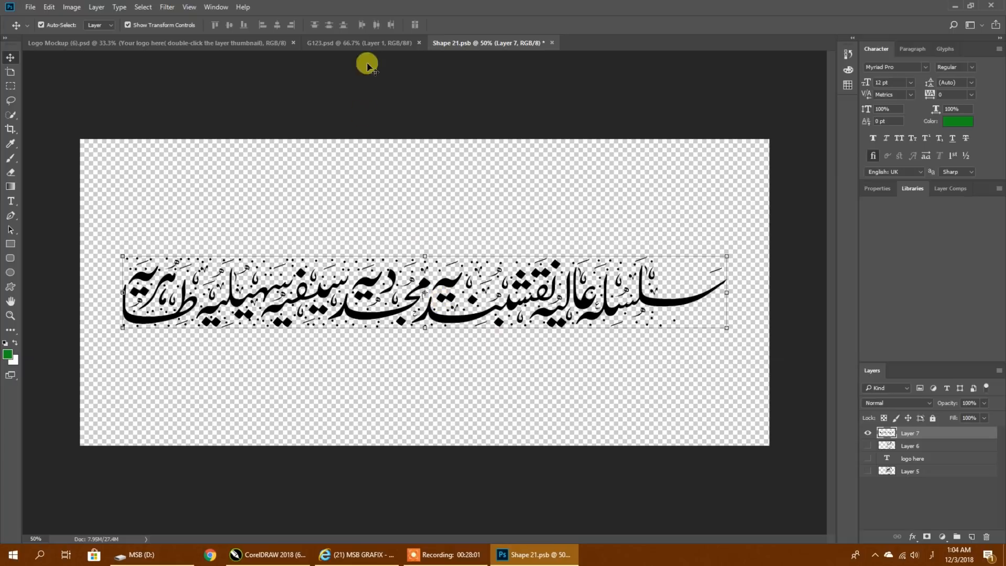
left_click(434, 173)
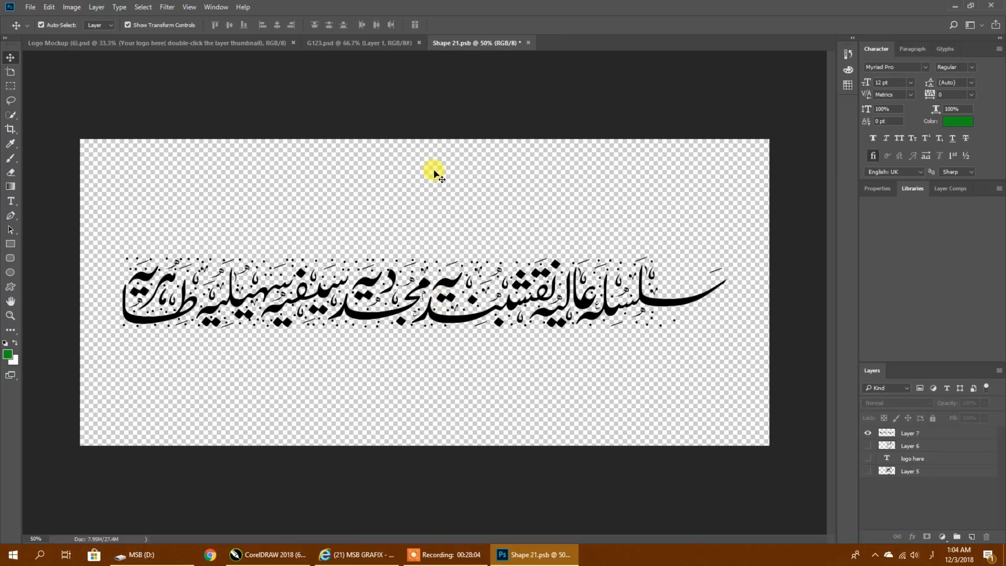
key("ctrl+s")
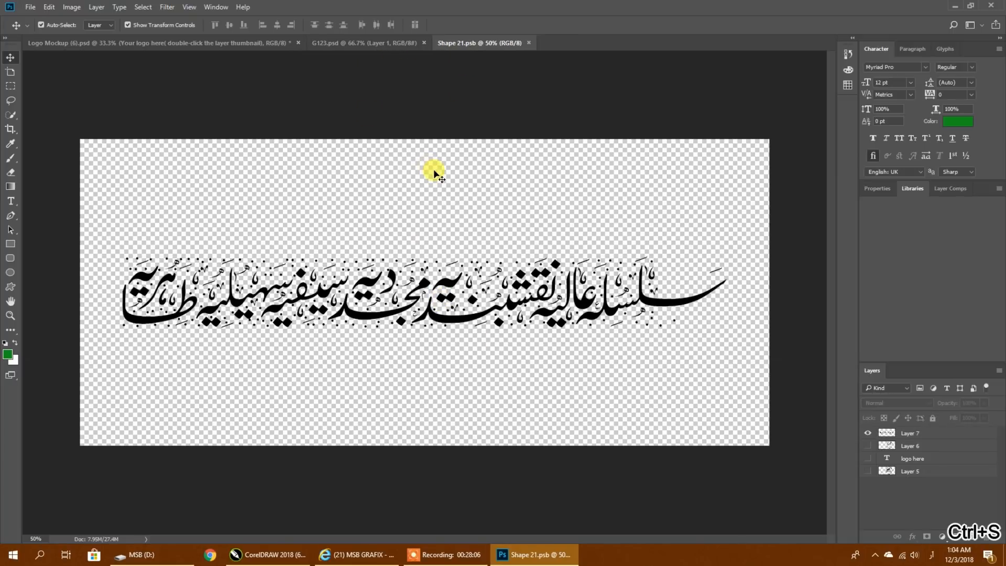
- Open the middle Logo smart object in the Shadows group of Logo Mockup (6).psd and hide its MSB Grafix logo layer
left_click(125, 44)
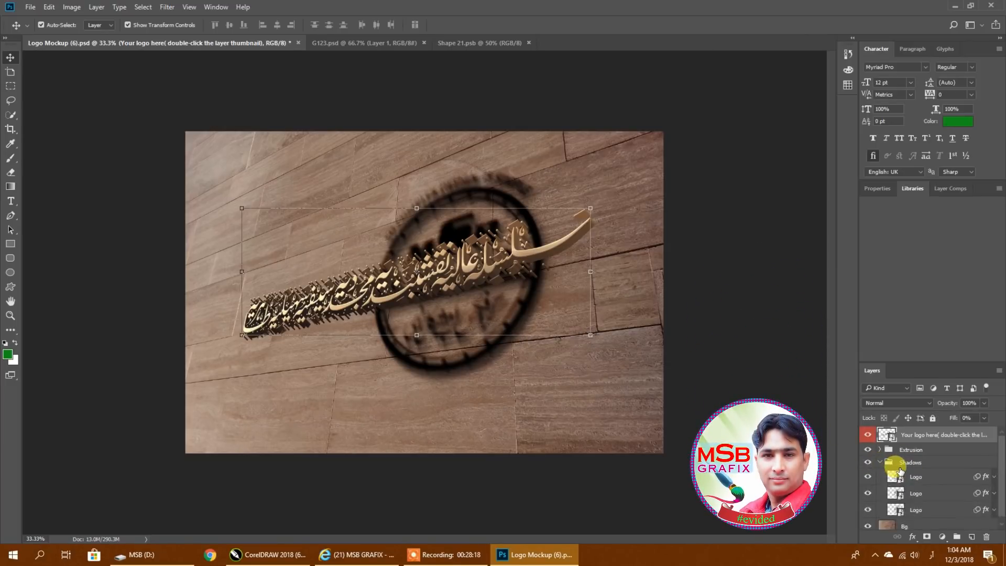
left_click(881, 463)
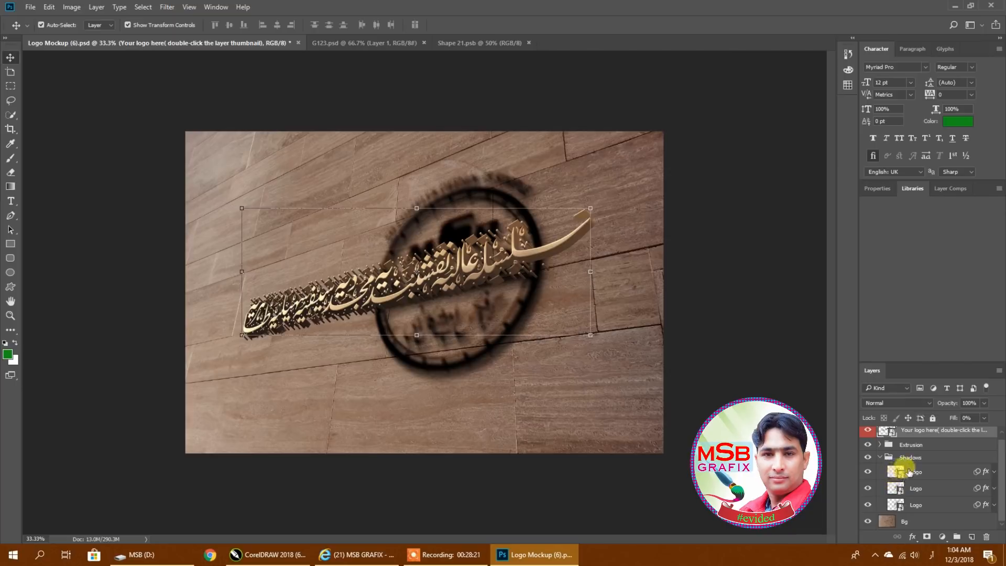
double_click(898, 490)
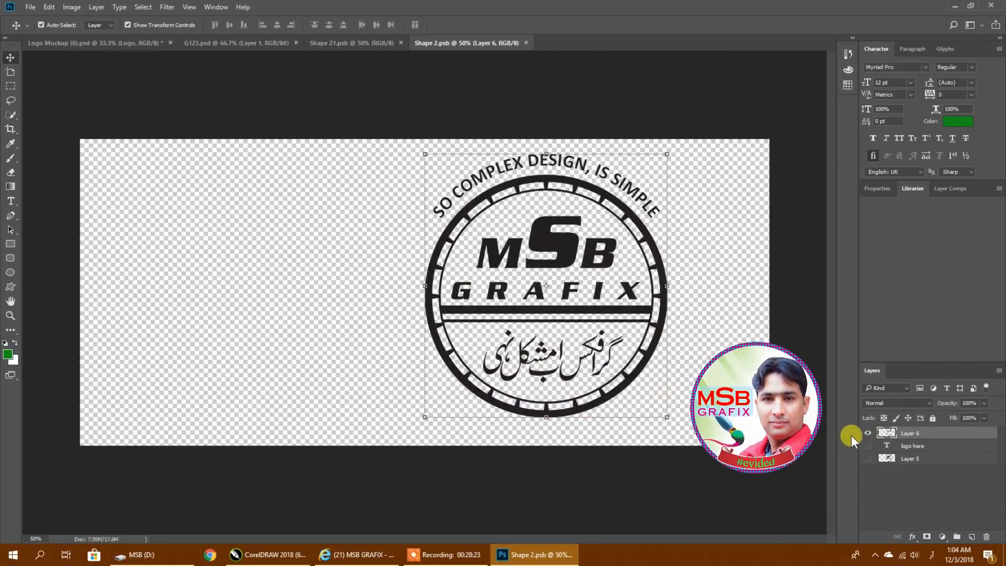
left_click(868, 432)
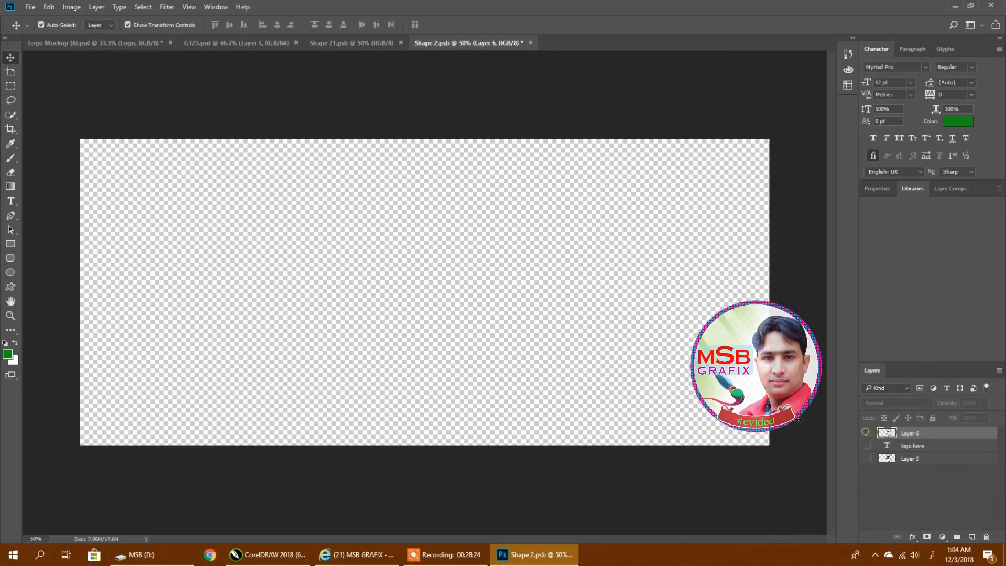
- Paste the calligraphy into the shadow smart object Shape 2.psb and save it
left_click(341, 41)
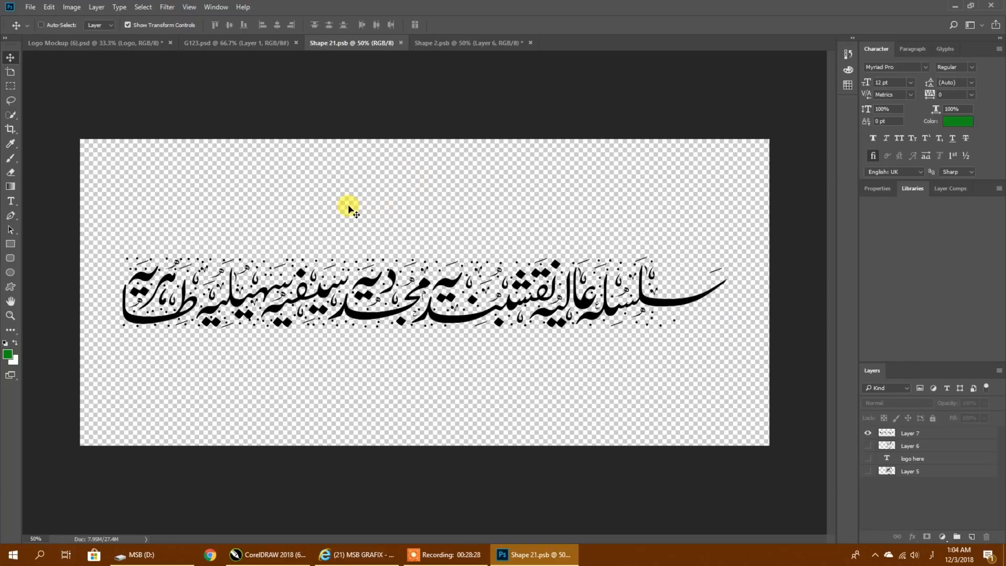
key("ctrl+c")
left_click(420, 43)
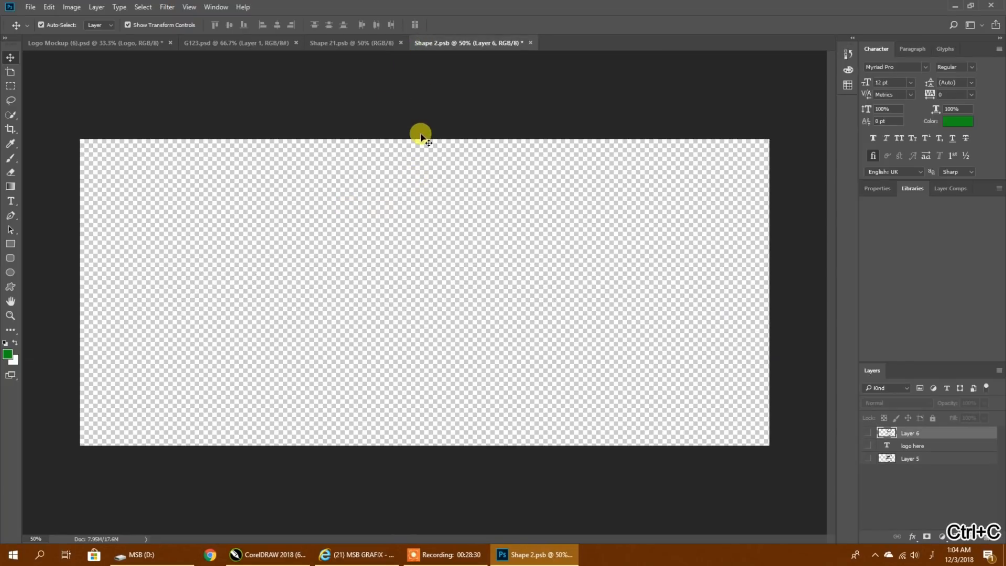
key("ctrl+v")
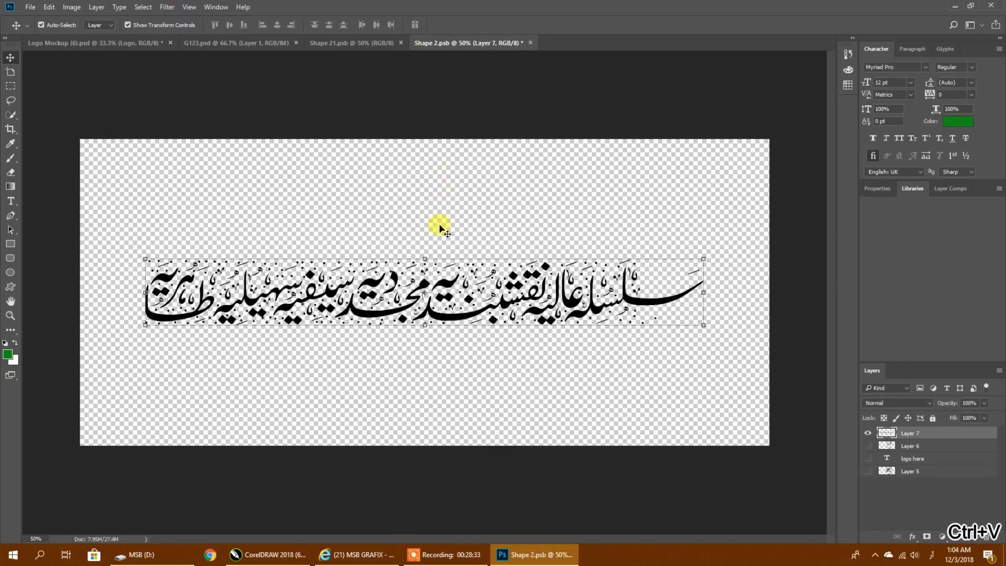
left_click_drag(416, 300, 451, 287)
key("ctrl+s")
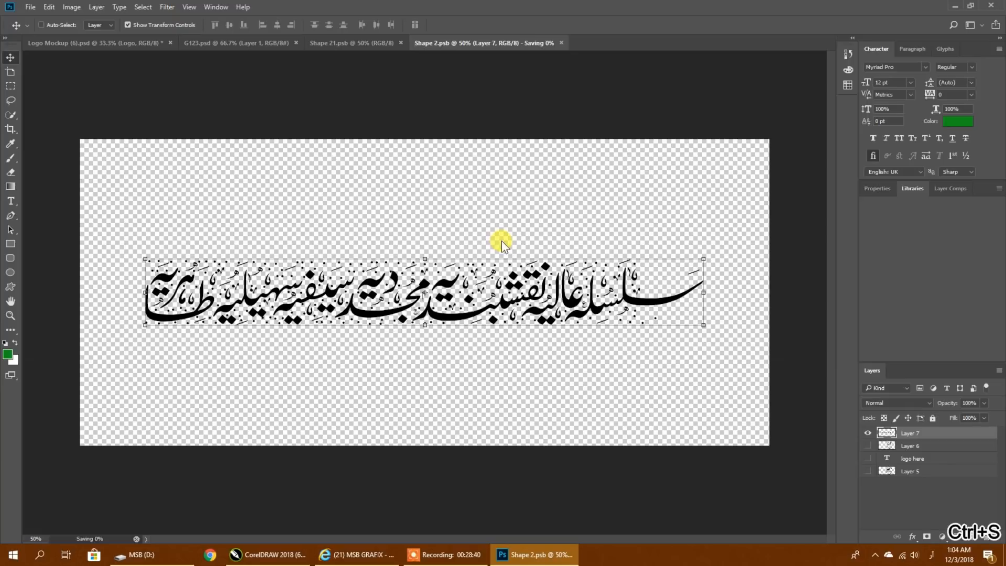
- Check the shadow Logo smart objects for the calligraphy, close the Shape 2.psb and Shape 21.psb documents, and deselect the layers in the mockup
left_click(112, 43)
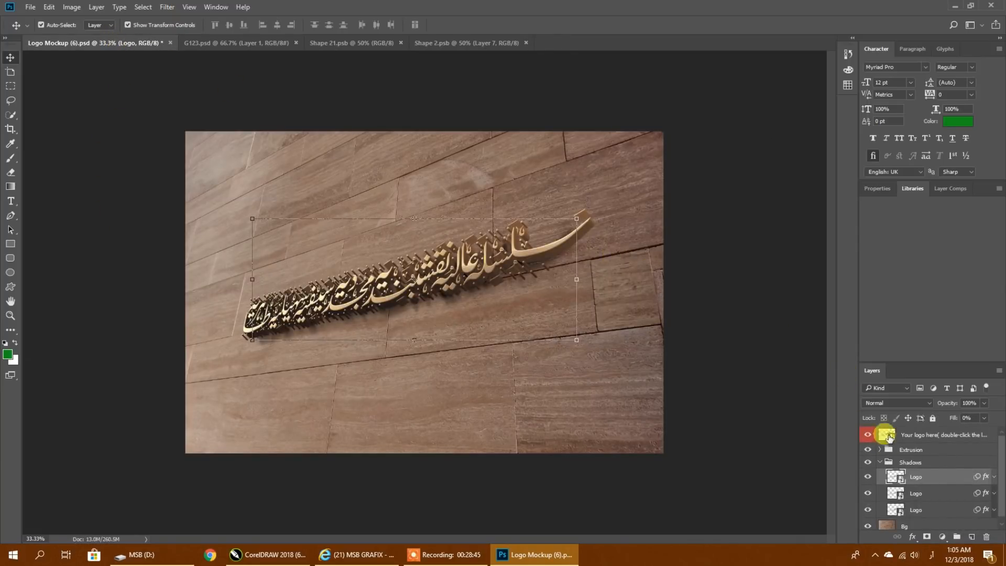
double_click(896, 493)
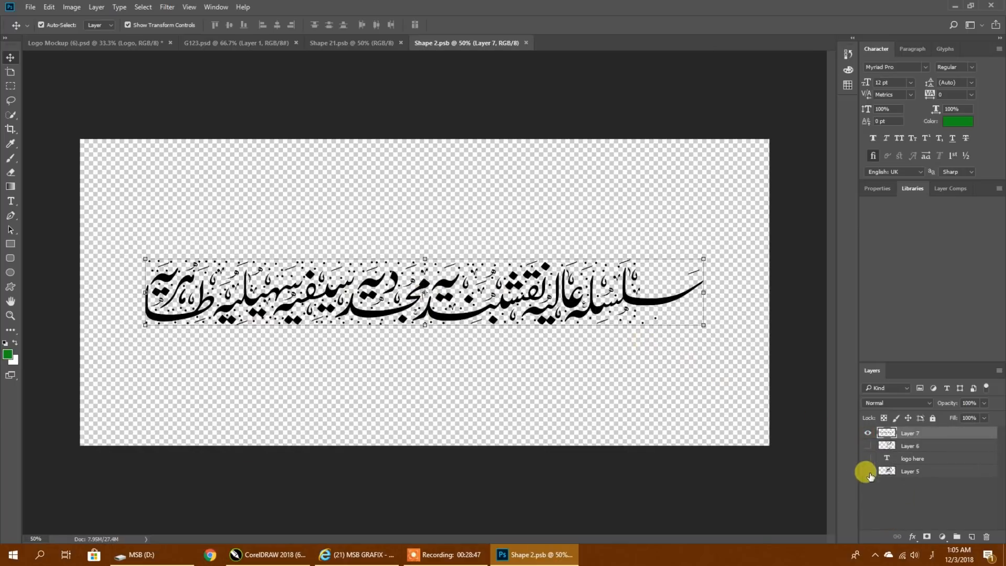
left_click(526, 42)
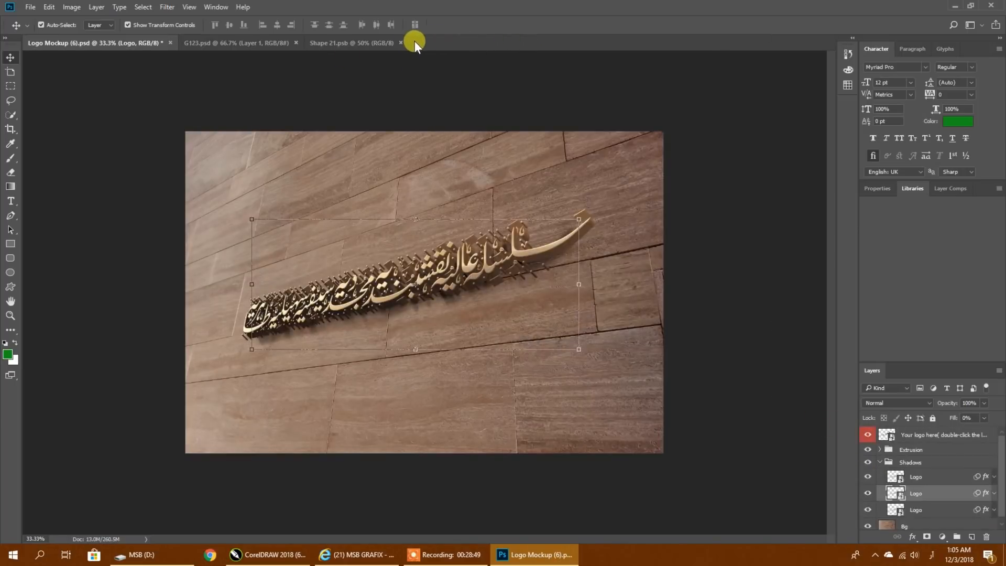
left_click(402, 42)
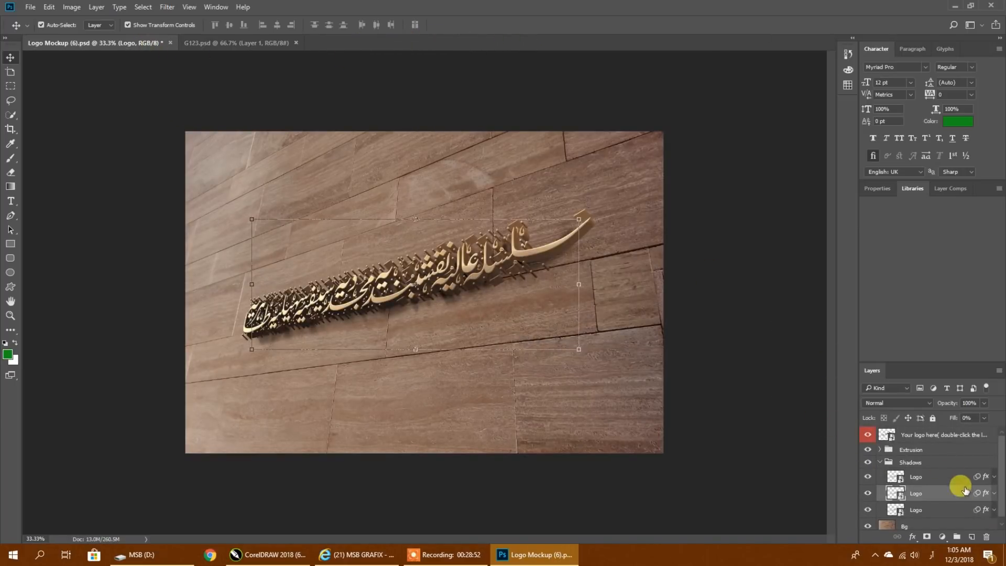
double_click(896, 509)
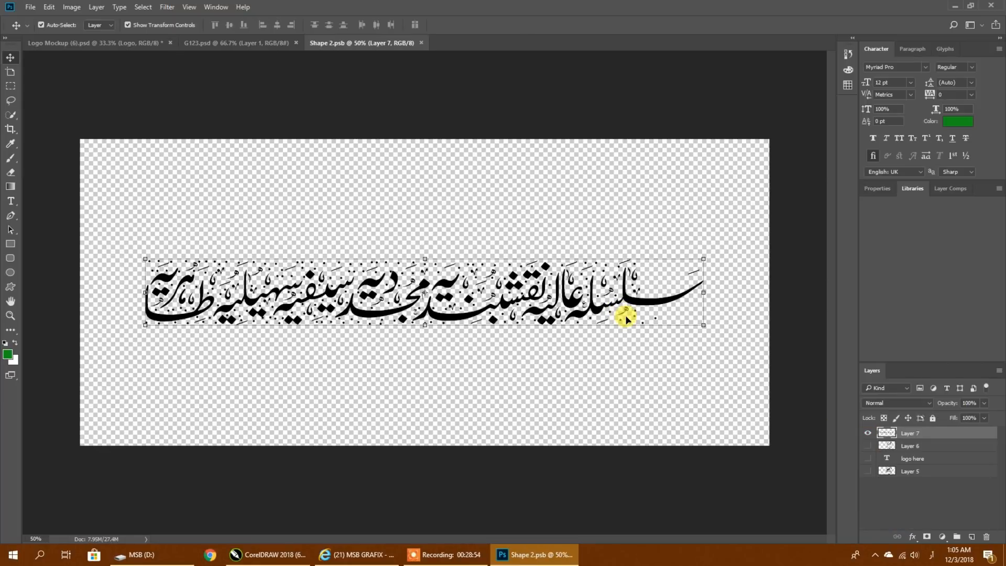
left_click(421, 43)
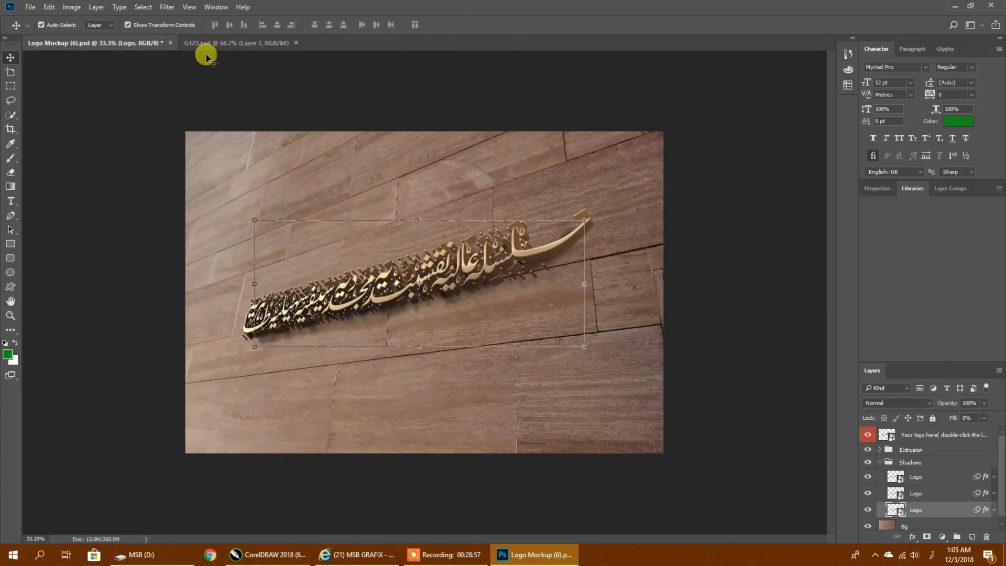
left_click(703, 260)
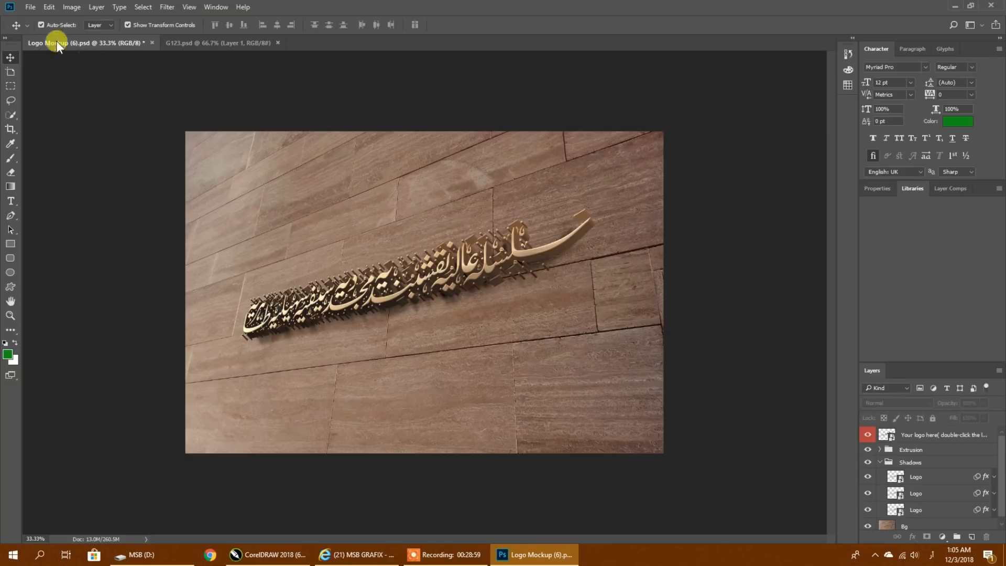
- Quick-export the finished wall mockup as a PNG named fg to the Desktop
left_click(26, 8)
mouse_move(59, 150)
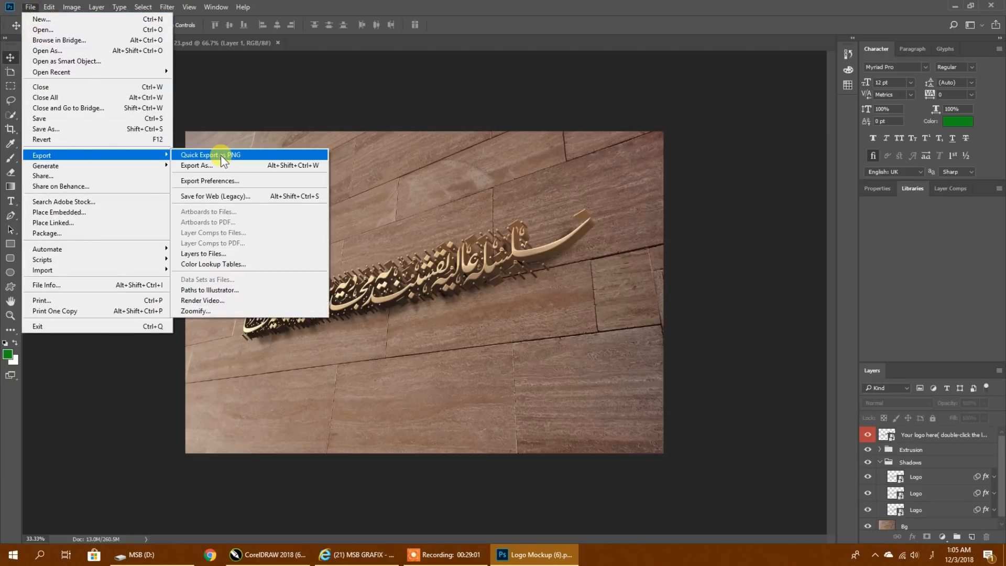
left_click(221, 155)
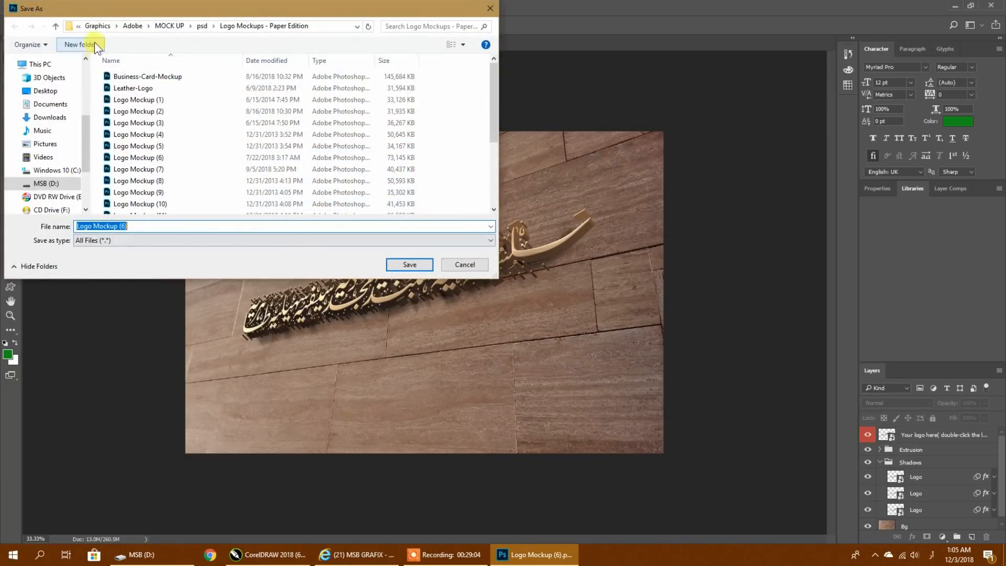
left_click(50, 91)
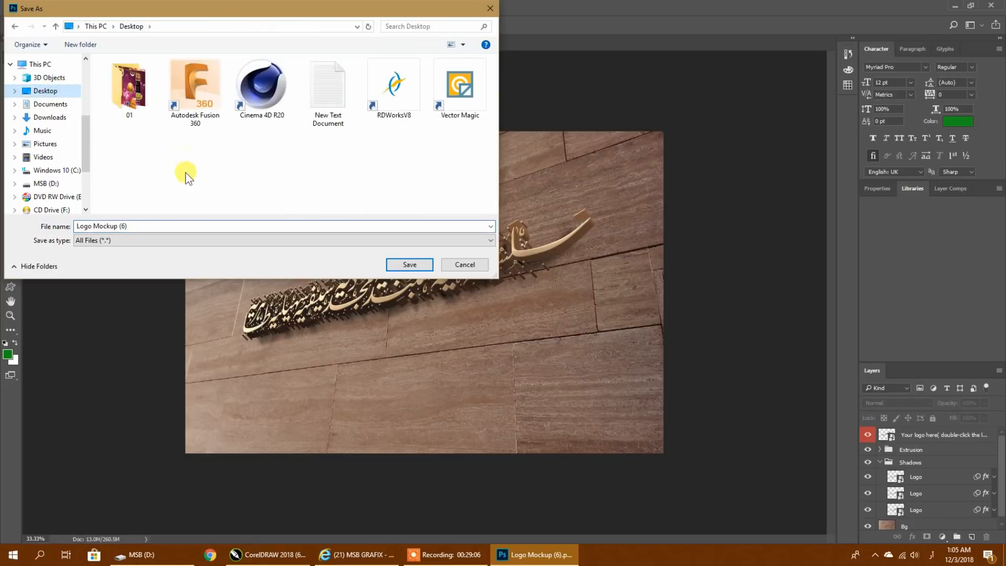
left_click(154, 229)
type("ب")
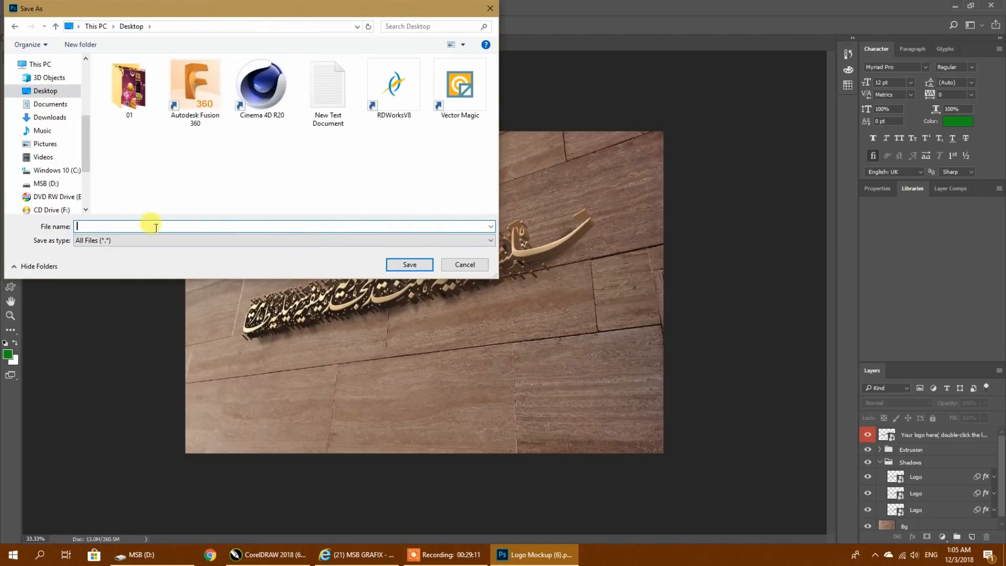
type("g")
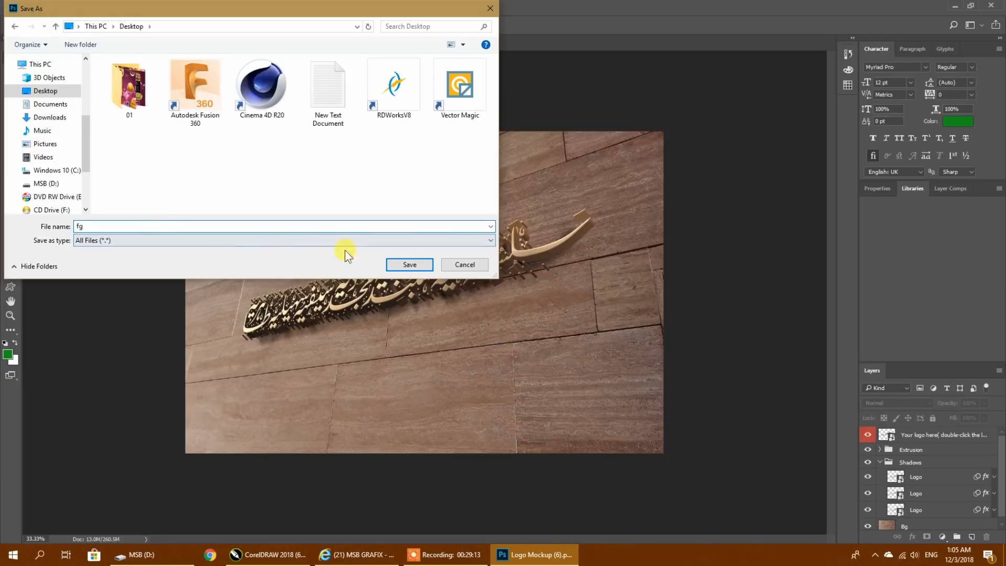
left_click(393, 262)
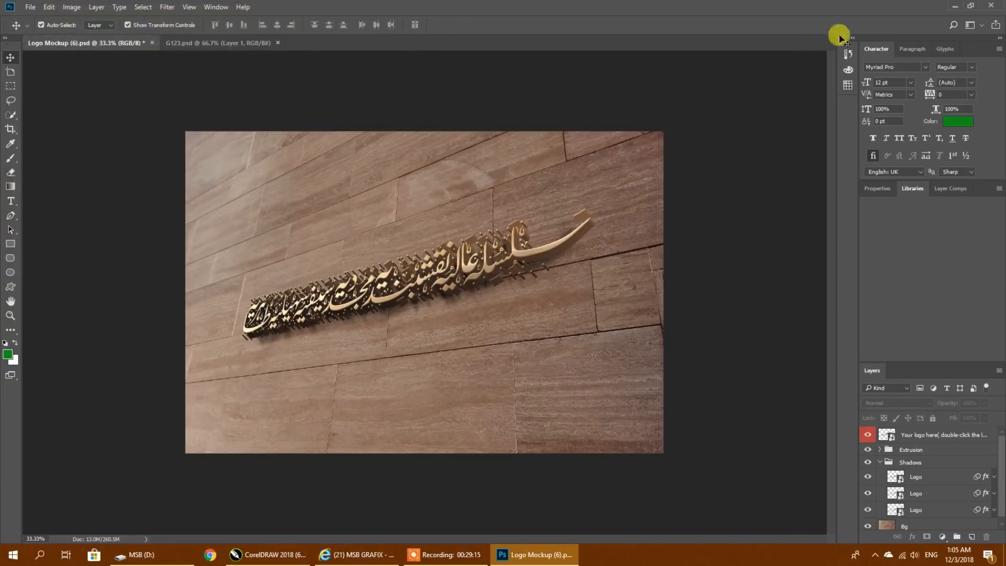
- Check the Windows desktop for the exported fg image and return to the mockup
left_click(954, 6)
left_click(954, 4)
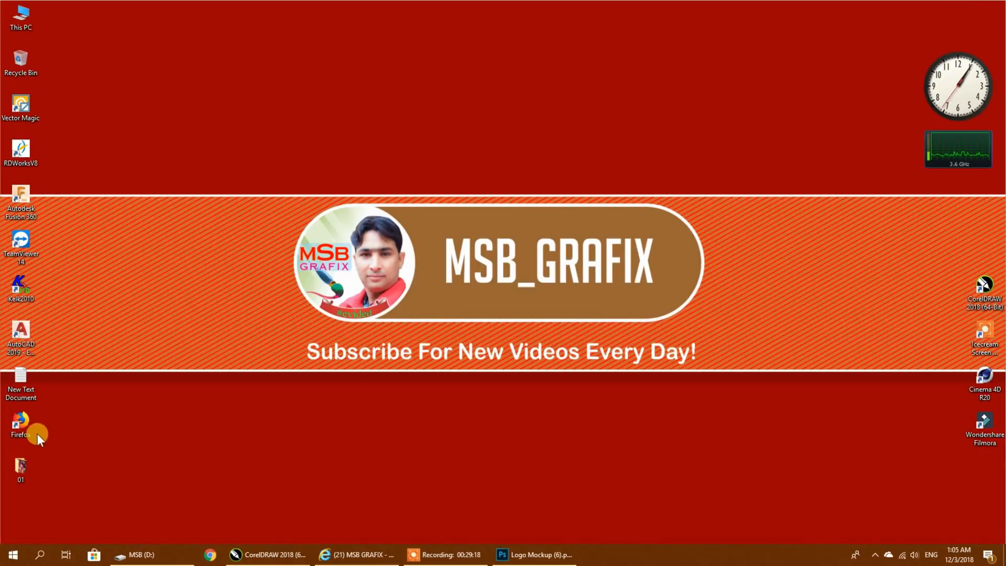
left_click(511, 555)
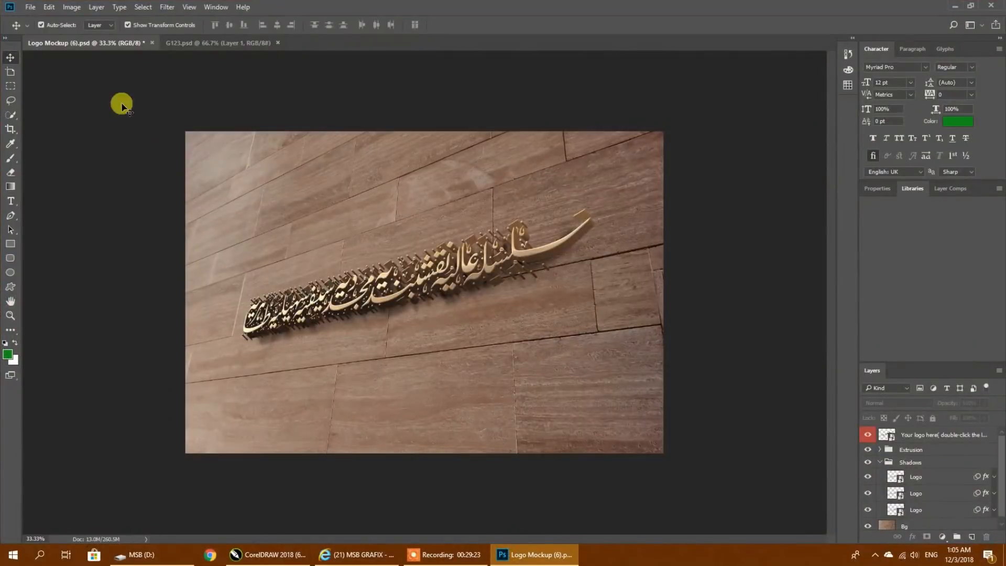
- Save the mockup as Logo Mockup (6) in Photoshop format on the Desktop, with layers and Maximize Compatibility kept on
left_click(29, 7)
left_click(52, 127)
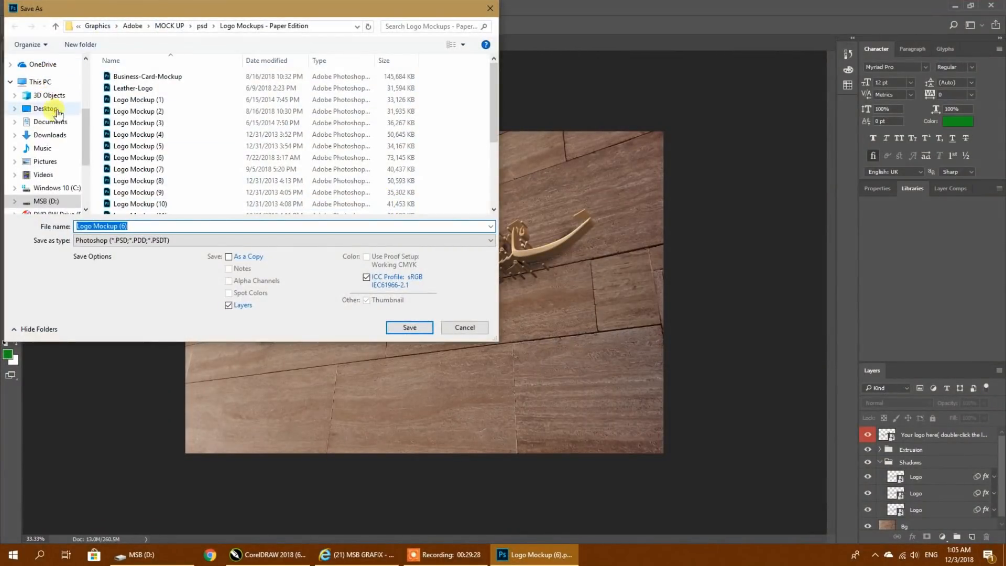
left_click(44, 109)
left_click(157, 226)
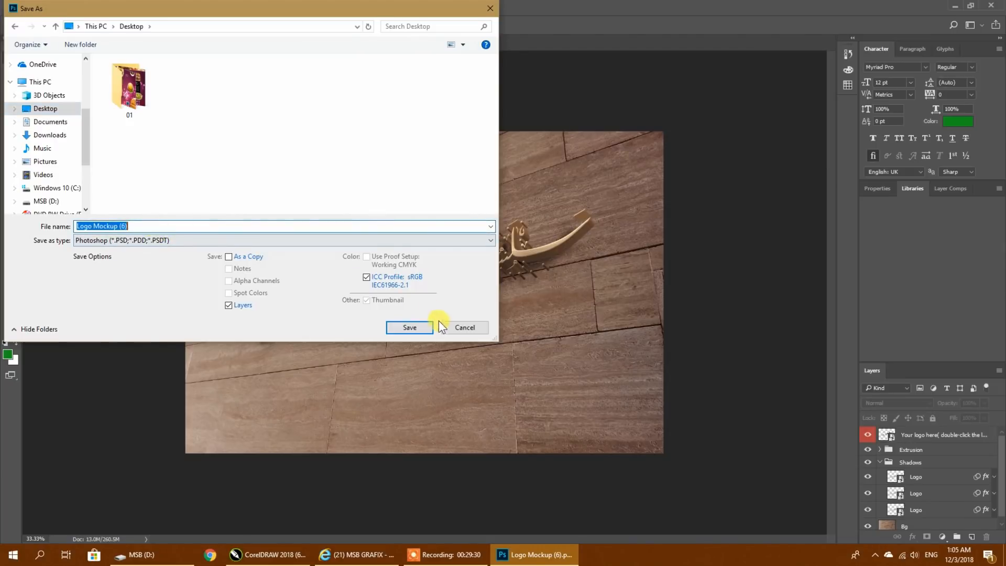
left_click(409, 328)
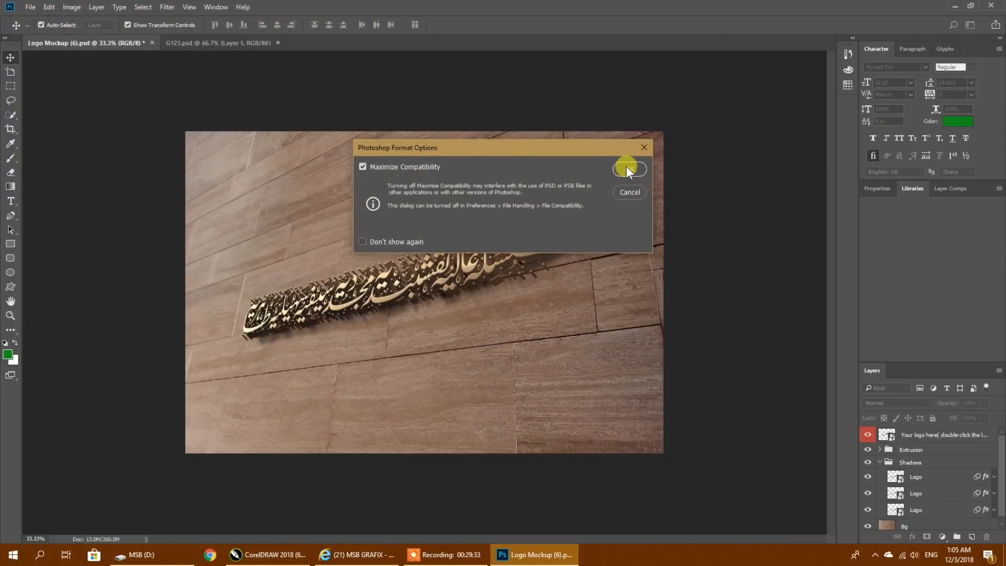
left_click(627, 168)
- Export the mockup through Export As as a 2600 x 1750 px PNG with transparency, named Logo Mockup (6), to the Desktop
left_click(30, 7)
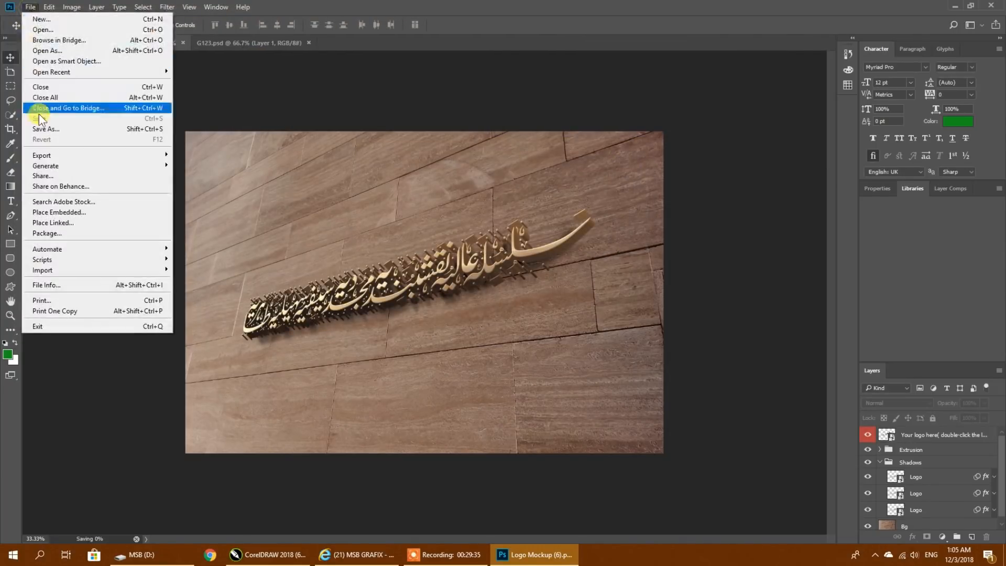
mouse_move(52, 155)
left_click(205, 166)
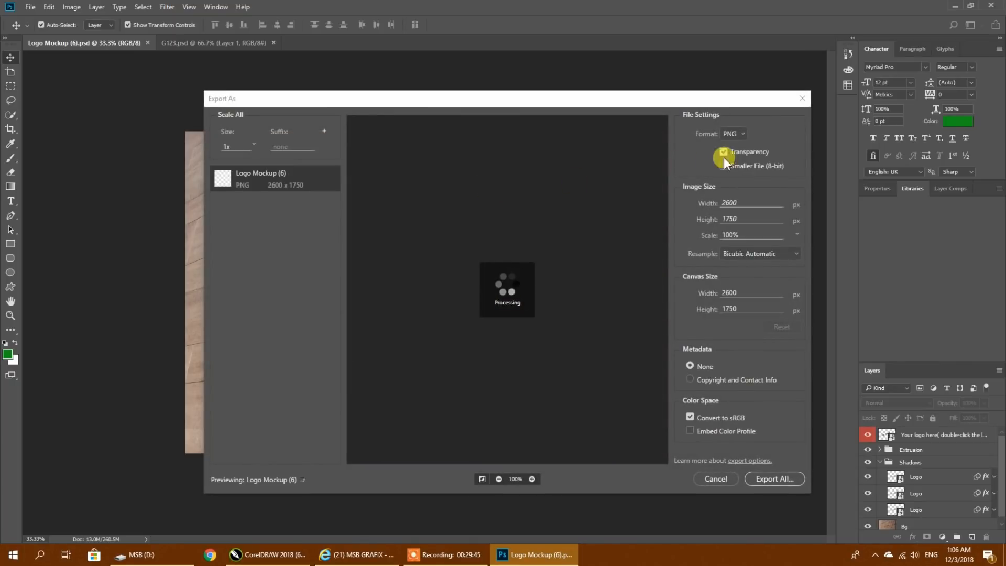
left_click(741, 133)
left_click(734, 145)
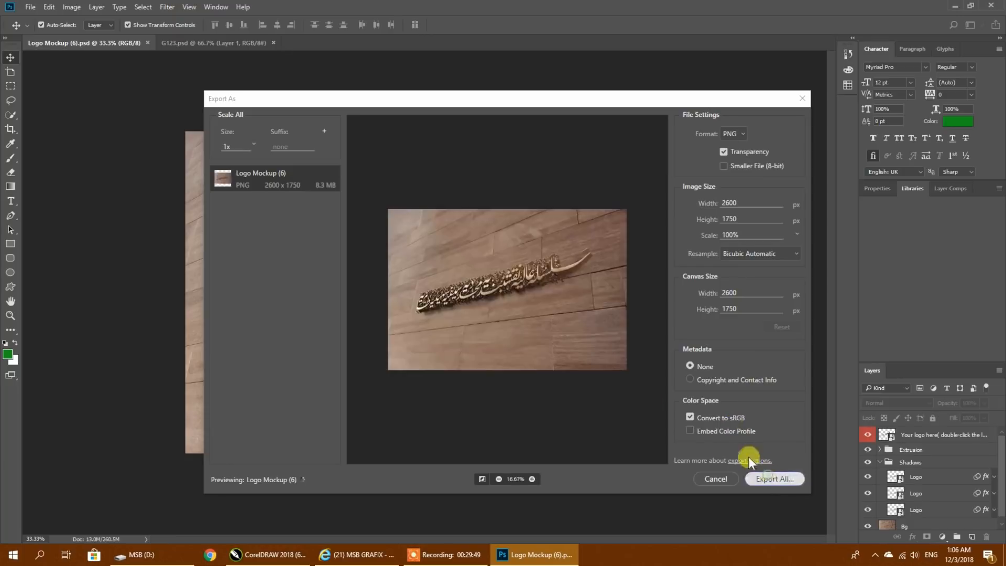
left_click(771, 478)
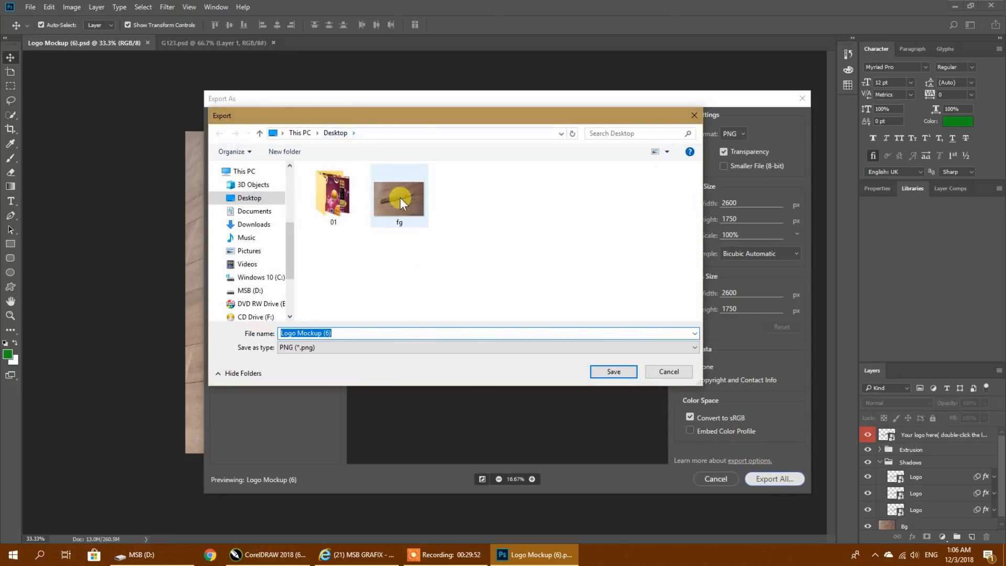
left_click(618, 371)
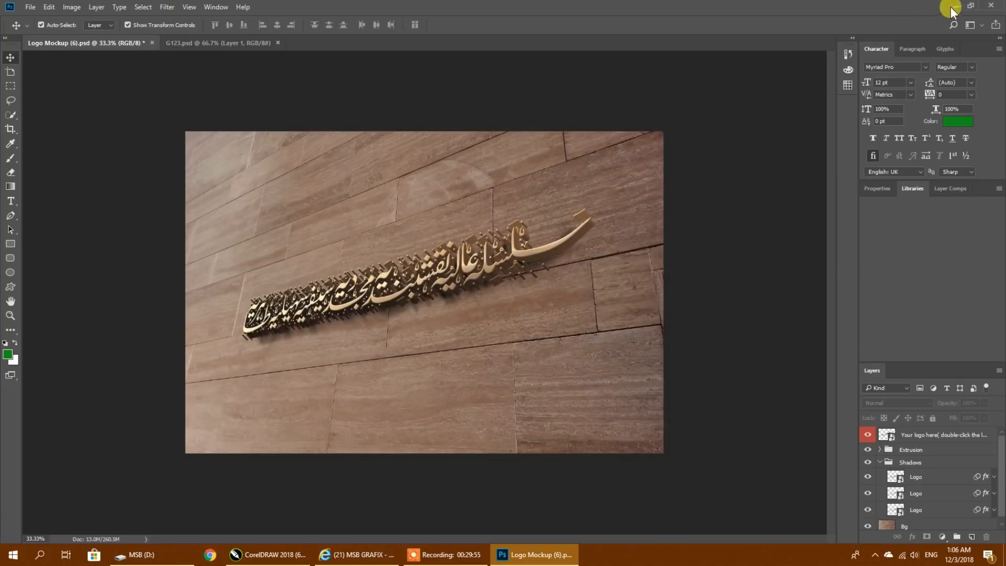
- Switch to the Windows desktop and view the exported Logo Mockup (6).png in Photos
left_click(950, 8)
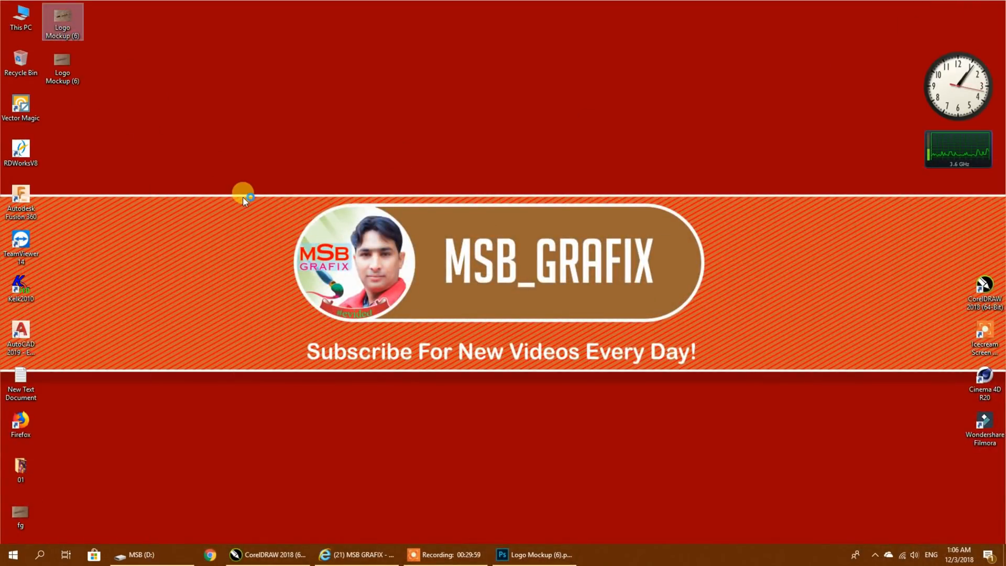
key("alt+Tab")
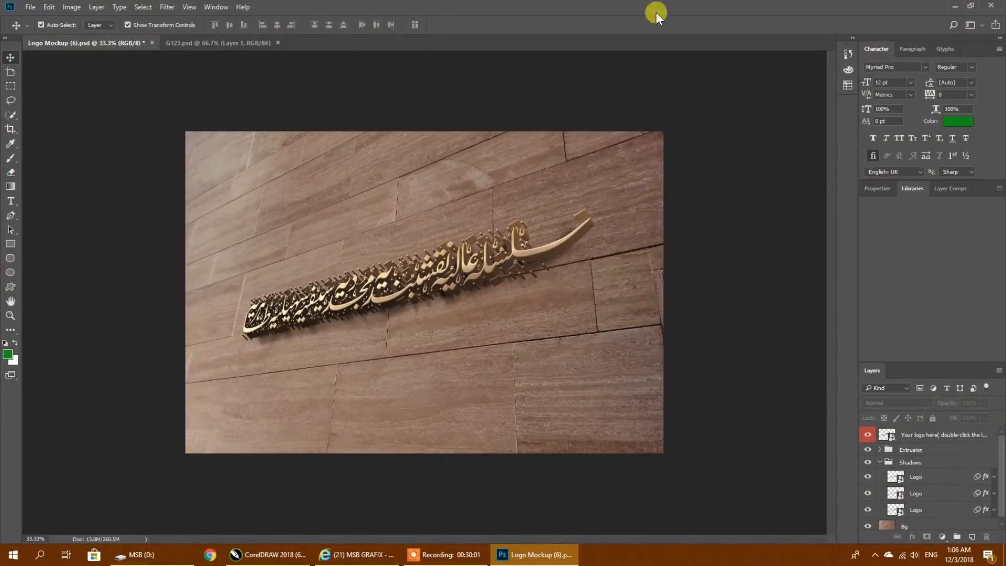
left_click(951, 7)
double_click(59, 67)
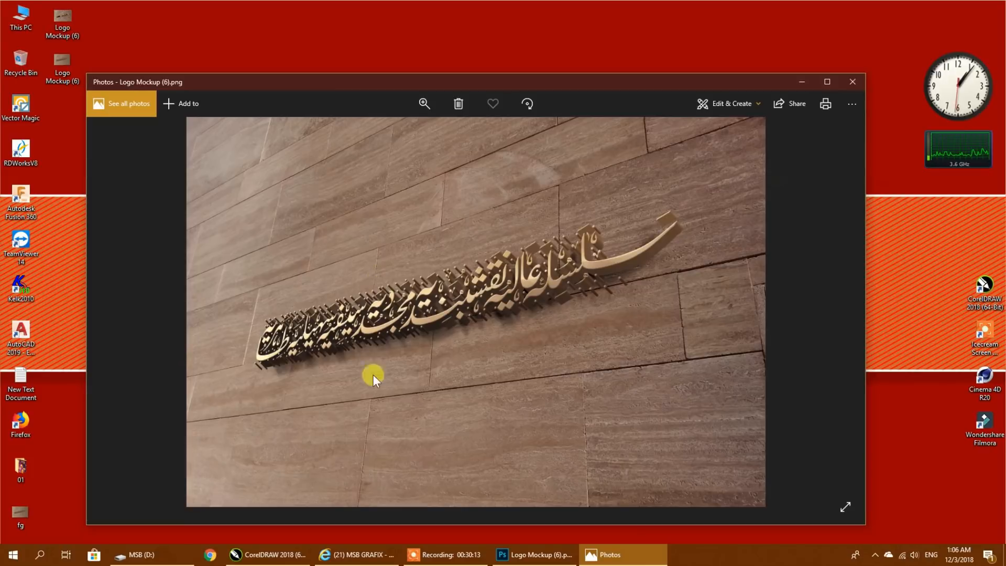
left_click(442, 553)
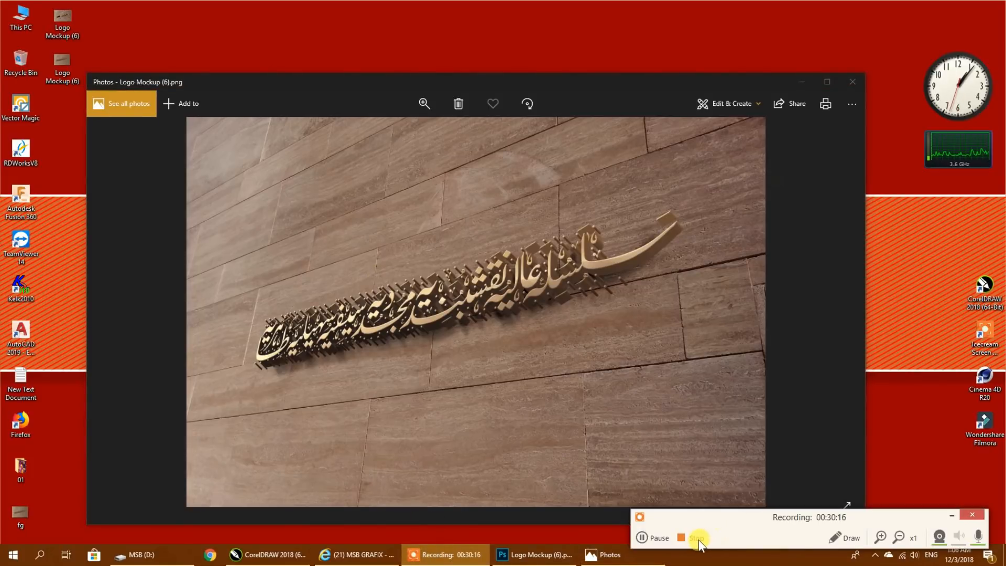